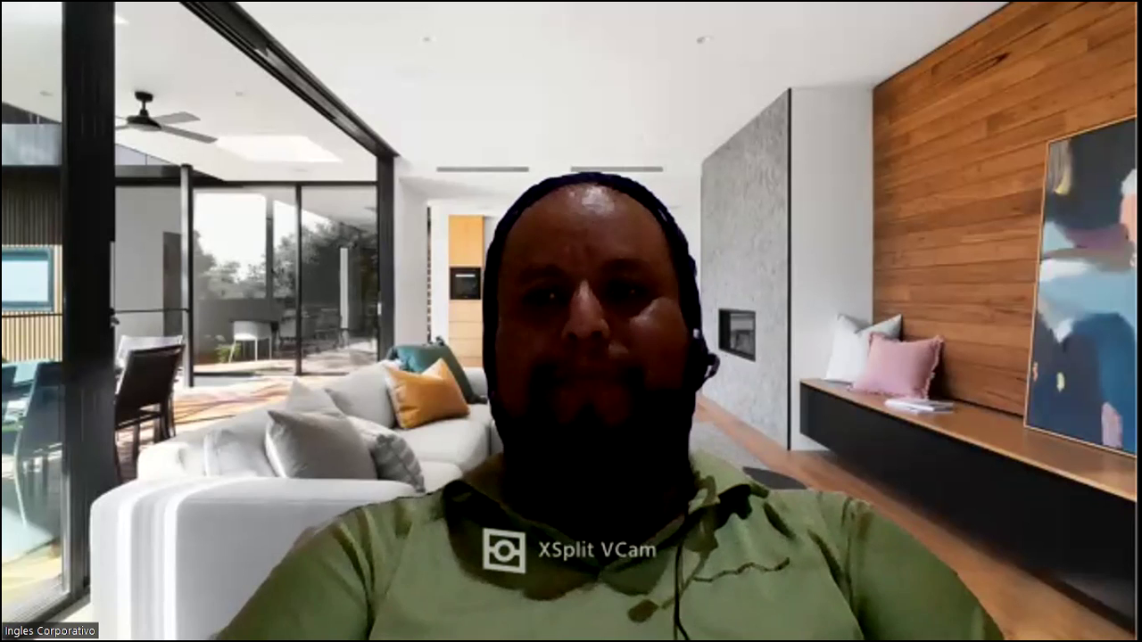
Switch the Zoom meeting to gallery view so all participants appear in a grid
key(alt+F2)
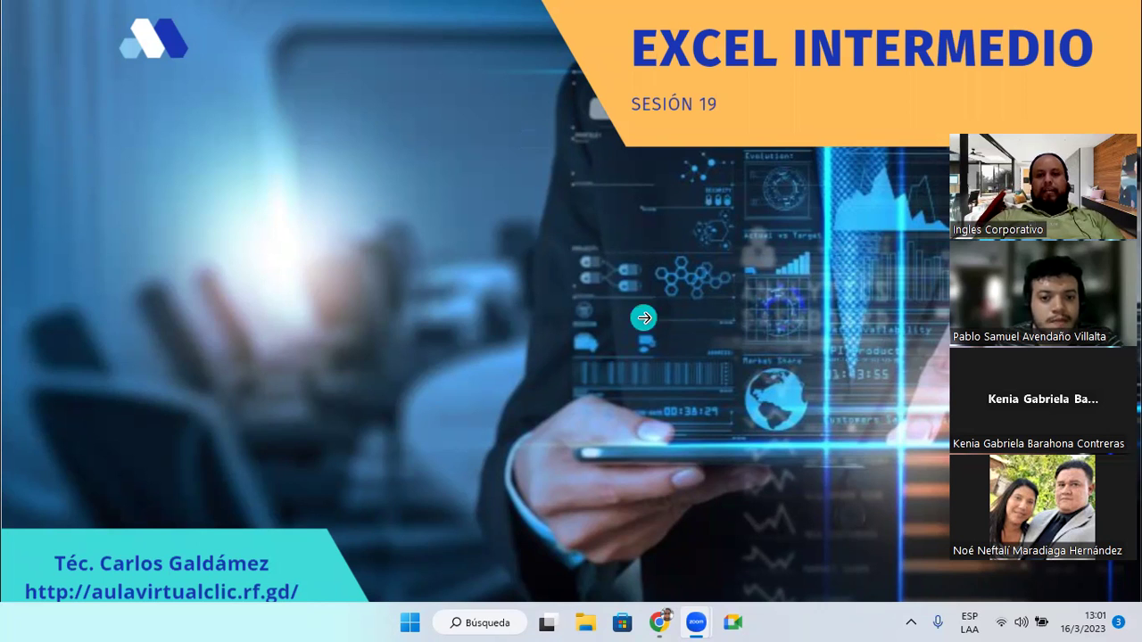
Advance past the learning path and 'Graficas dinámicos I' slides to slide 4, 'Objetivo de la Sesión 19'
click(644, 317)
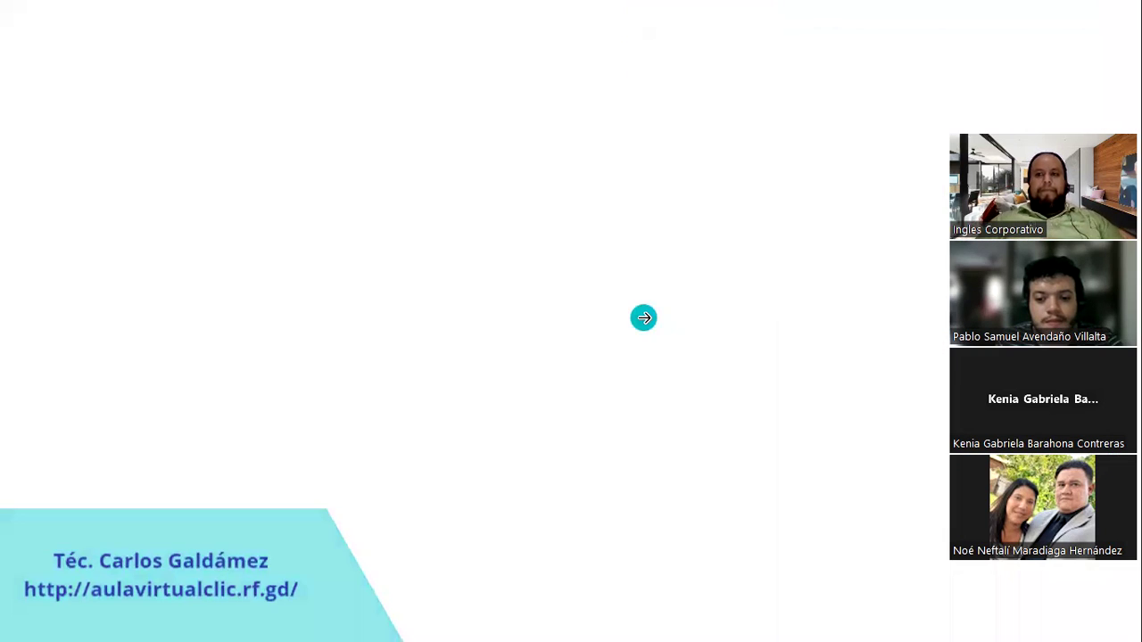
click(644, 317)
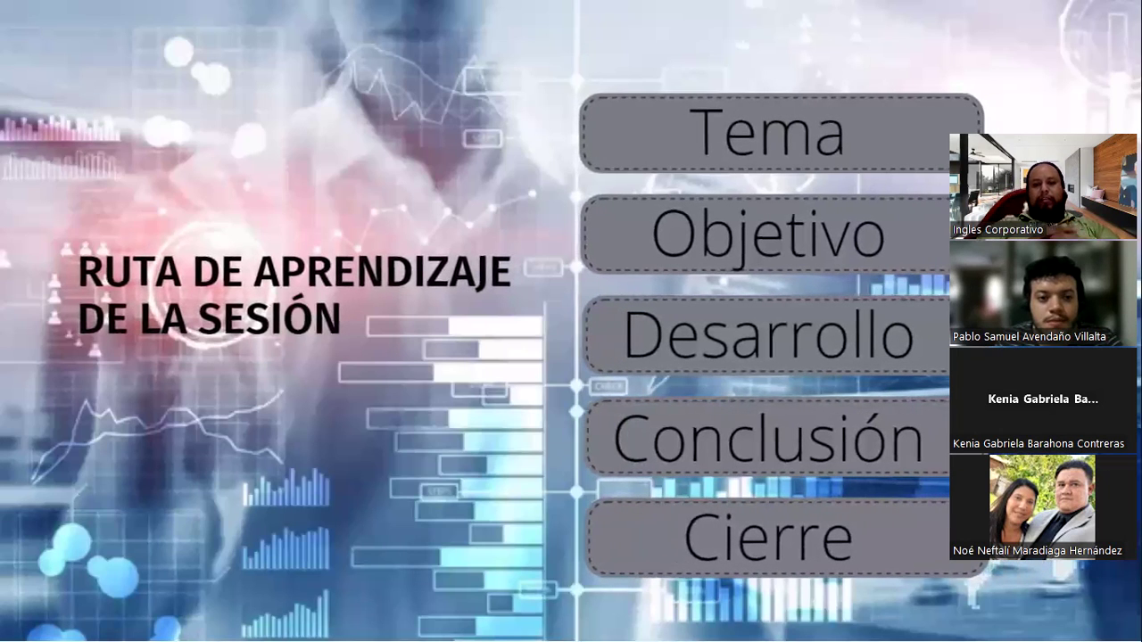
click(649, 325)
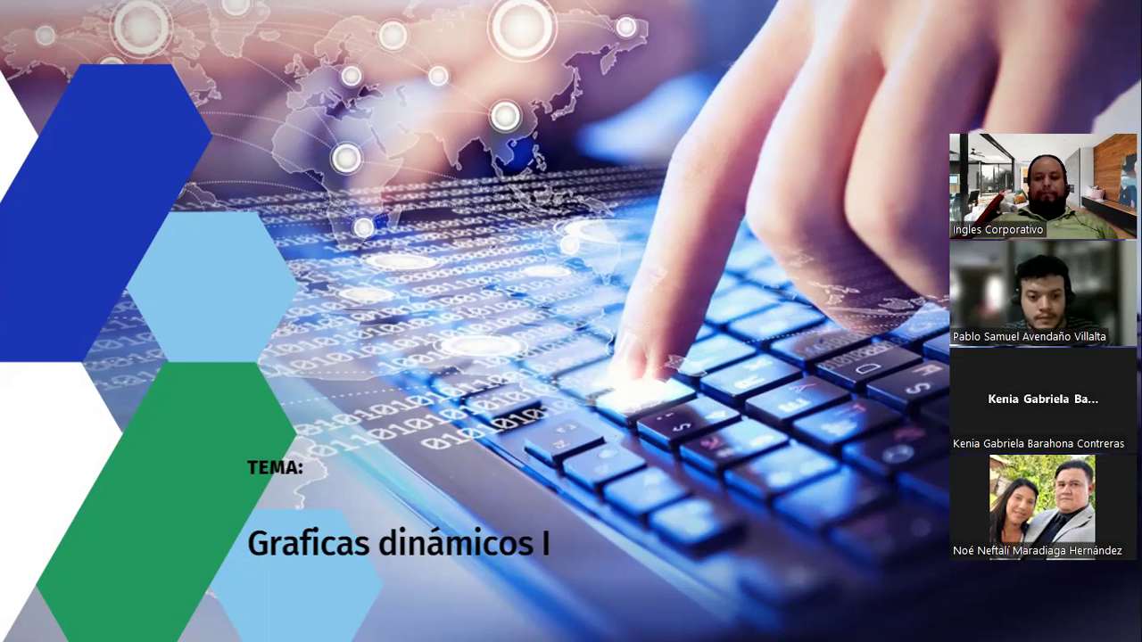
mouse_move(383, 625)
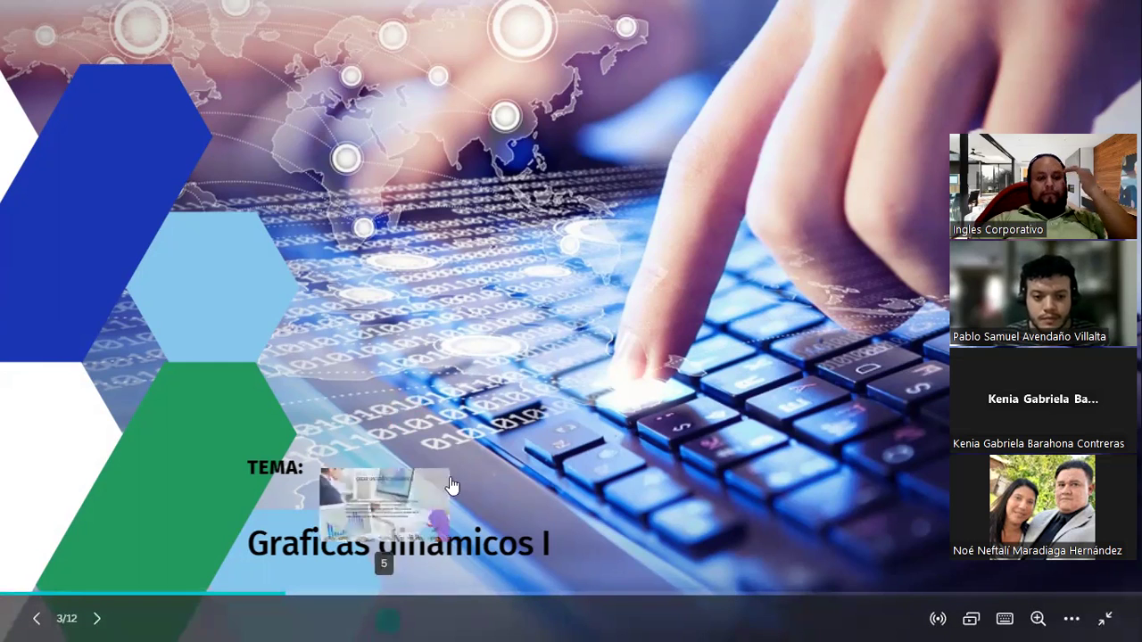
click(561, 349)
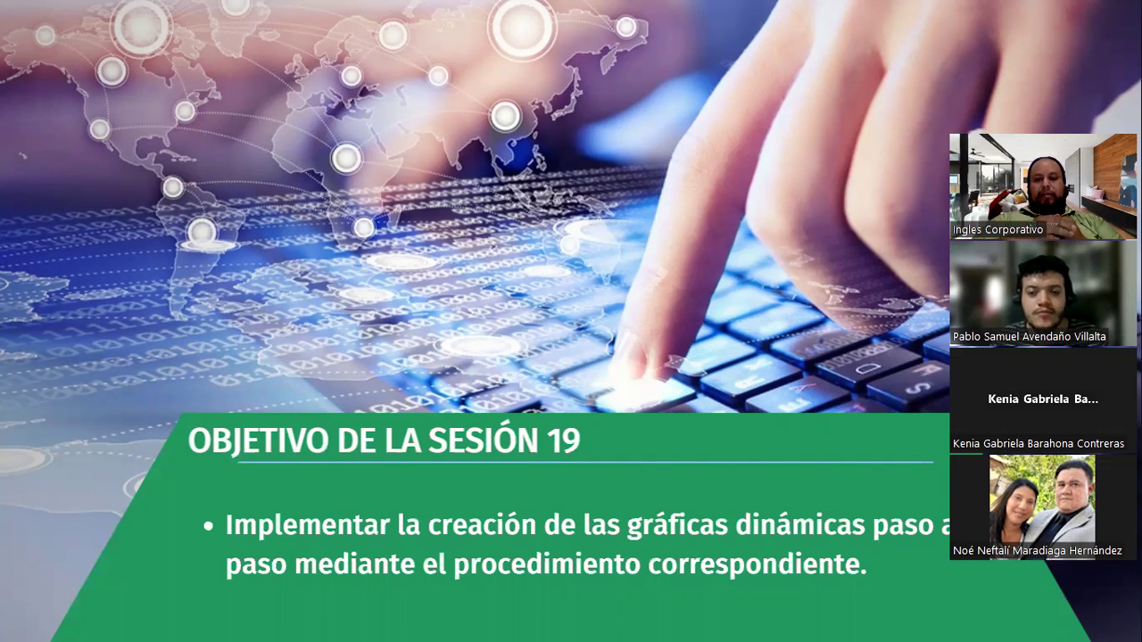
Go to the 'Cómo crear un gráfico dinámico en Excel' slide with the Gráfico dinámico command
key(Right)
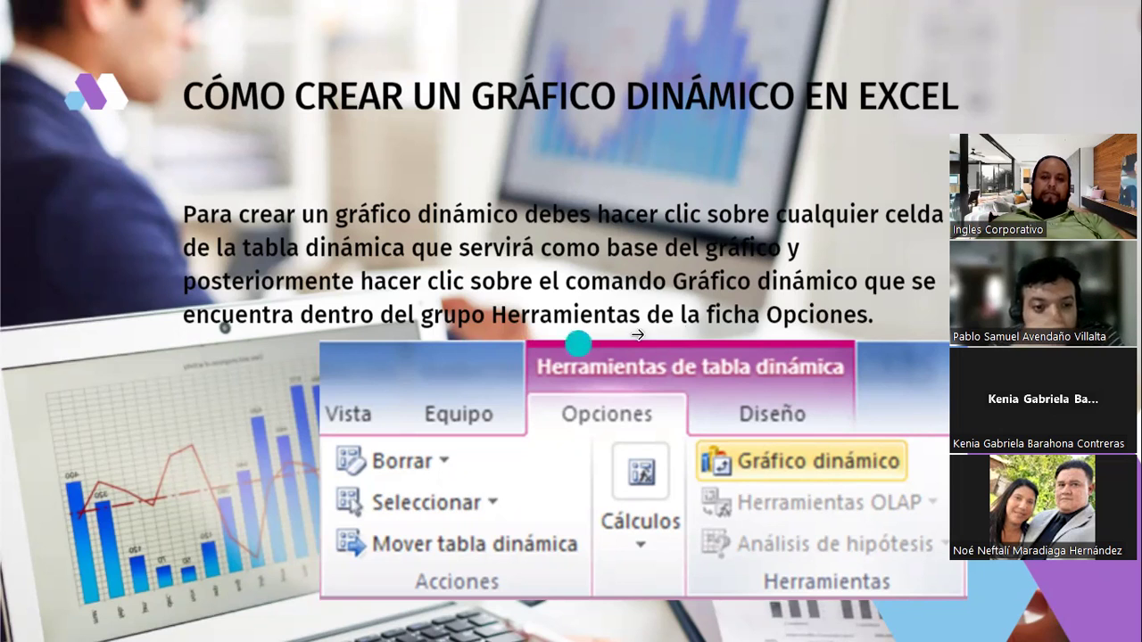
Advance to the slide with the Insertar gráfico dialog screenshot for picking a chart type
click(704, 320)
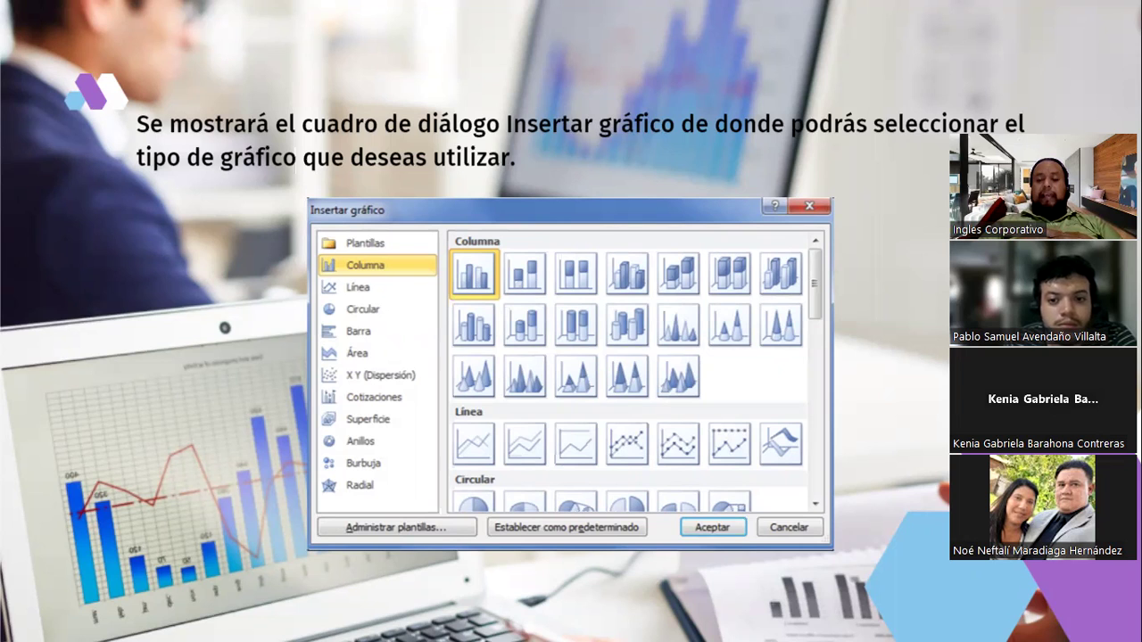
key(Right)
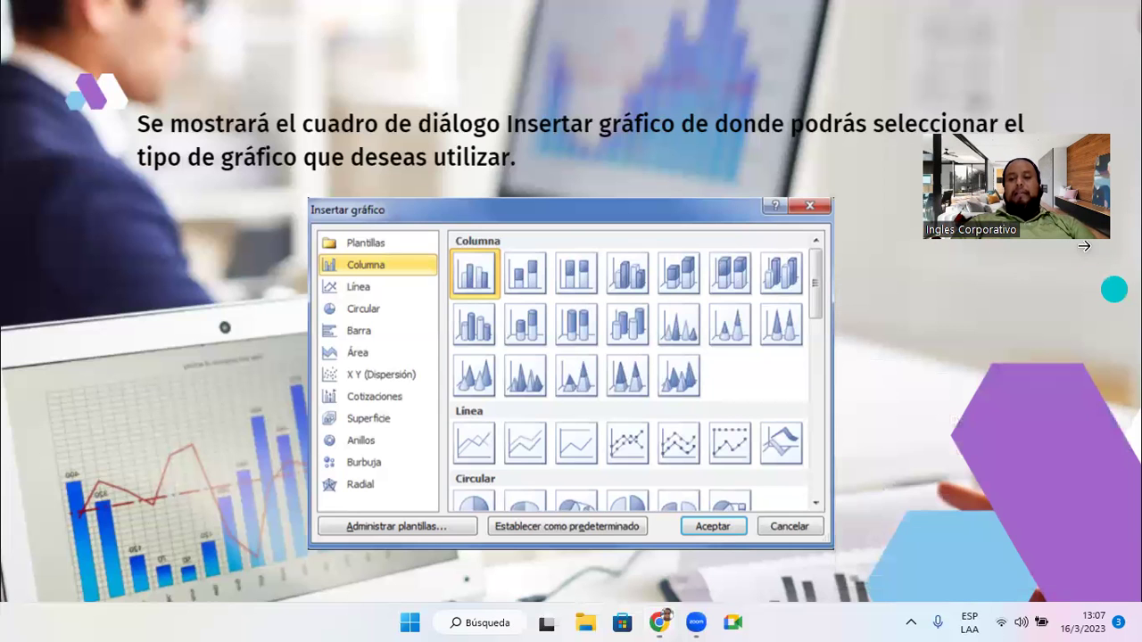
Advance to the slide showing the pivot chart changing when a pivot table filter is applied
click(985, 327)
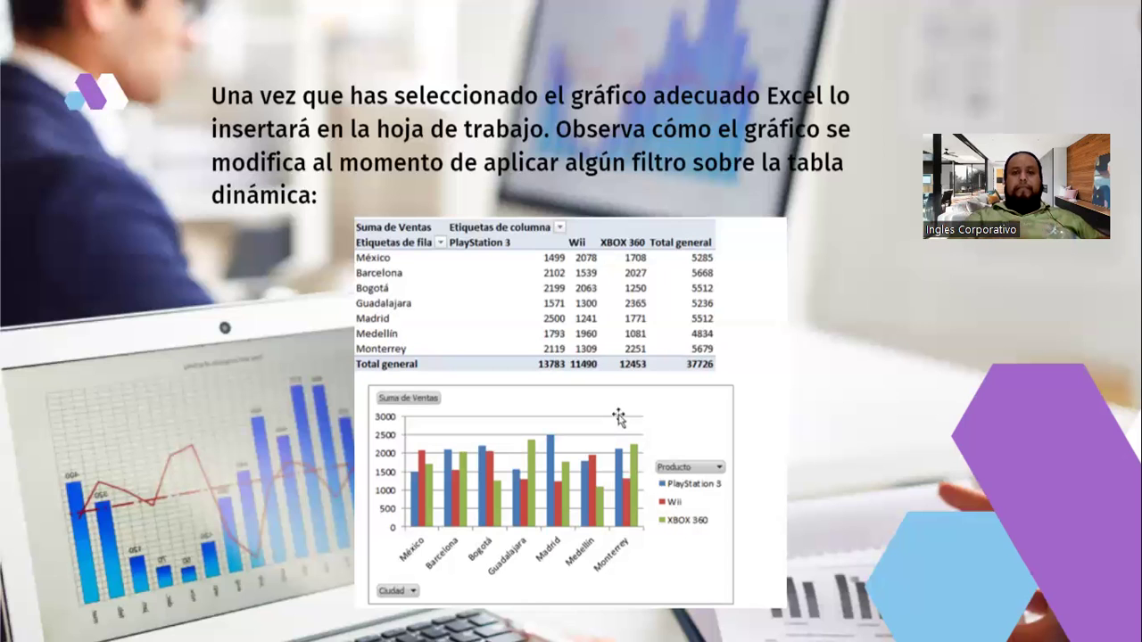
Advance to slide 9 of 12, on the pivot chart's filter buttons and deleting a pivot chart
key(Right)
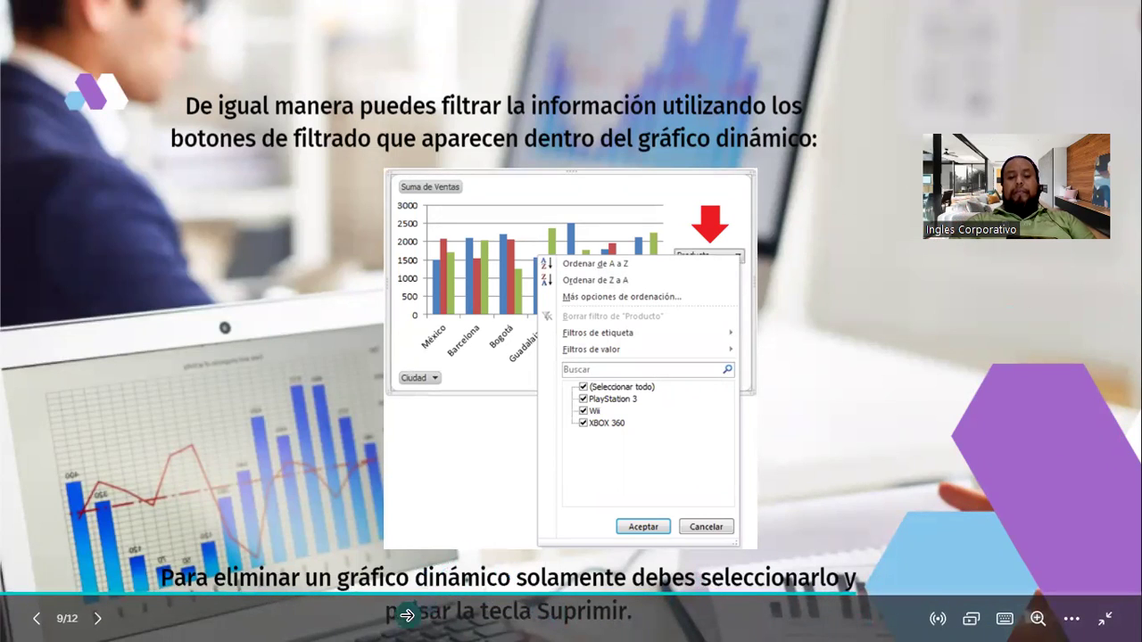
Step forward, back to the filter slide, then forward again to land on the DEMOSTRACION slide
key(Right)
key(Right)
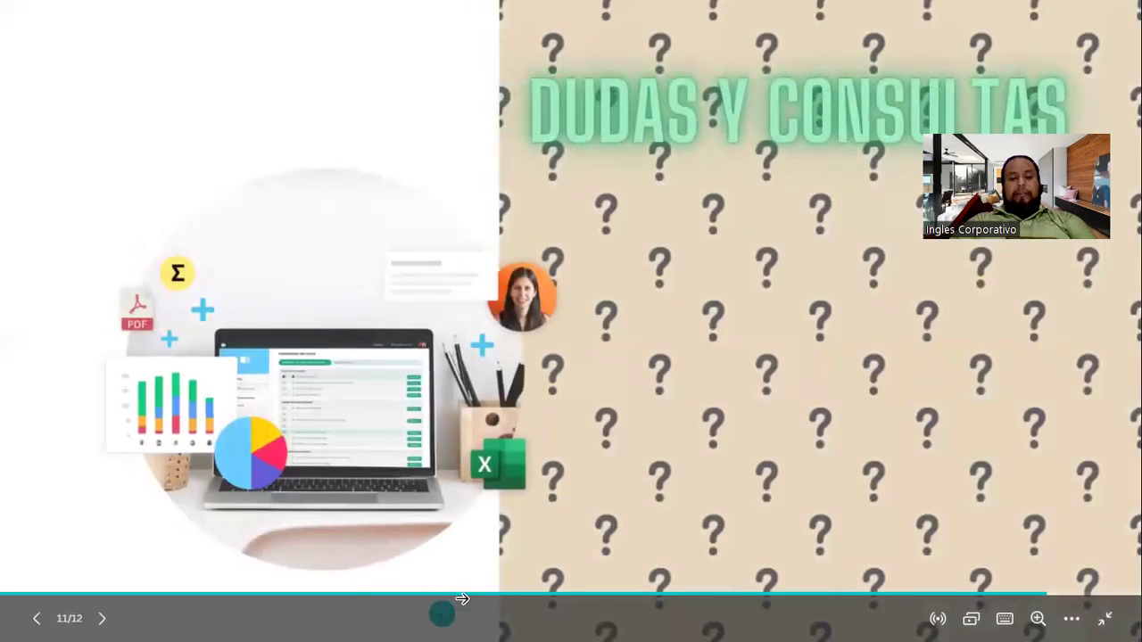
key(Left)
key(Left)
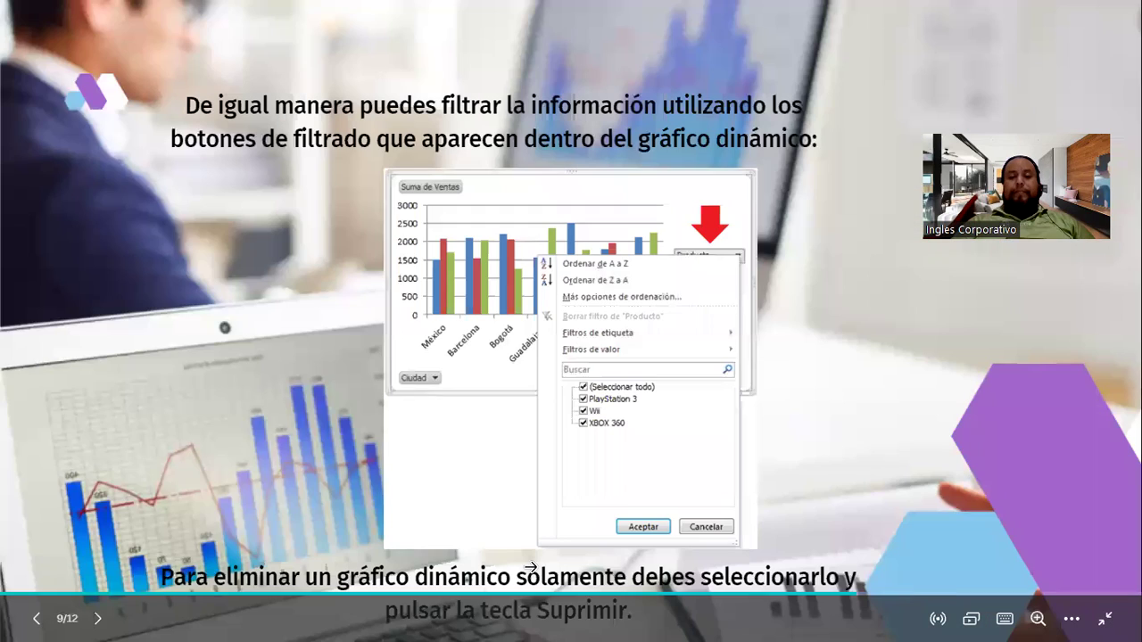
key(Right)
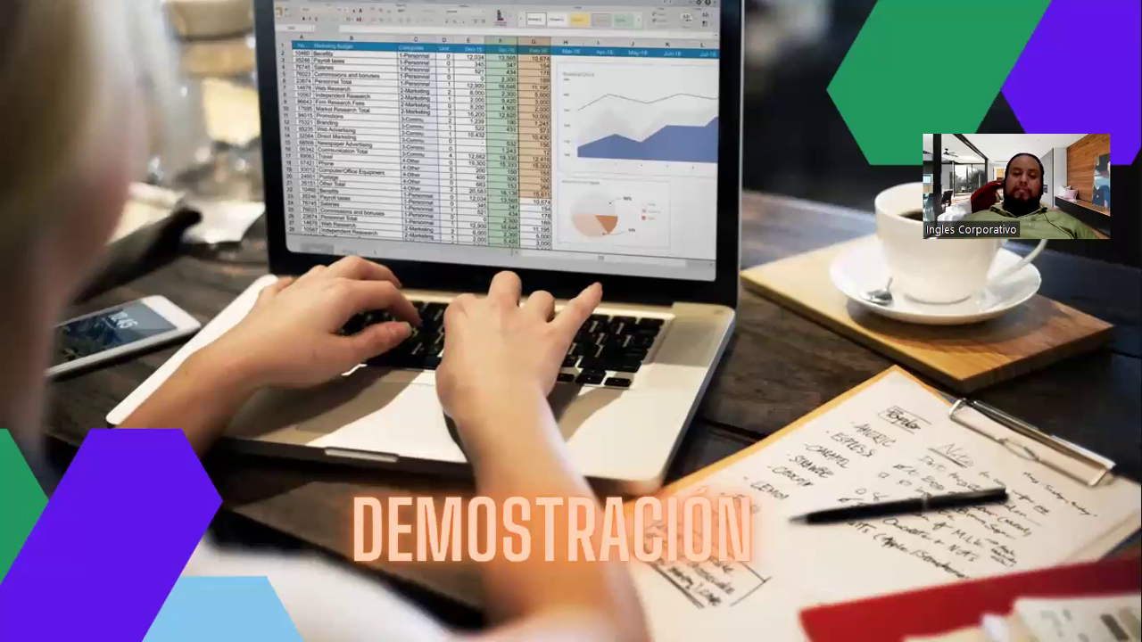
Switch to the Ejercicio 17 Excel window showing Suma de Total by Articulo and Vendedor
mouse_move(178, 249)
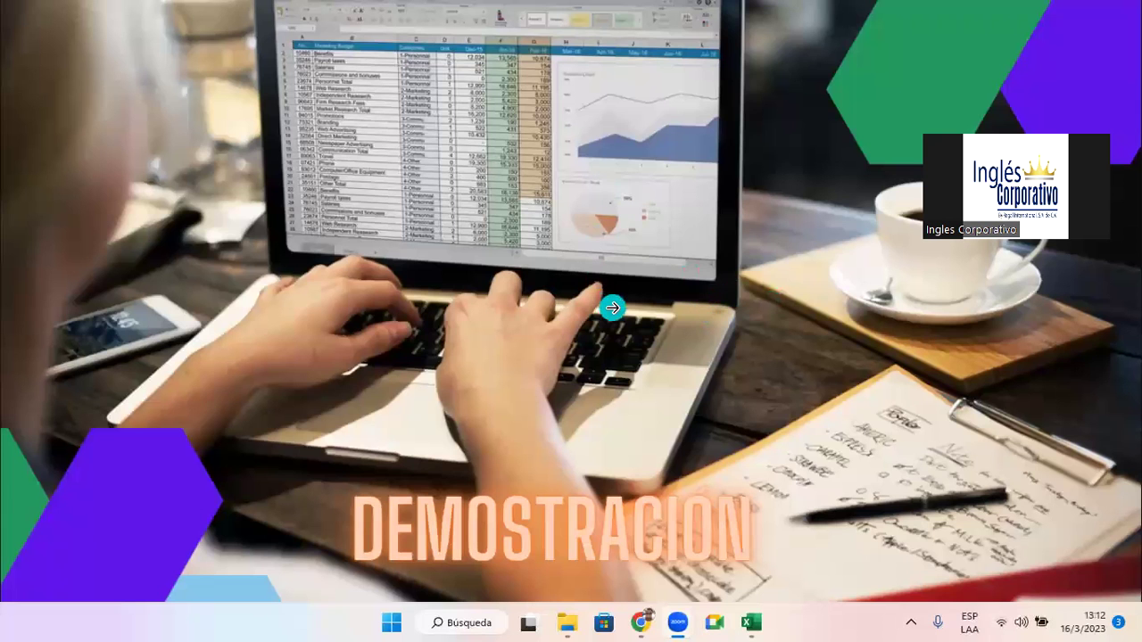
key(alt+Tab)
key(Tab)
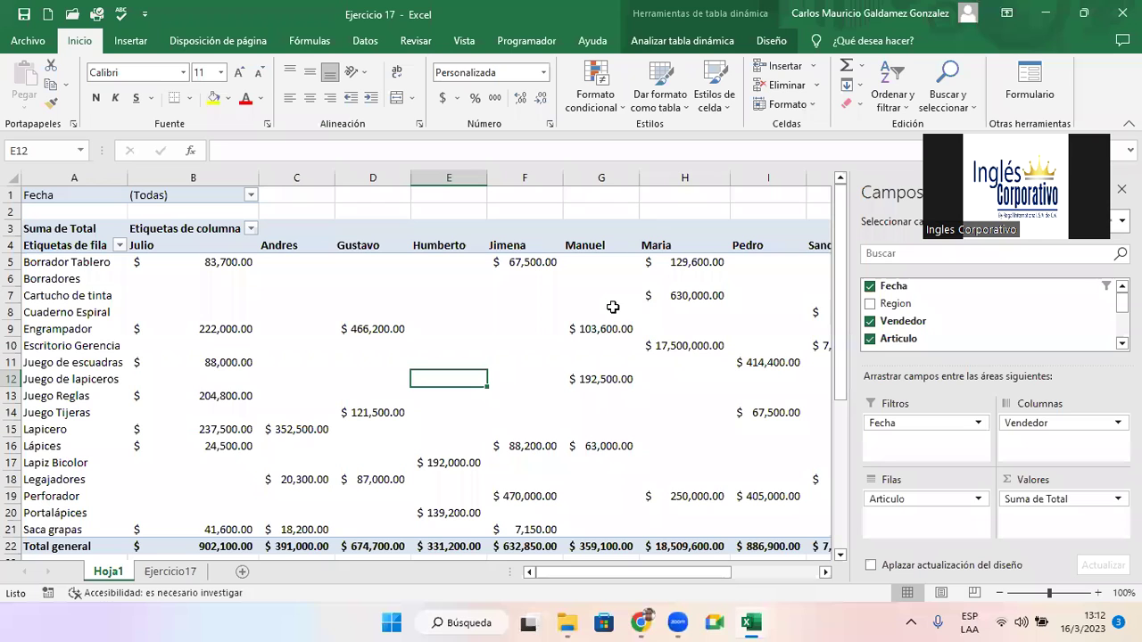
click(167, 572)
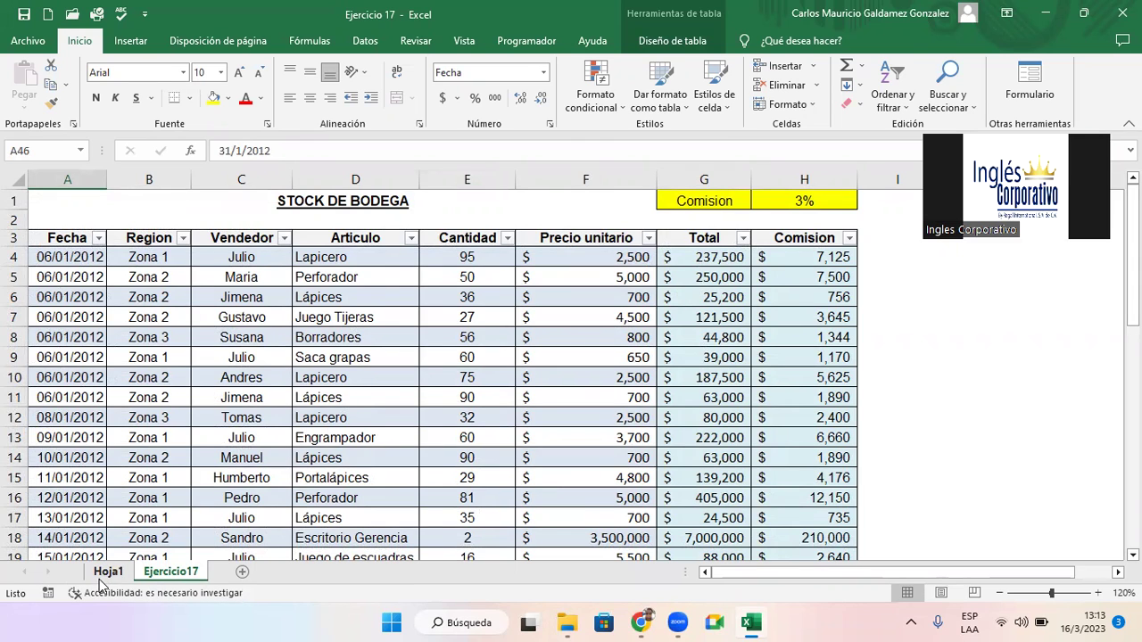
click(105, 580)
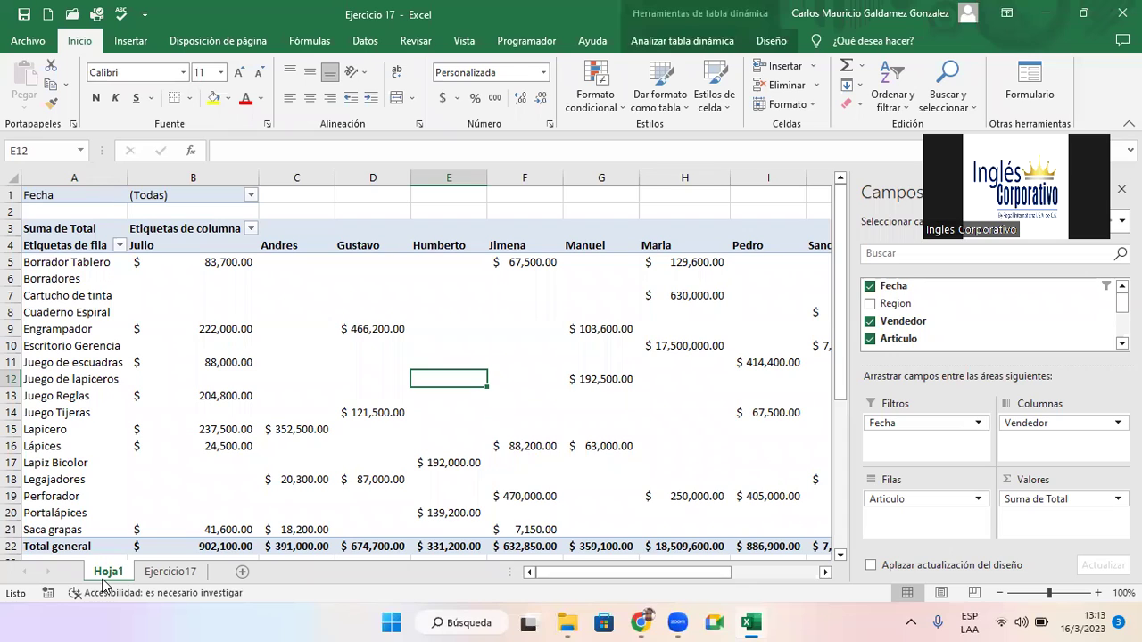
click(777, 275)
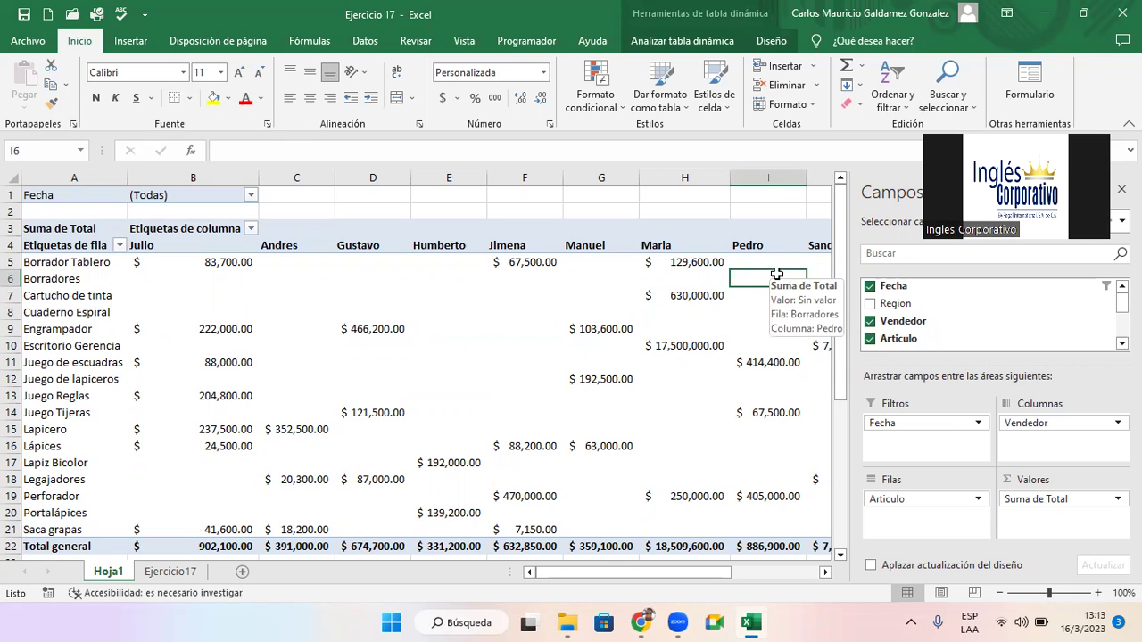
mouse_move(919, 303)
mouse_down()
mouse_move(880, 456)
mouse_move(883, 499)
mouse_up()
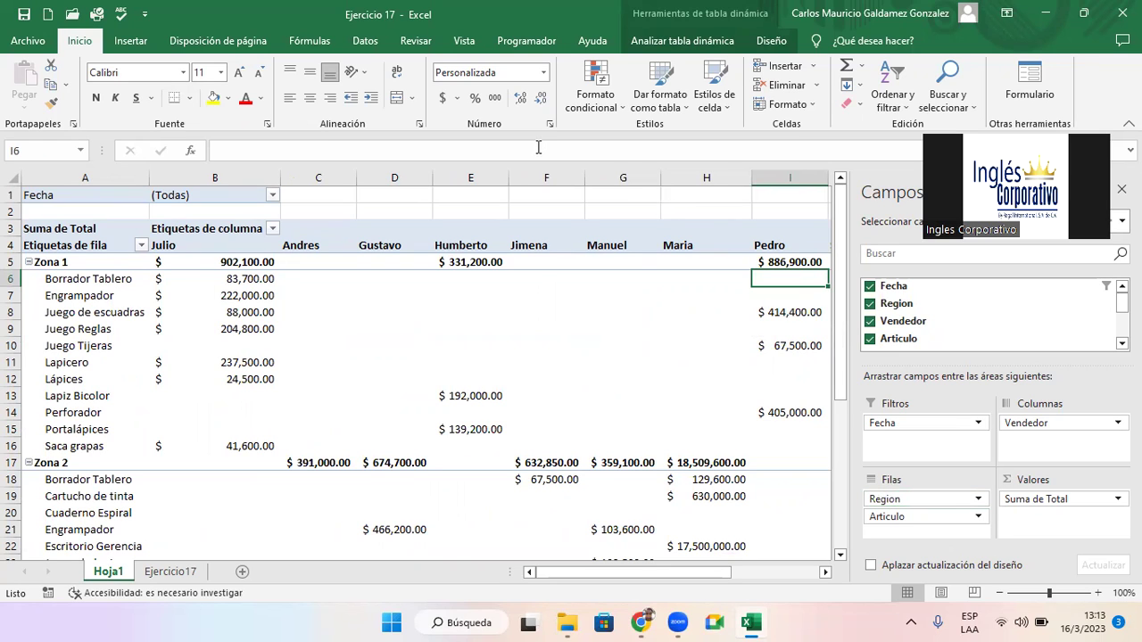
drag(892, 499, 985, 326)
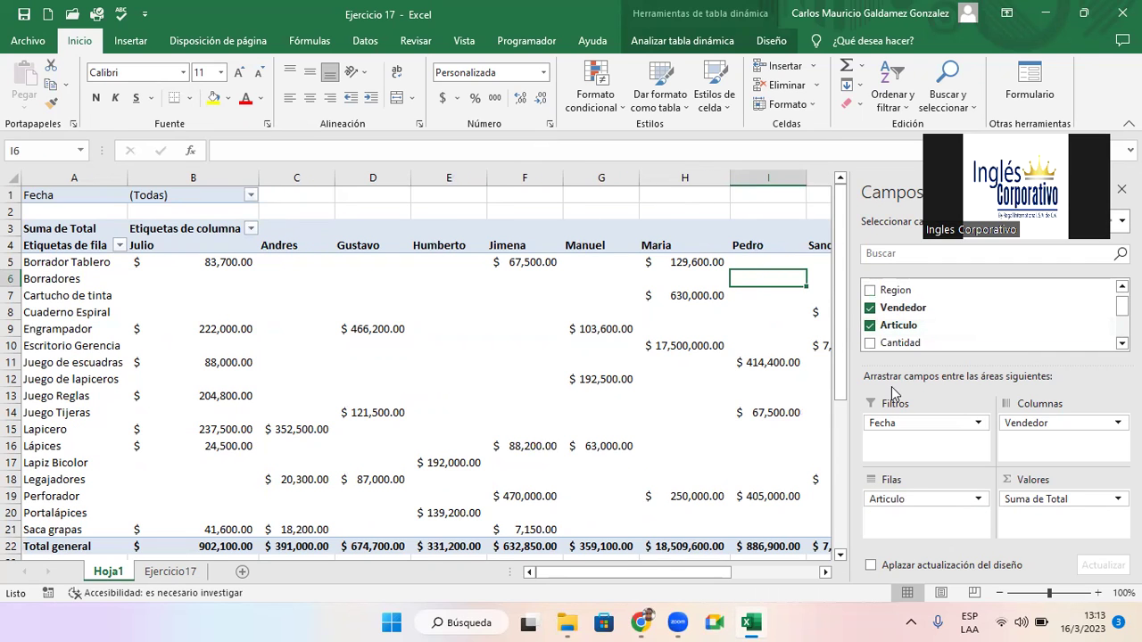
click(790, 413)
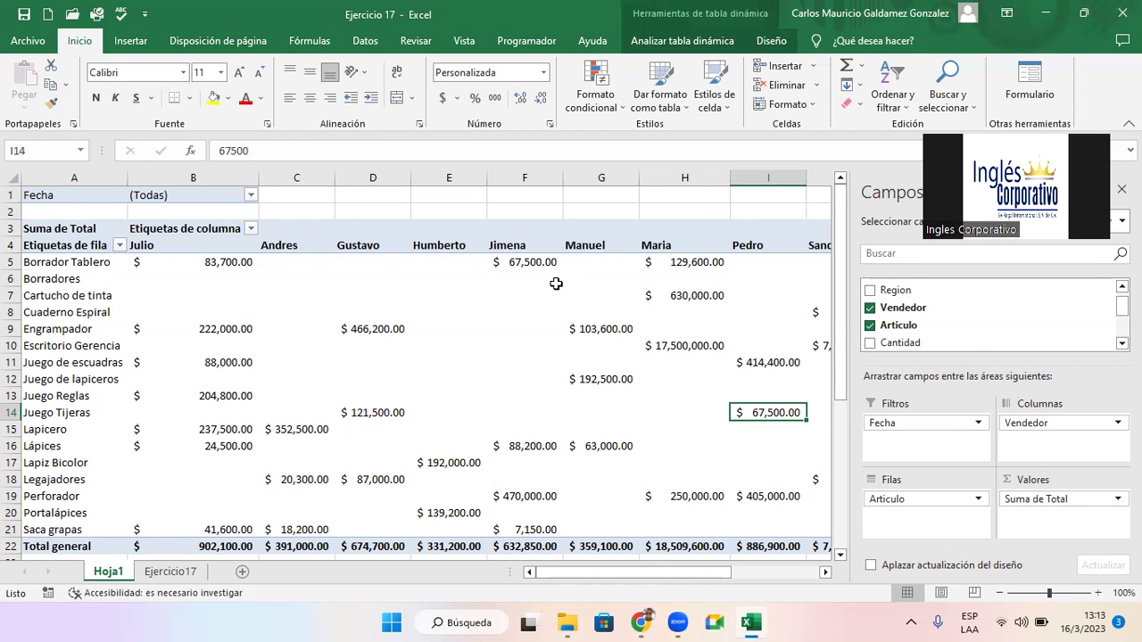
Save a copy of the workbook as 'Ejercicio 19' in the Ejercicios folder
click(34, 50)
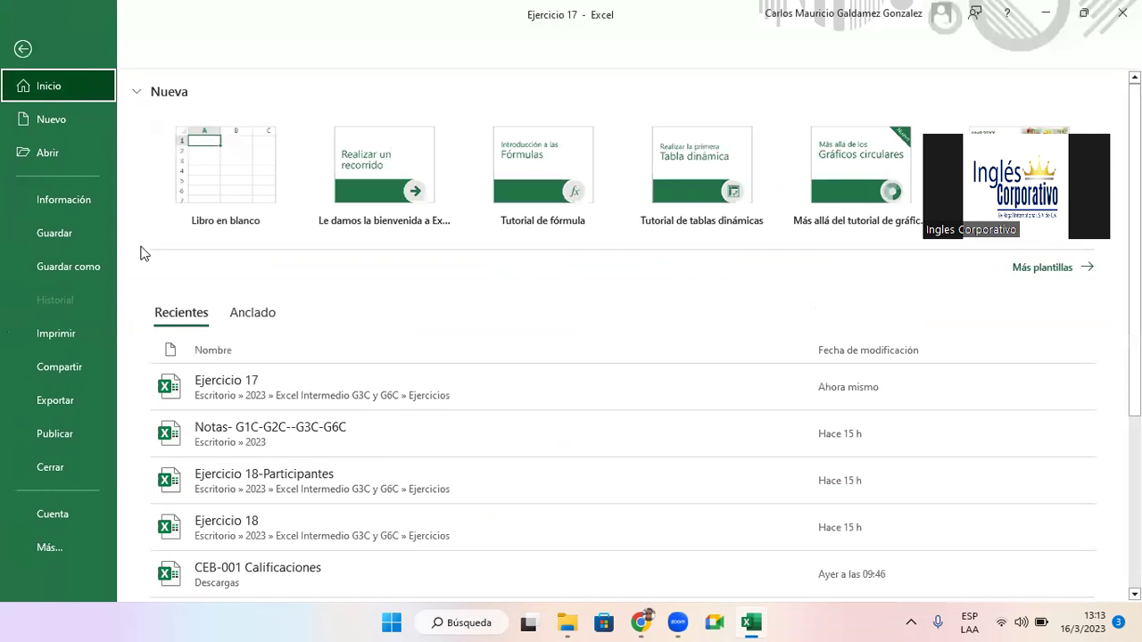
click(89, 266)
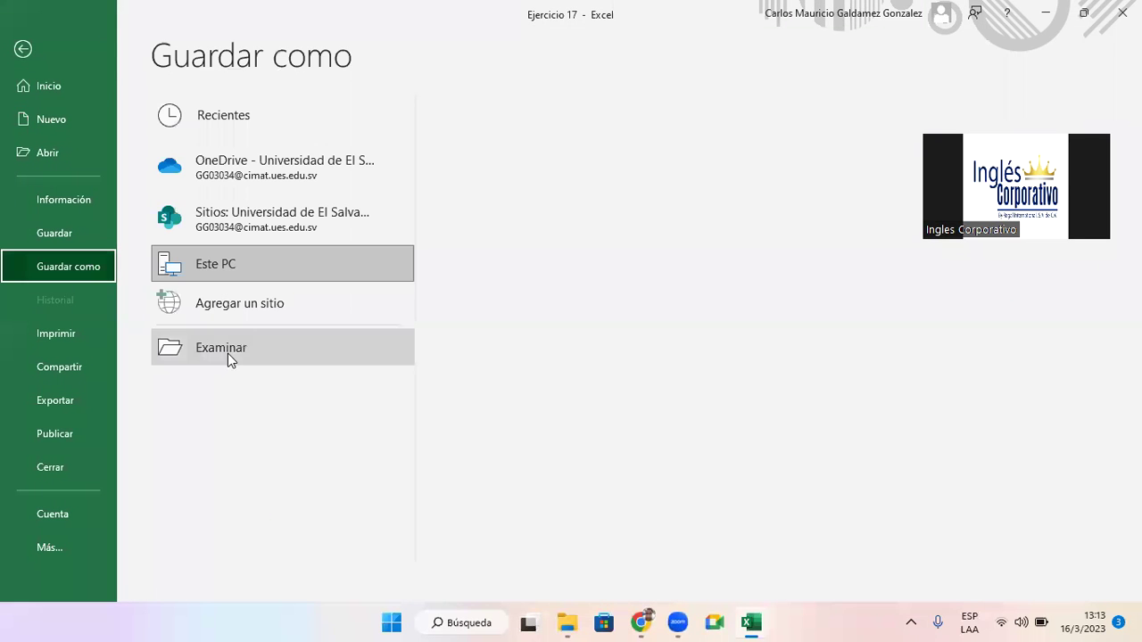
click(520, 214)
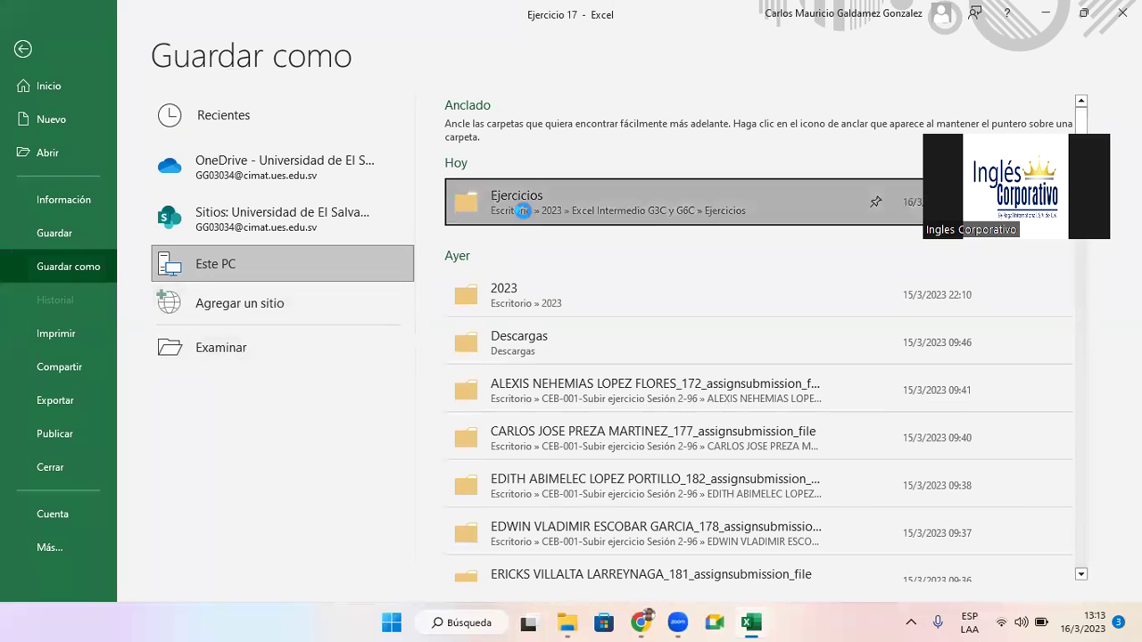
key(End)
key(BackSpace)
text(8)
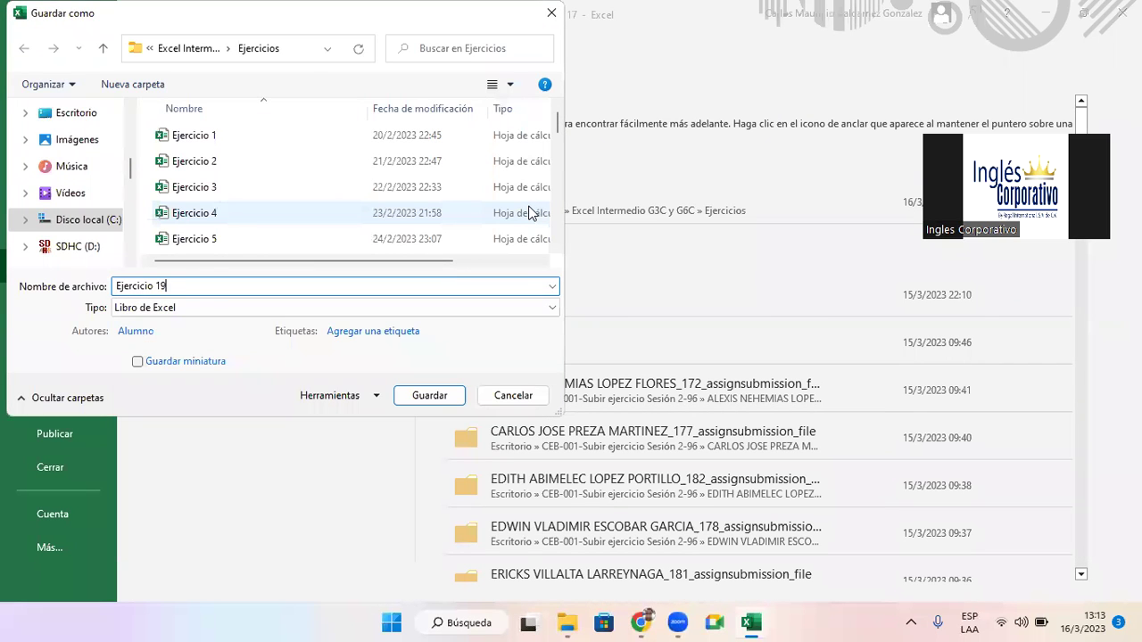
key(Return)
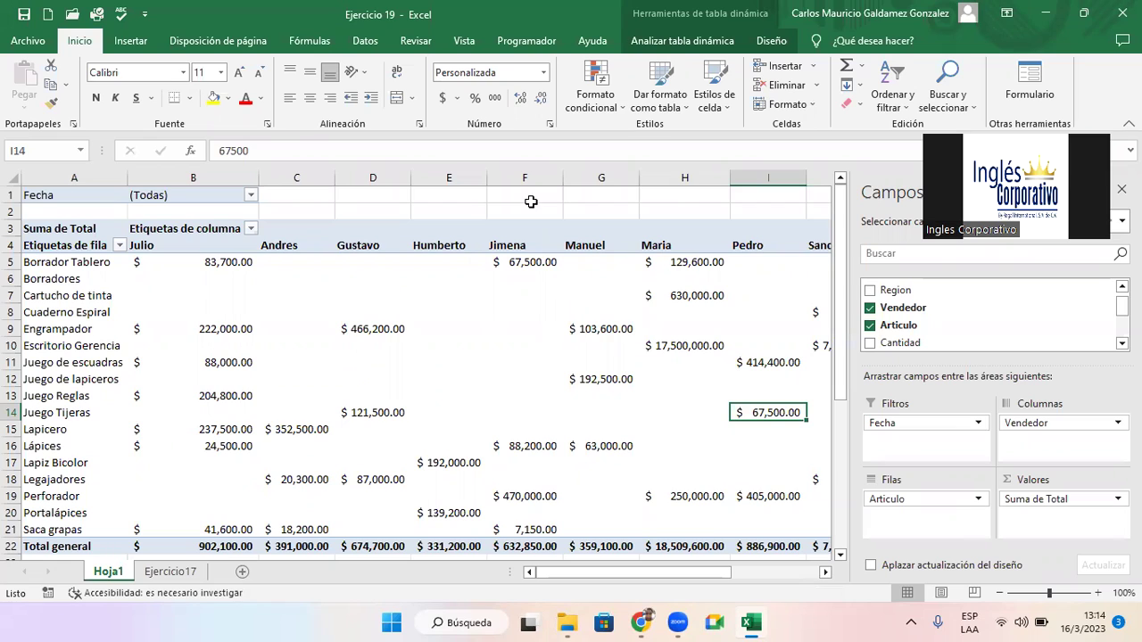
Check the Ejercicio17 source sheet, then return to Hoja1 and show the Analizar tabla dinámica tools
key(Left)
key(Home)
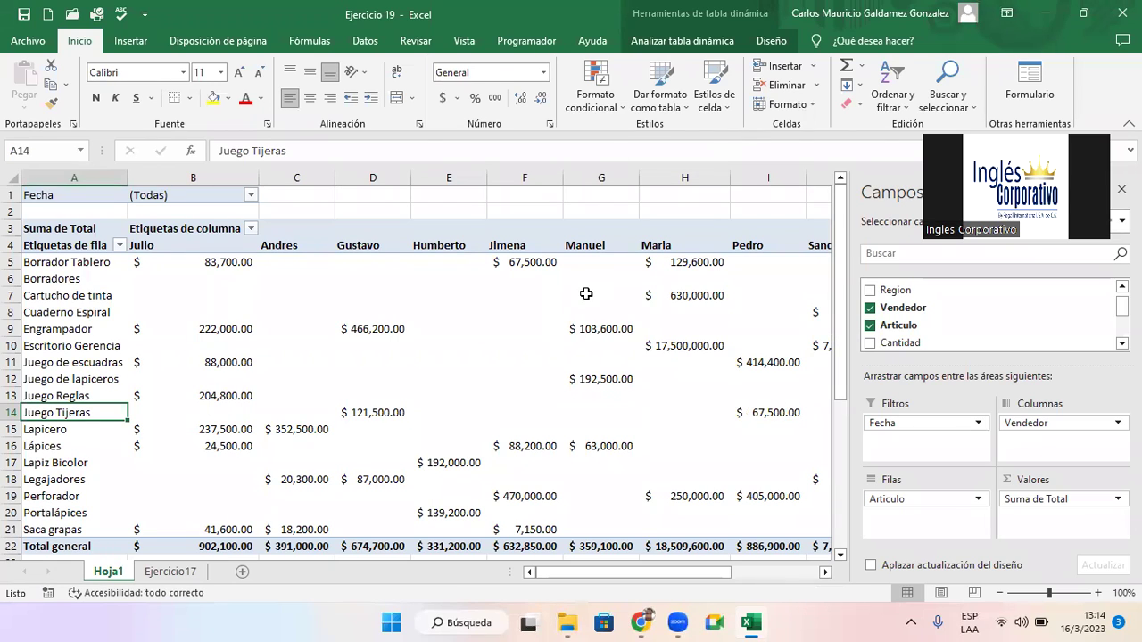
click(185, 574)
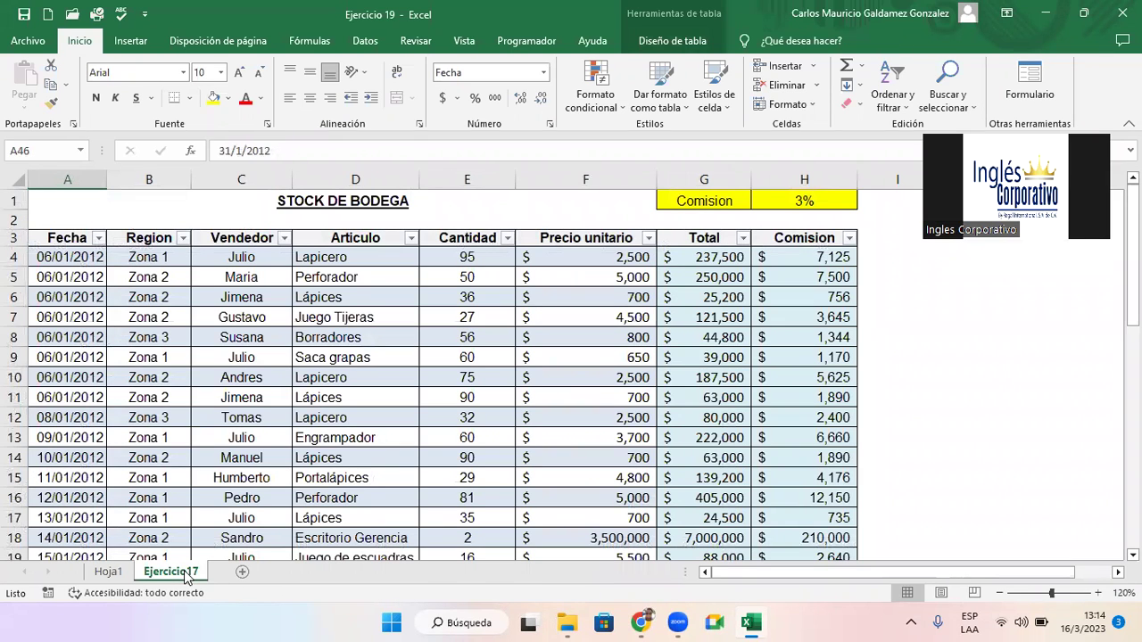
click(108, 573)
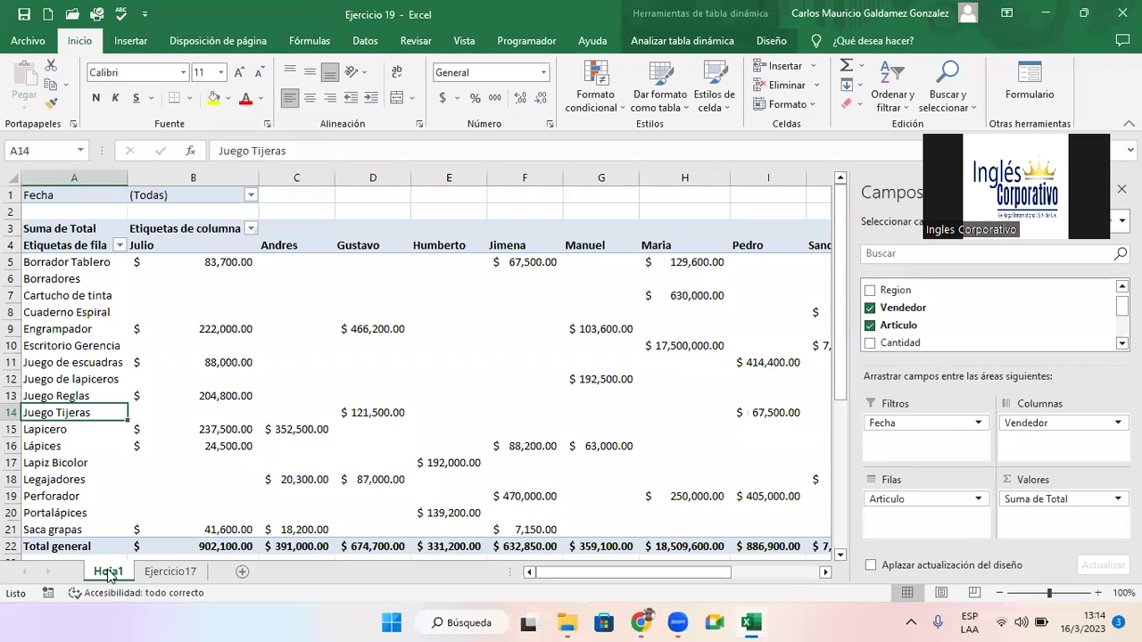
click(227, 392)
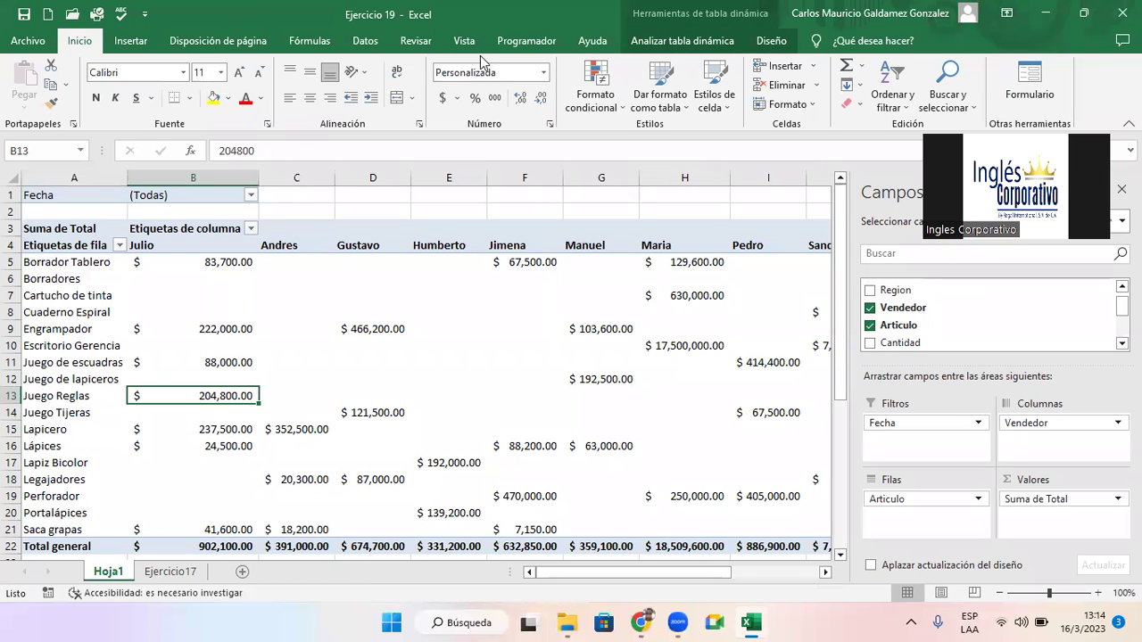
click(656, 46)
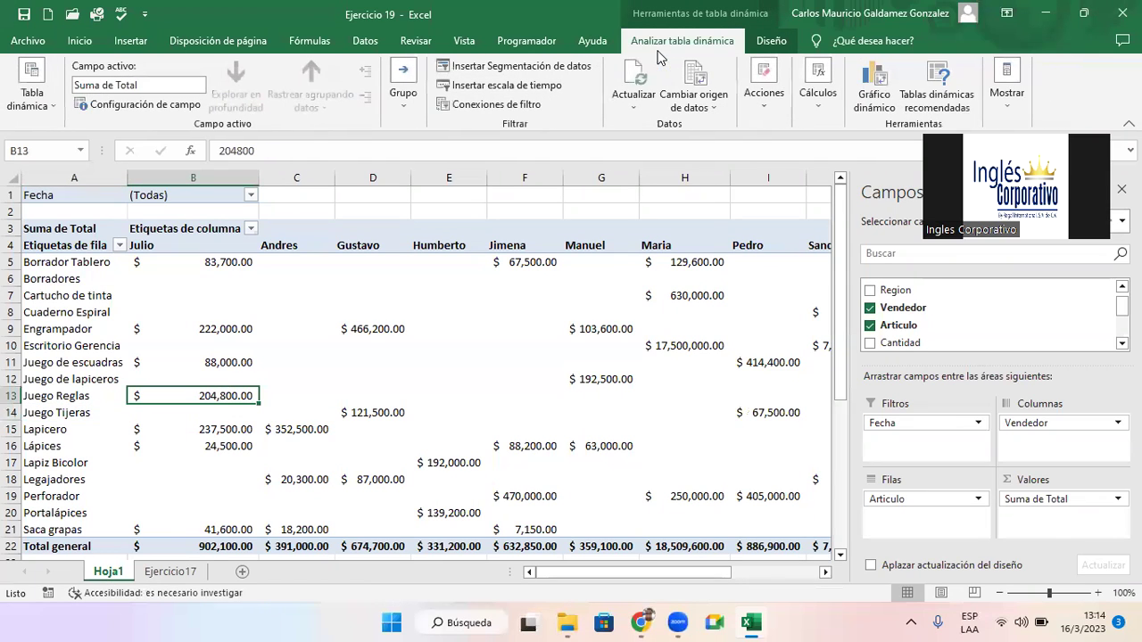
Delete the Fecha timeline below the pivot table and return to the top of Hoja1
drag(841, 327, 857, 505)
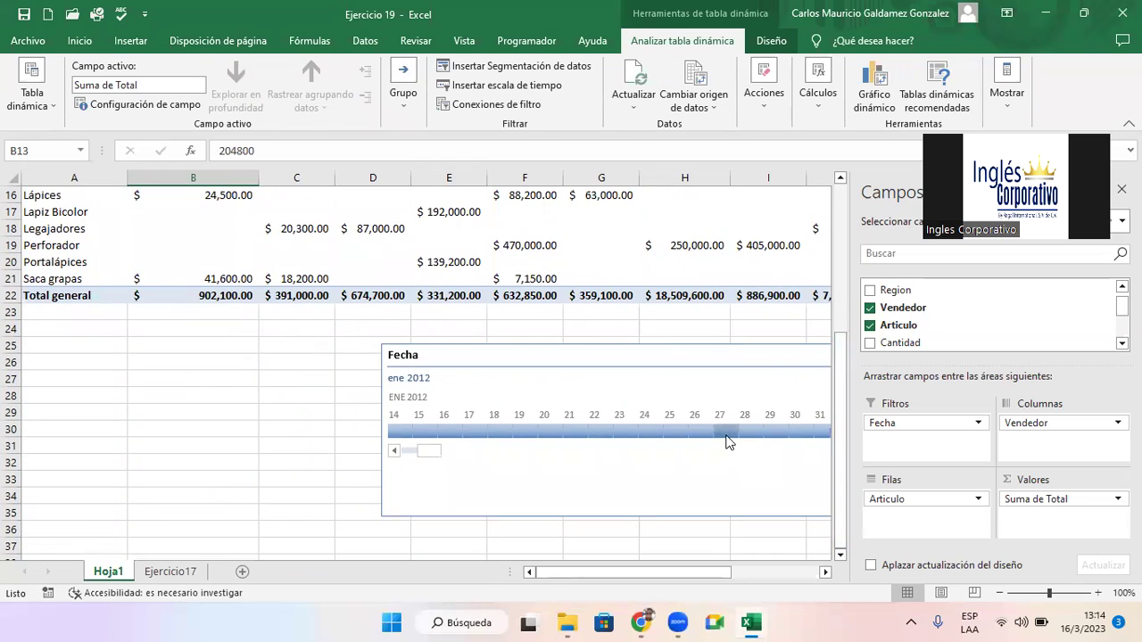
click(676, 366)
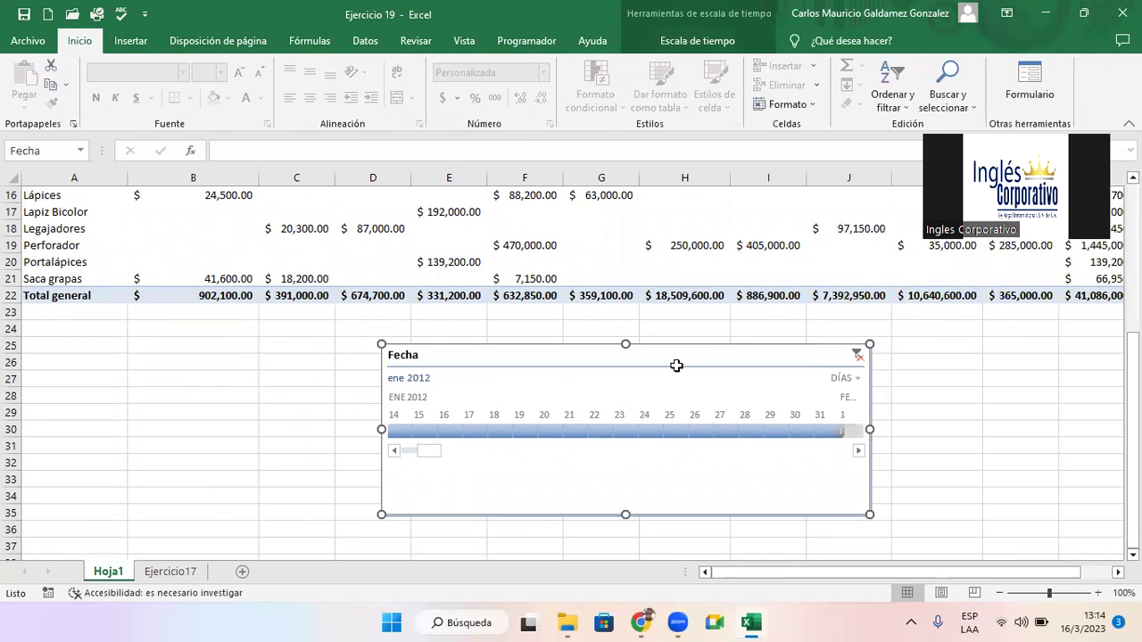
key(Delete)
click(629, 232)
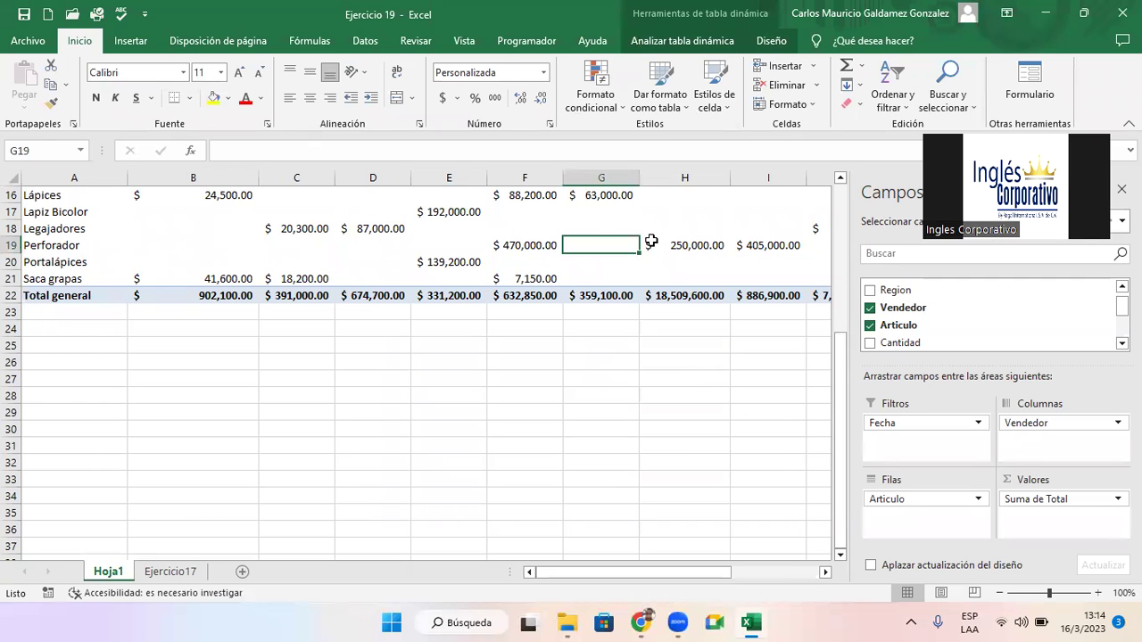
key(Up)
key(Up)
key(Up)
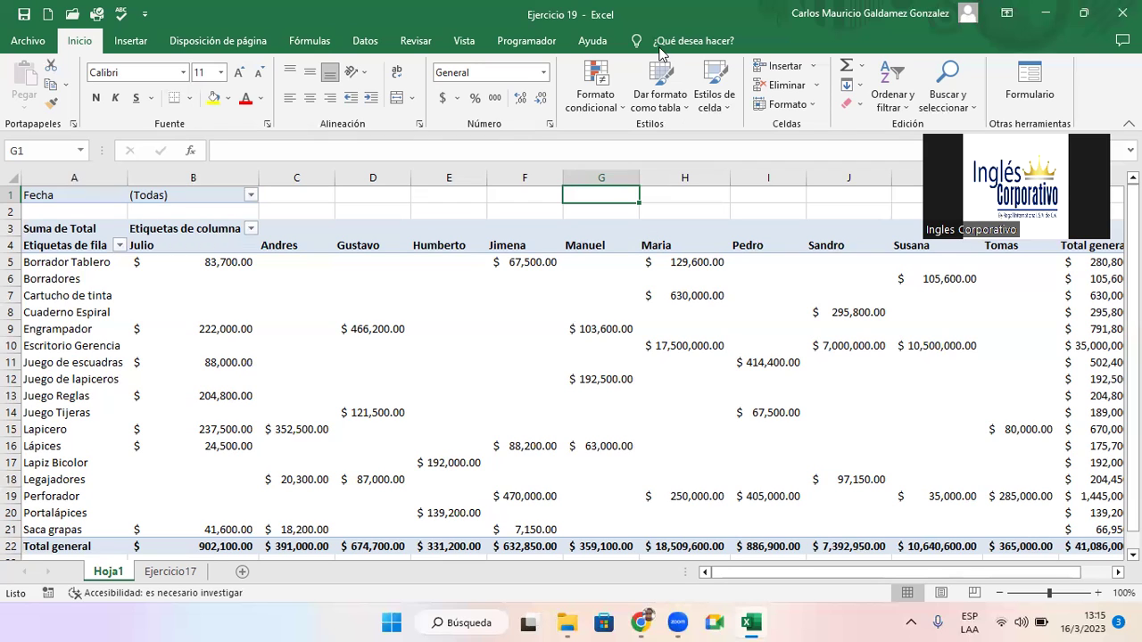
click(594, 347)
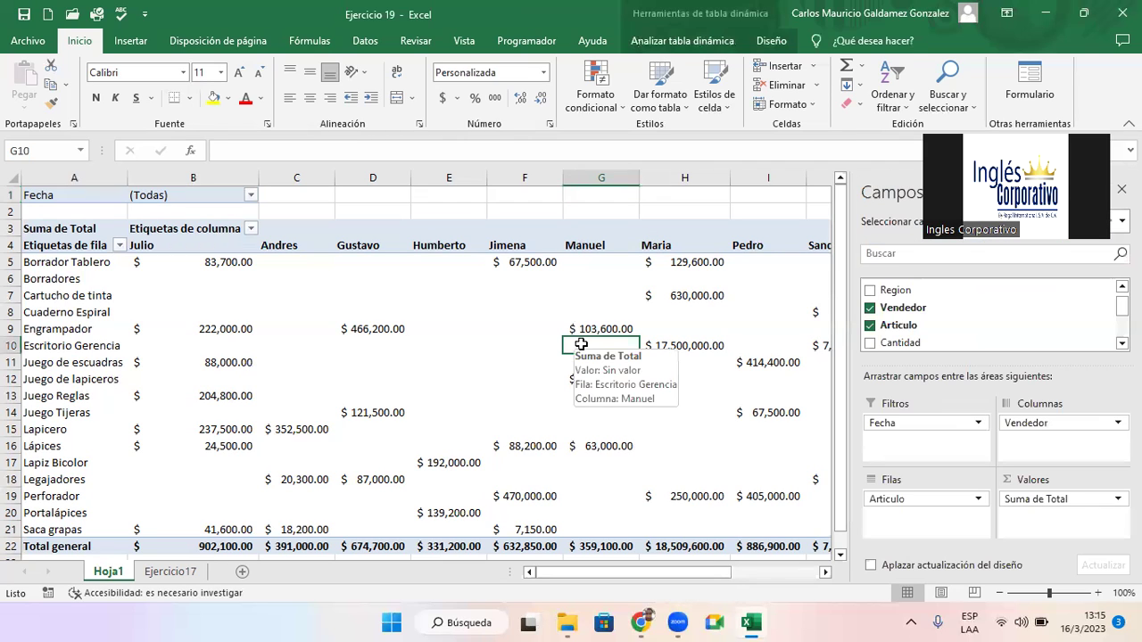
mouse_move(510, 311)
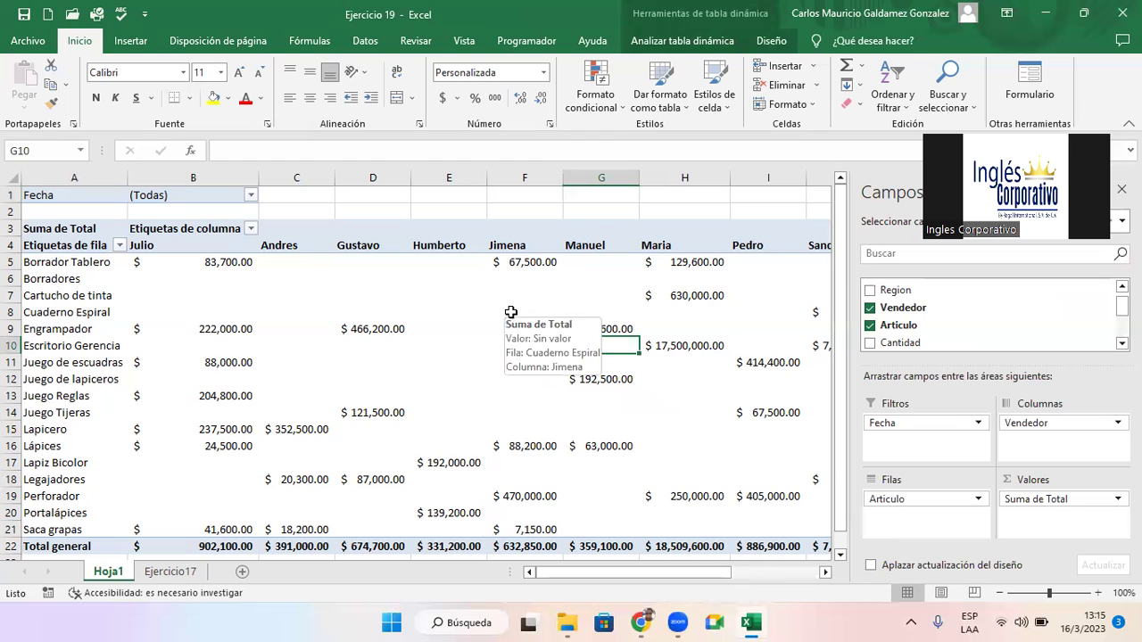
click(513, 309)
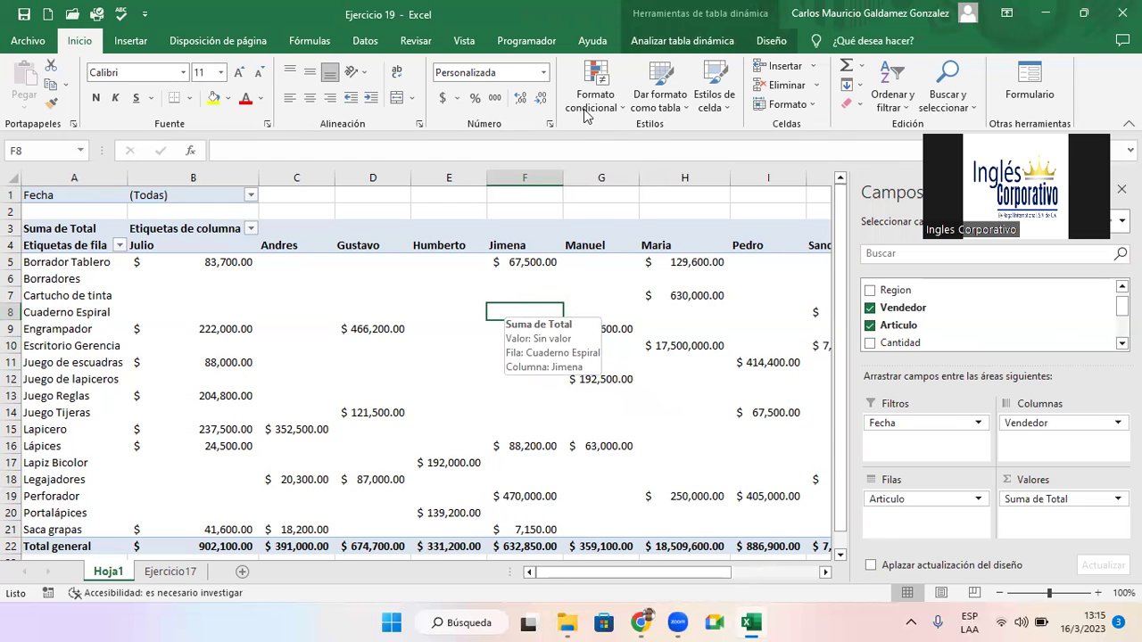
click(551, 124)
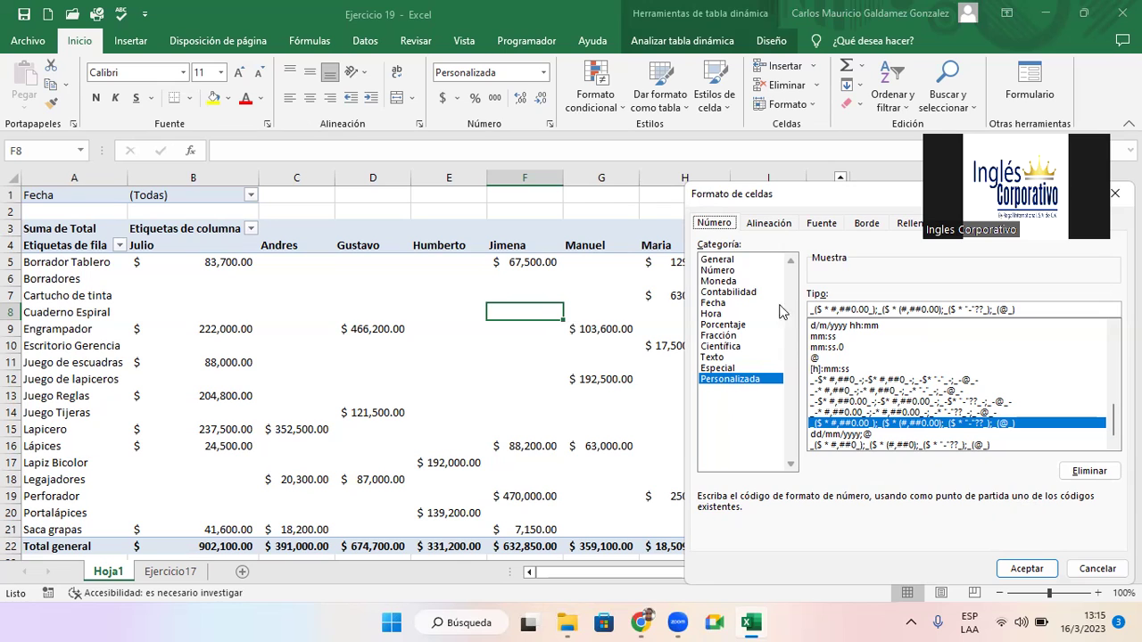
click(1098, 568)
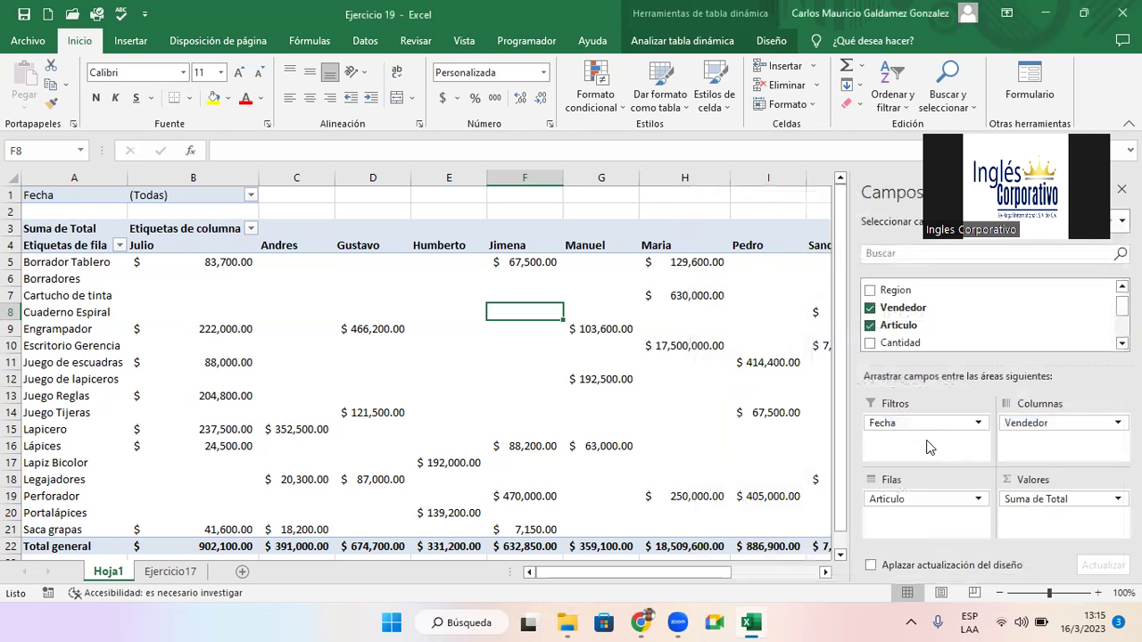
Browse the Programador, Vista, Revisar, Datos and Inicio tabs, ending on Insertar
click(531, 43)
click(473, 47)
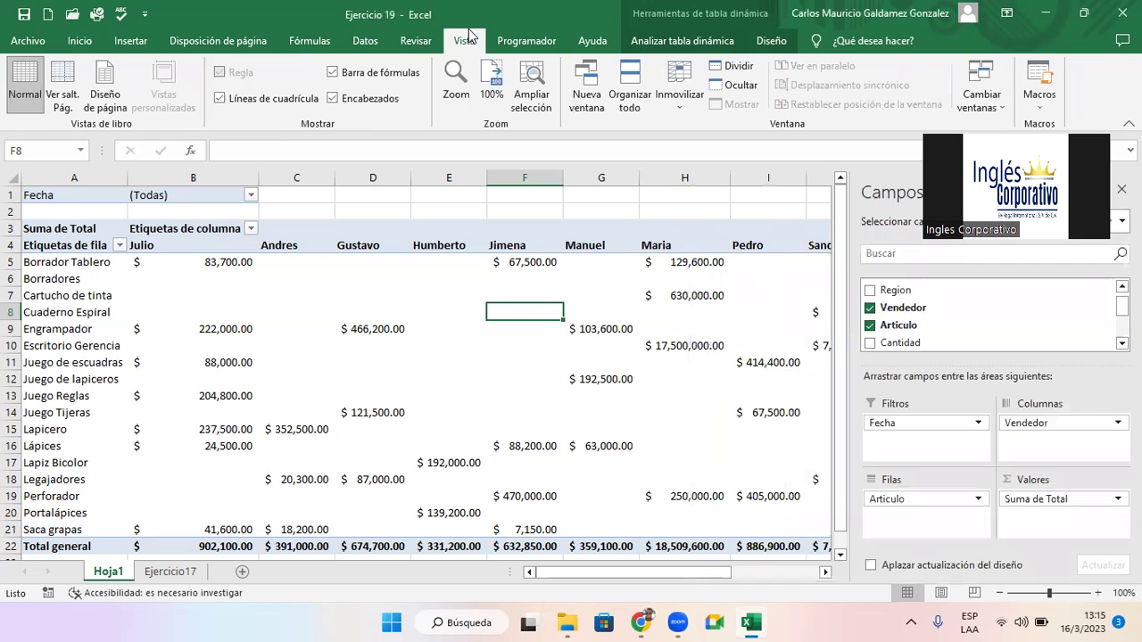
click(423, 47)
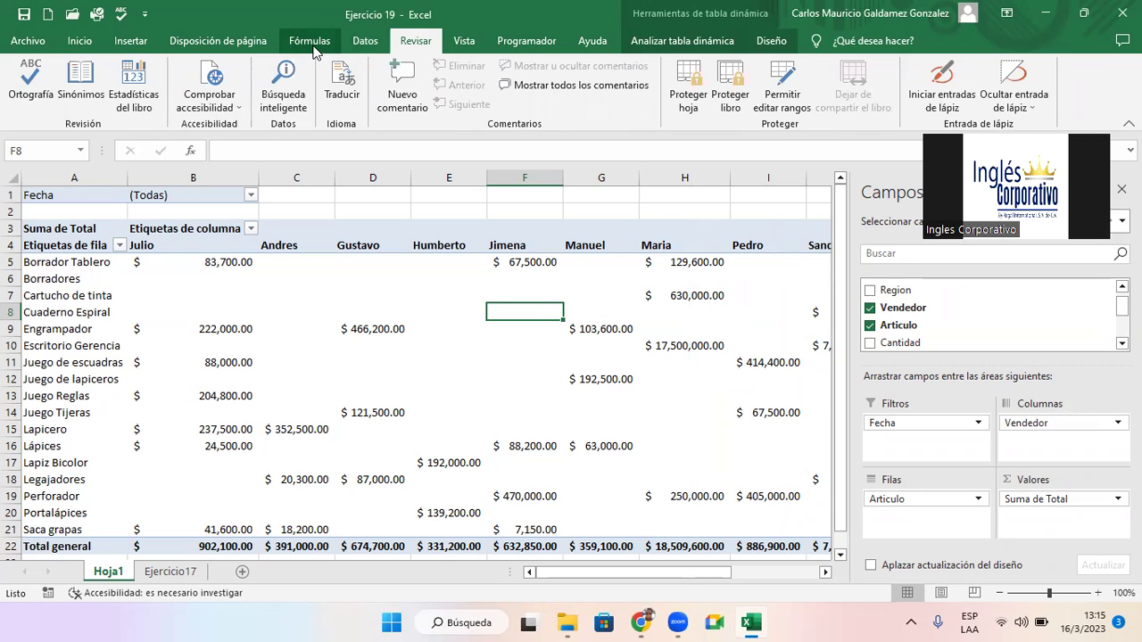
click(367, 47)
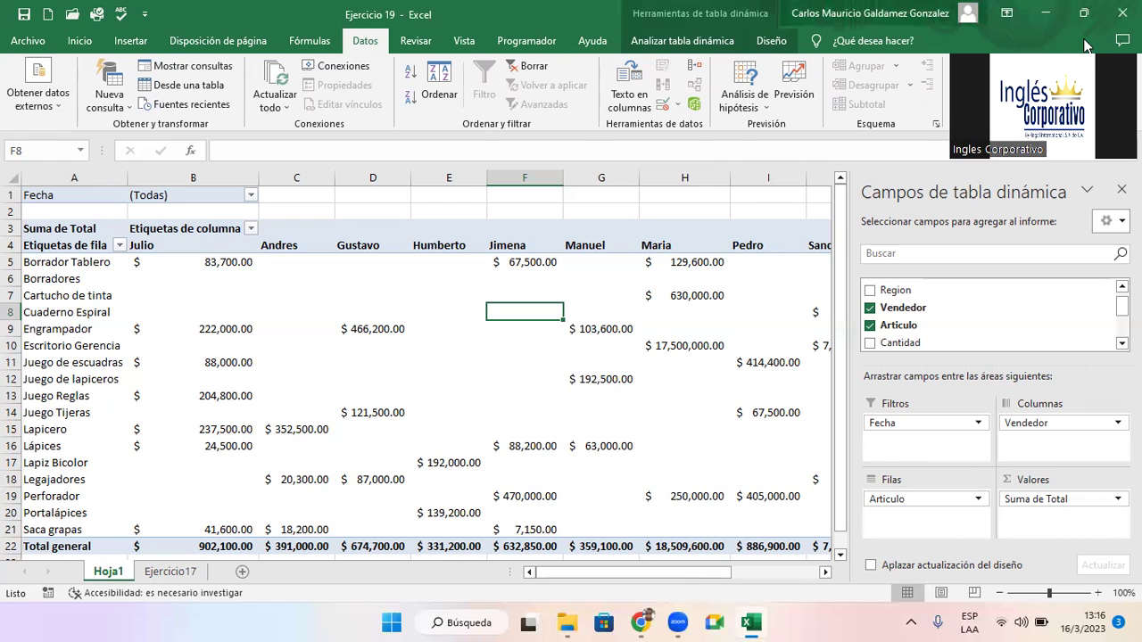
click(79, 40)
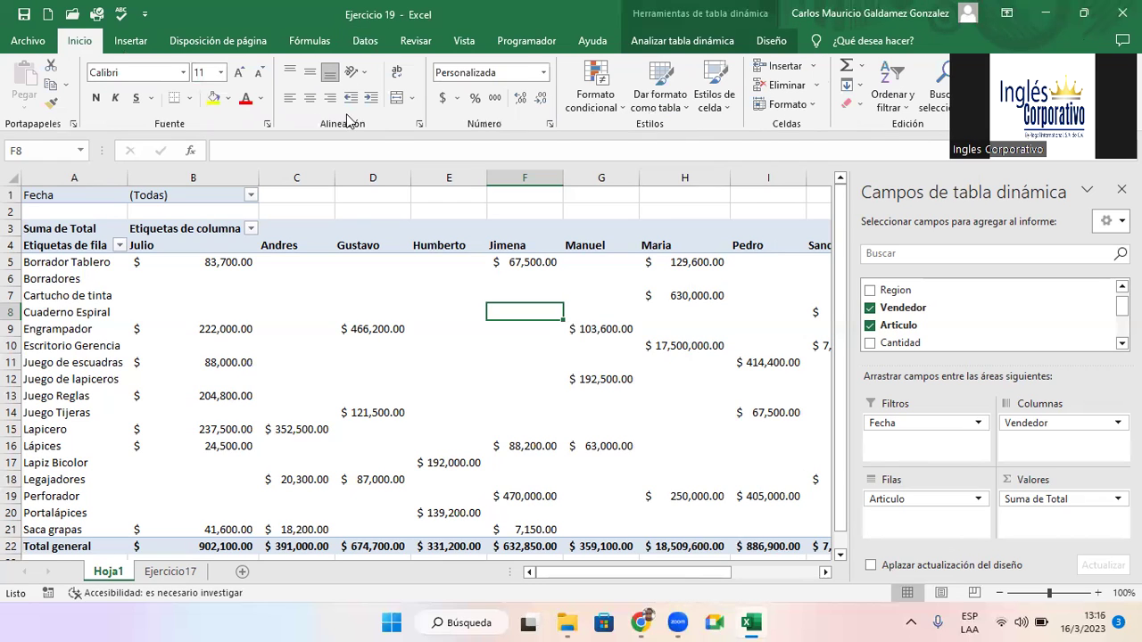
click(129, 41)
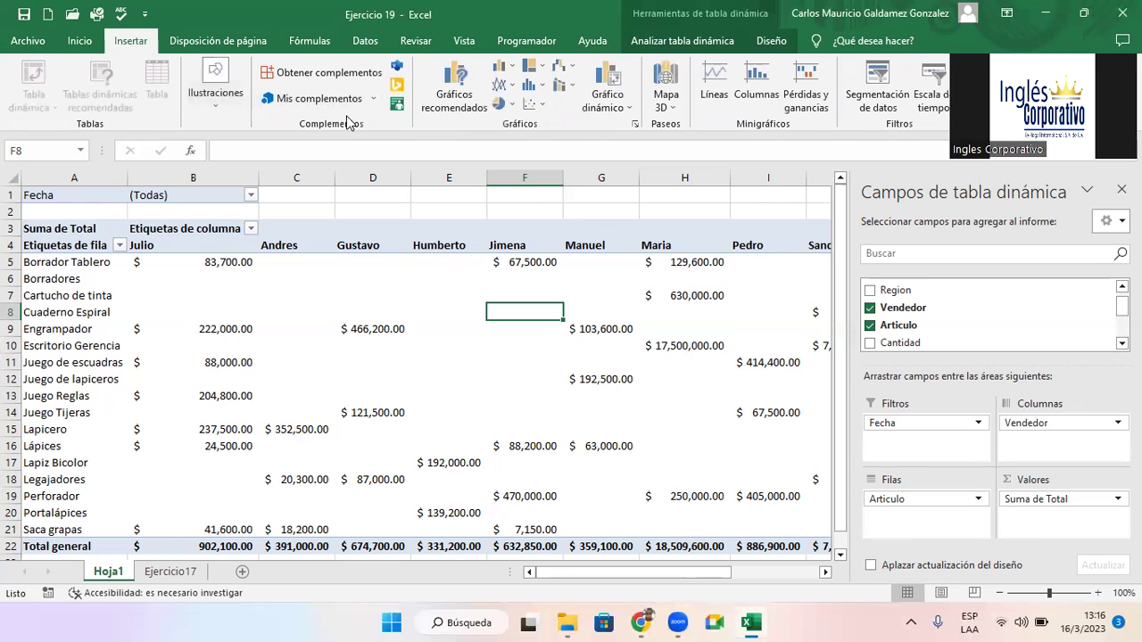
Start a pivot chart and preview the line, pie, bar, area, scatter, stock and surface types
click(465, 112)
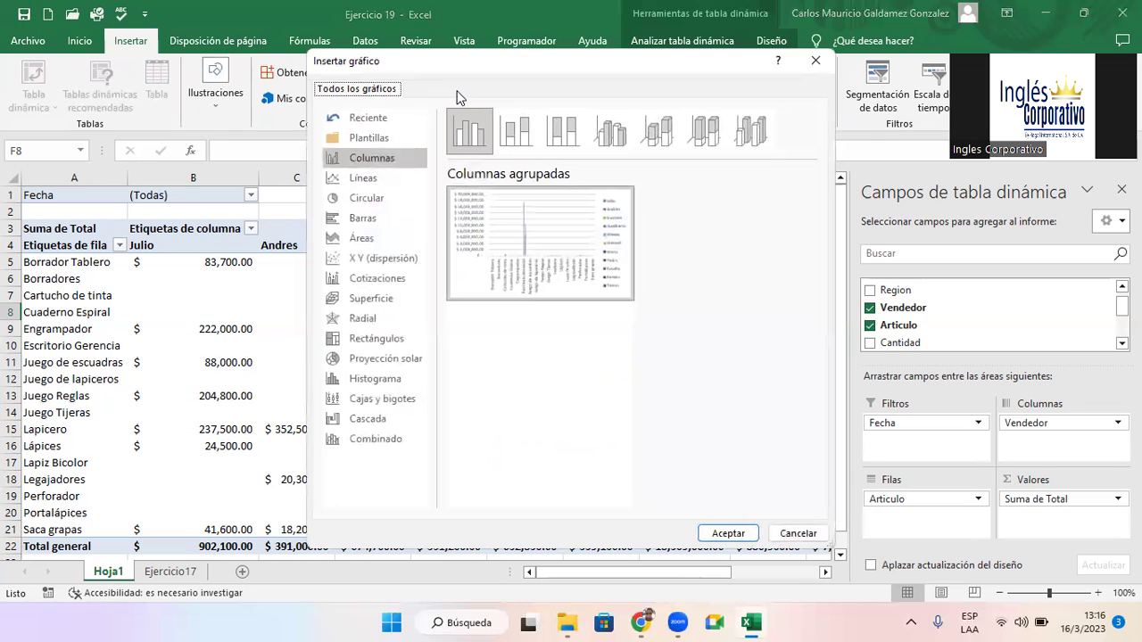
click(379, 180)
click(363, 199)
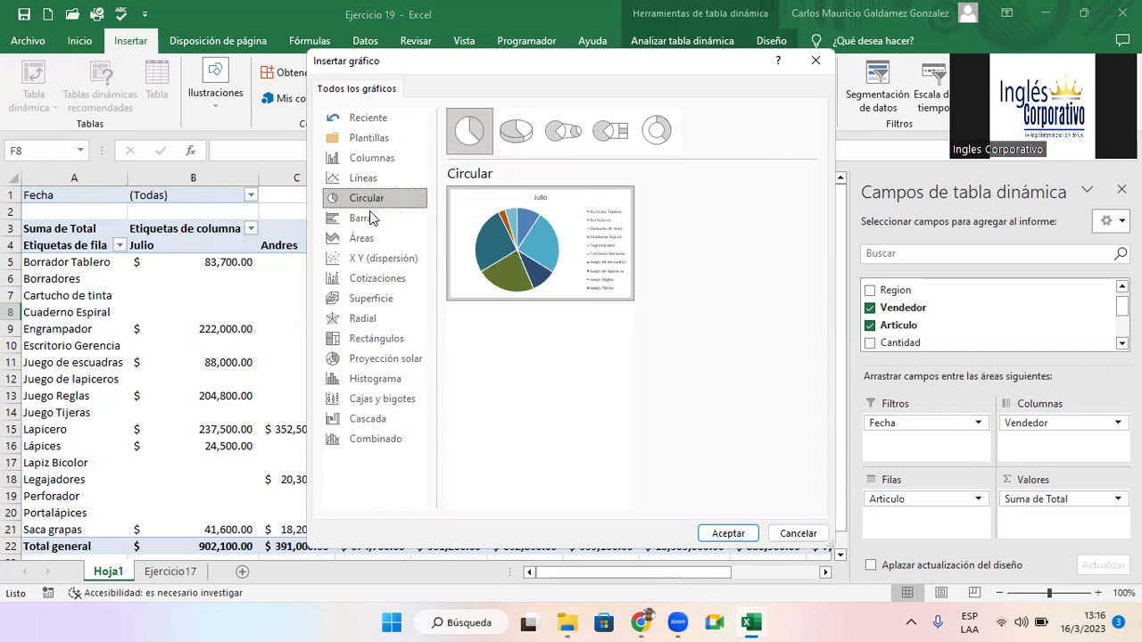
click(366, 223)
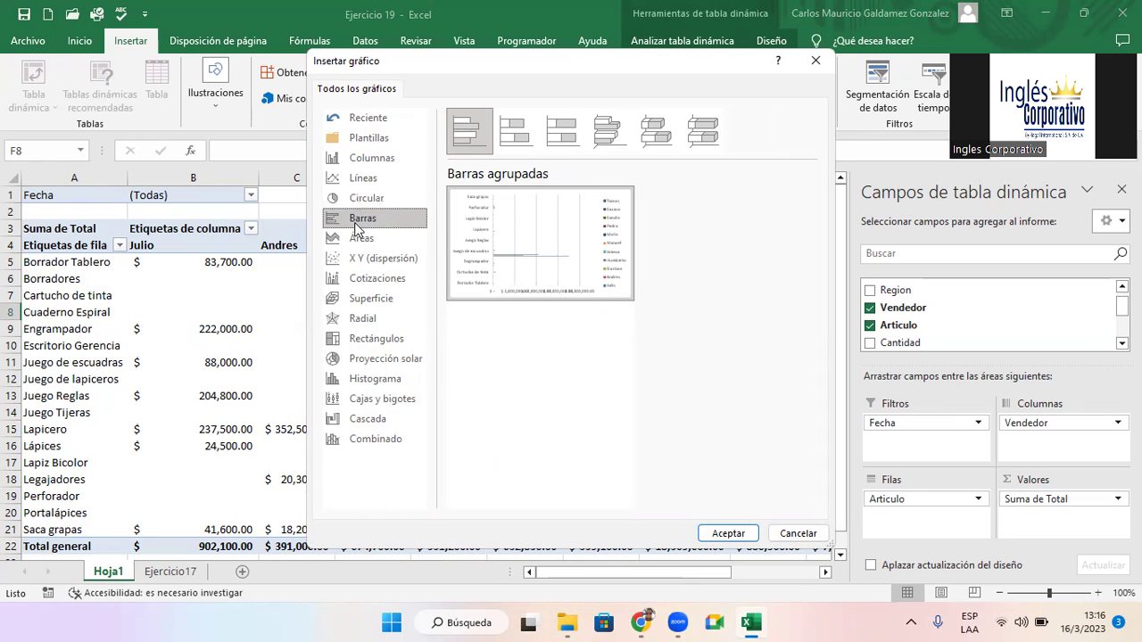
click(345, 244)
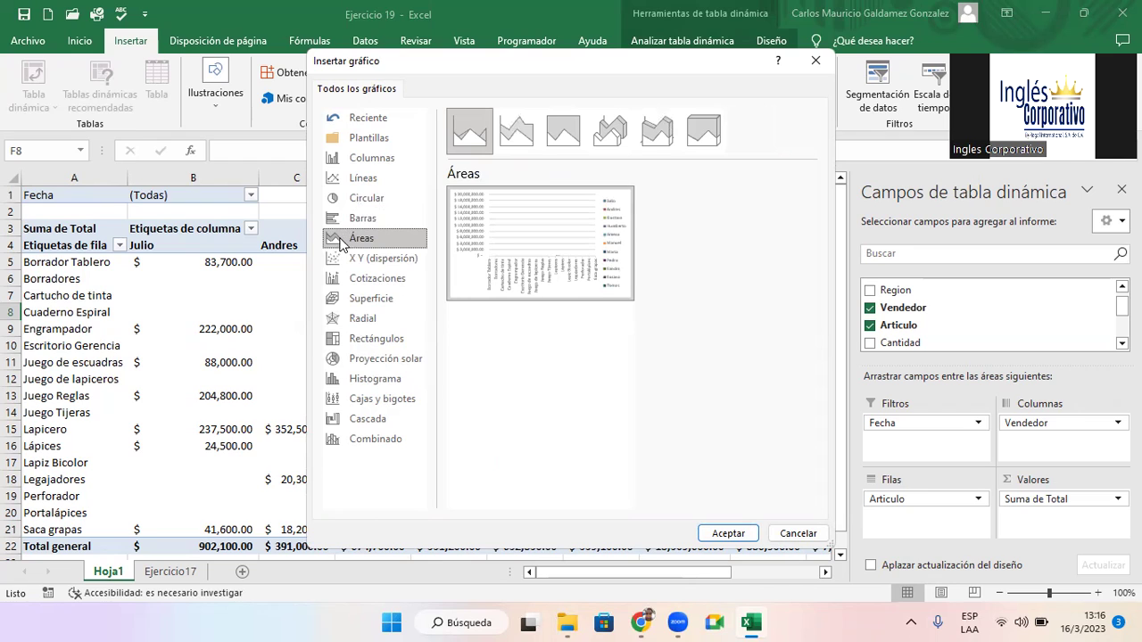
click(361, 260)
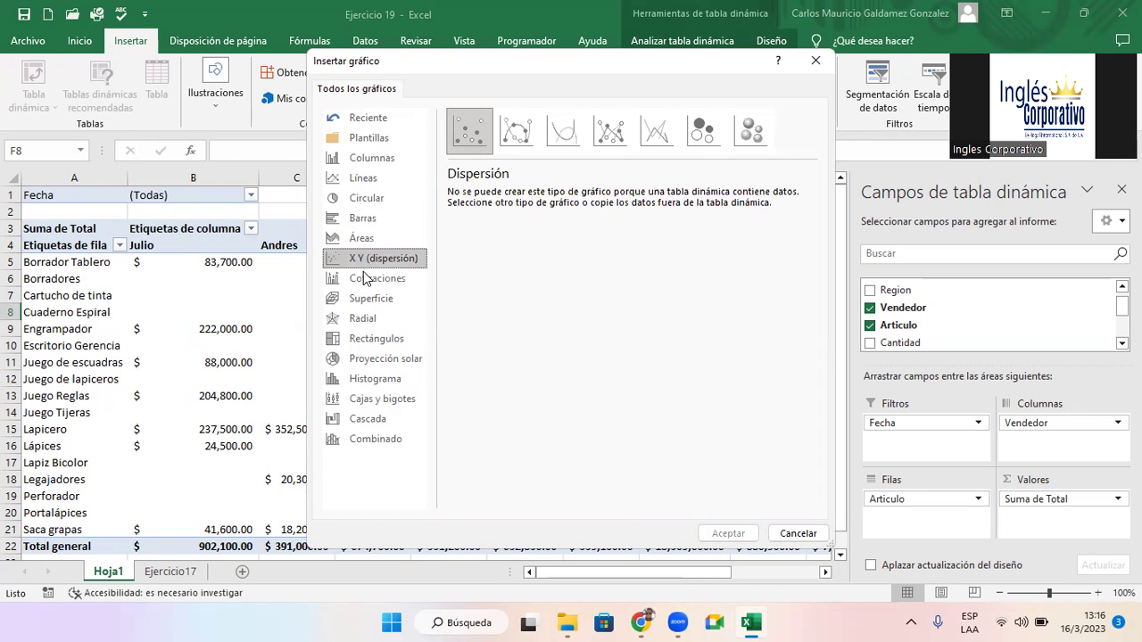
click(368, 283)
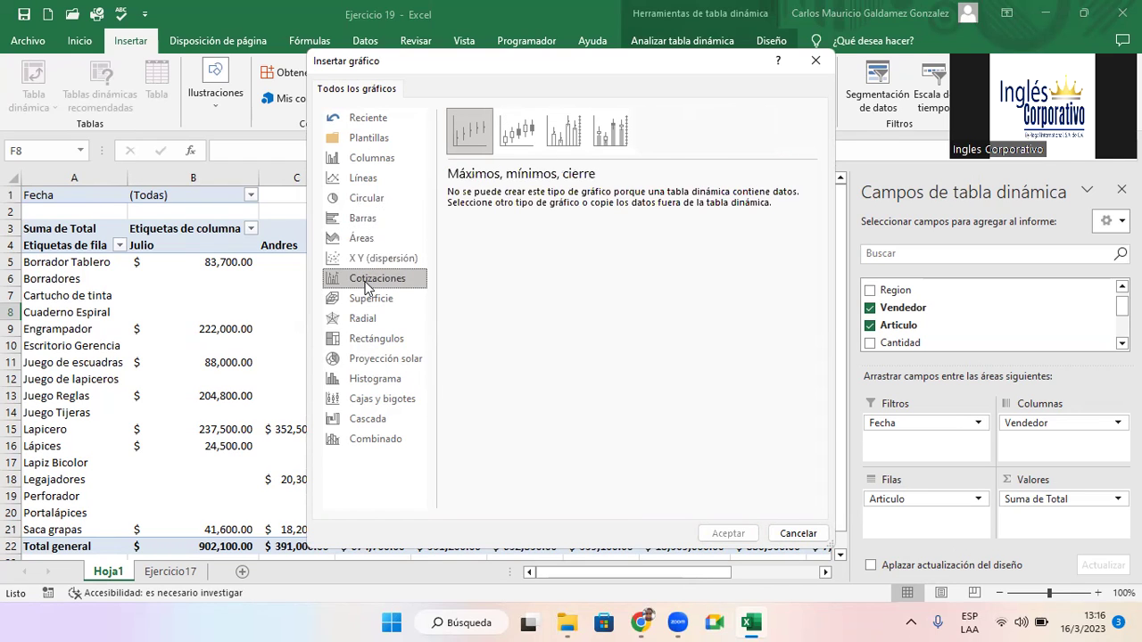
click(369, 301)
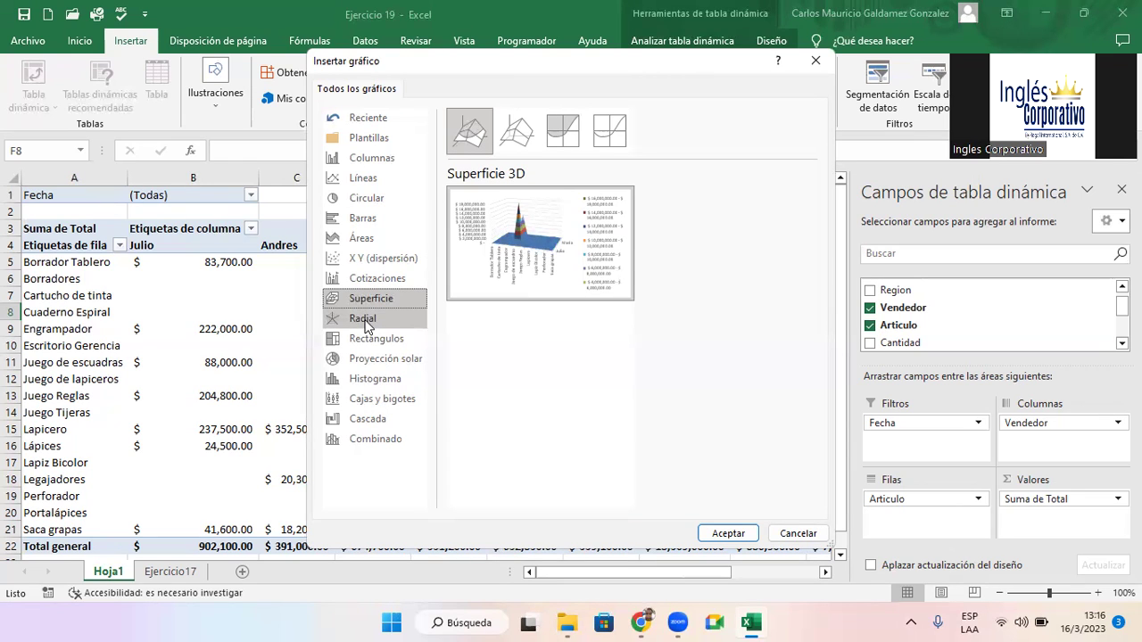
Preview the radar, treemap, sunburst, histogram, Cascada and combined column-and-line chart types
click(365, 326)
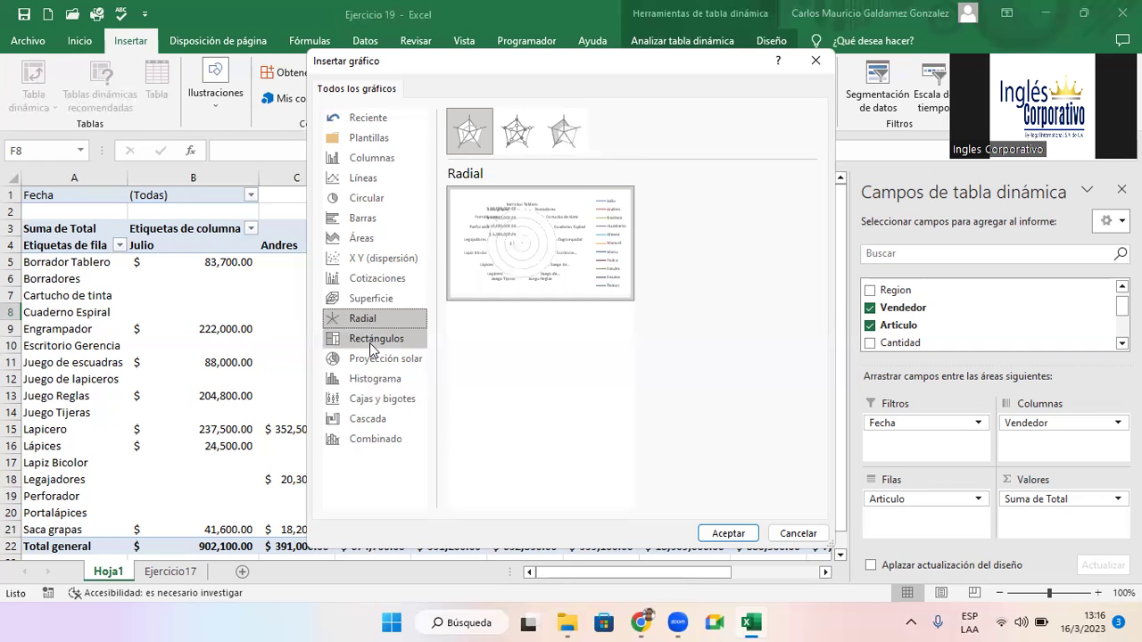
click(372, 345)
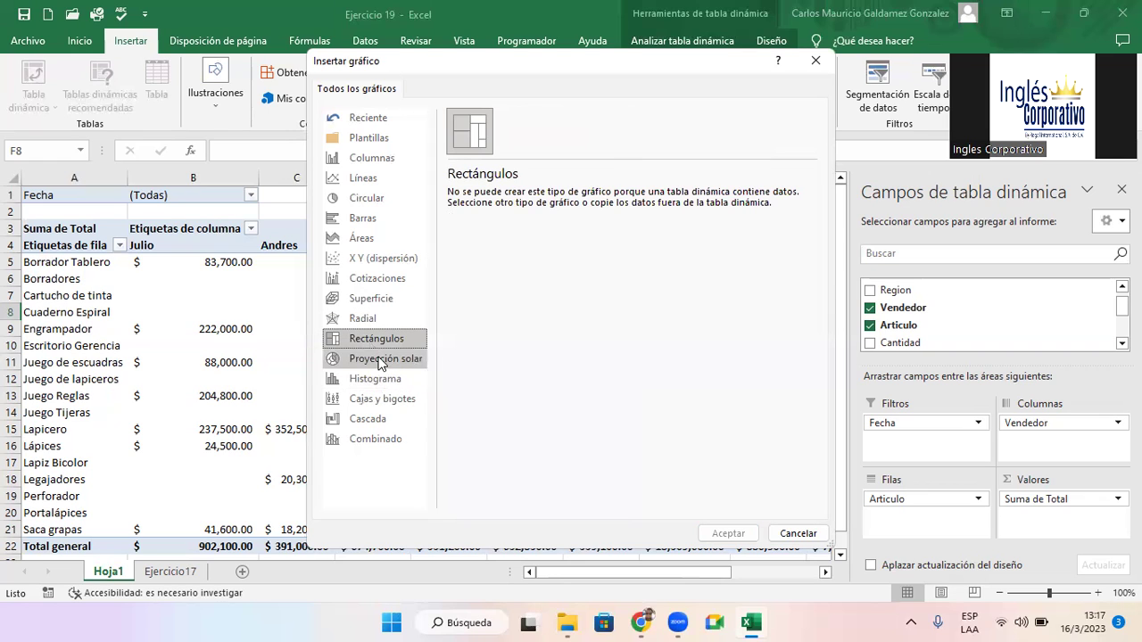
click(381, 361)
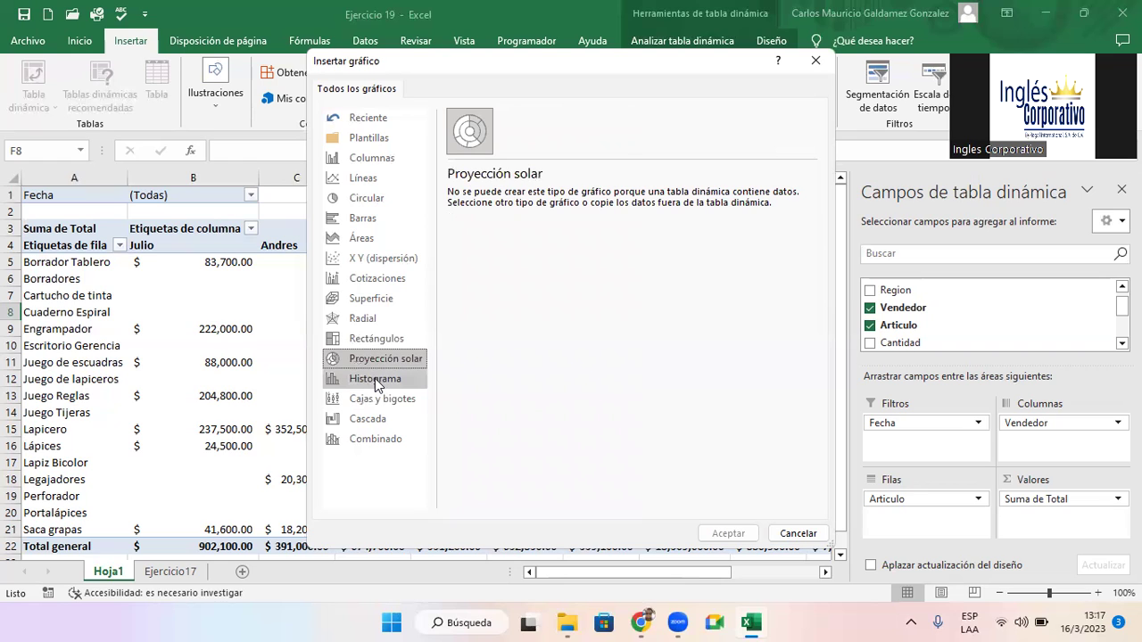
click(374, 381)
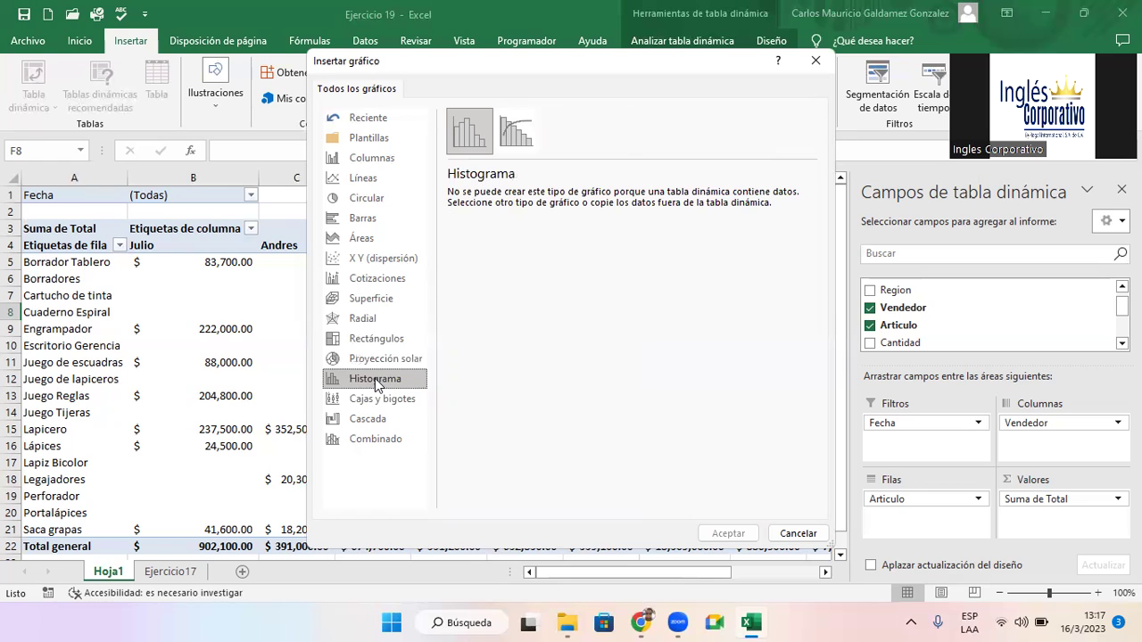
click(375, 419)
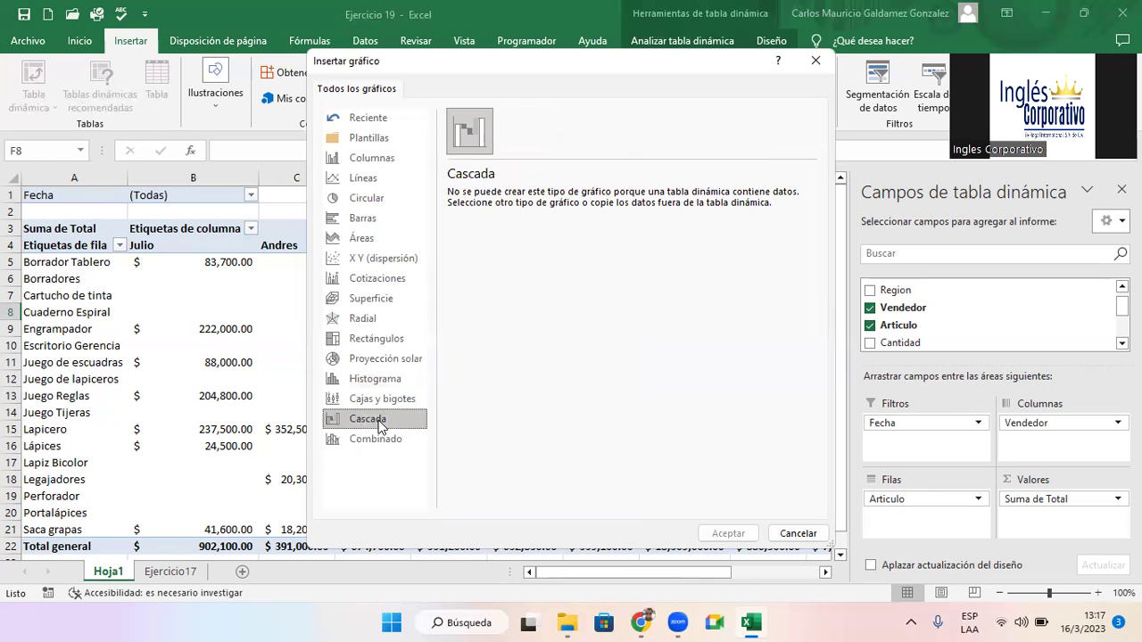
click(394, 446)
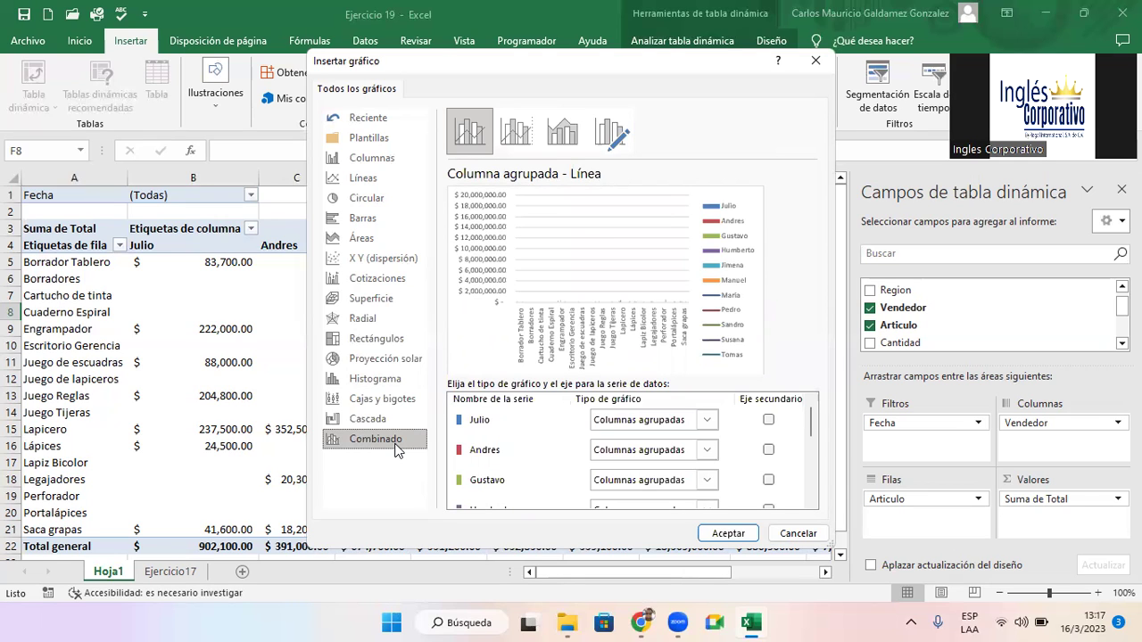
Compare line subtypes (markers, 100% stacked) with stacked, 100% stacked and 3D column subtypes
click(372, 182)
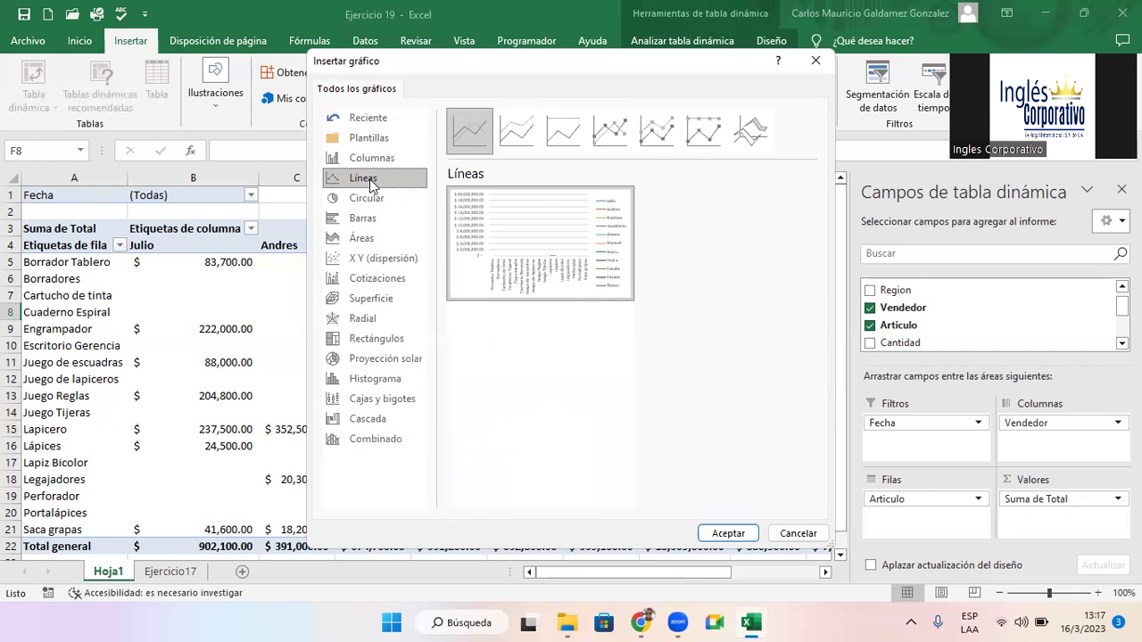
click(611, 132)
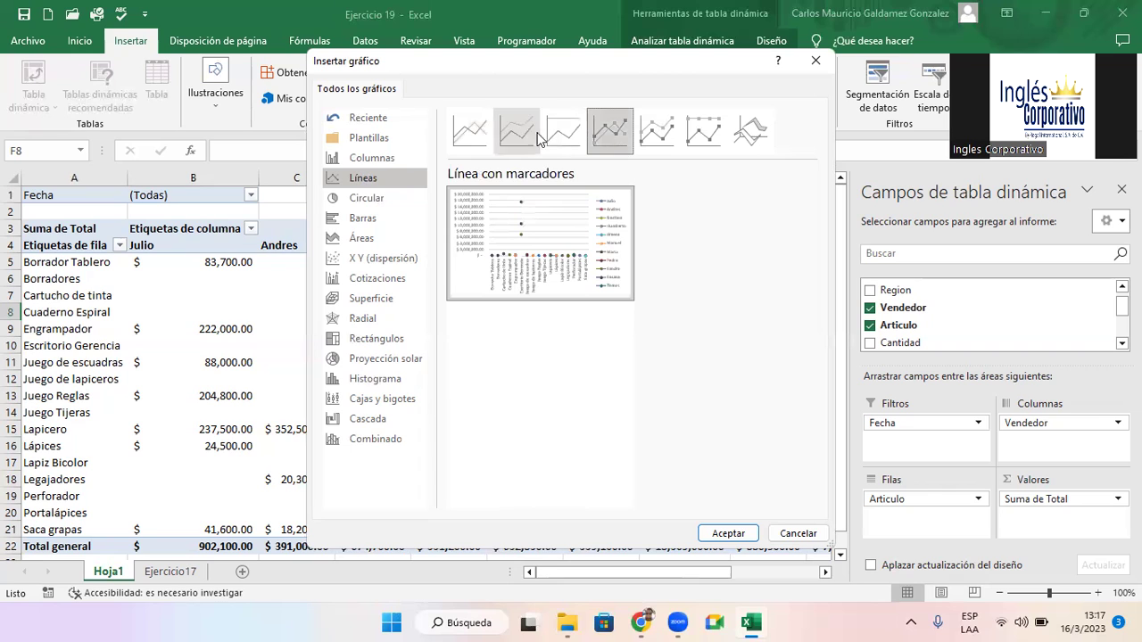
click(564, 138)
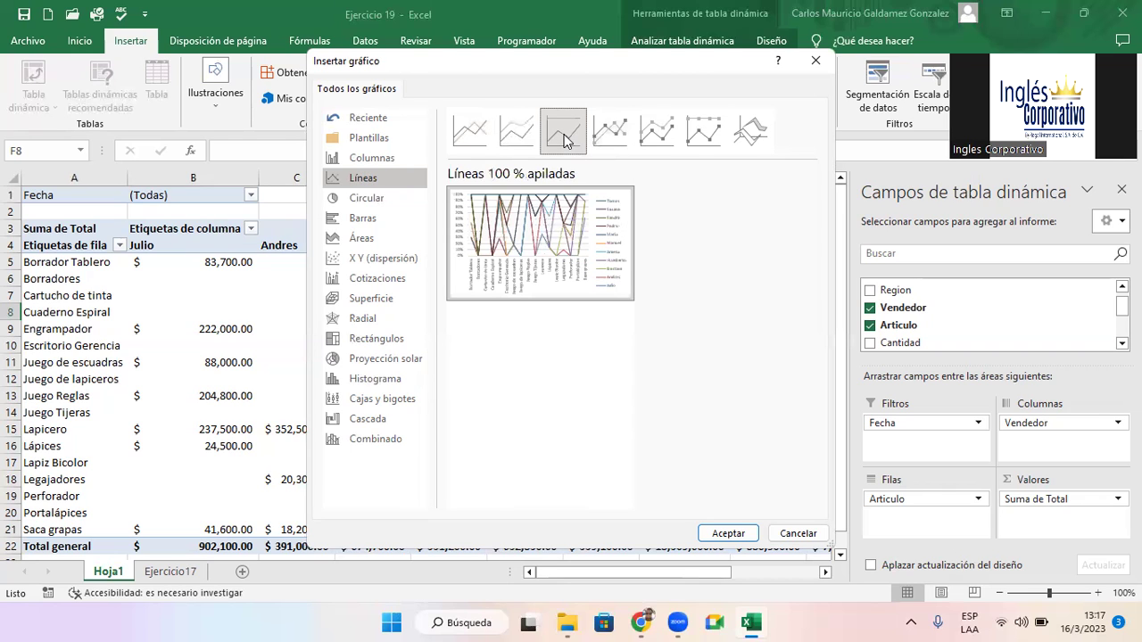
click(398, 157)
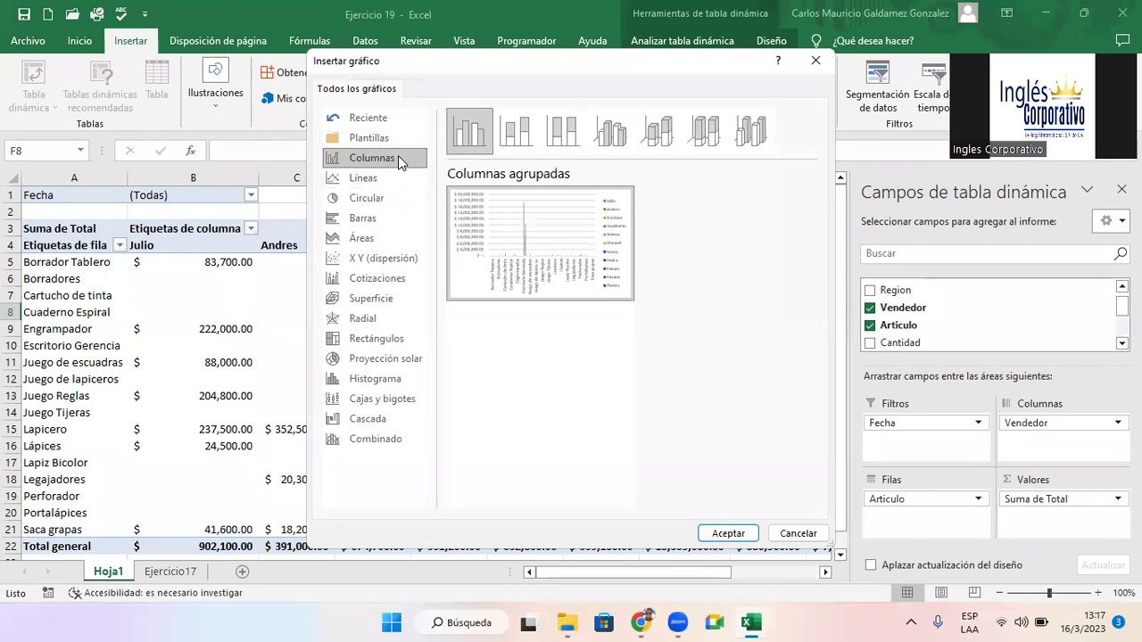
click(518, 145)
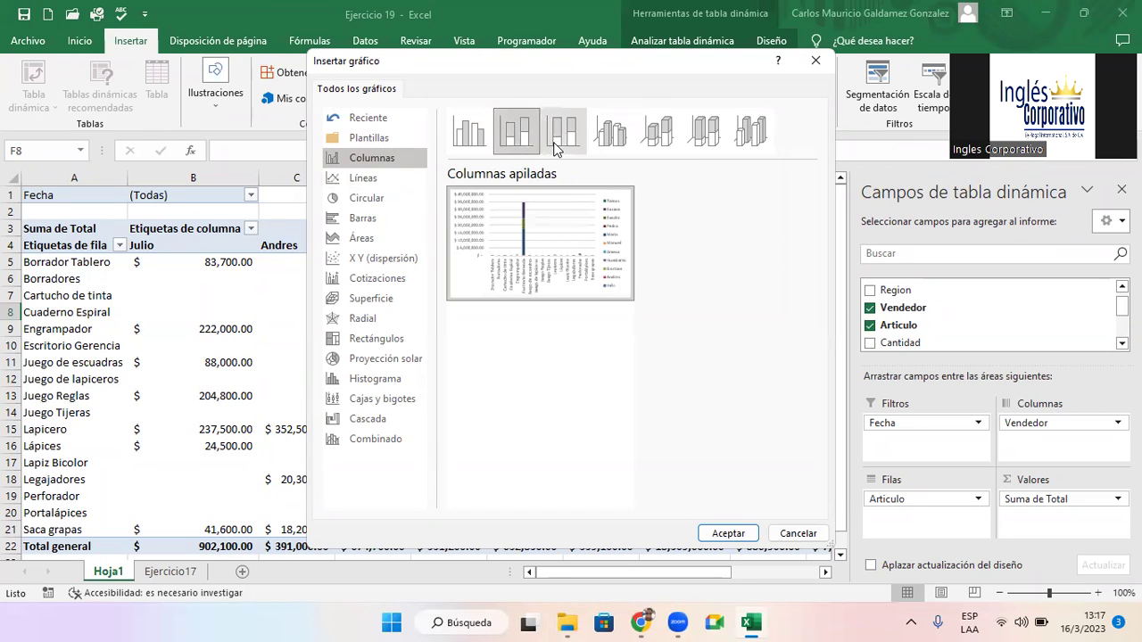
click(555, 146)
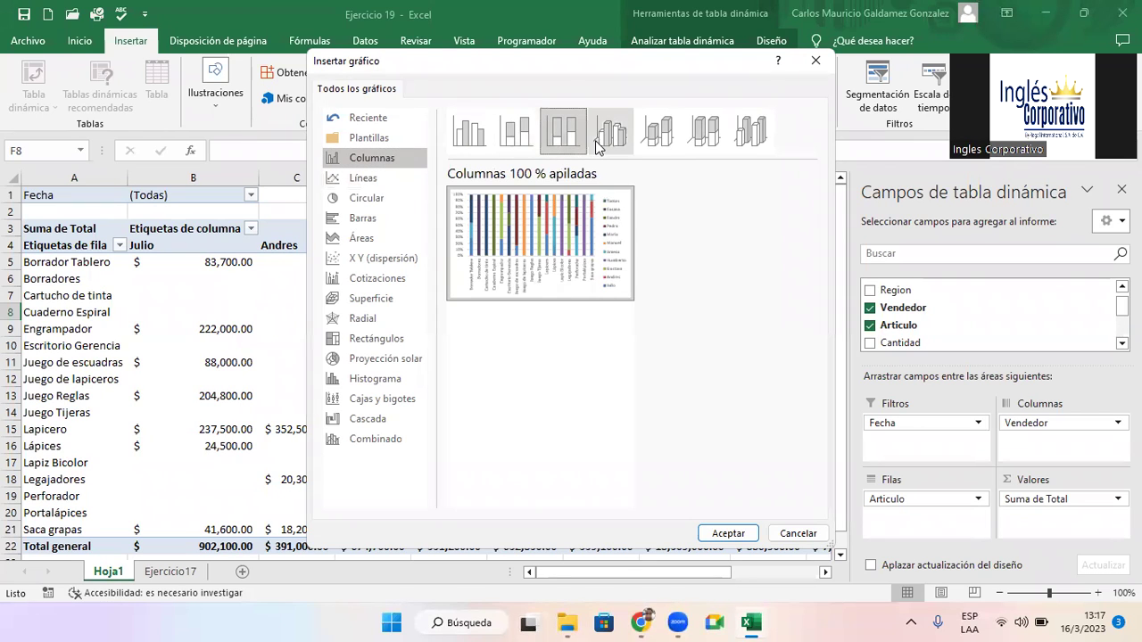
click(597, 141)
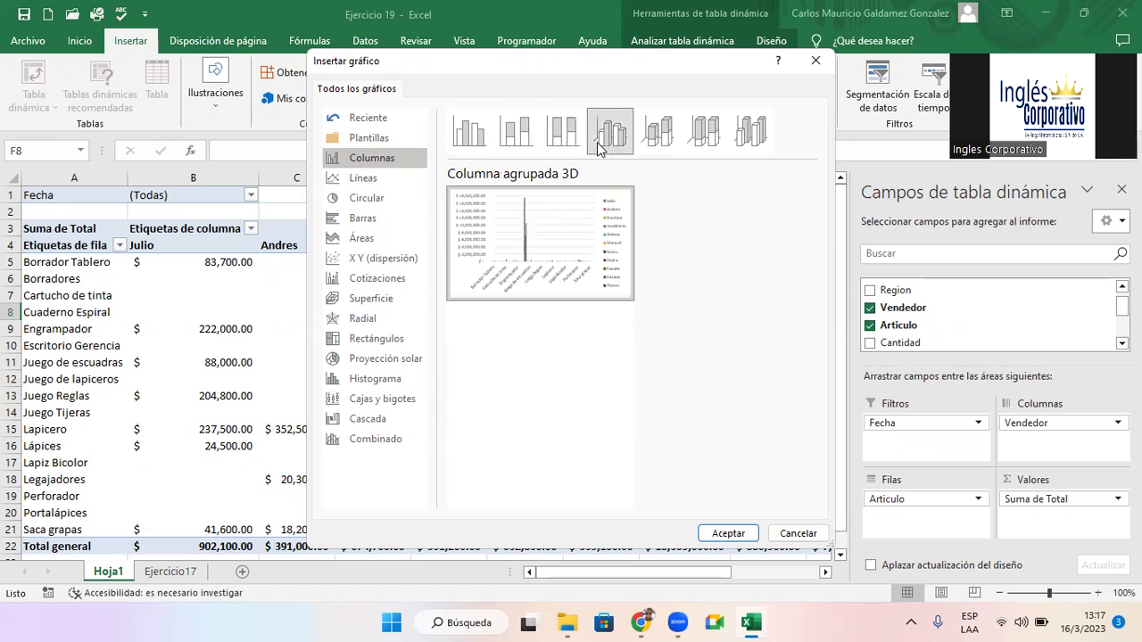
click(659, 142)
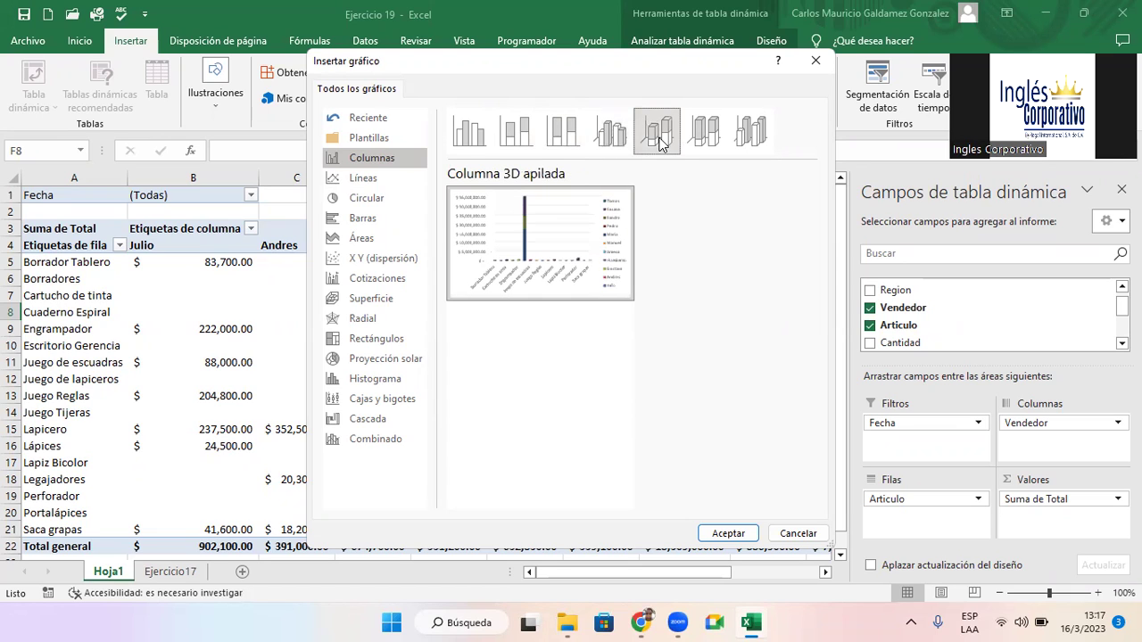
click(464, 143)
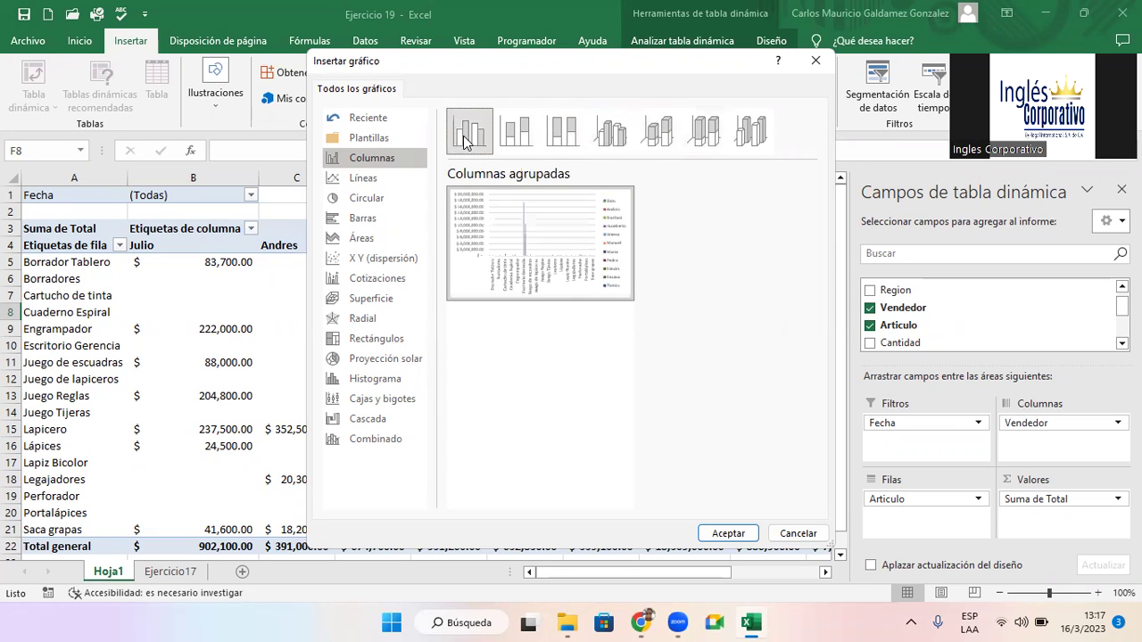
click(509, 141)
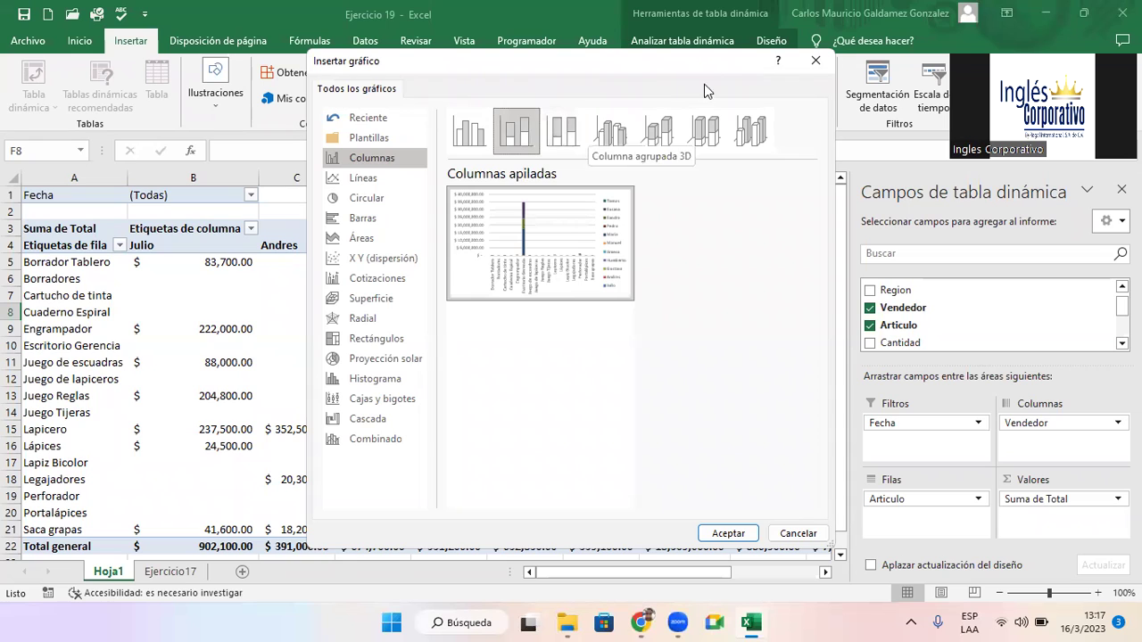
Select the Líneas > Línea apilada stacked line chart type
mouse_move(491, 196)
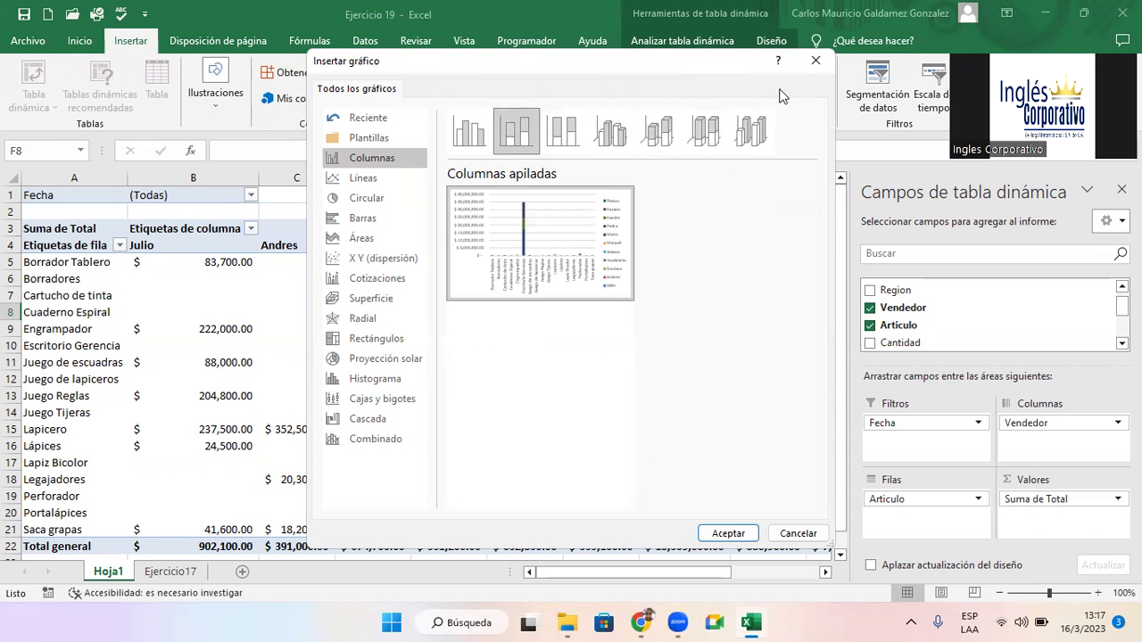
mouse_move(610, 229)
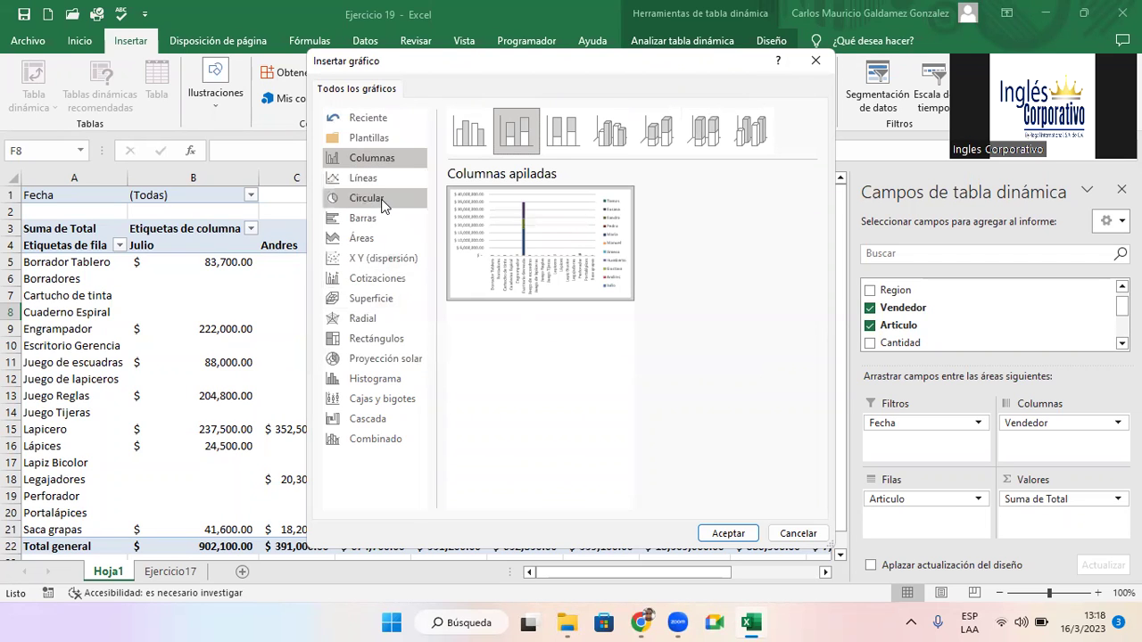
click(363, 178)
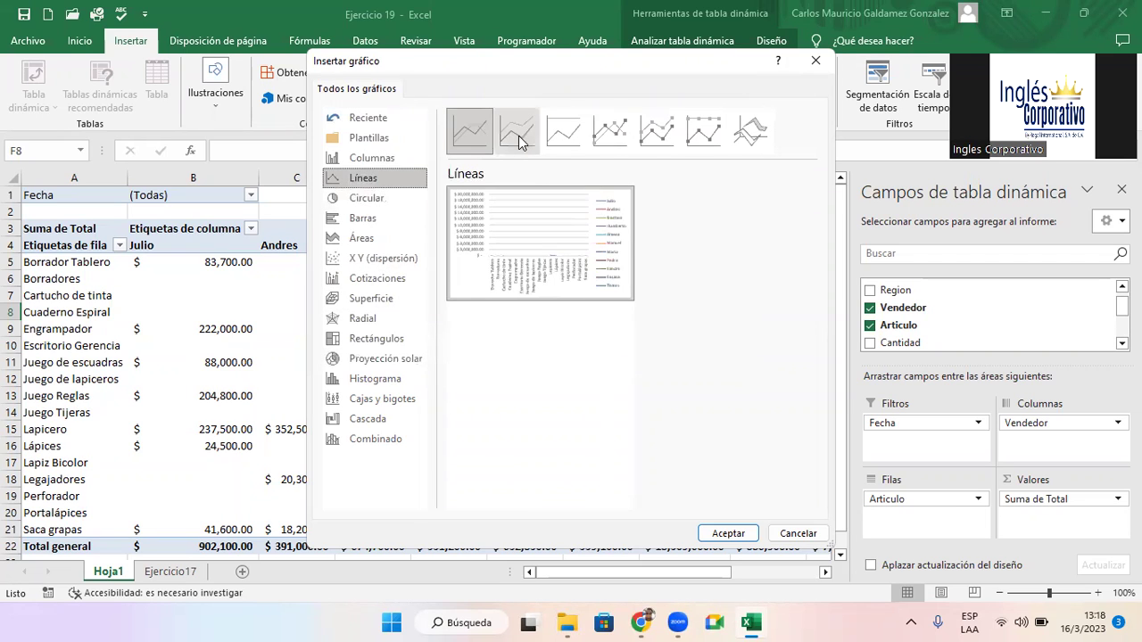
click(519, 135)
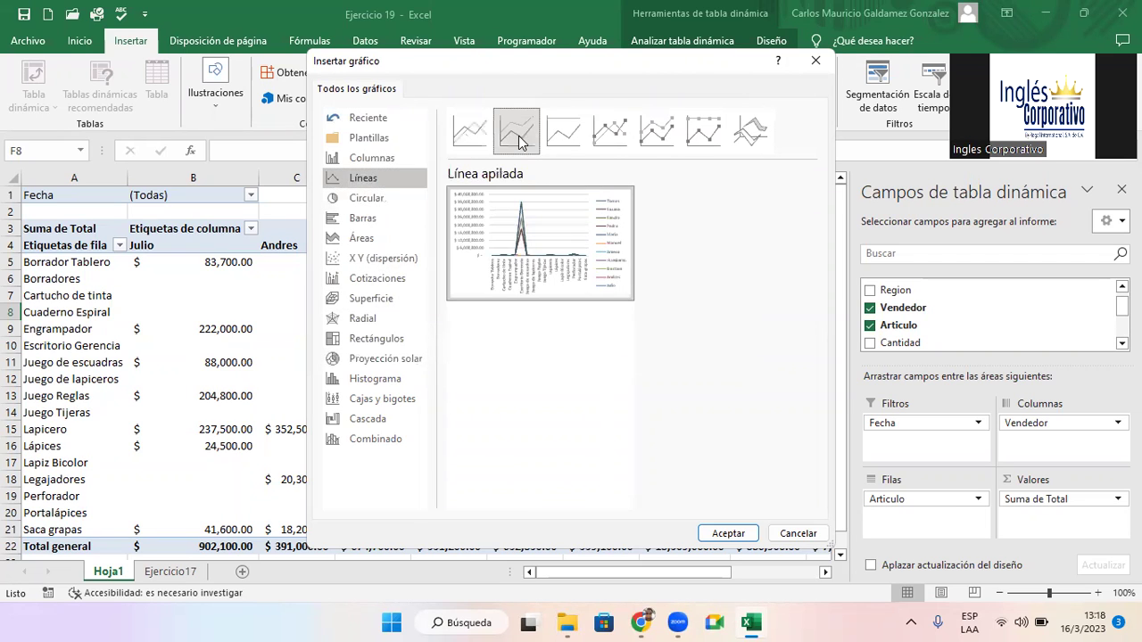
Insert the stacked line pivot chart and place it below the pivot table near row 23
click(727, 533)
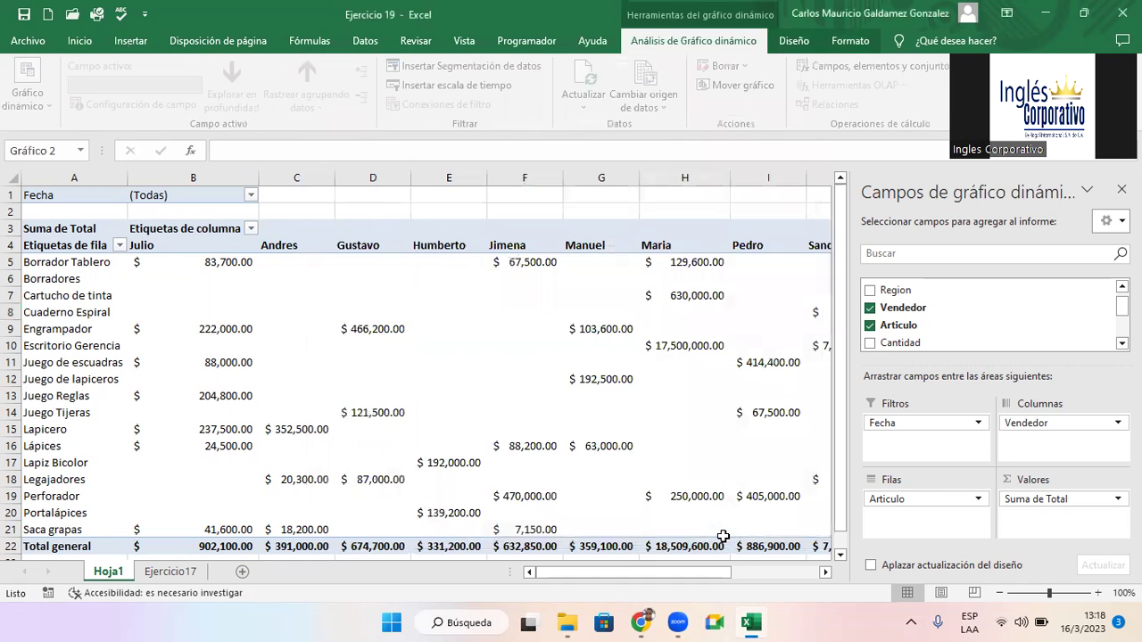
drag(513, 282, 567, 543)
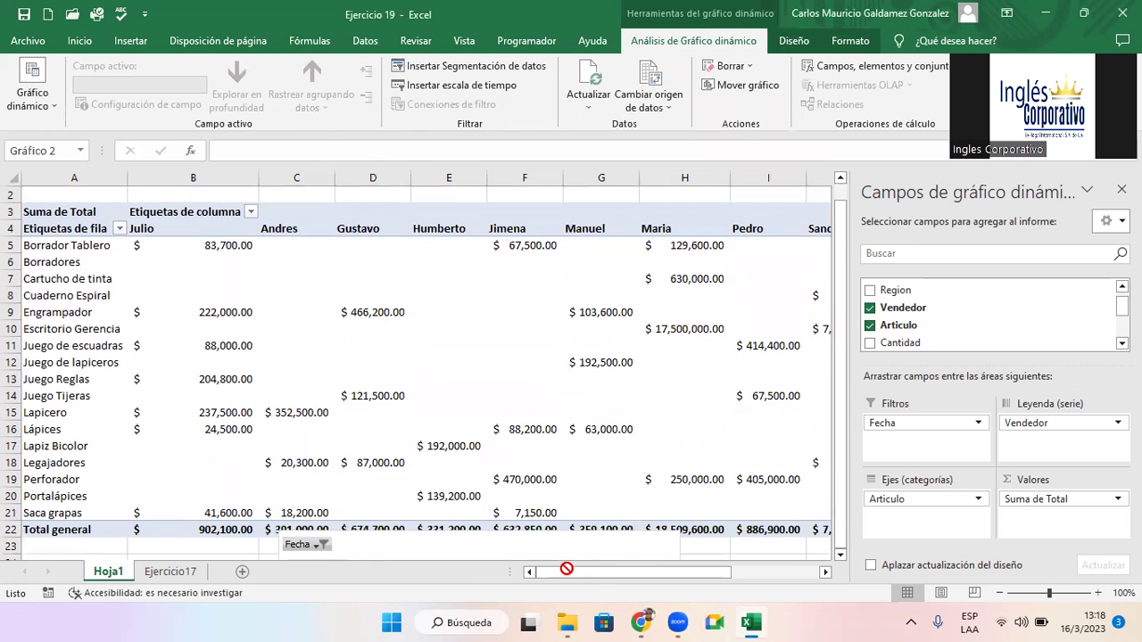
drag(568, 544, 572, 568)
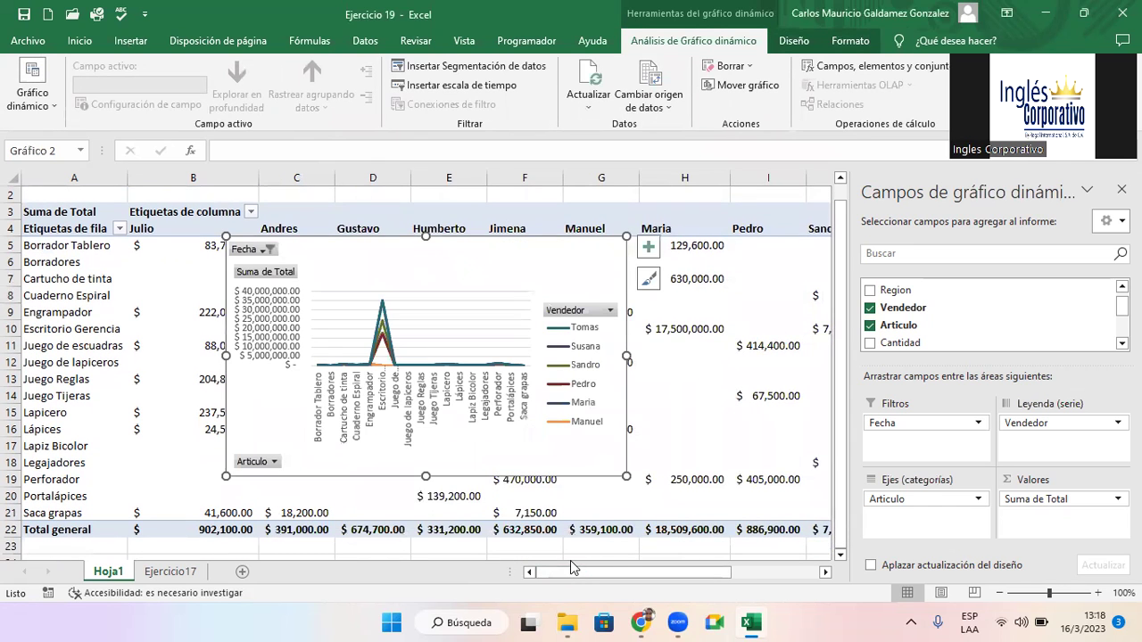
mouse_move(505, 282)
mouse_down()
mouse_move(534, 382)
mouse_move(536, 539)
mouse_up()
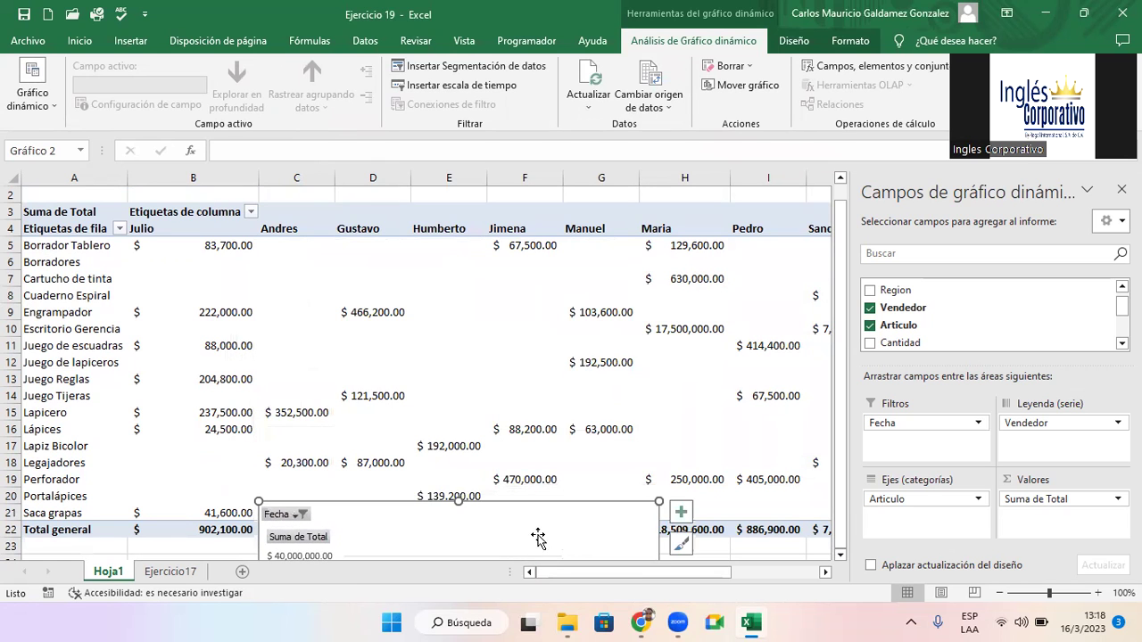
mouse_move(537, 539)
mouse_down()
mouse_move(539, 553)
mouse_move(532, 529)
mouse_up()
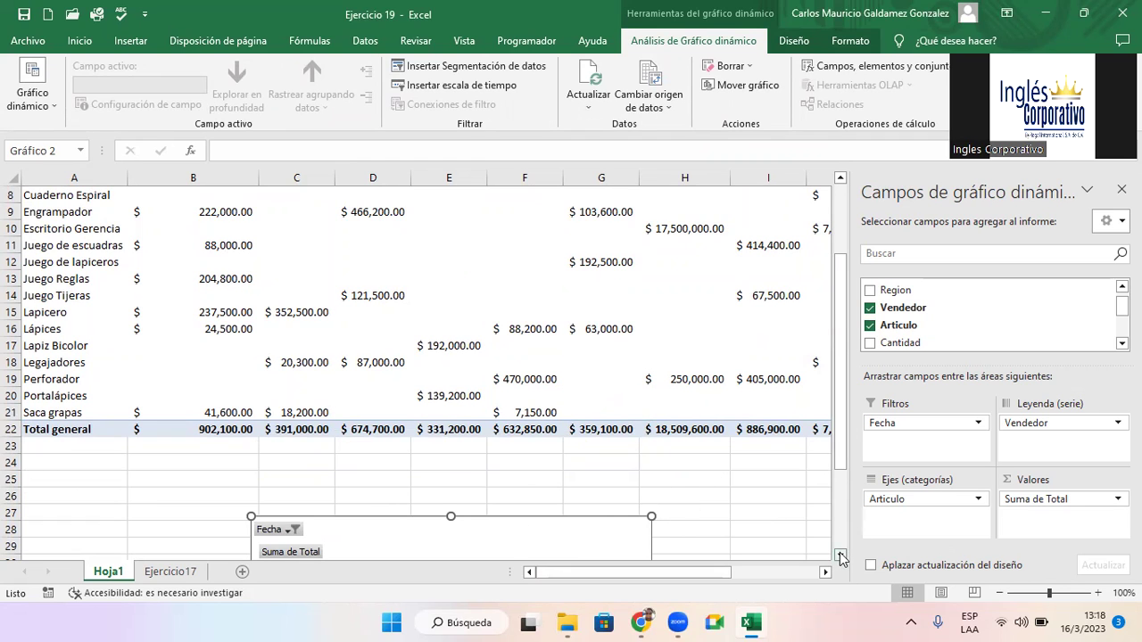
Scroll down the sheet until the whole pivot chart is visible
click(840, 557)
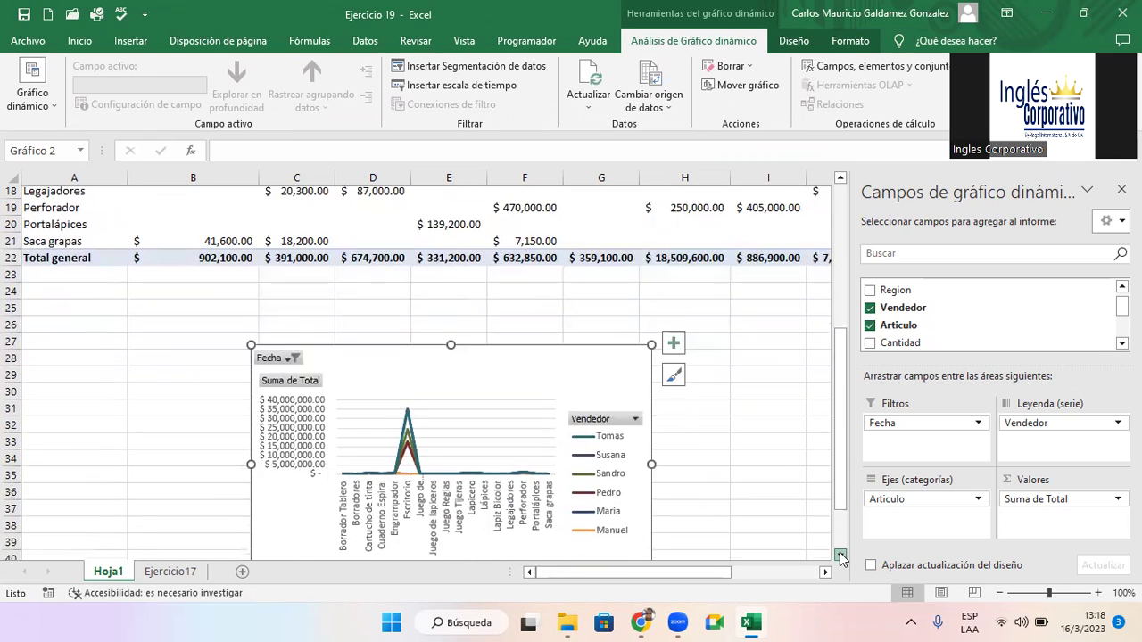
click(839, 557)
click(839, 558)
click(840, 558)
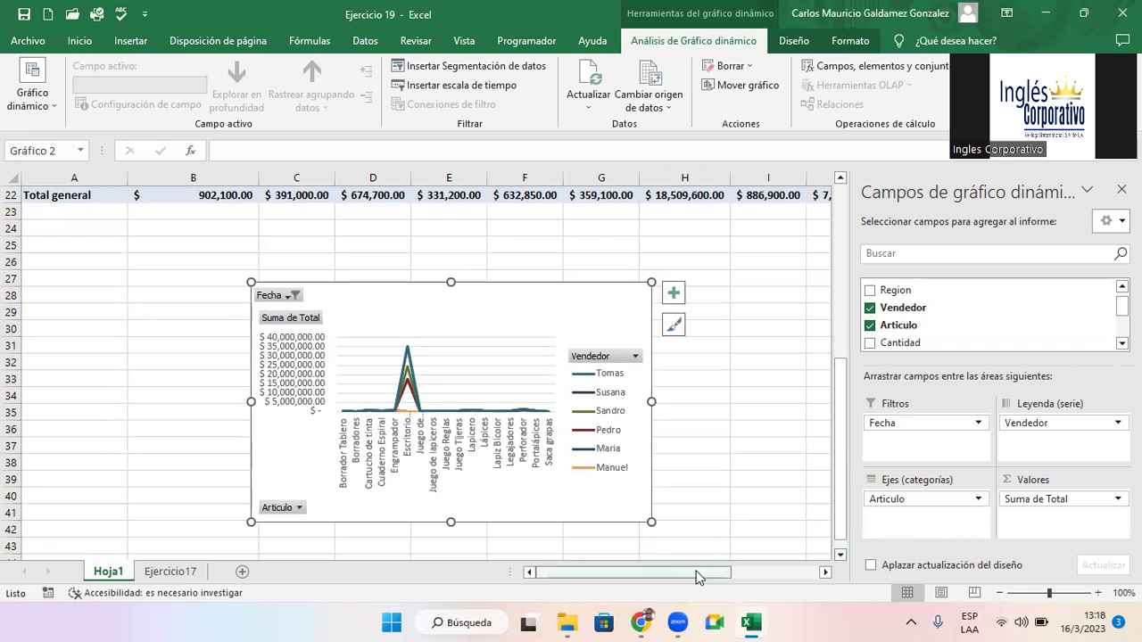
Enlarge the pivot chart up and right so all ten sellers and article labels are readable
drag(651, 282, 764, 215)
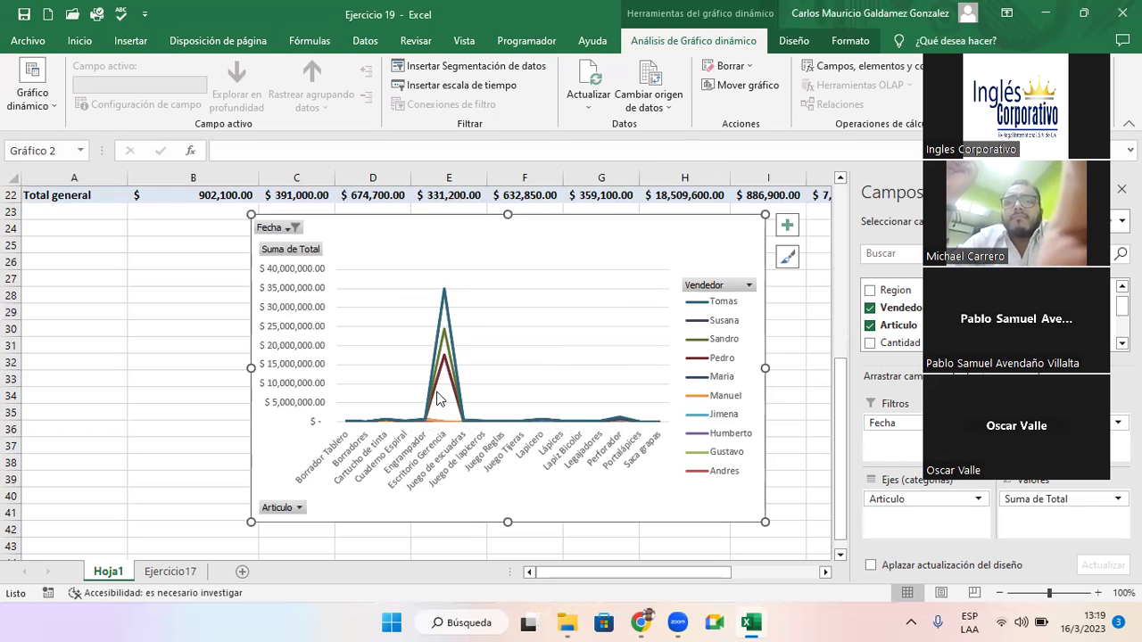
mouse_move(446, 357)
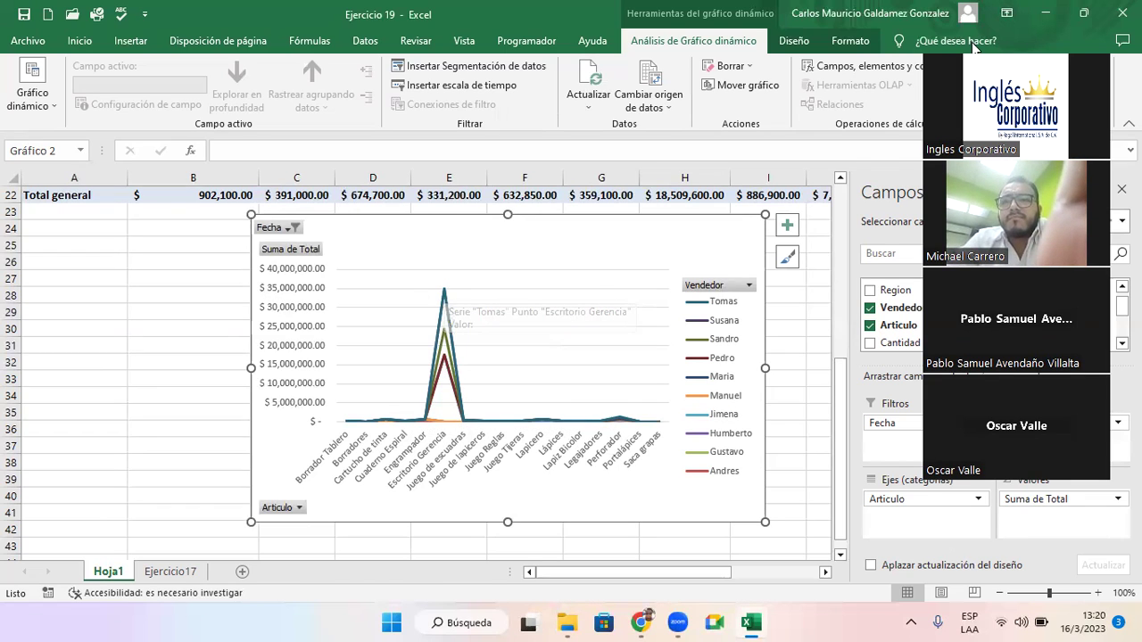
Move the pivot chart left under columns B to H and reselect the whole chart area
drag(497, 245, 374, 255)
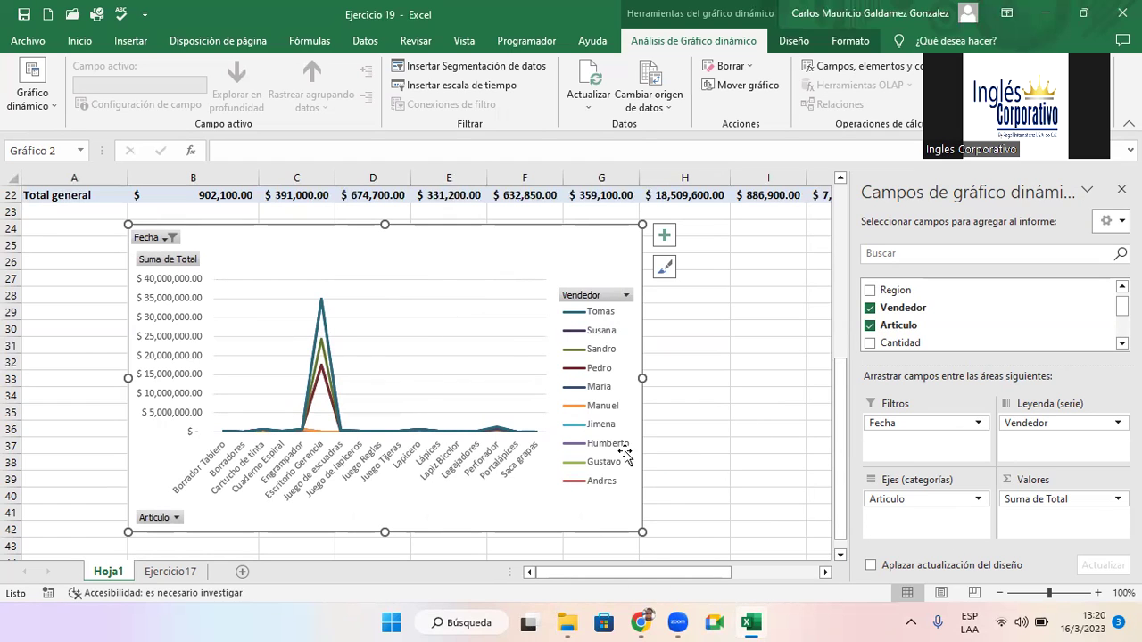
click(526, 365)
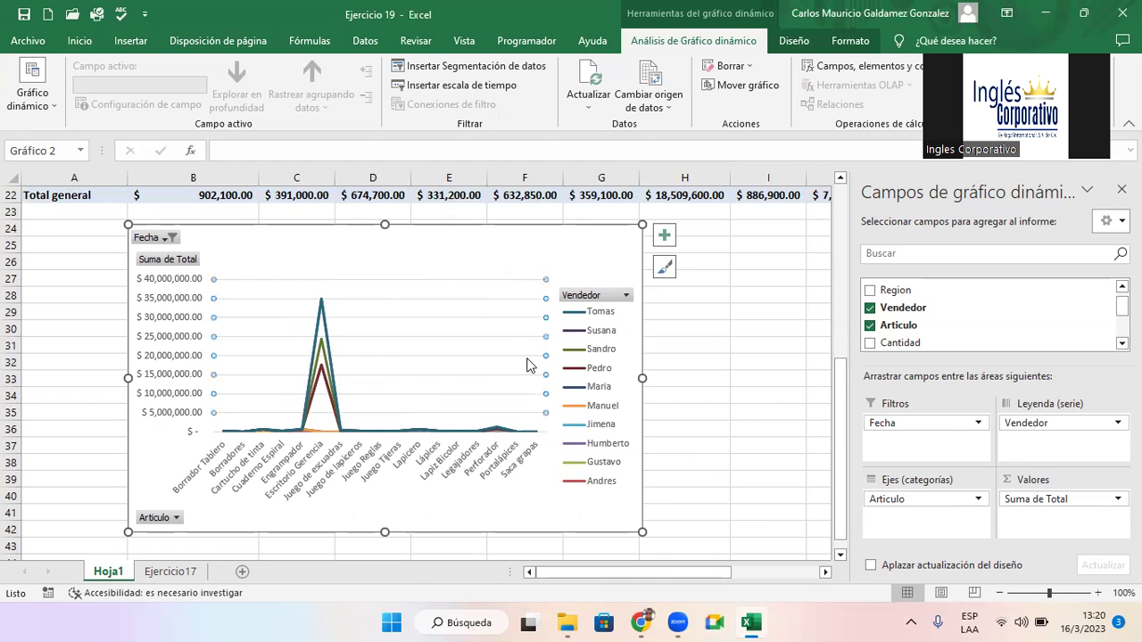
click(566, 241)
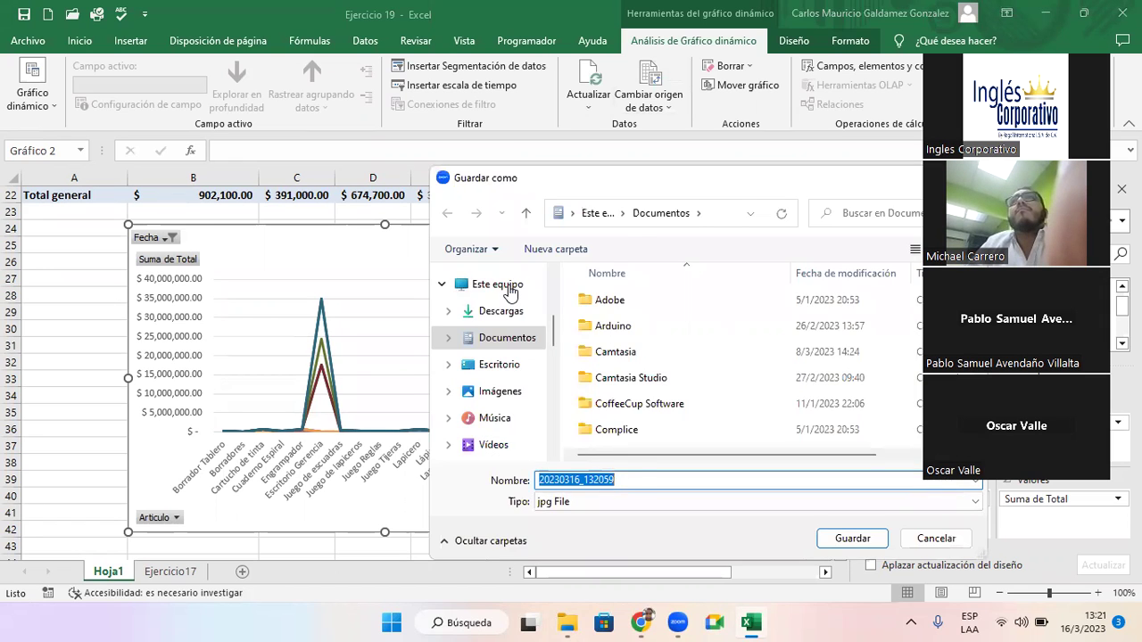
Finish the Guardar como prompt for the shared photo 20230316_132059.jpg
key(Escape)
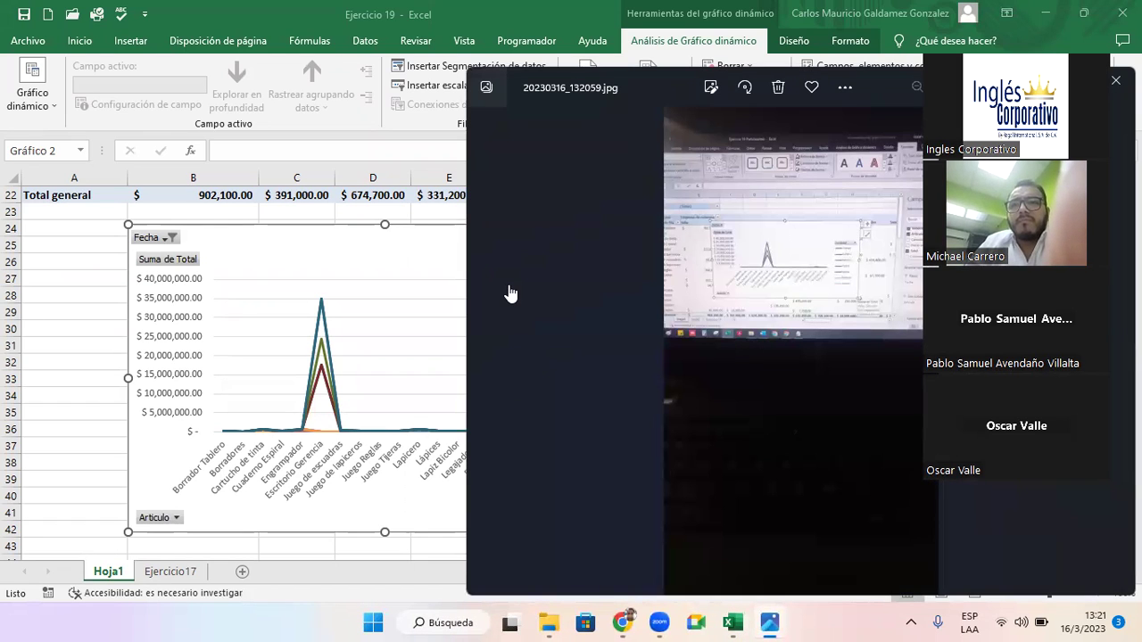
Maximize the Photos viewer showing 20230316_132059.jpg, then close it to return to Excel
double_click(648, 86)
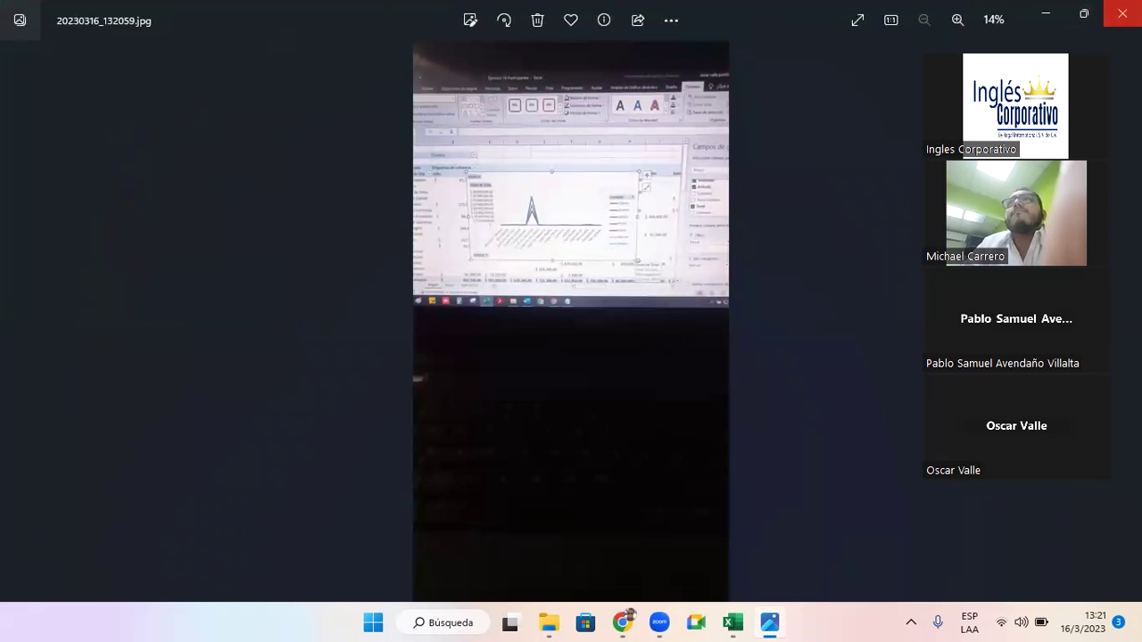
click(1122, 14)
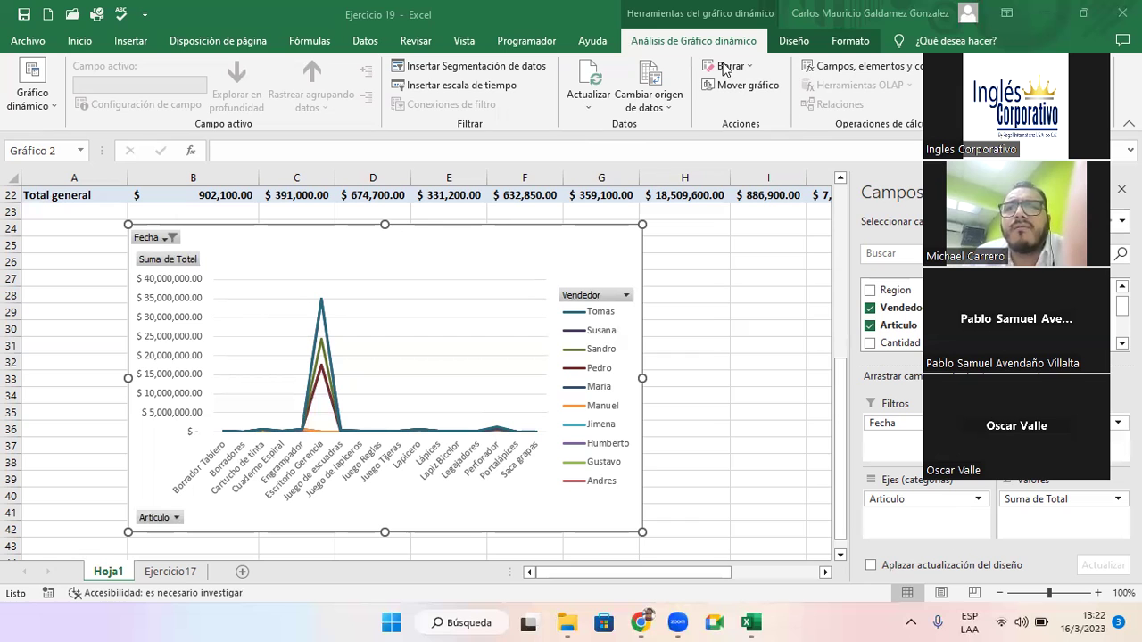
From the Diseño tab, bring up Cambiar tipo de gráfico for the pivot chart
click(792, 41)
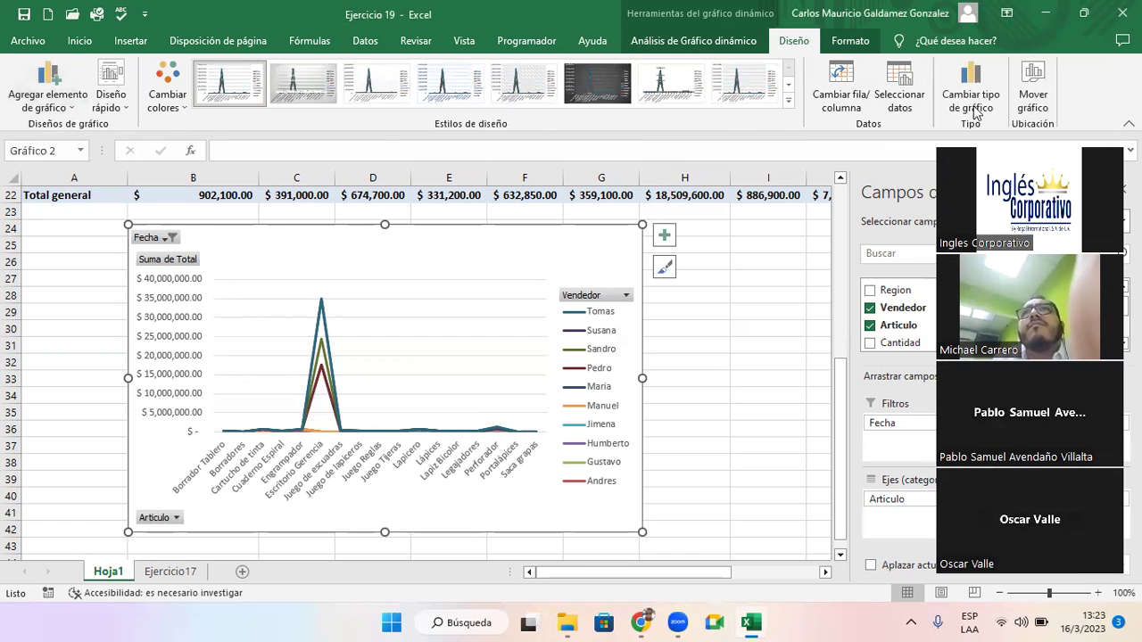
click(973, 100)
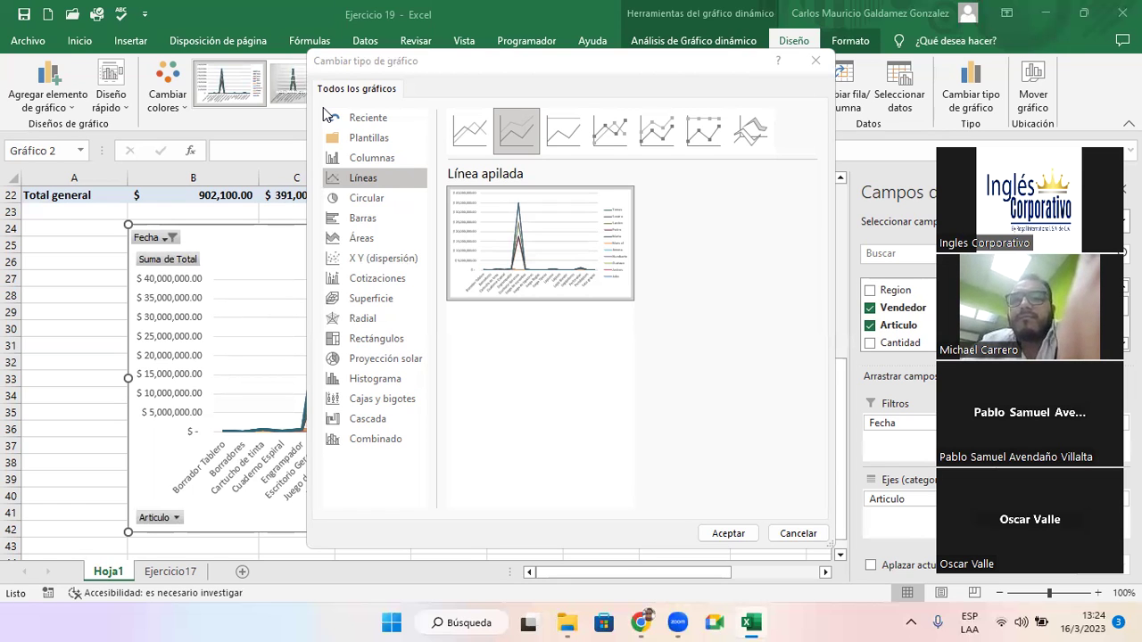
Close the Cambiar tipo de gráfico dialog without changing the stacked line chart
click(814, 63)
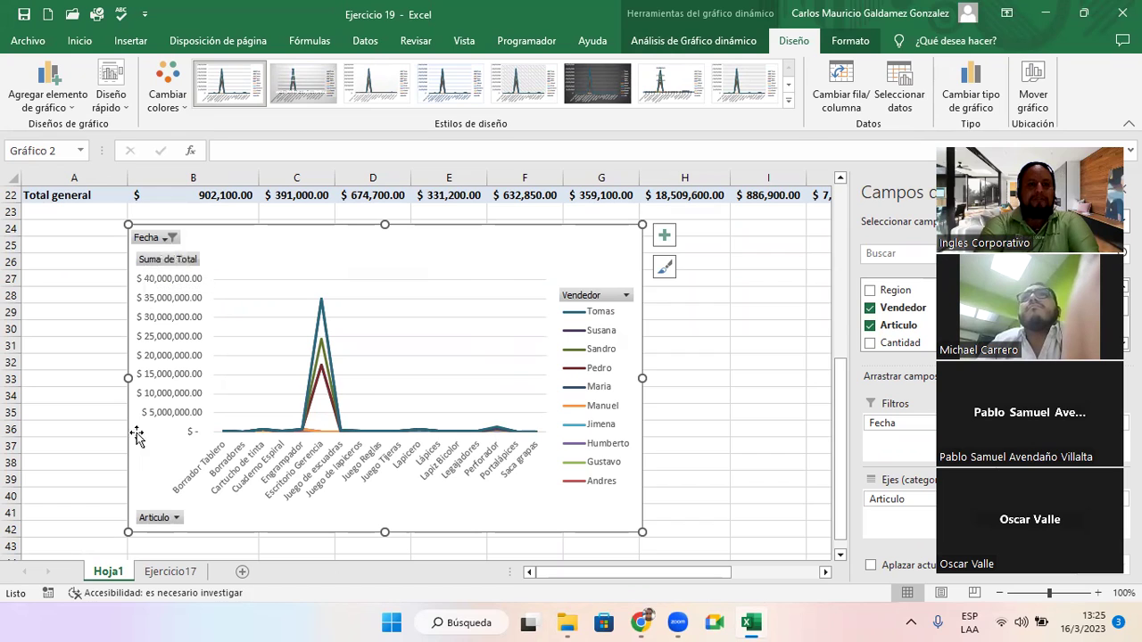
click(613, 297)
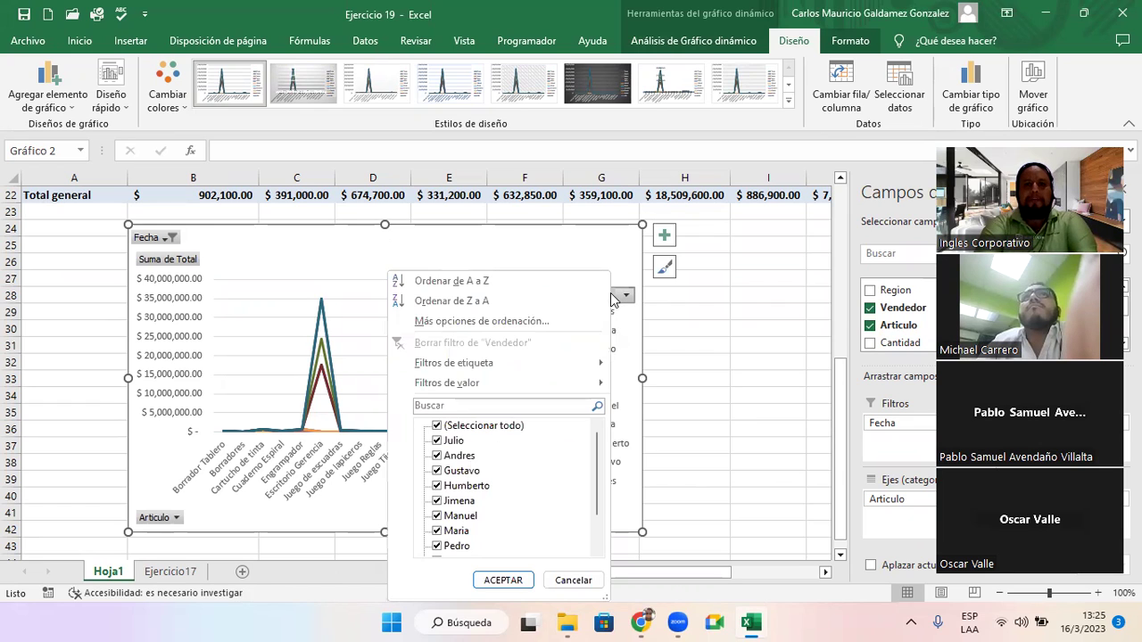
click(437, 427)
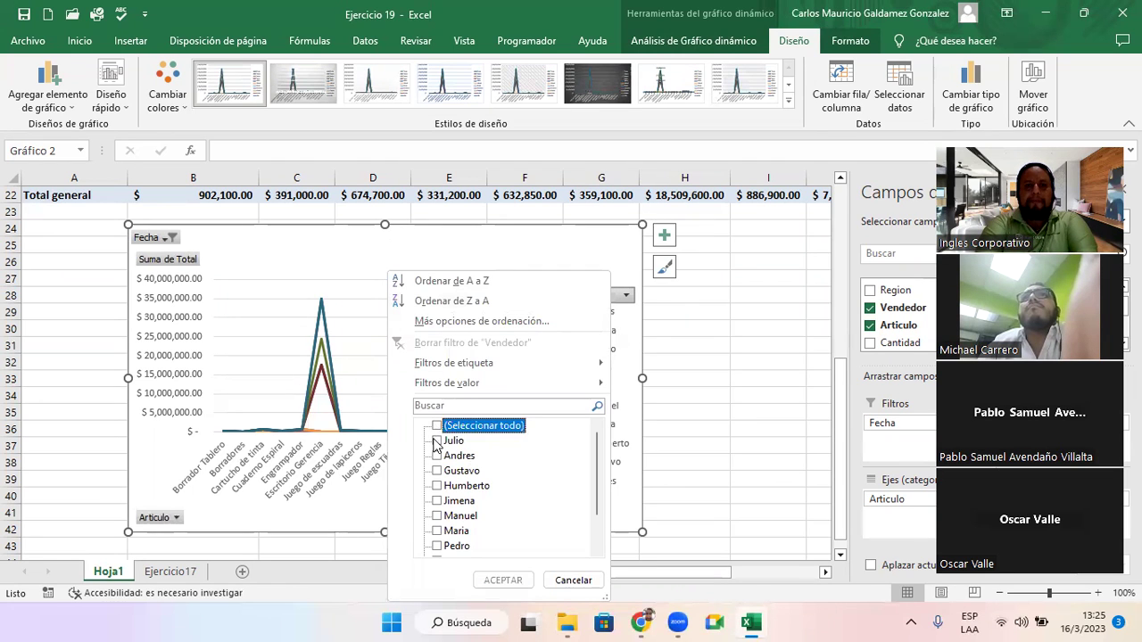
click(436, 441)
click(436, 456)
click(436, 471)
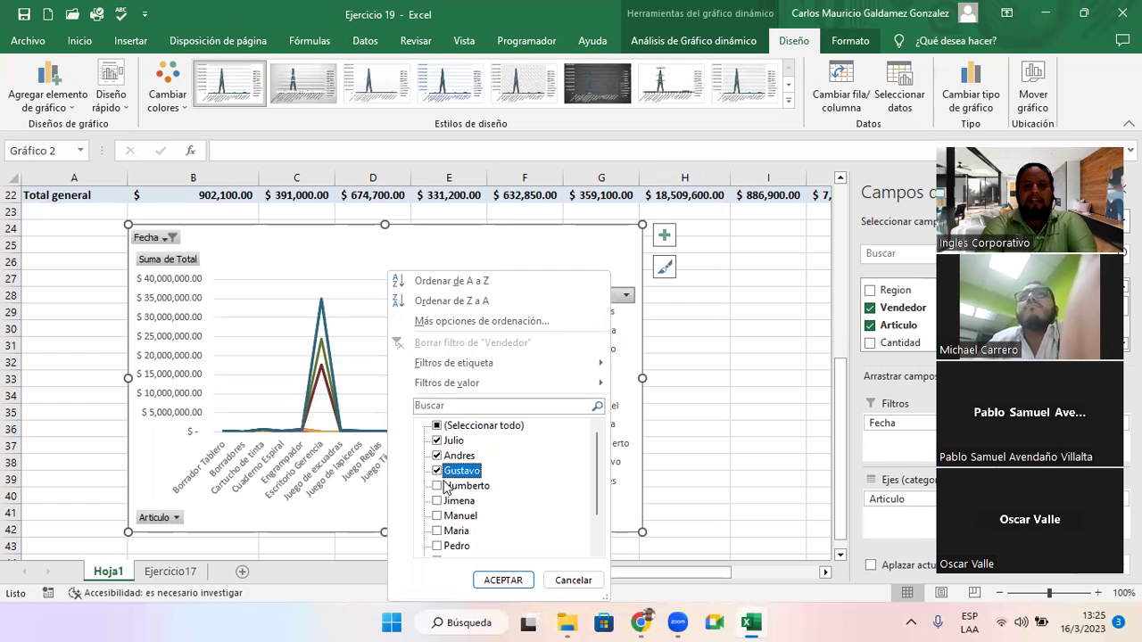
click(500, 580)
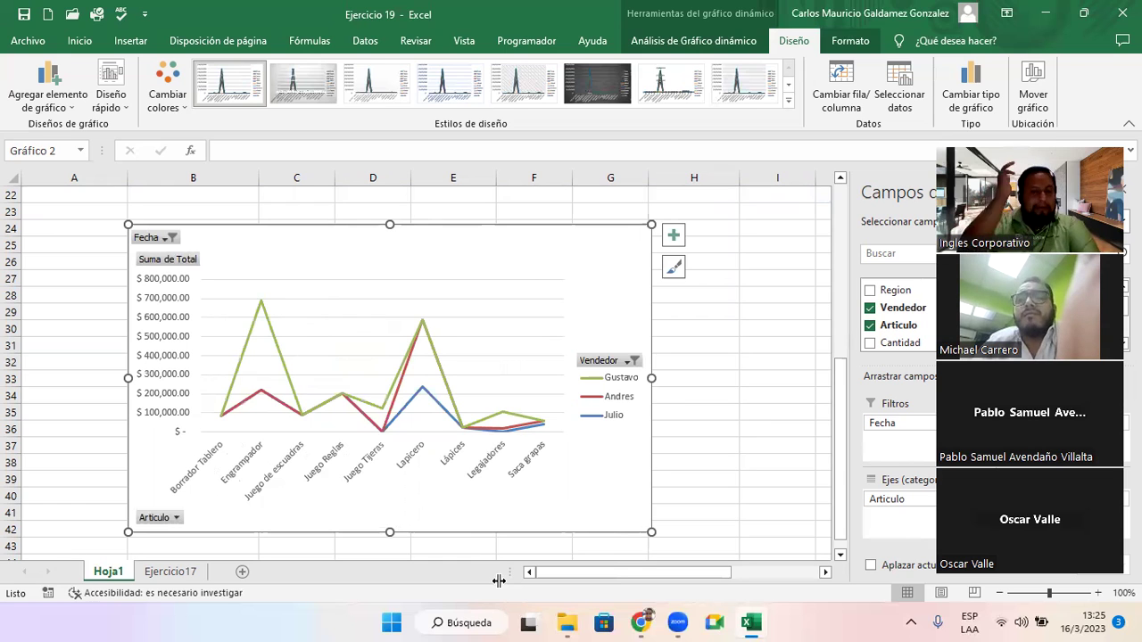
Filter the chart's Vendedor field to only Humberto, Jimena and Manuel
click(634, 360)
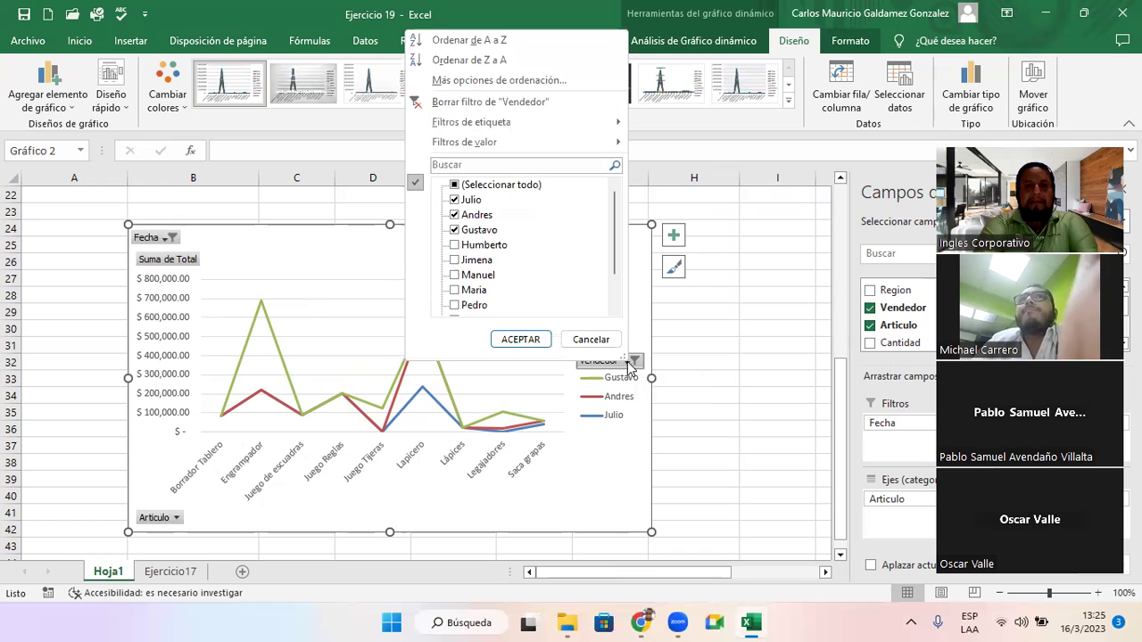
click(455, 200)
click(454, 185)
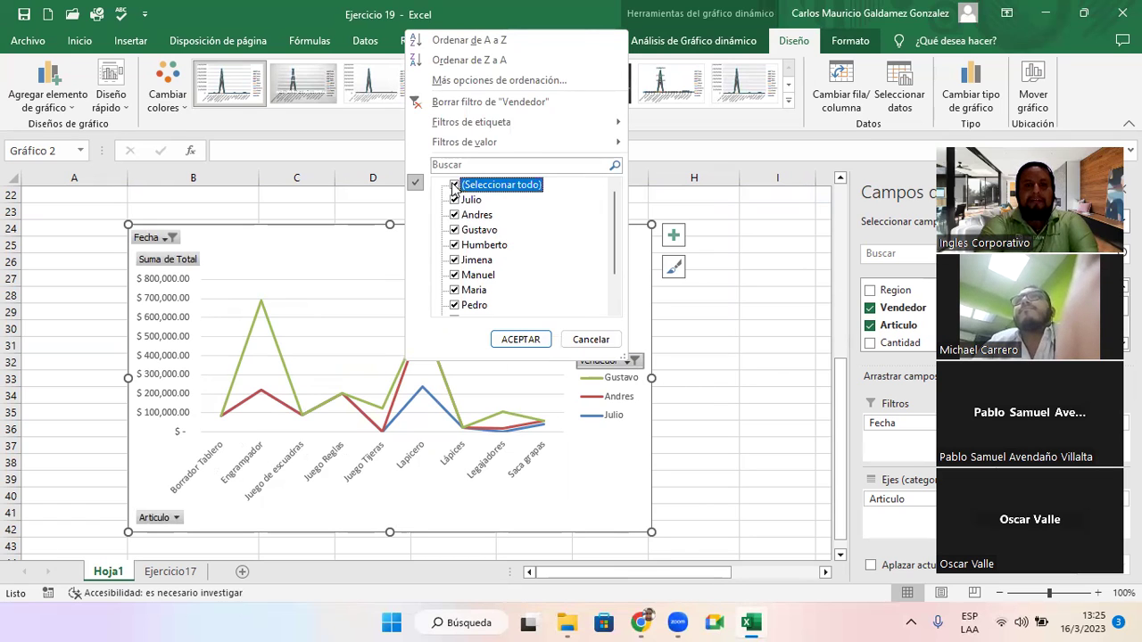
click(454, 185)
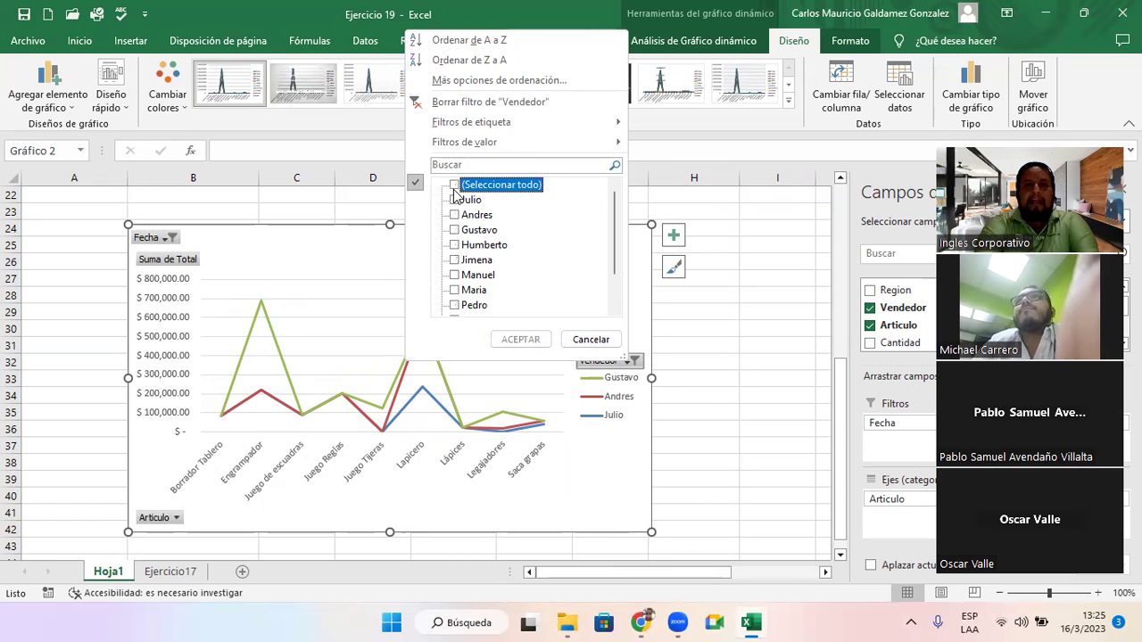
click(454, 245)
click(454, 259)
click(454, 274)
click(520, 339)
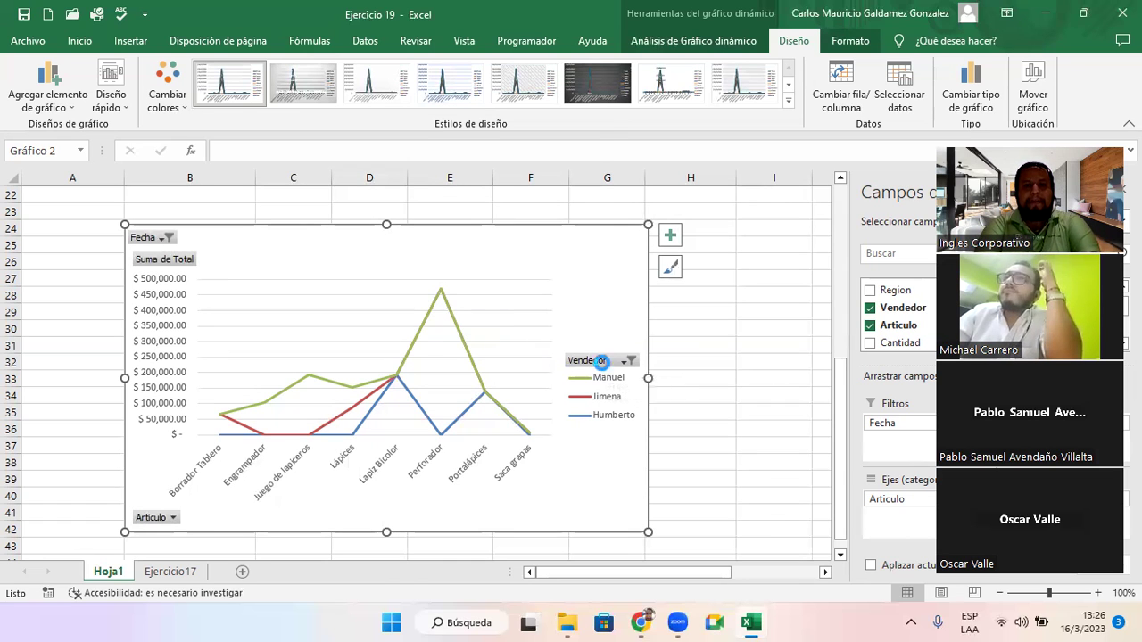
click(602, 360)
click(571, 341)
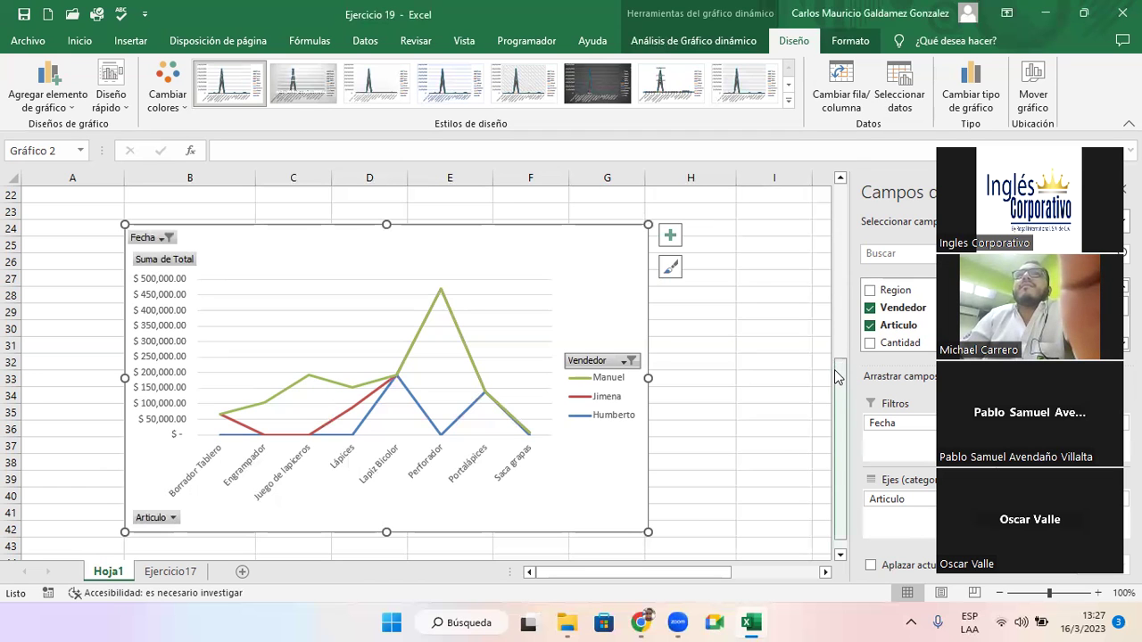
Move the pivot chart up to start at row 21 and clear the Vendedor filter
drag(838, 376, 839, 256)
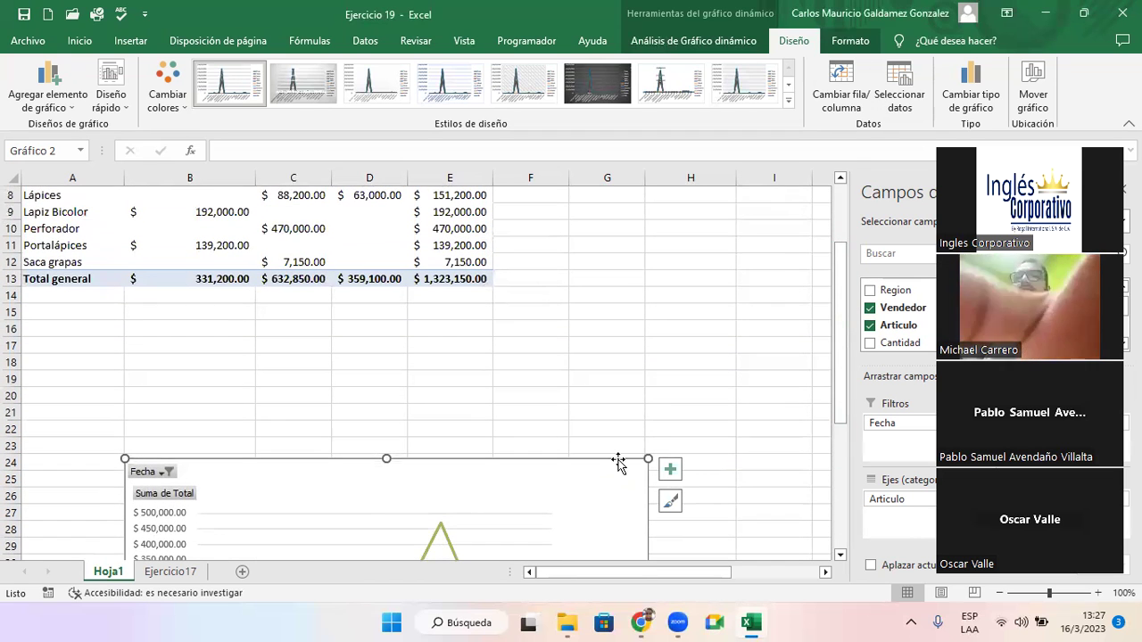
mouse_move(619, 461)
mouse_down()
mouse_move(636, 380)
mouse_move(607, 428)
mouse_move(578, 435)
mouse_up()
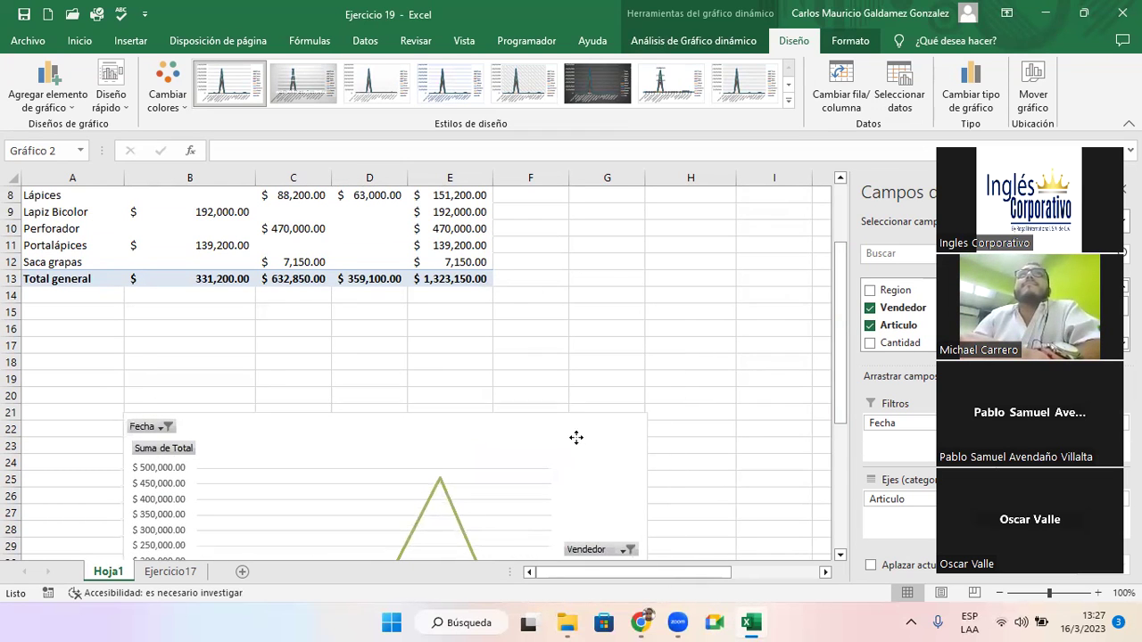
click(633, 545)
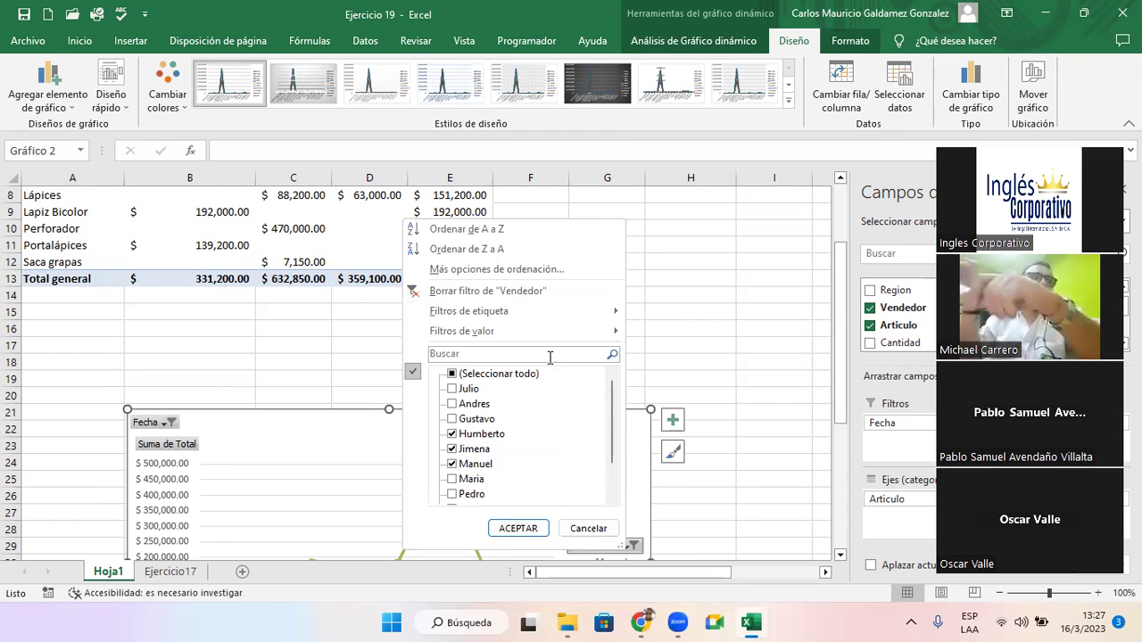
click(487, 290)
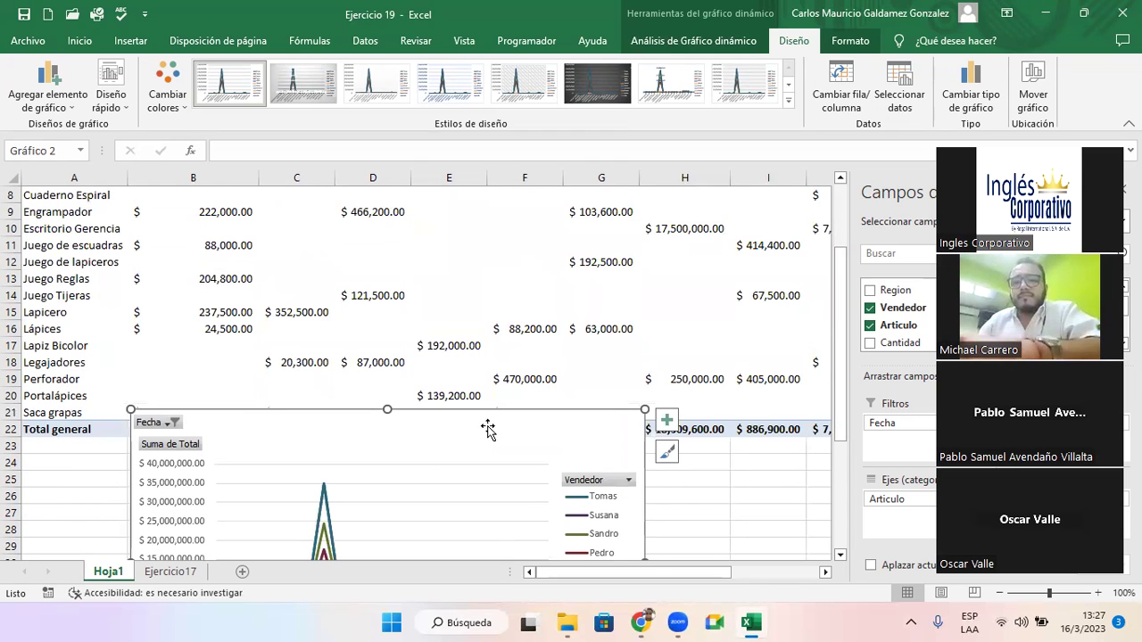
Move the pivot chart back down to row 24 and close the Formato del área pane
mouse_move(482, 443)
mouse_down()
mouse_move(507, 486)
mouse_move(479, 492)
mouse_up()
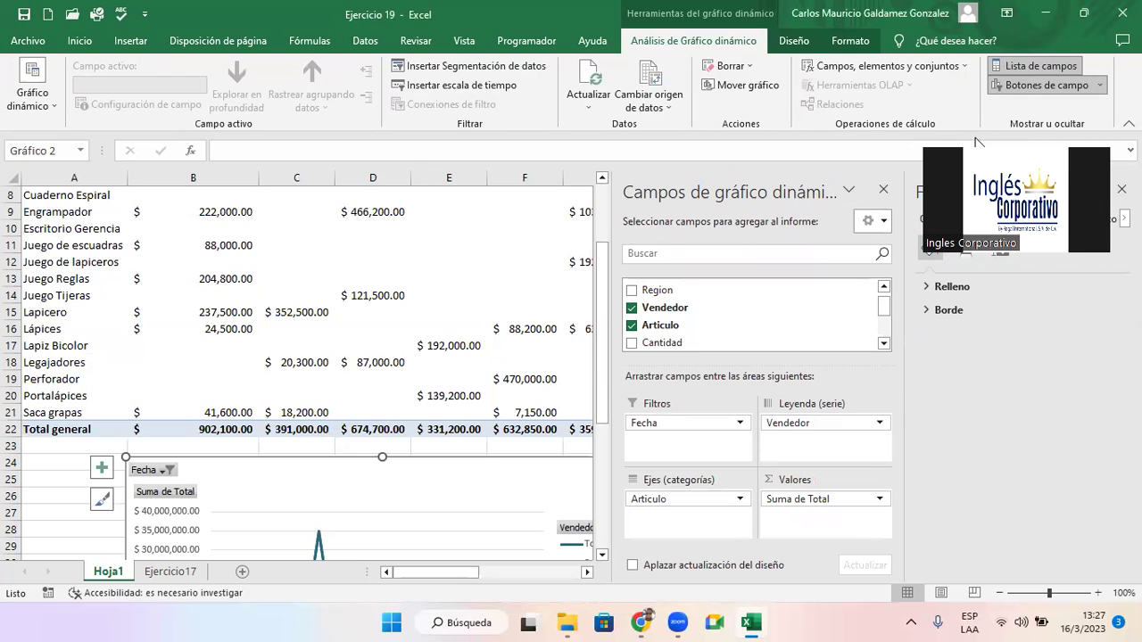
click(1122, 190)
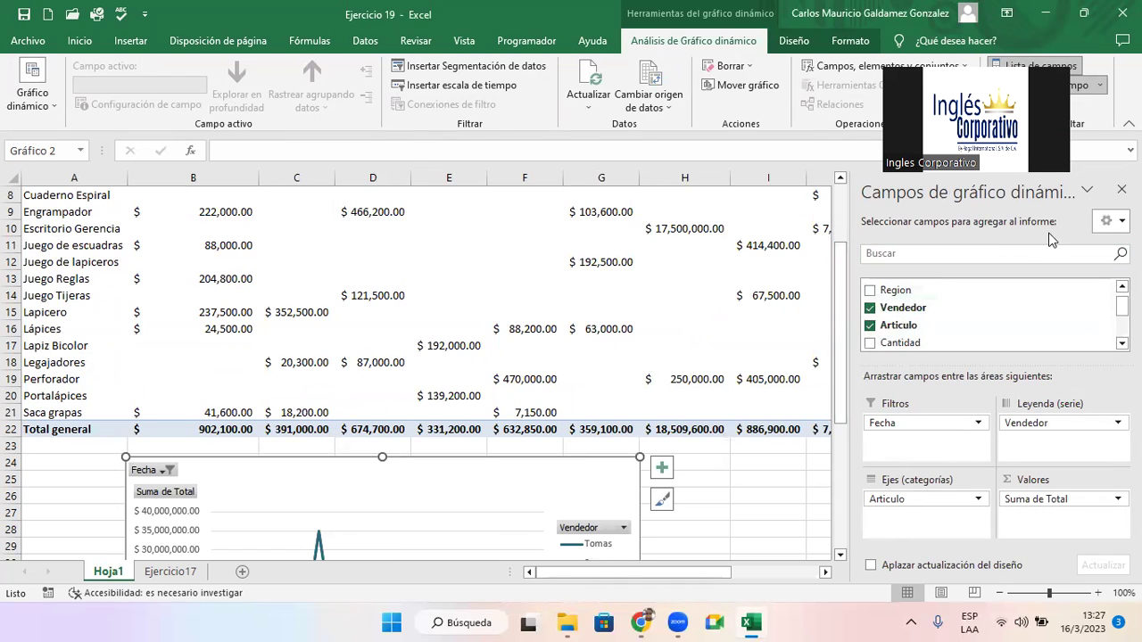
click(734, 260)
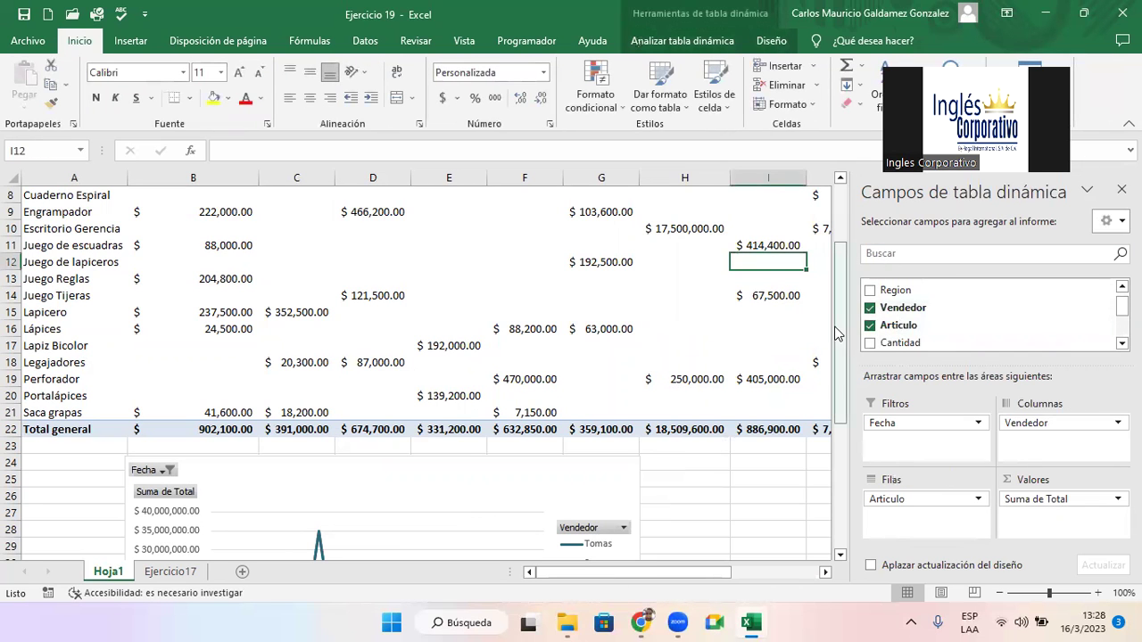
Narrow and close the pivot field list, then reselect the chart
drag(841, 335, 842, 433)
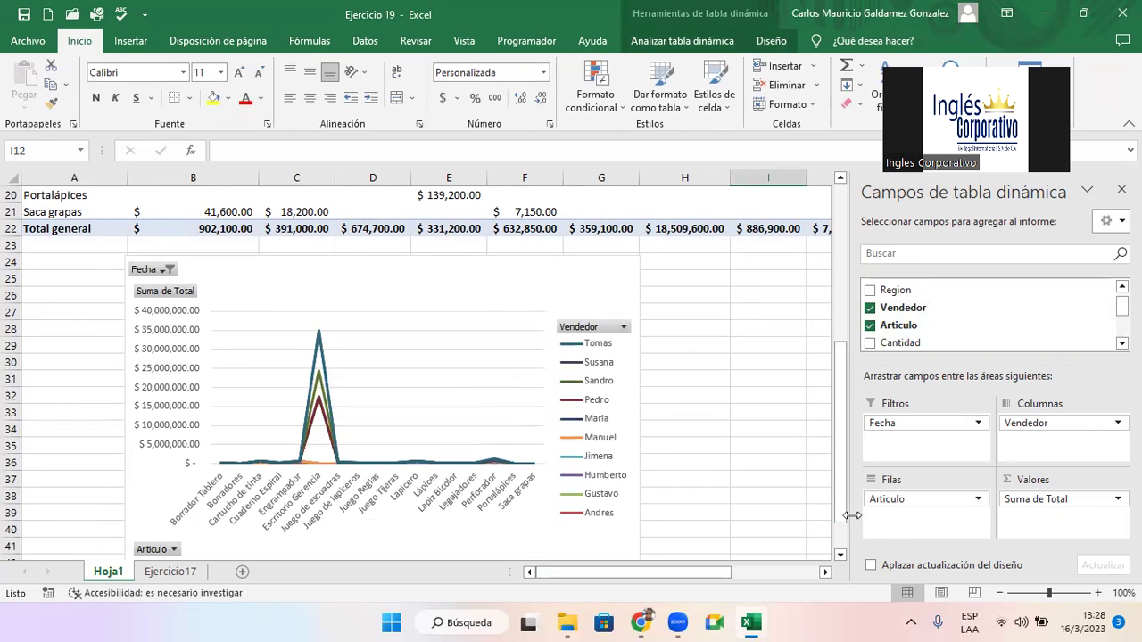
drag(852, 516, 927, 515)
drag(785, 573, 814, 575)
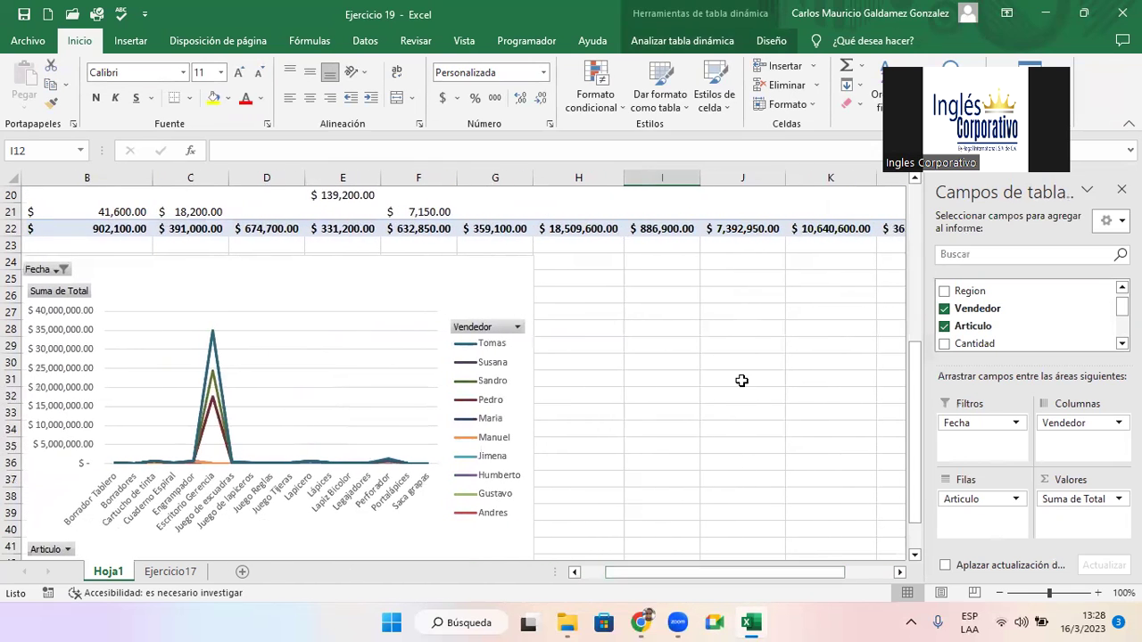
click(654, 307)
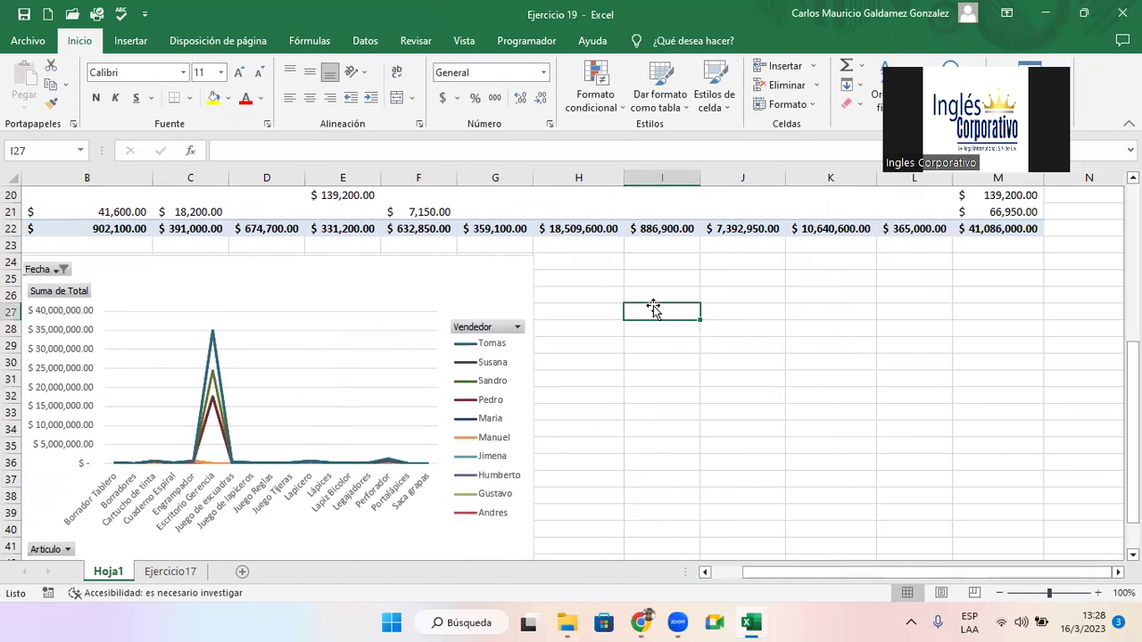
click(417, 290)
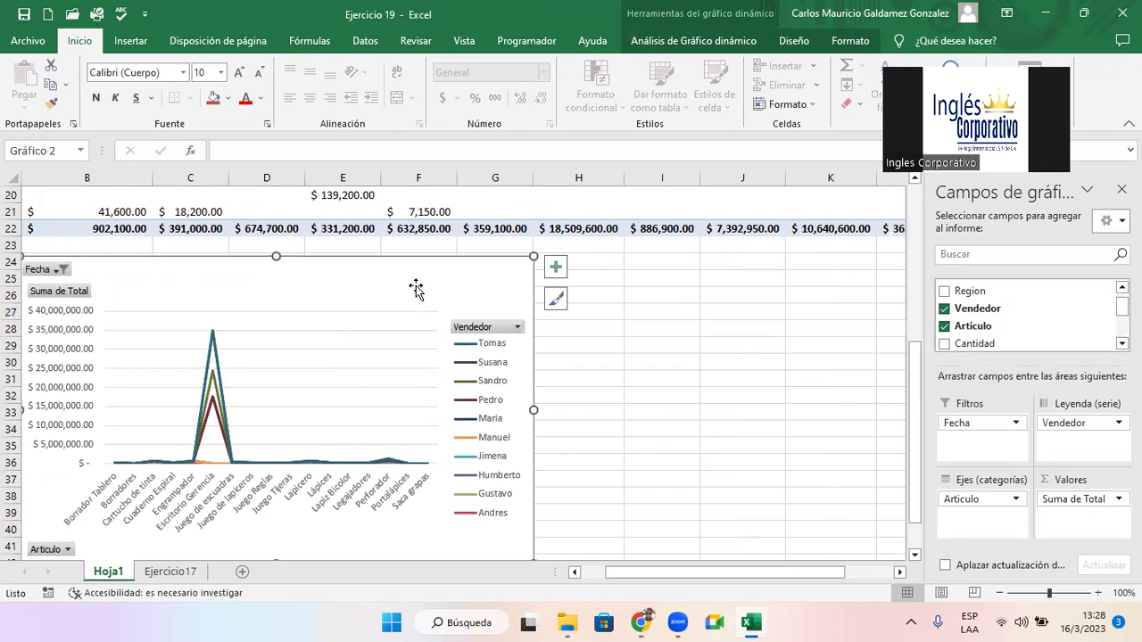
Insert a Fecha slicer for the pivot chart and place it to the right of the chart
click(681, 44)
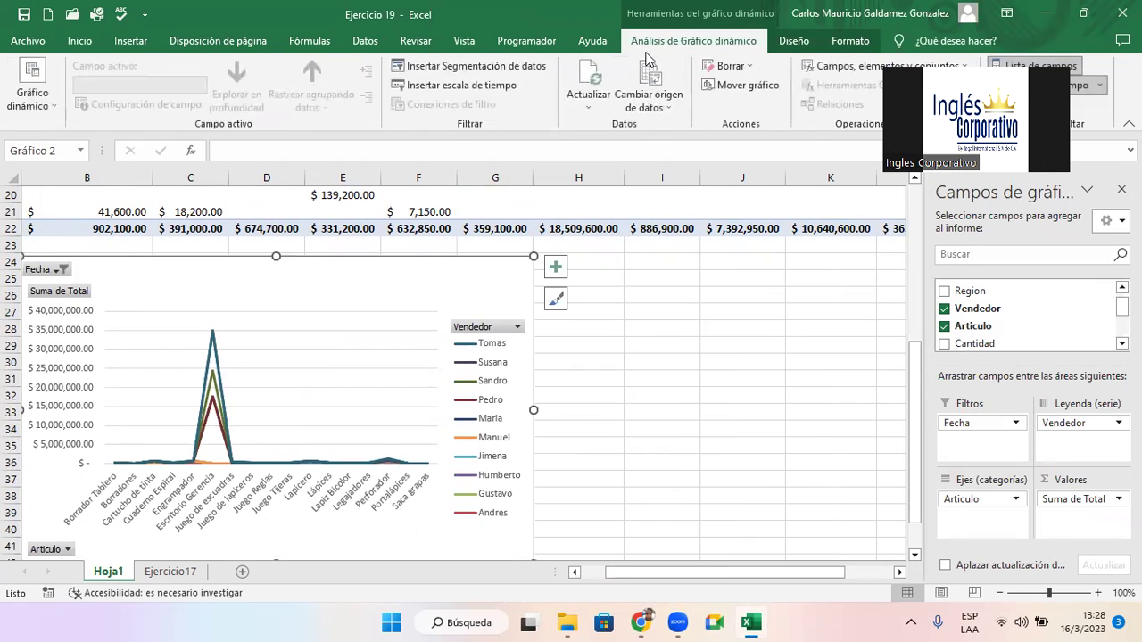
click(508, 69)
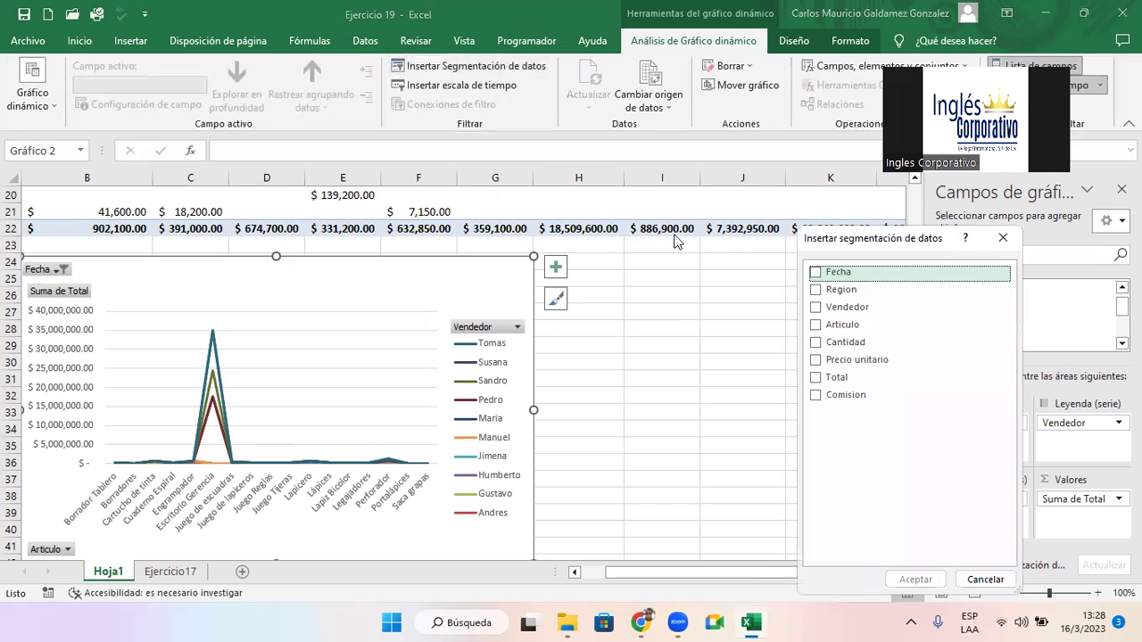
click(817, 274)
click(912, 579)
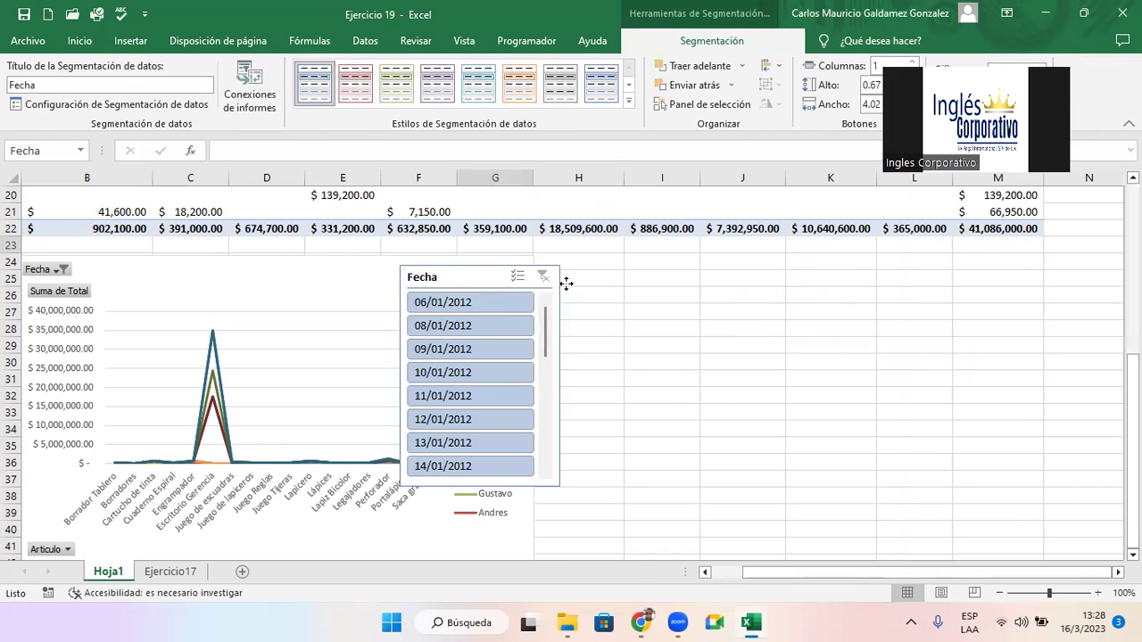
drag(516, 266, 746, 260)
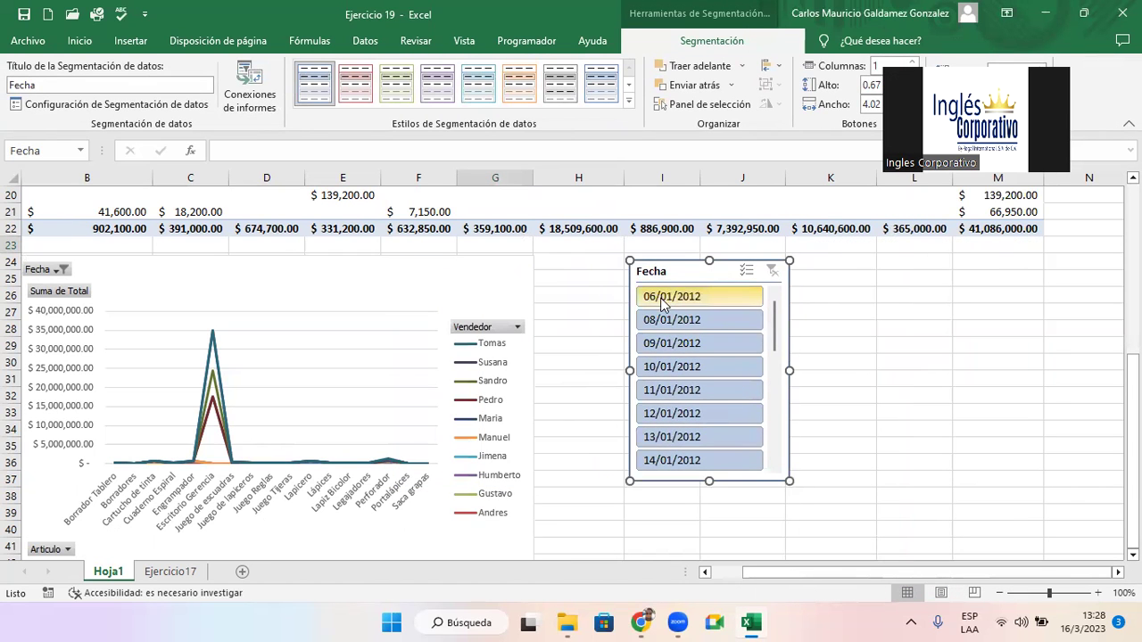
Select dates 06/01/2012 through 14/01/2012 in the Fecha slicer
click(662, 301)
ctrl+click(655, 323)
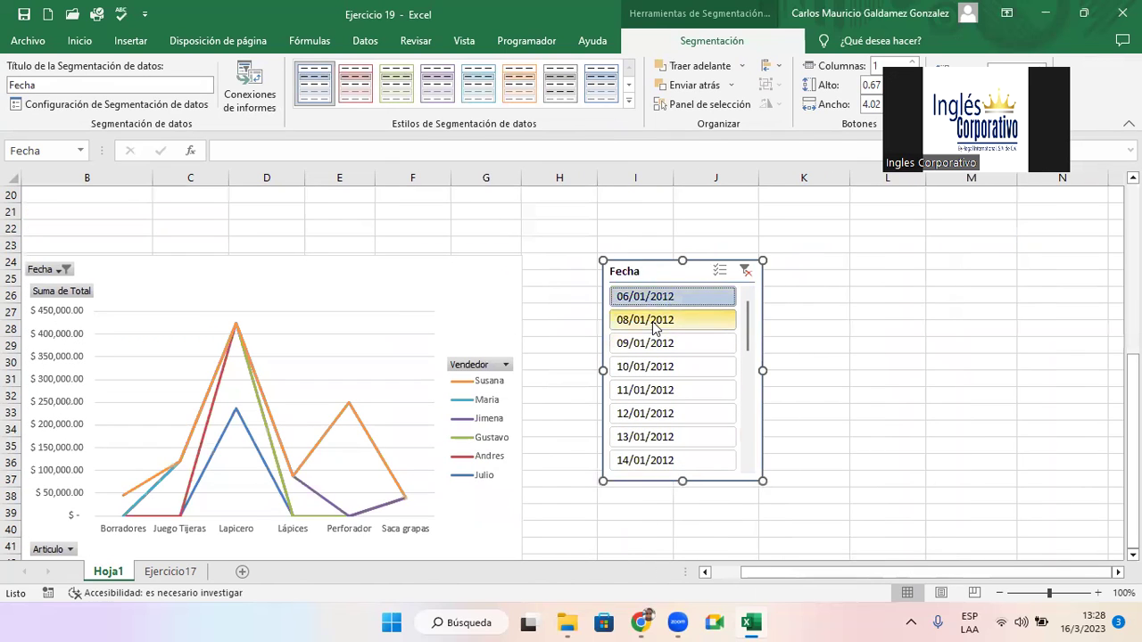
ctrl+click(644, 346)
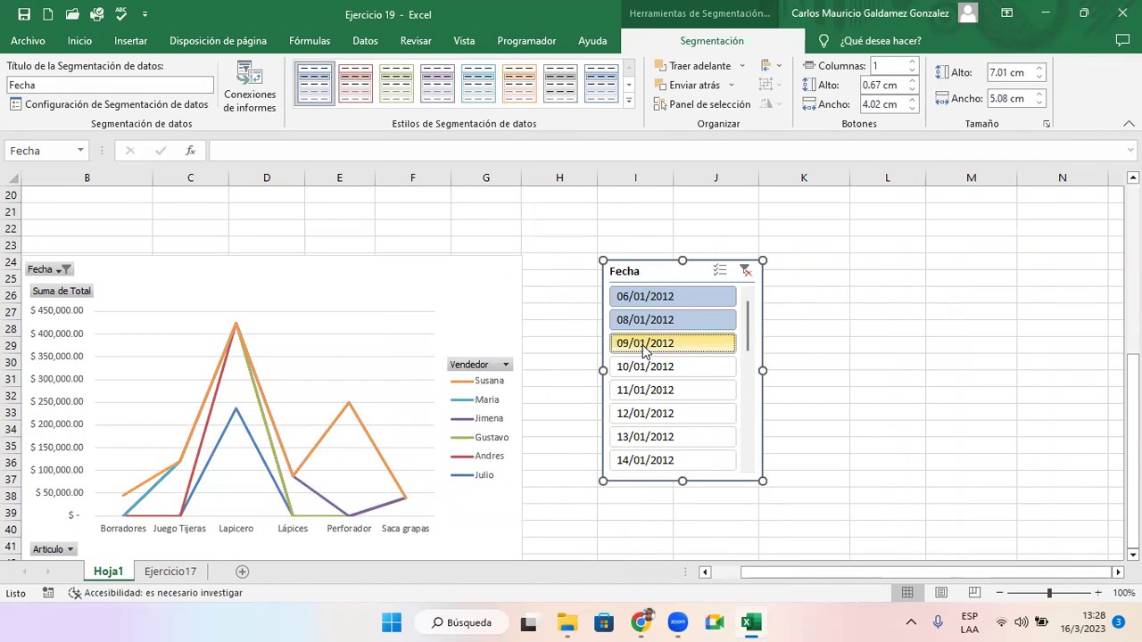
ctrl+click(632, 371)
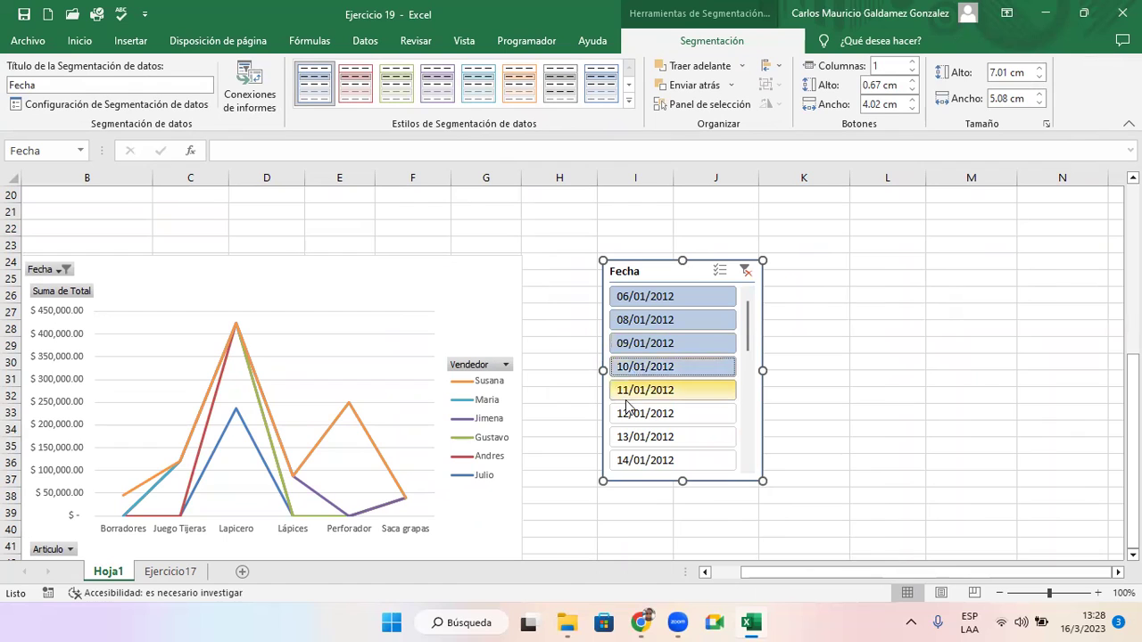
ctrl+click(625, 395)
ctrl+click(624, 418)
ctrl+click(628, 439)
ctrl+click(630, 461)
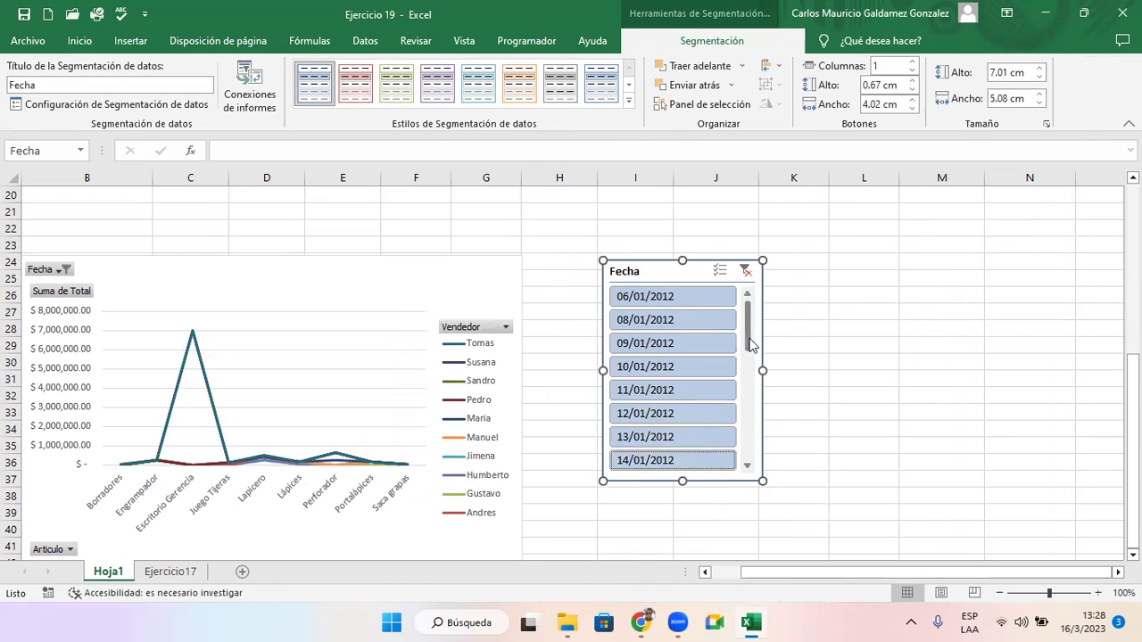
drag(748, 327, 749, 371)
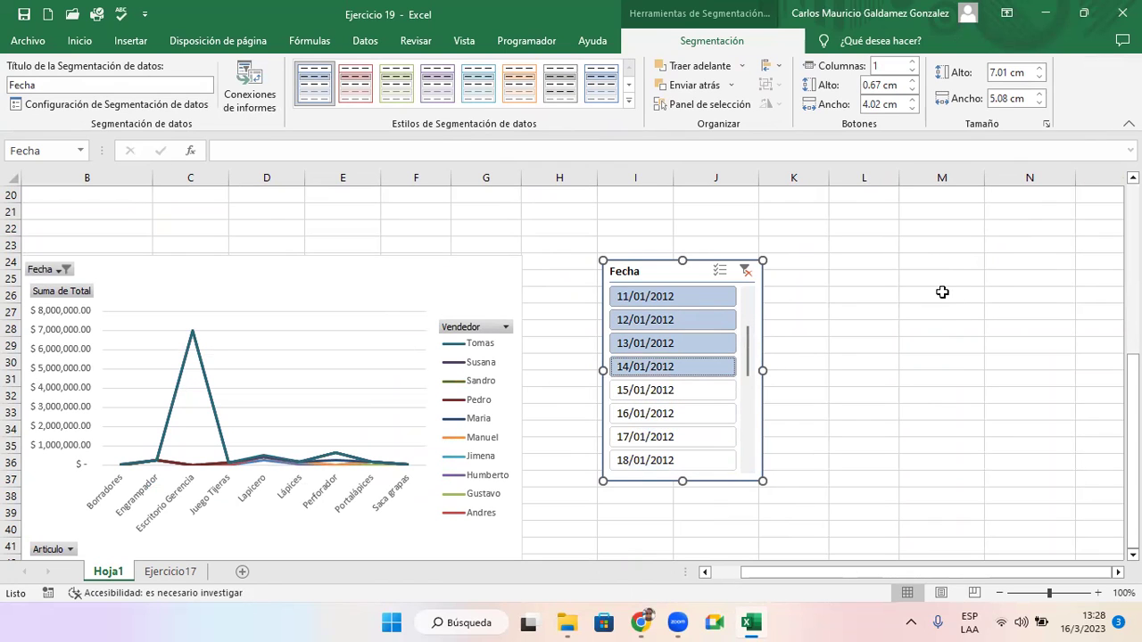
drag(1132, 412, 1132, 245)
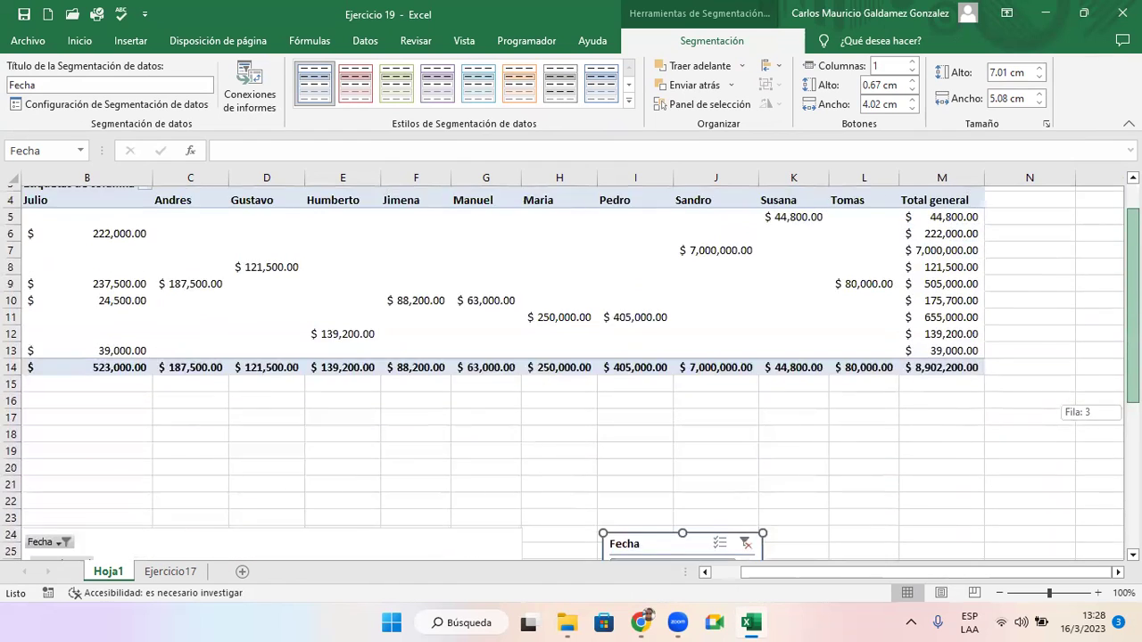
drag(754, 574, 703, 586)
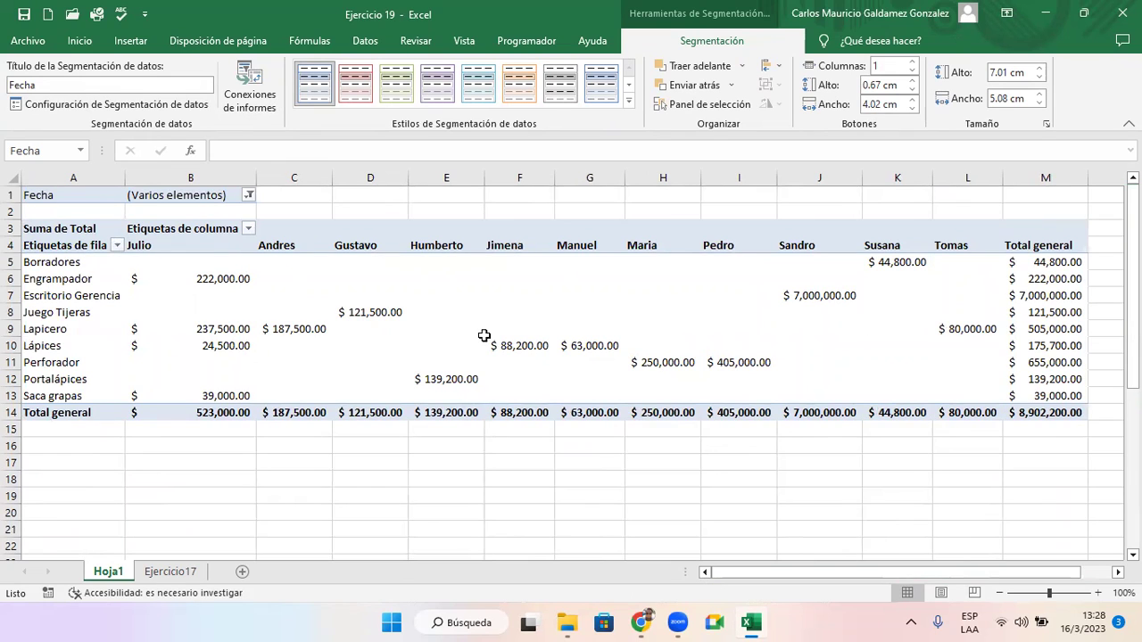
click(250, 196)
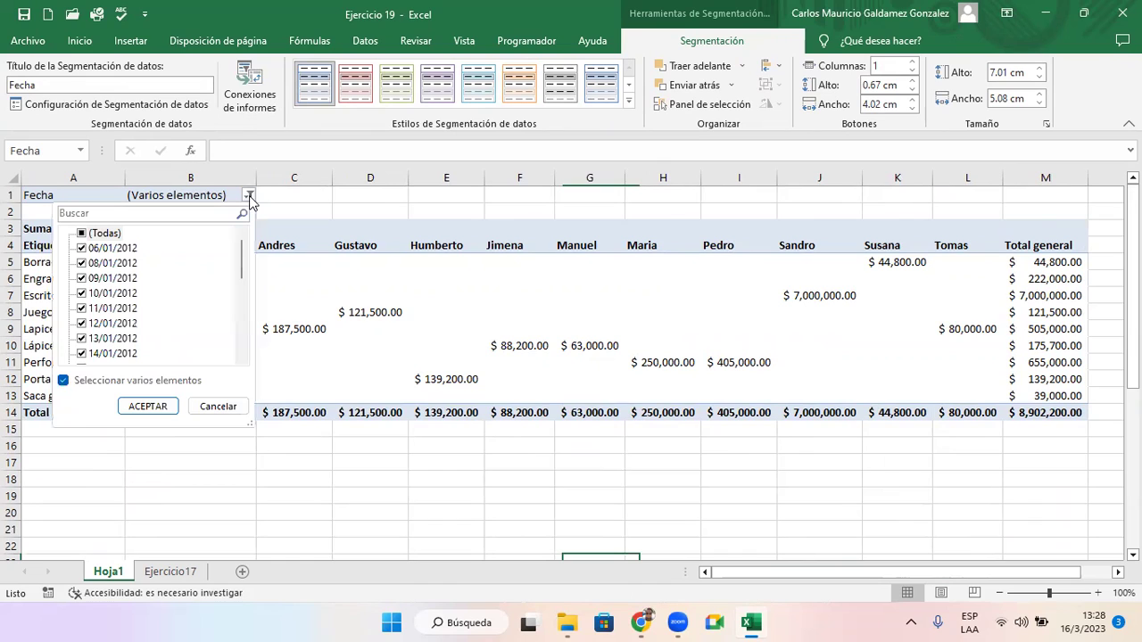
mouse_move(245, 260)
mouse_down()
mouse_move(247, 273)
mouse_move(246, 253)
mouse_up()
click(219, 407)
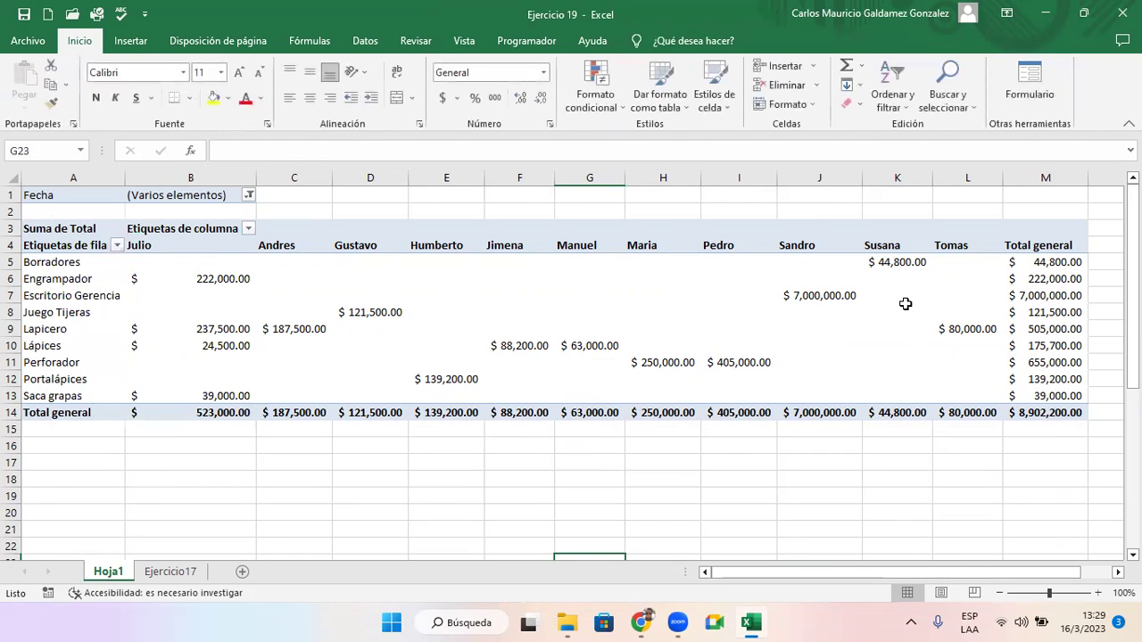
drag(1131, 267, 1131, 424)
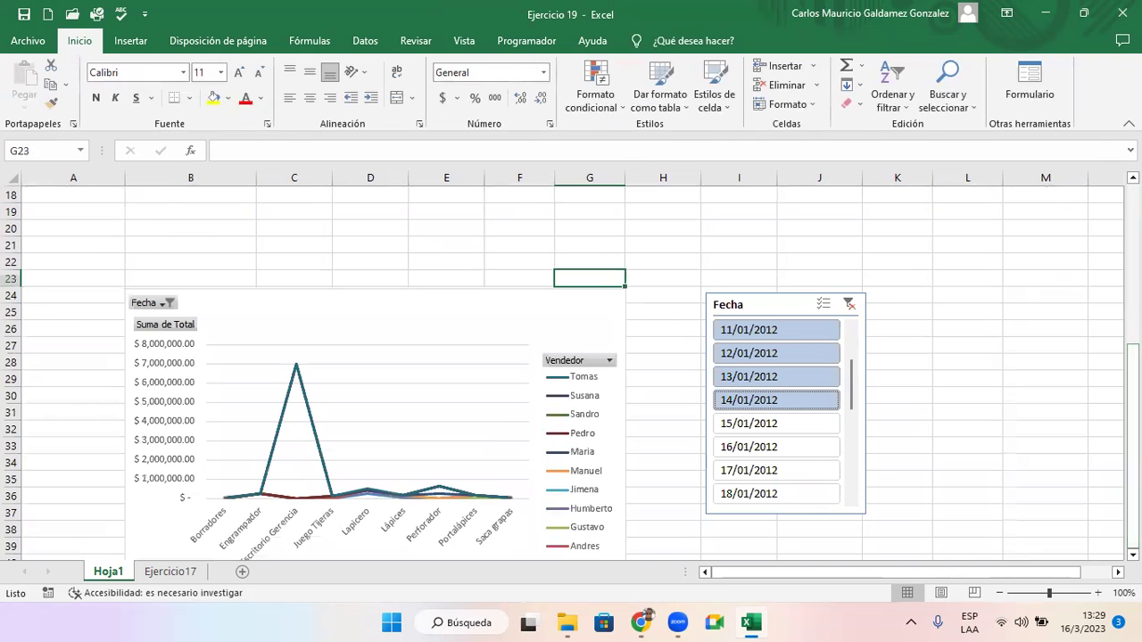
click(1134, 555)
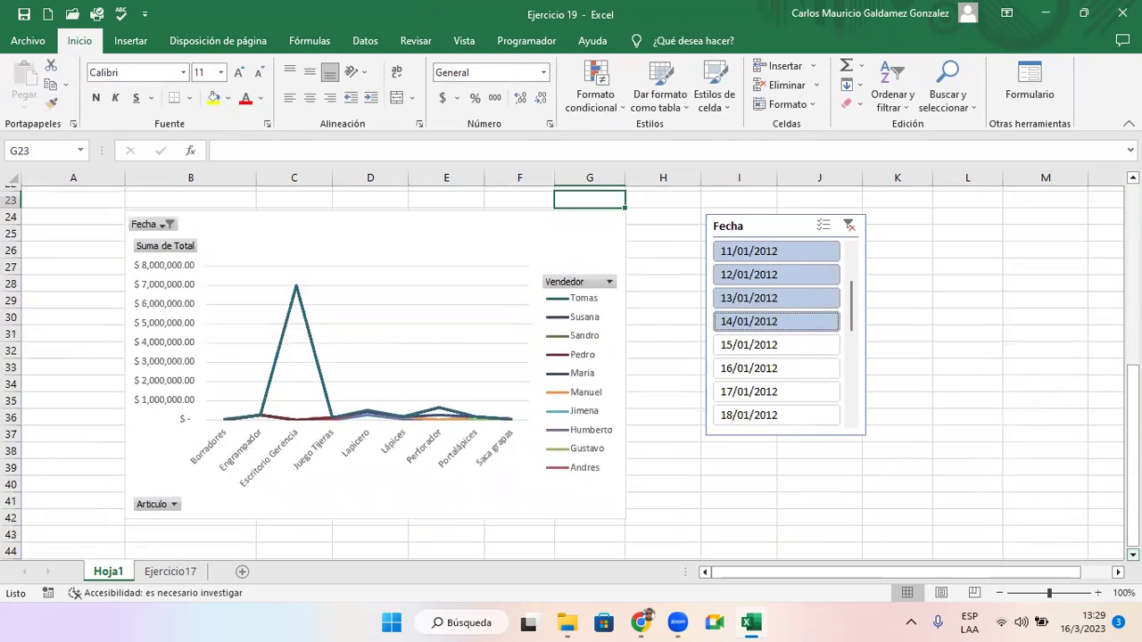
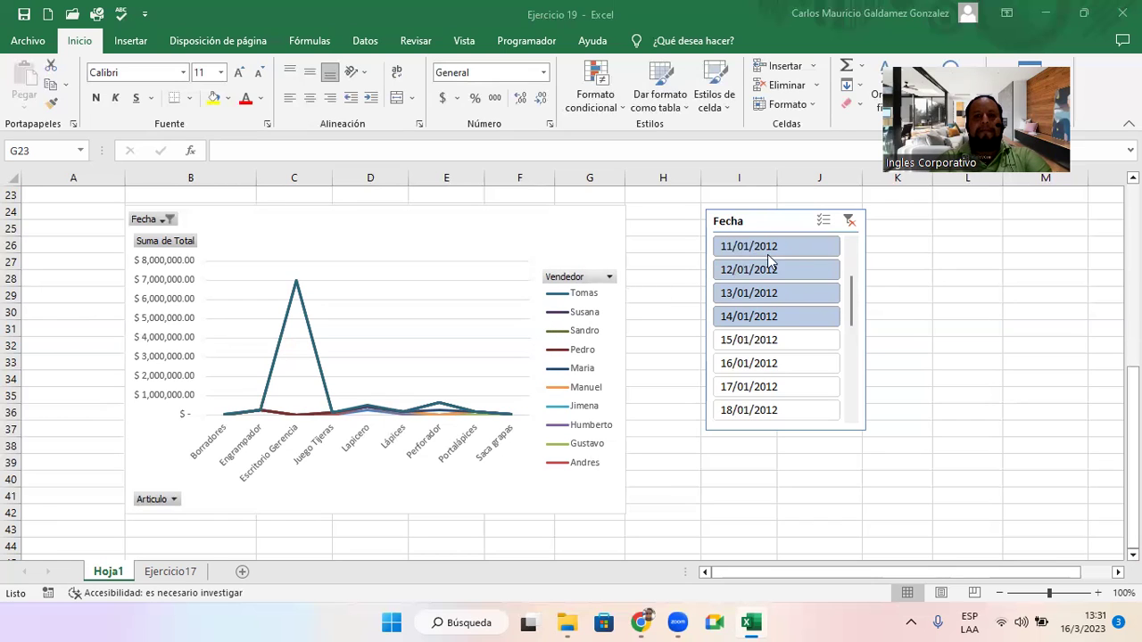
Clear the Fecha slicer filter so the chart covers every date and article
click(851, 223)
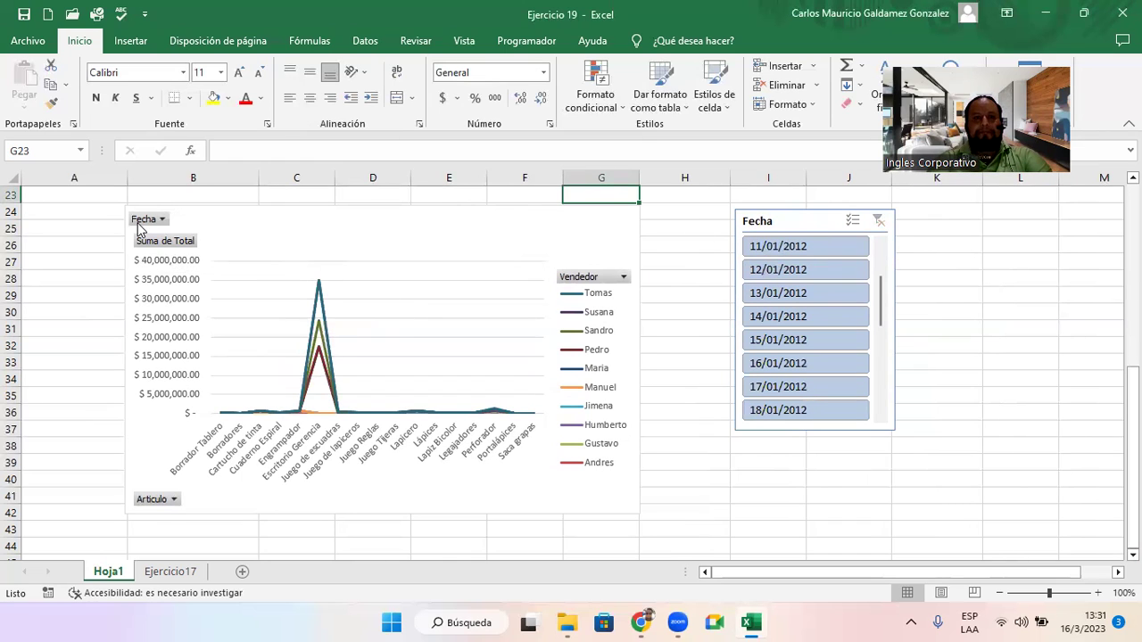
click(604, 282)
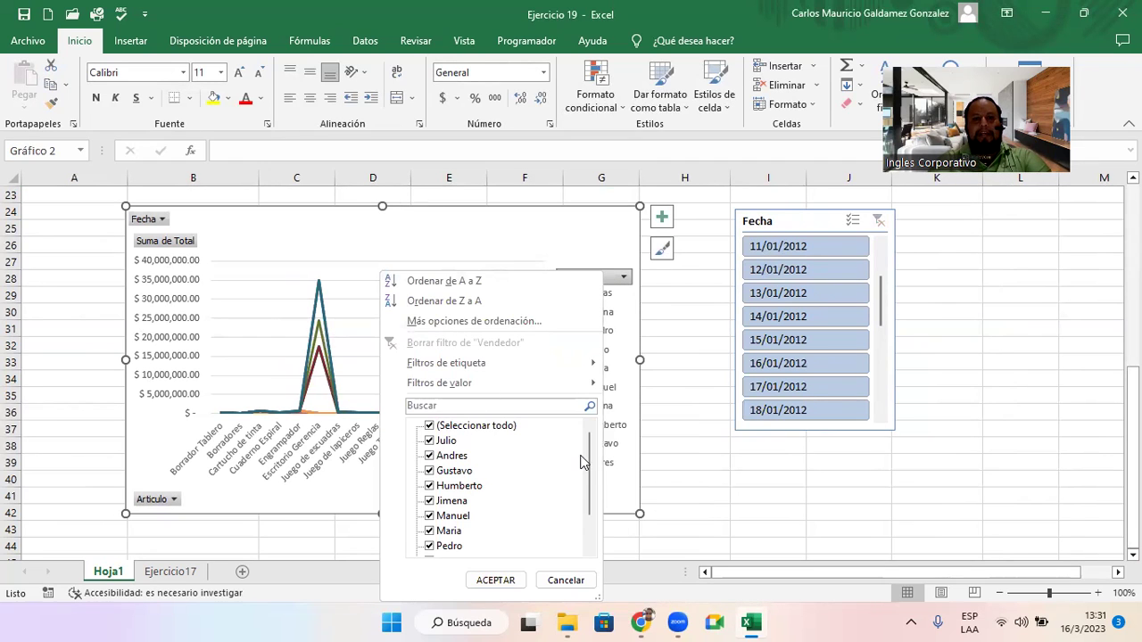
Limit the chart's Vendedor filter to the last two sellers, plotting only Borradores, Escritorio Gerencia, Lapicero and Perforador
drag(589, 471, 591, 540)
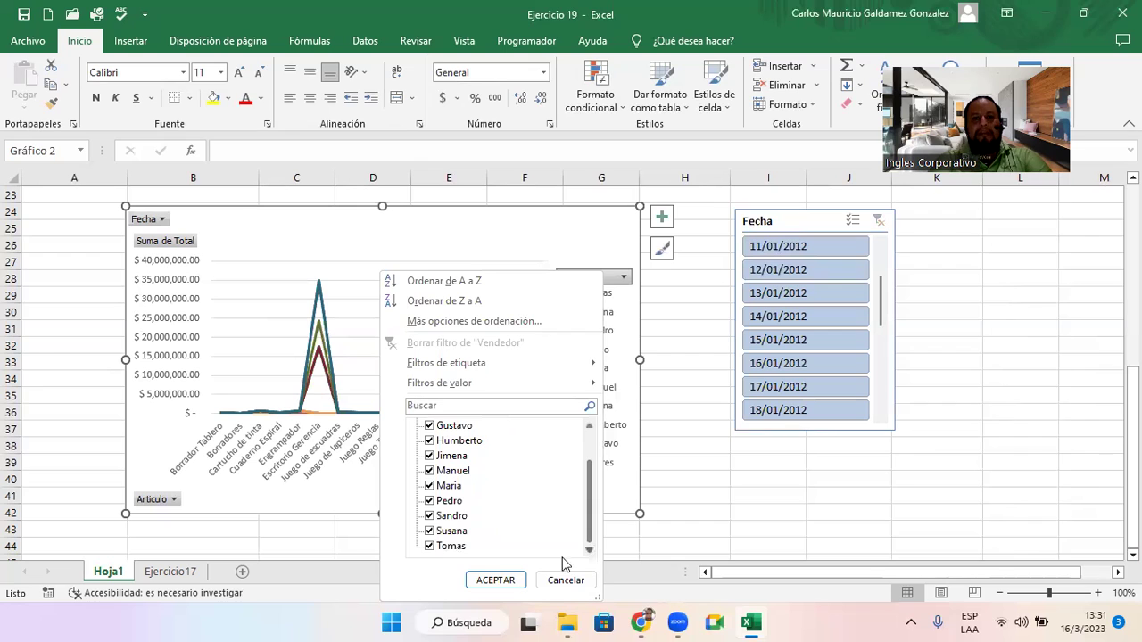
click(593, 446)
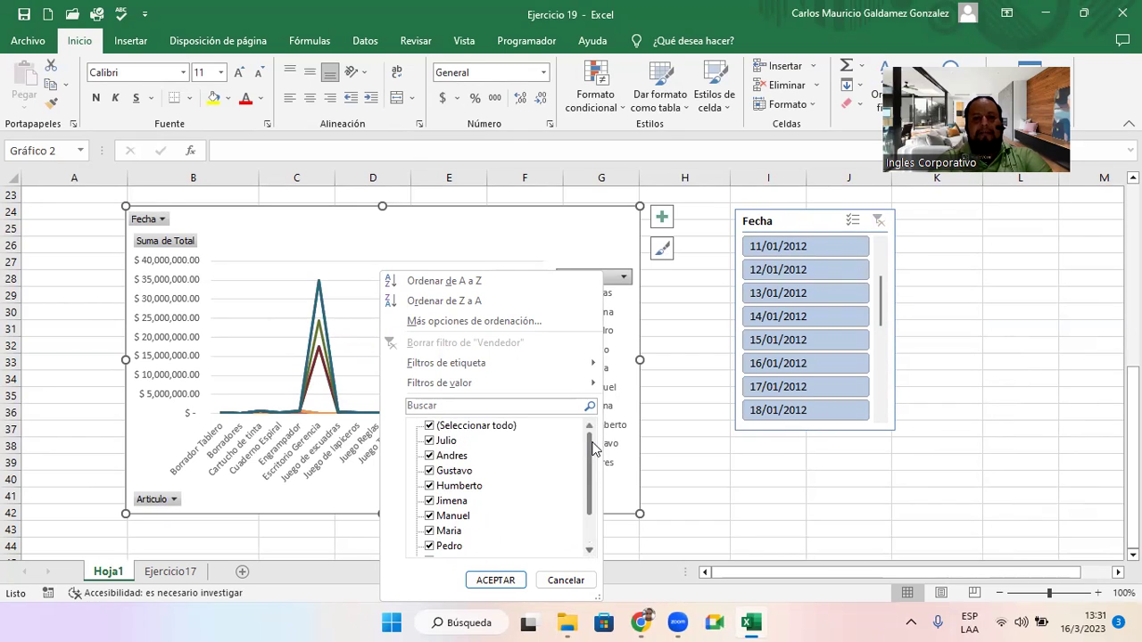
click(432, 426)
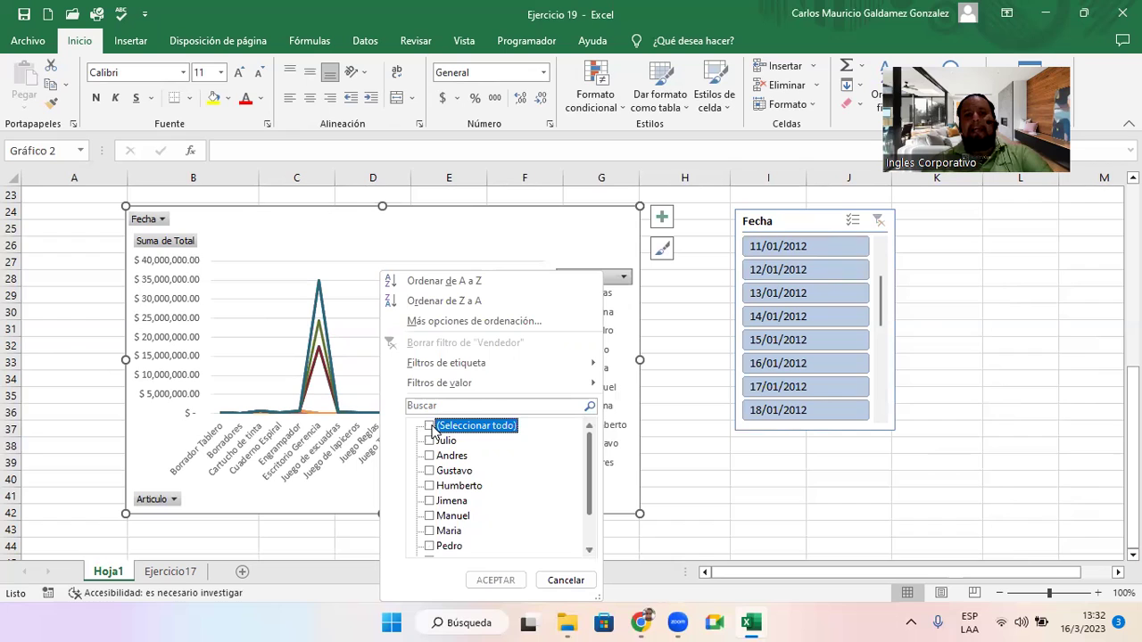
click(589, 528)
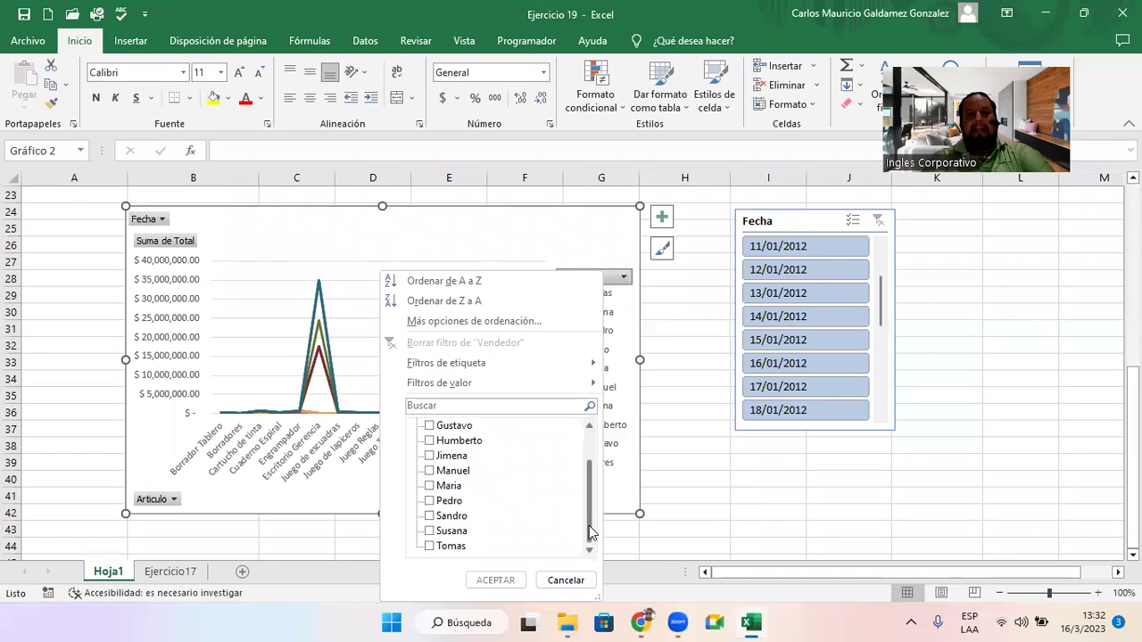
click(431, 547)
click(430, 531)
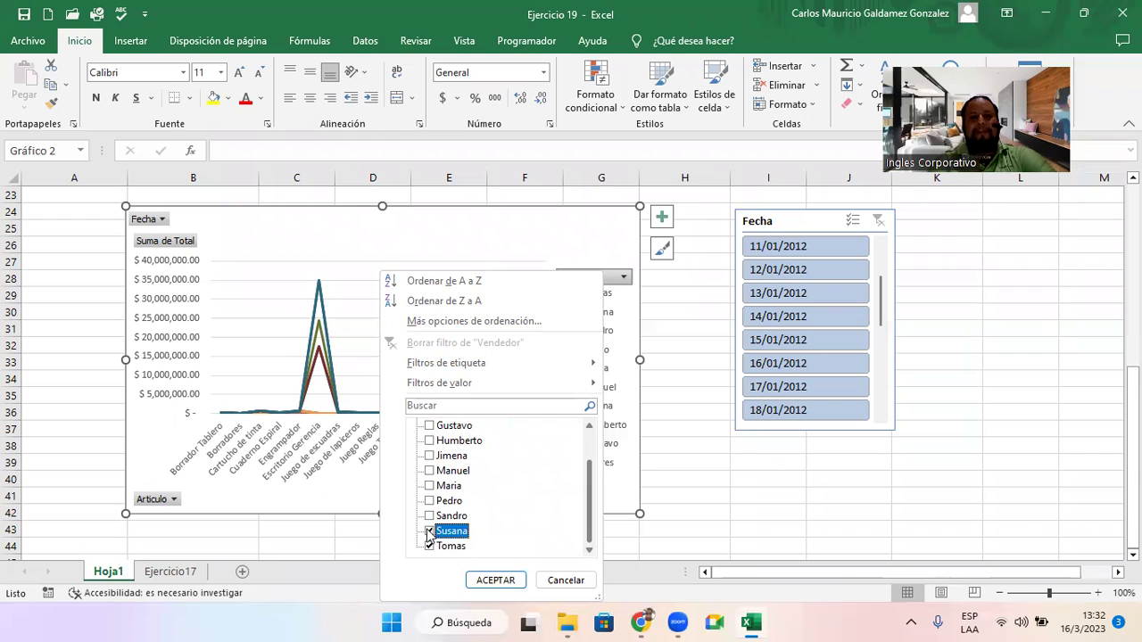
click(492, 581)
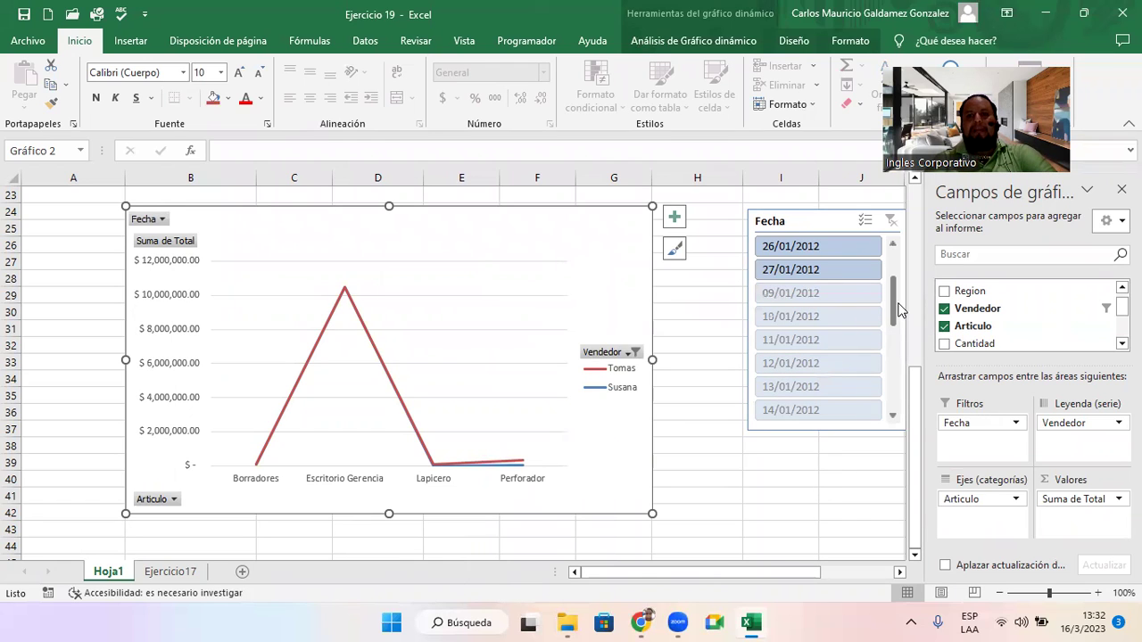
Scroll to view the pivot chart filtered to the two chosen sellers
drag(899, 308, 898, 283)
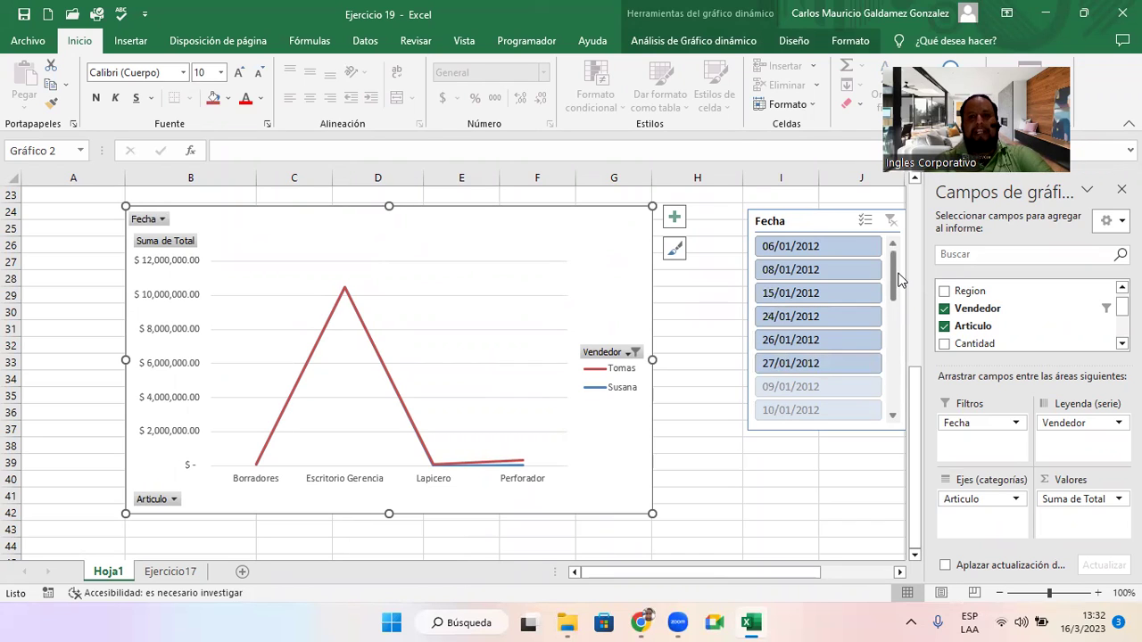
drag(899, 279, 897, 271)
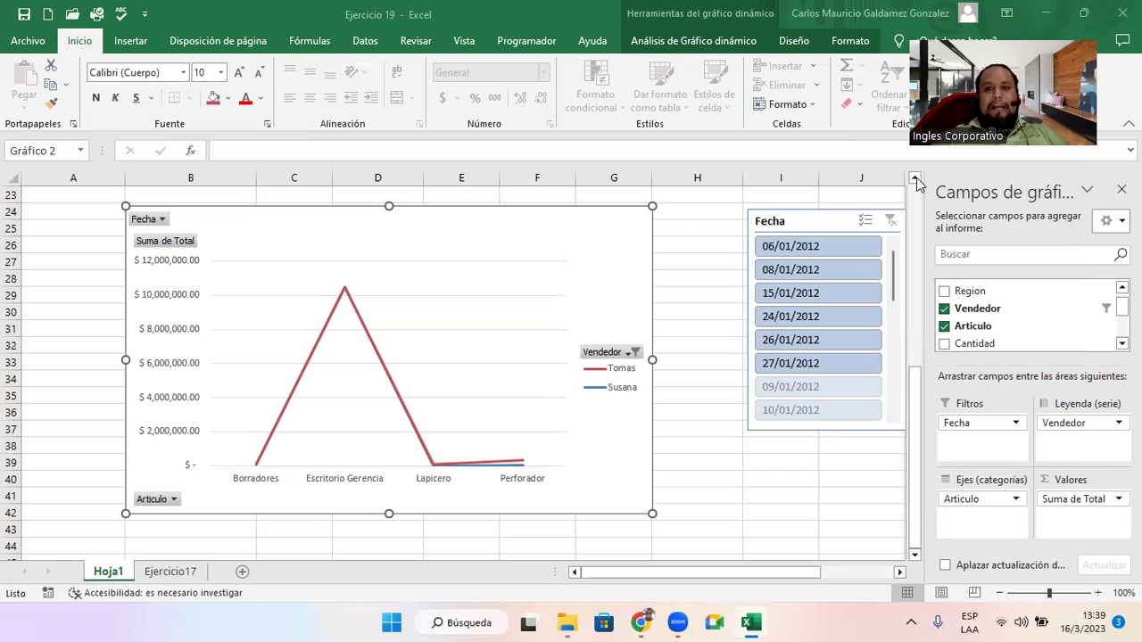
Review the pivot table above the chart, then switch to the Ejercicio17 STOCK DE BODEGA sheet
drag(916, 371, 927, 182)
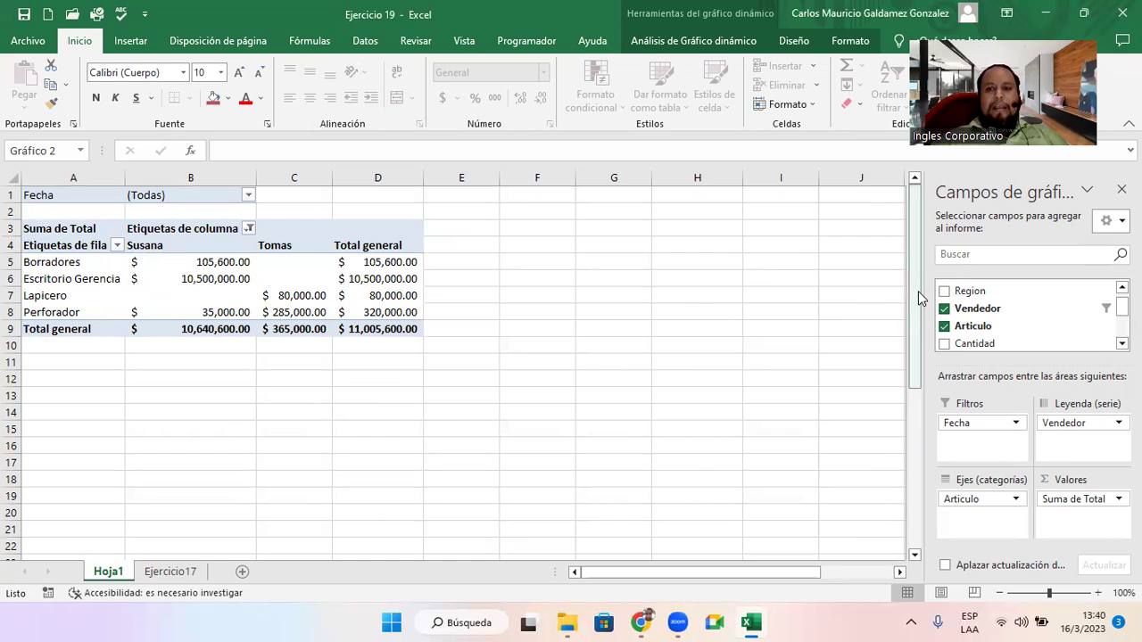
drag(922, 298, 919, 535)
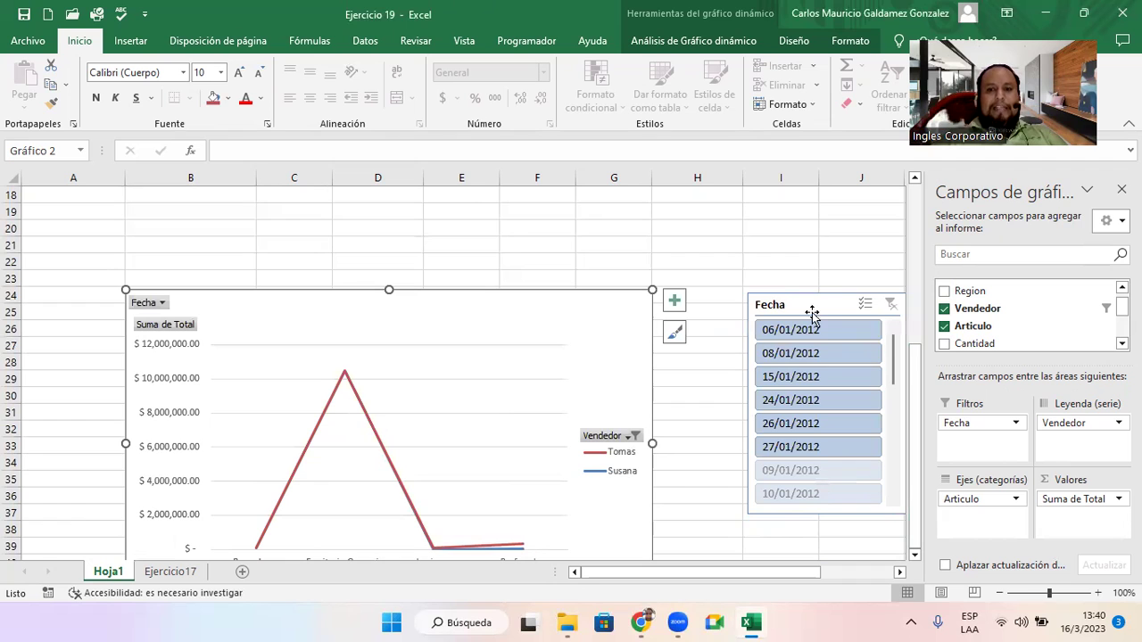
drag(919, 455, 914, 244)
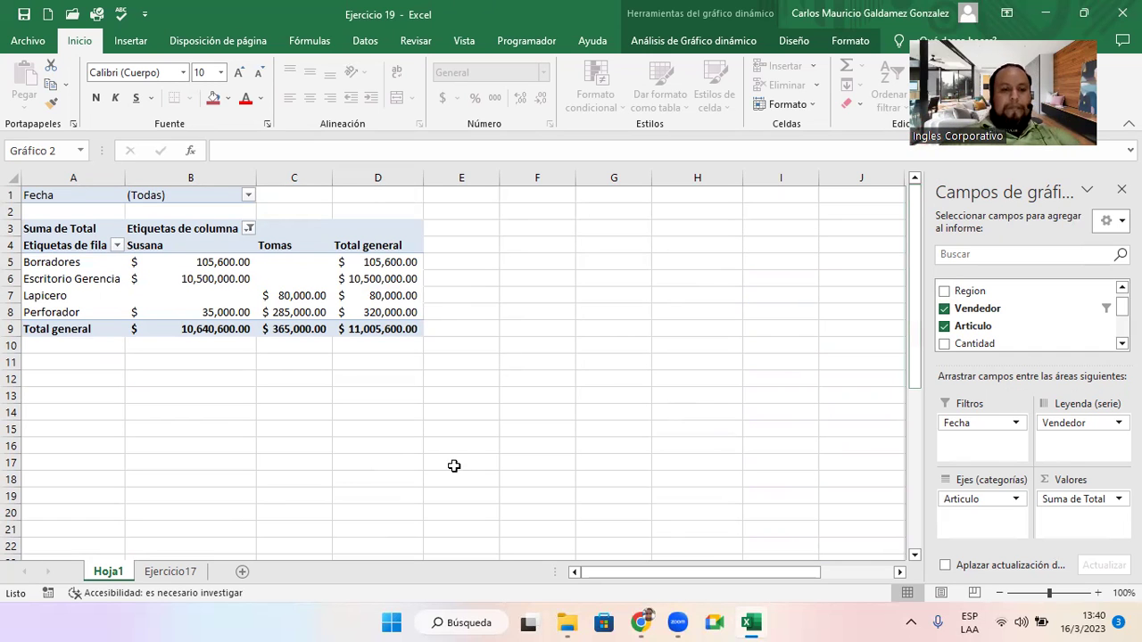
click(170, 572)
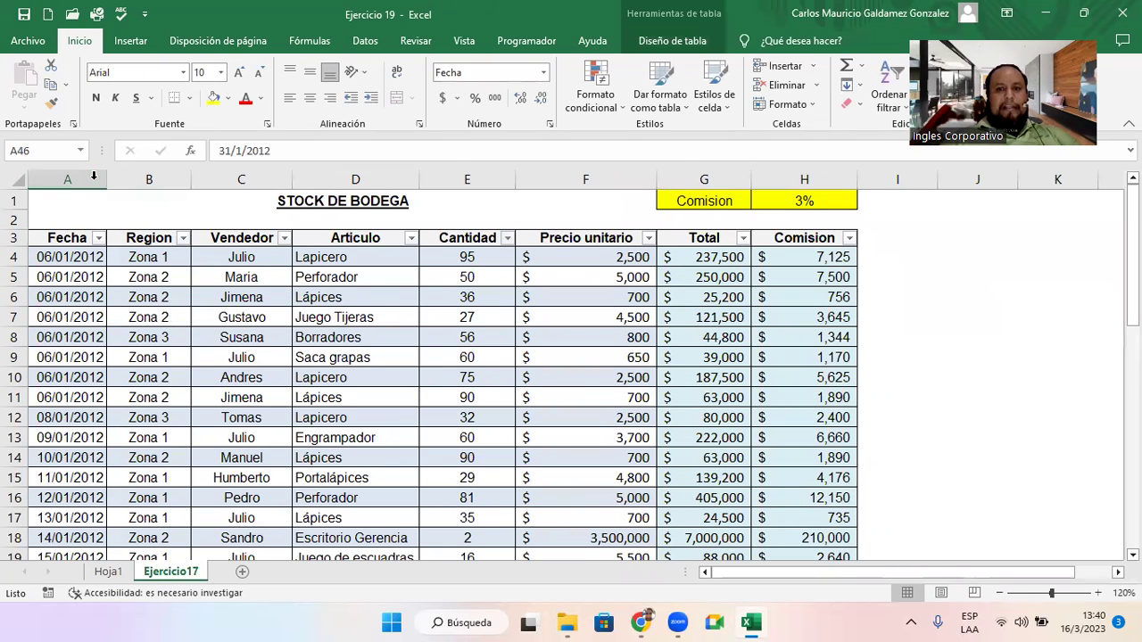
Save the workbook as 'Ejercicio 19' in the pinned Ejercicios folder
click(26, 45)
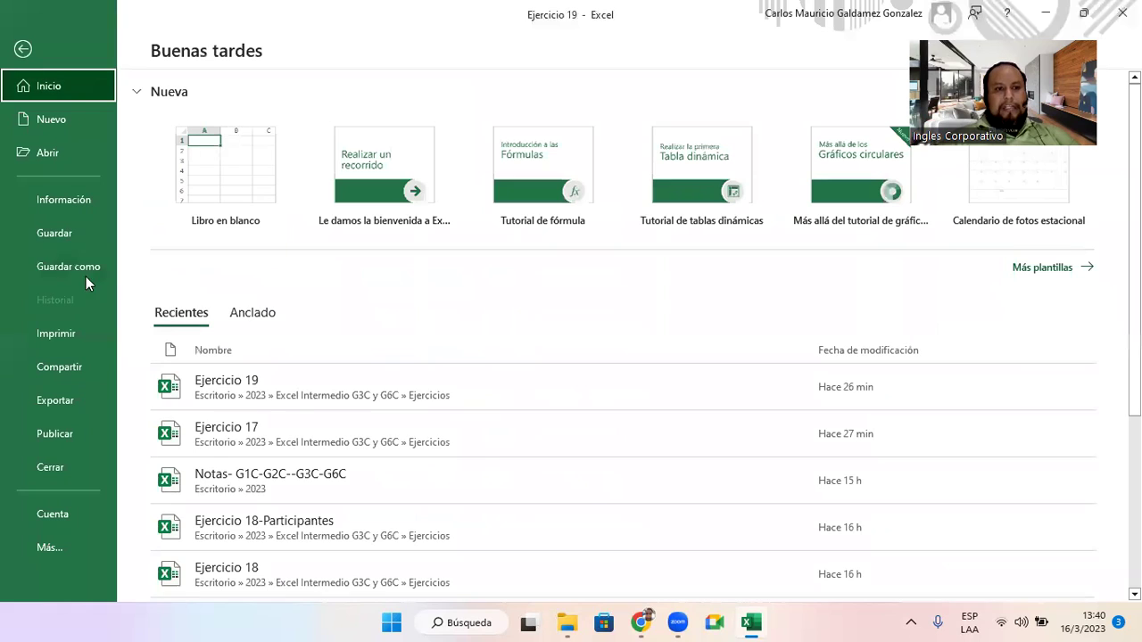
click(87, 268)
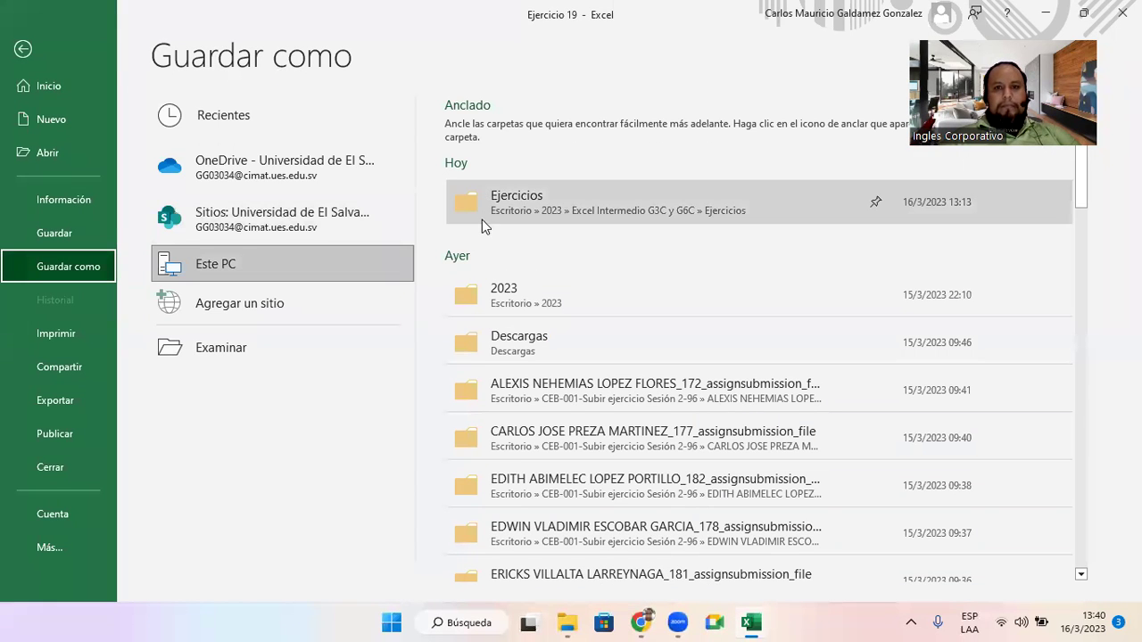
click(545, 204)
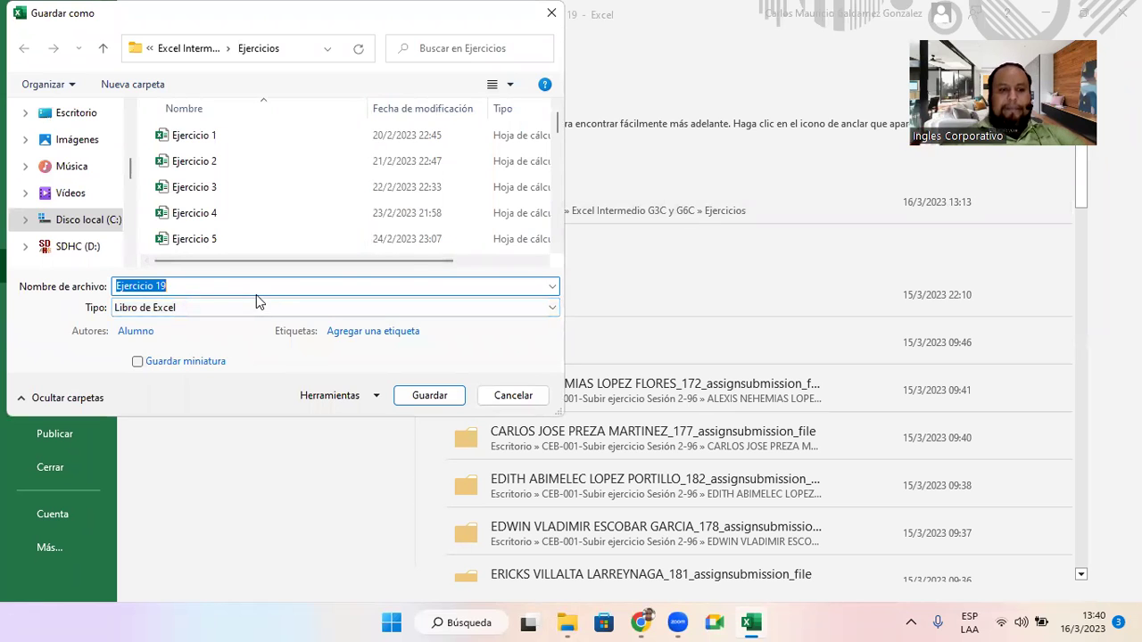
key(Return)
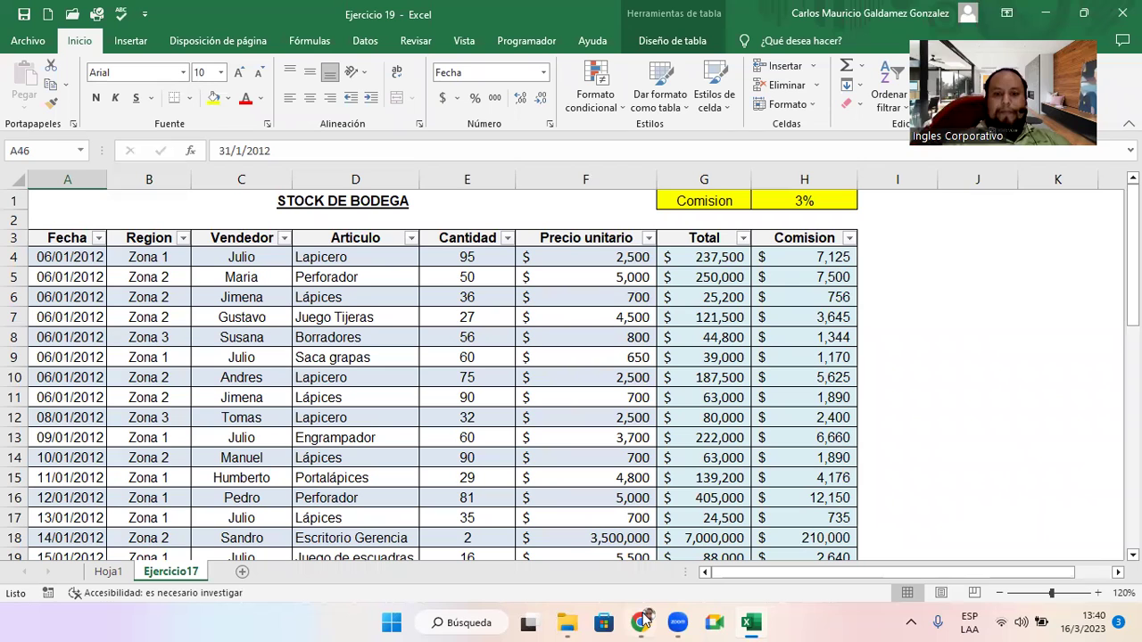
Open the Ejercicio 17-Tarea workbook from the bottom of the Ejercicios folder list
click(568, 622)
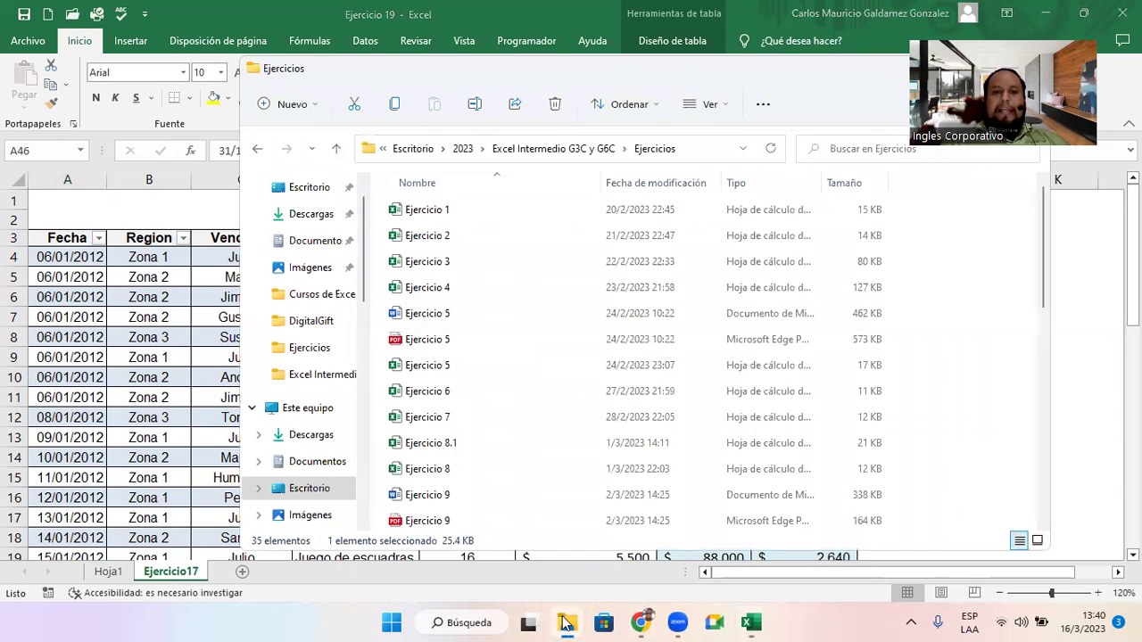
click(474, 497)
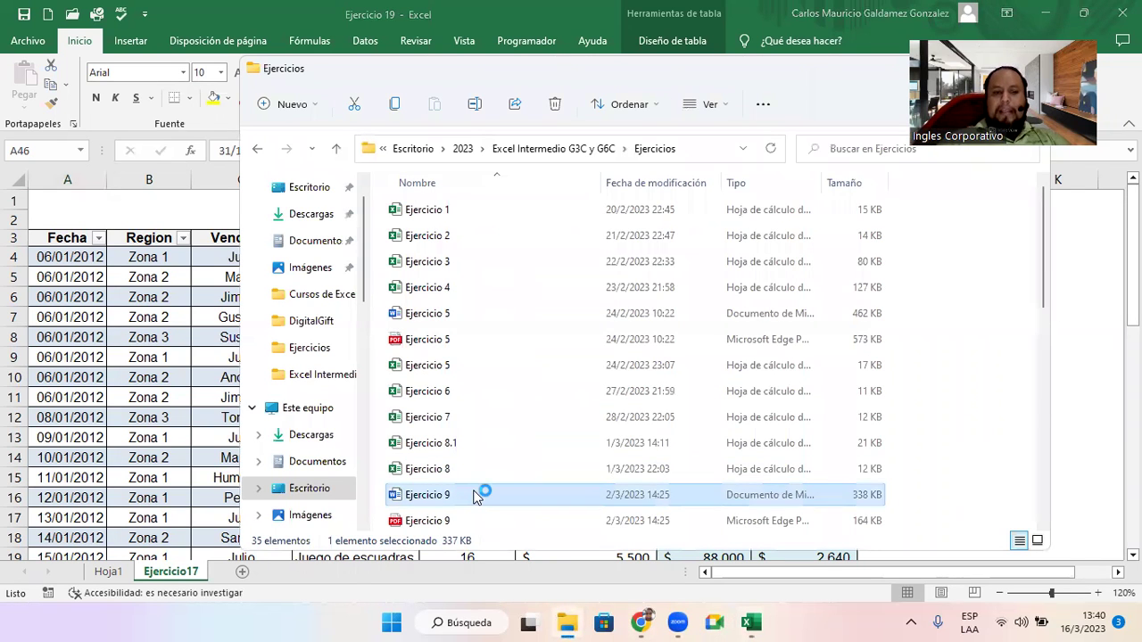
key(Down)
key(Down)
key(Down)
key(Down)
key(Down)
key(Down)
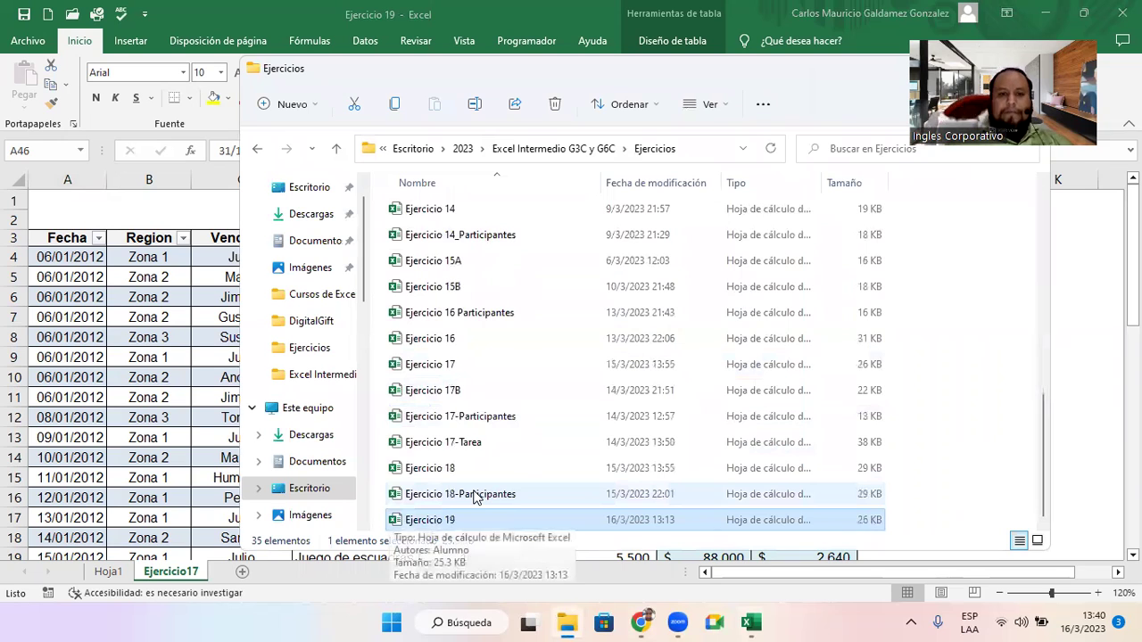
double_click(464, 443)
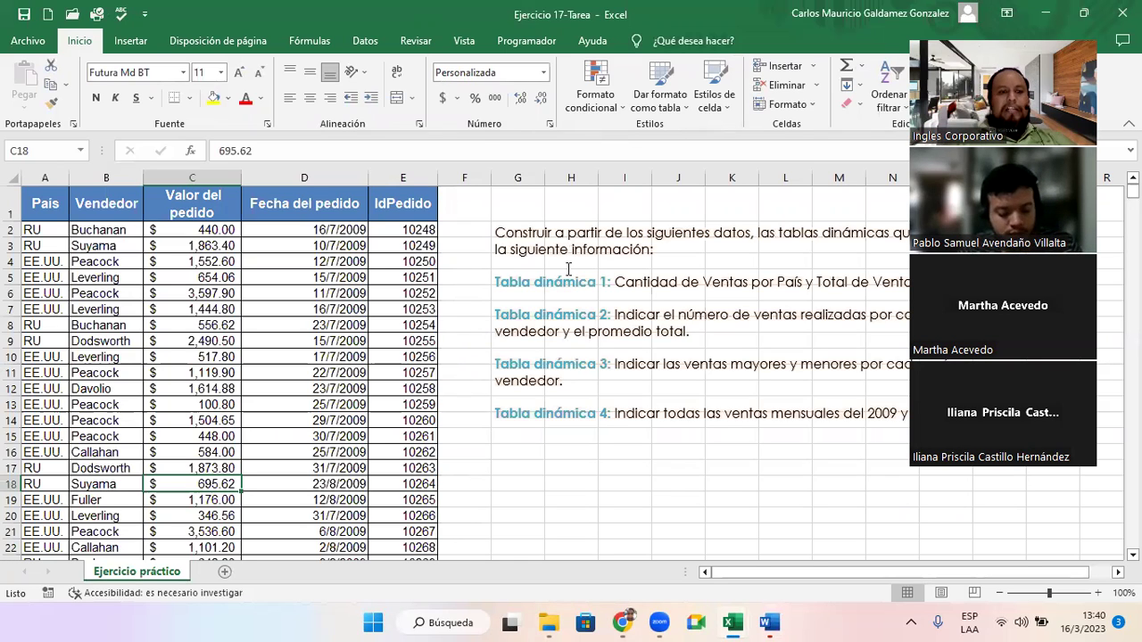
click(286, 336)
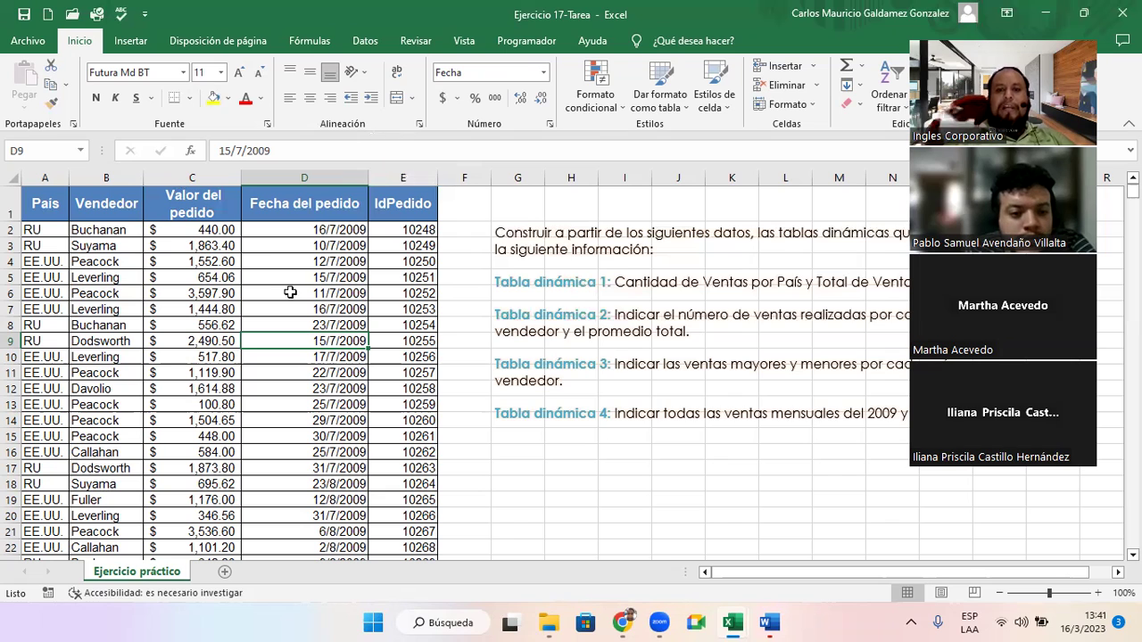
click(507, 287)
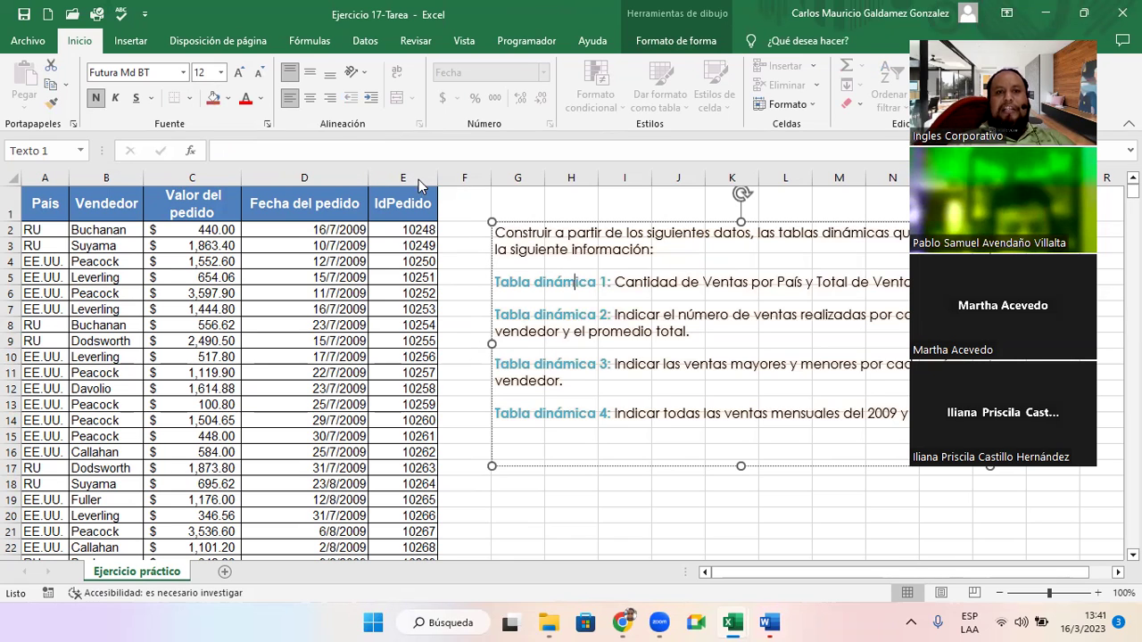
double_click(250, 30)
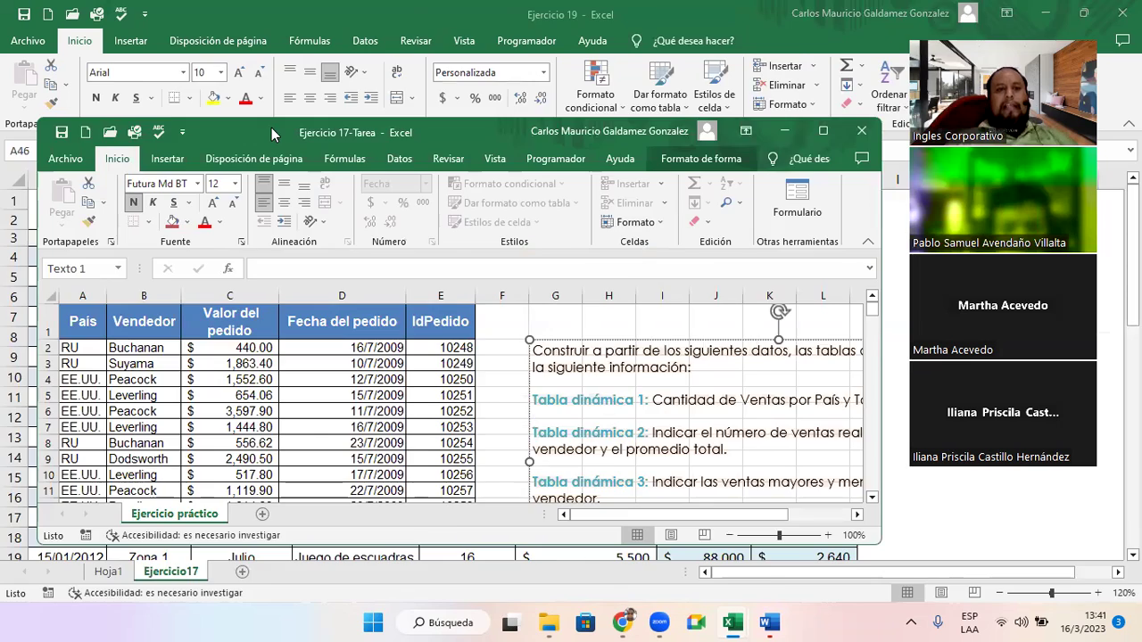
double_click(271, 128)
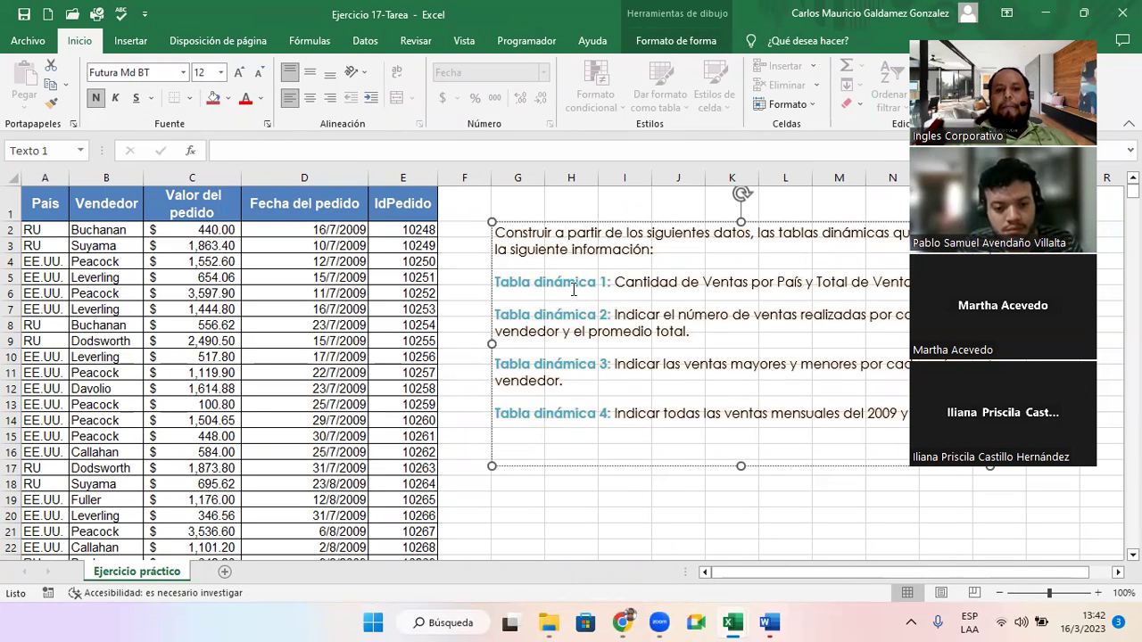
click(566, 282)
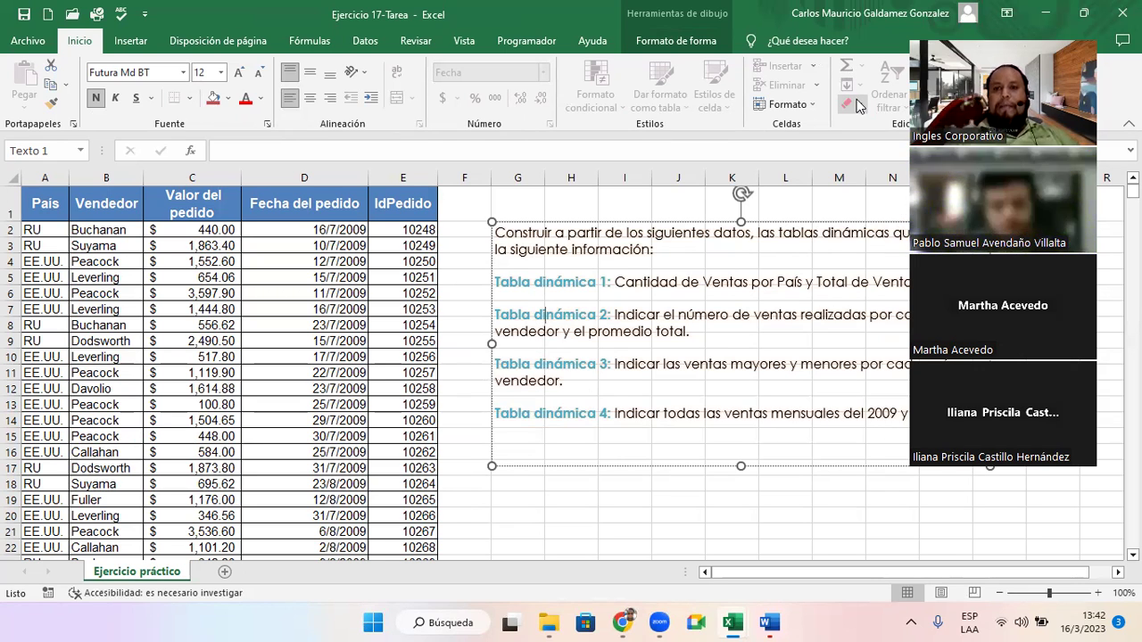
drag(612, 282, 923, 284)
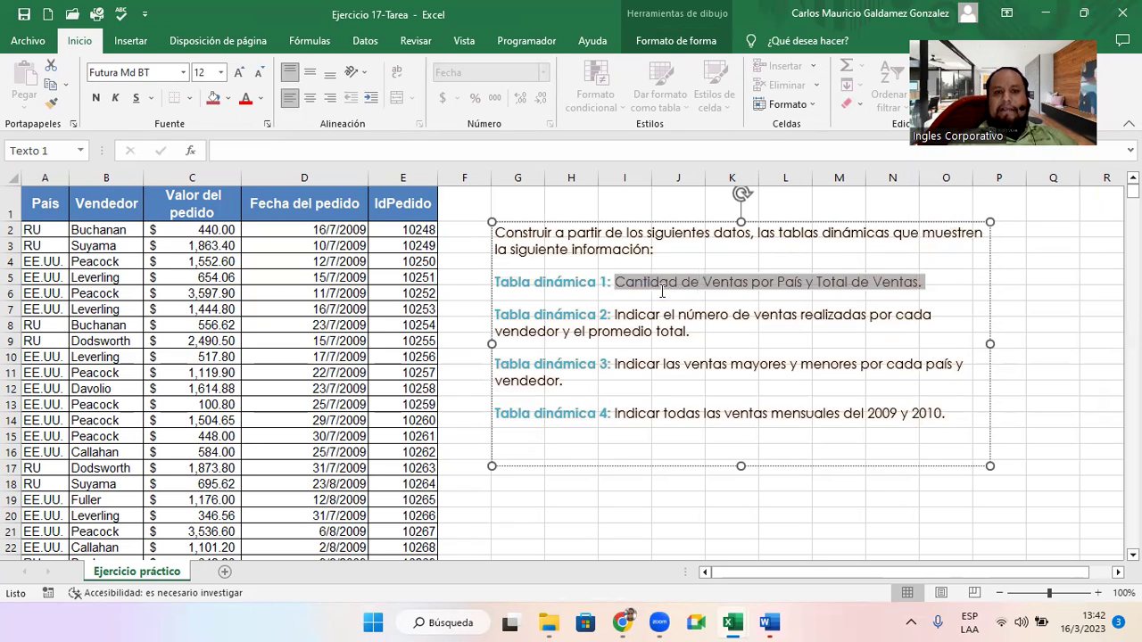
click(232, 321)
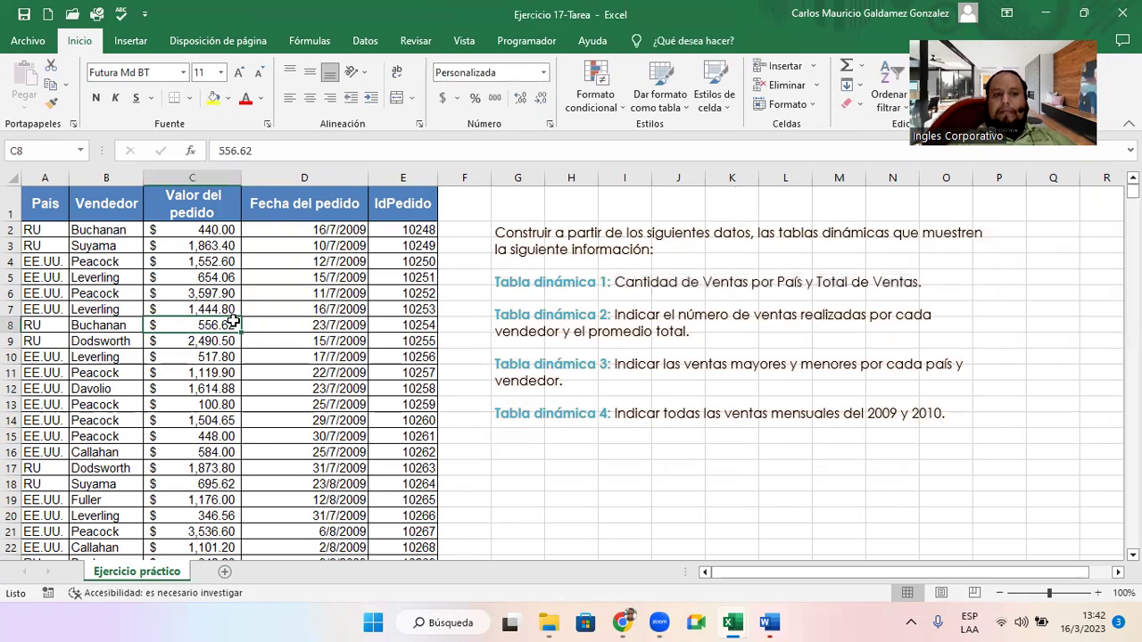
Convert the sales data range into a table with a header row using Ctrl+T
key(ctrl+t)
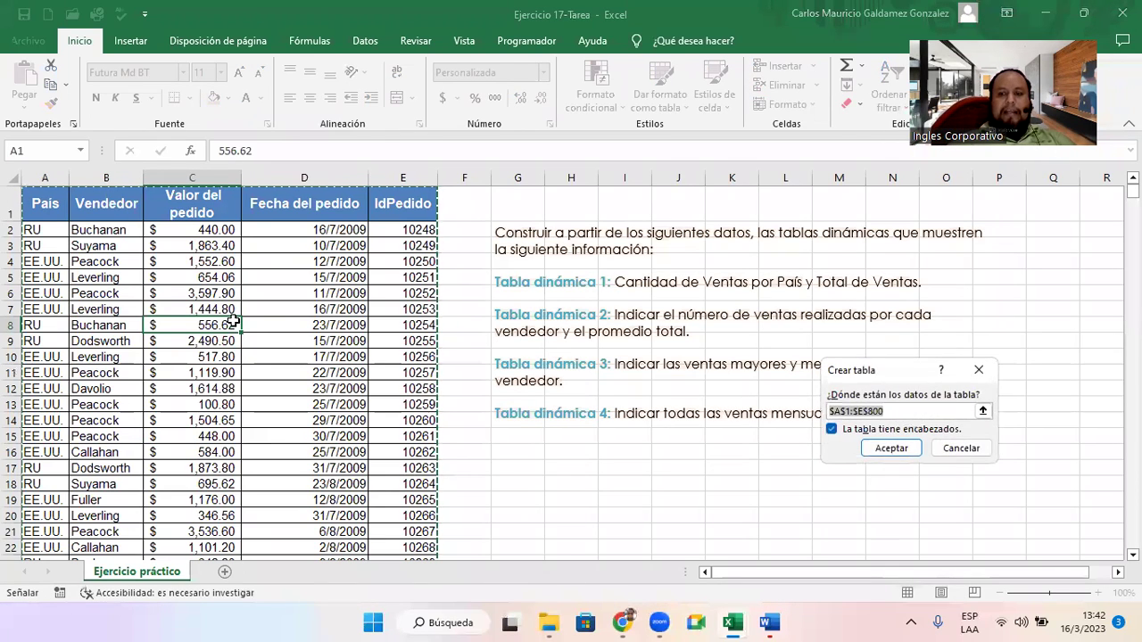
key(Return)
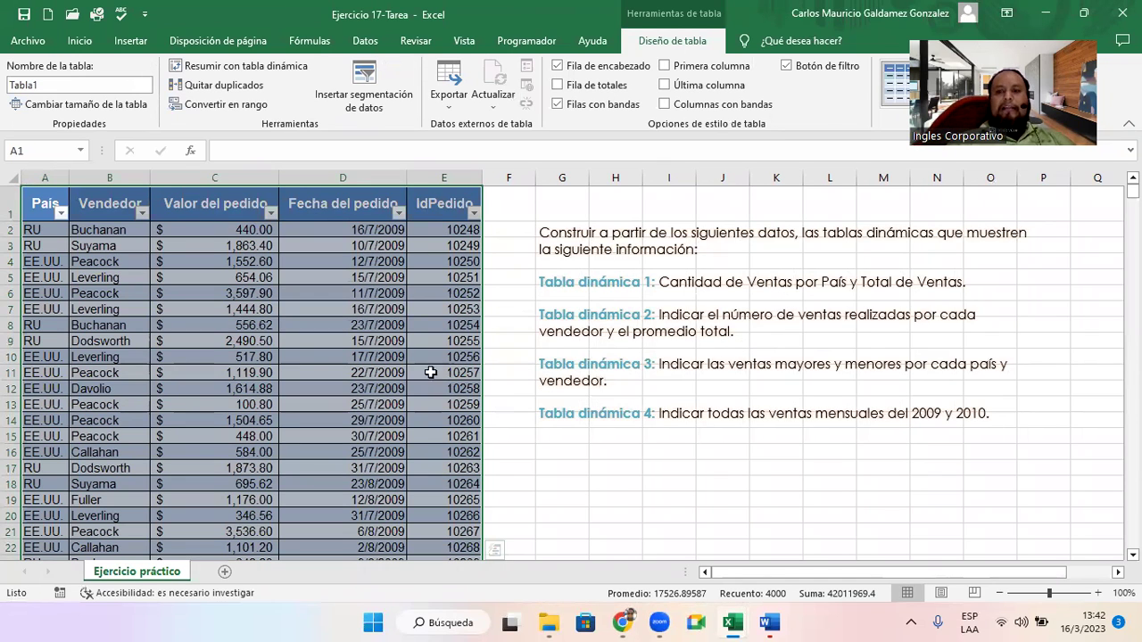
click(257, 339)
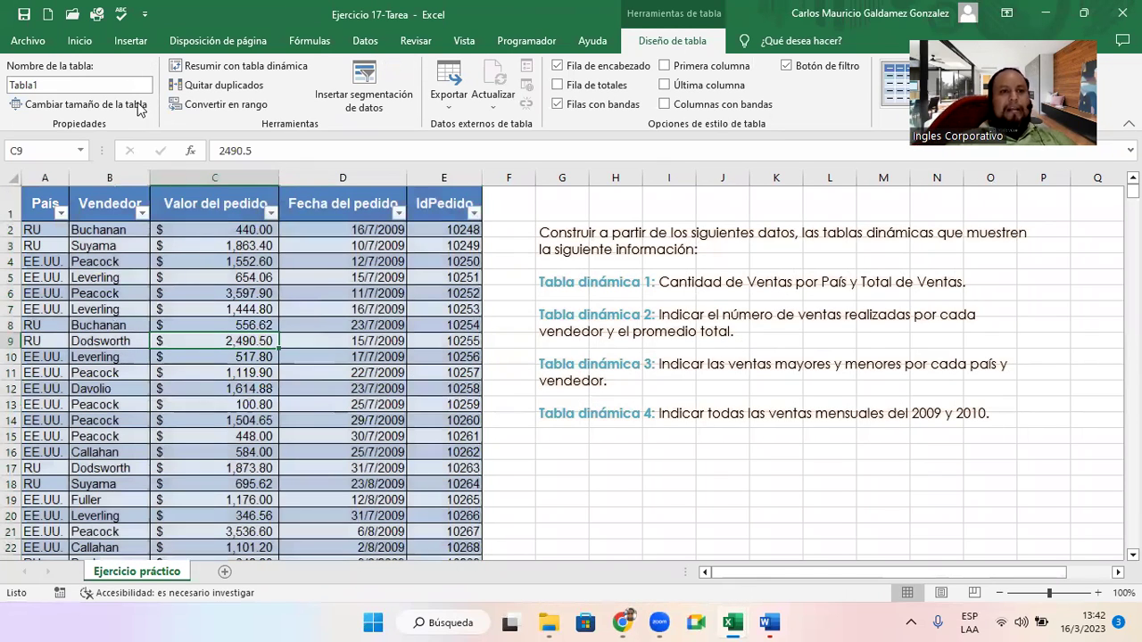
Preview the Recommended PivotTables, such as Suma de Valor del pedido por Vendedor, and close without choosing
click(125, 43)
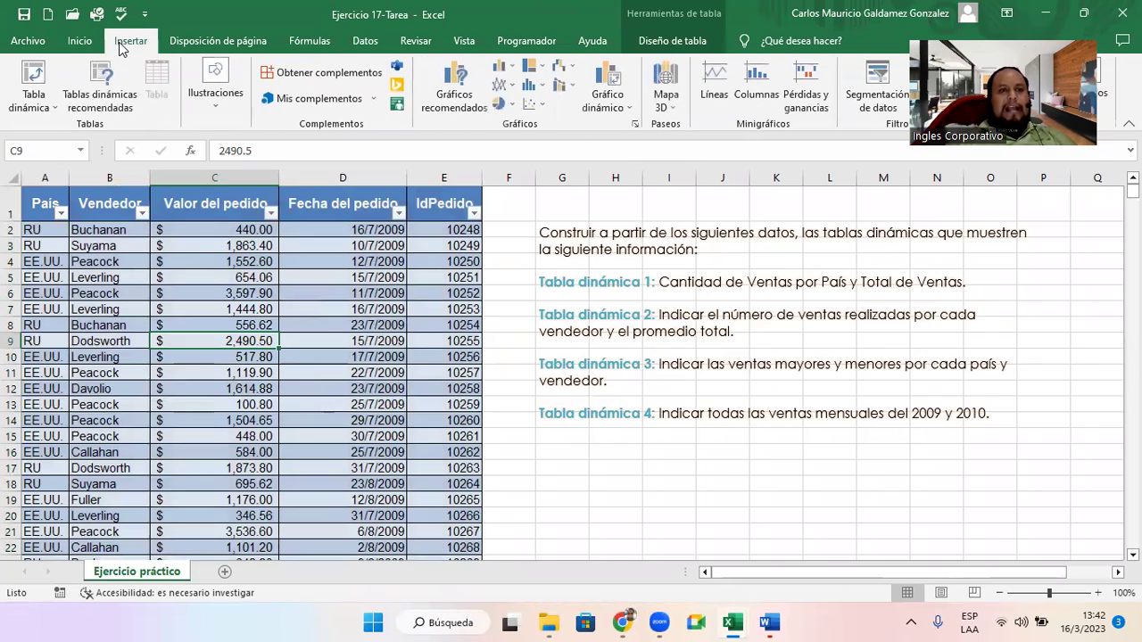
click(100, 88)
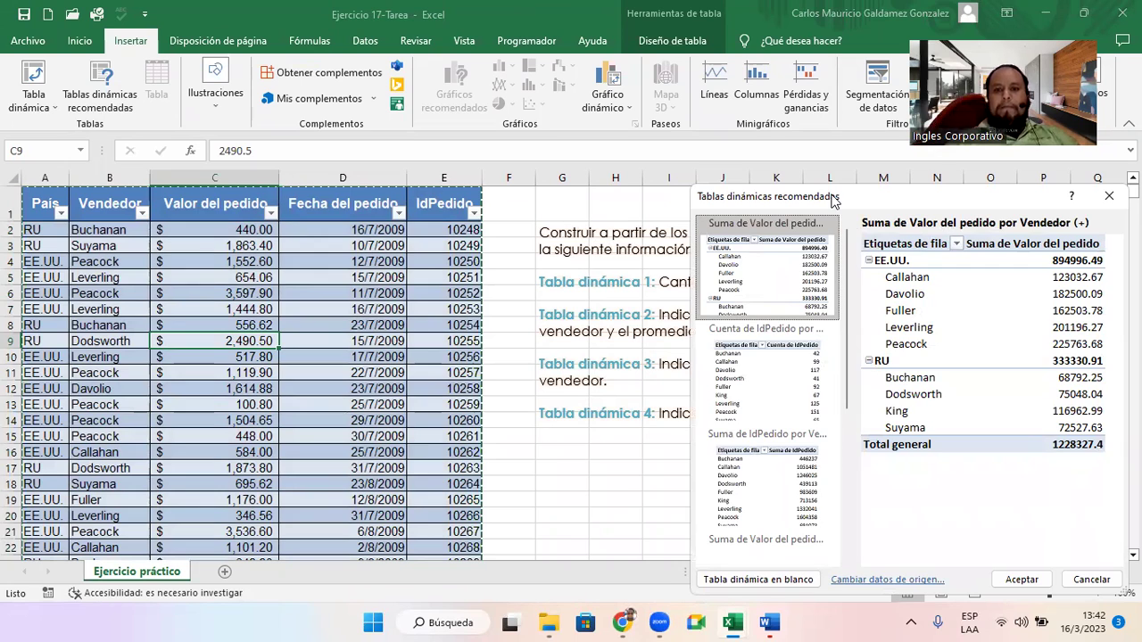
drag(832, 198, 190, 110)
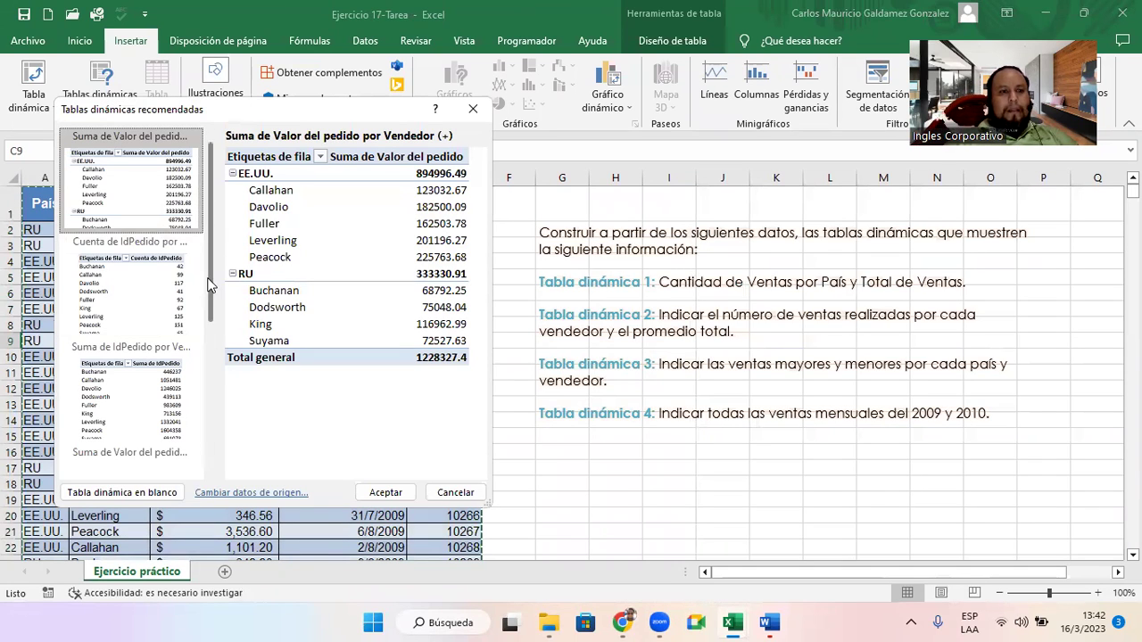
drag(210, 283, 216, 415)
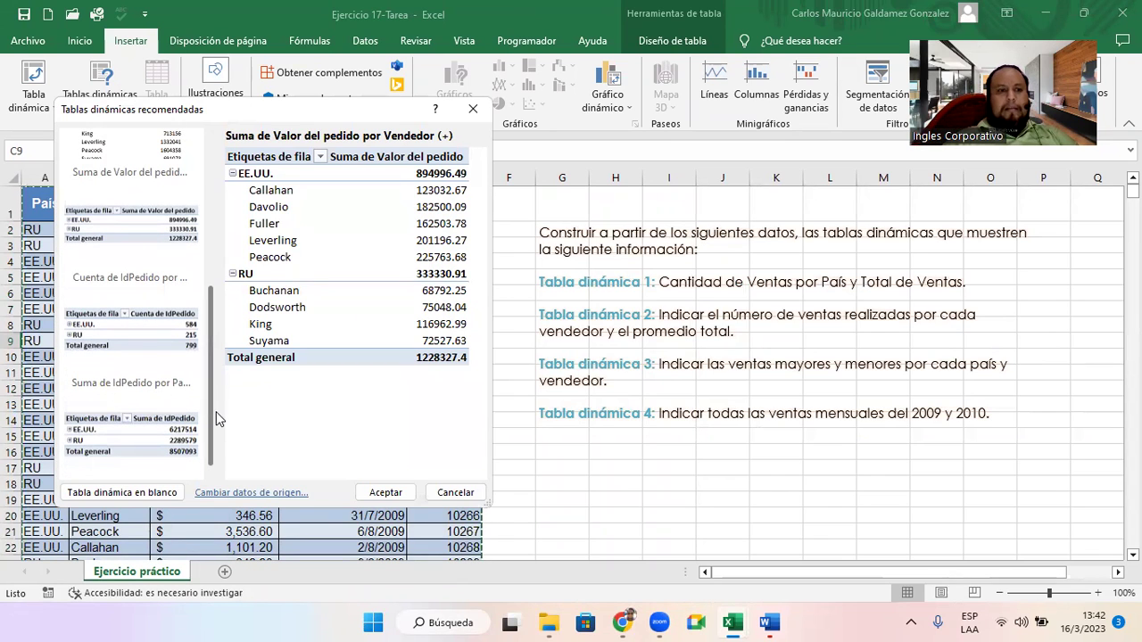
click(472, 111)
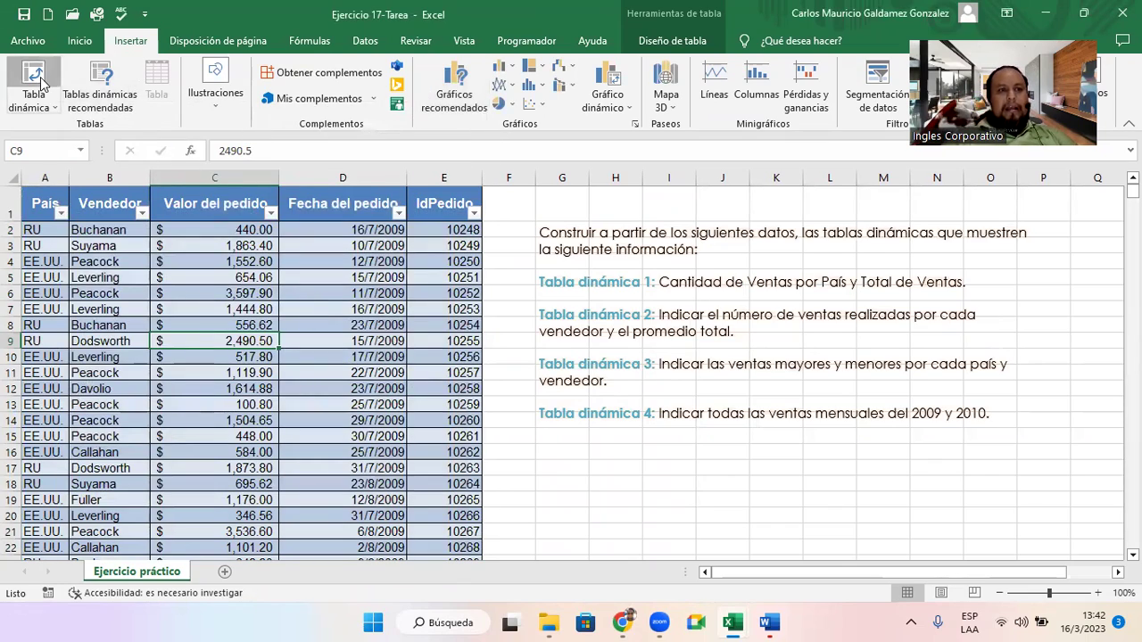
Insert an empty pivot table from the sales table on a new sheet, Hoja1
click(38, 78)
click(331, 397)
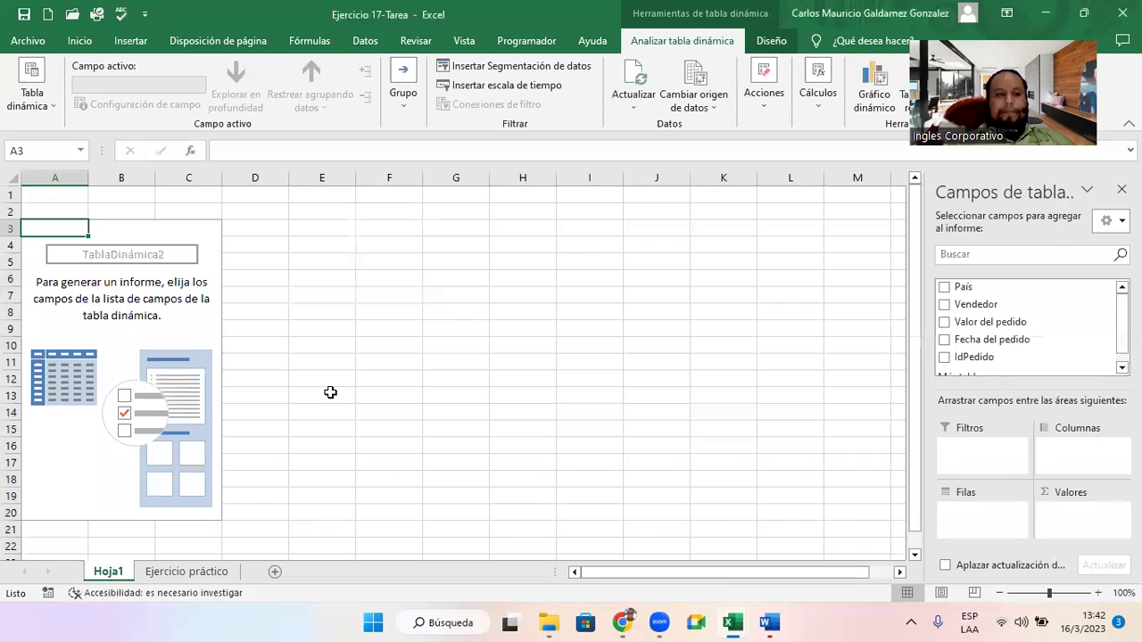
click(185, 571)
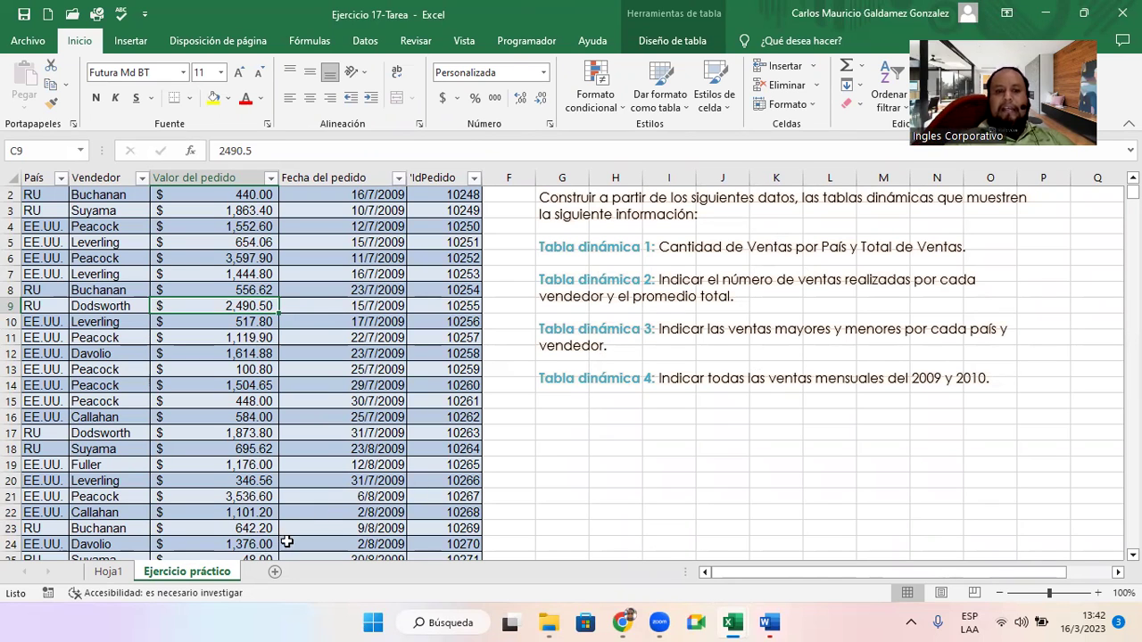
click(108, 572)
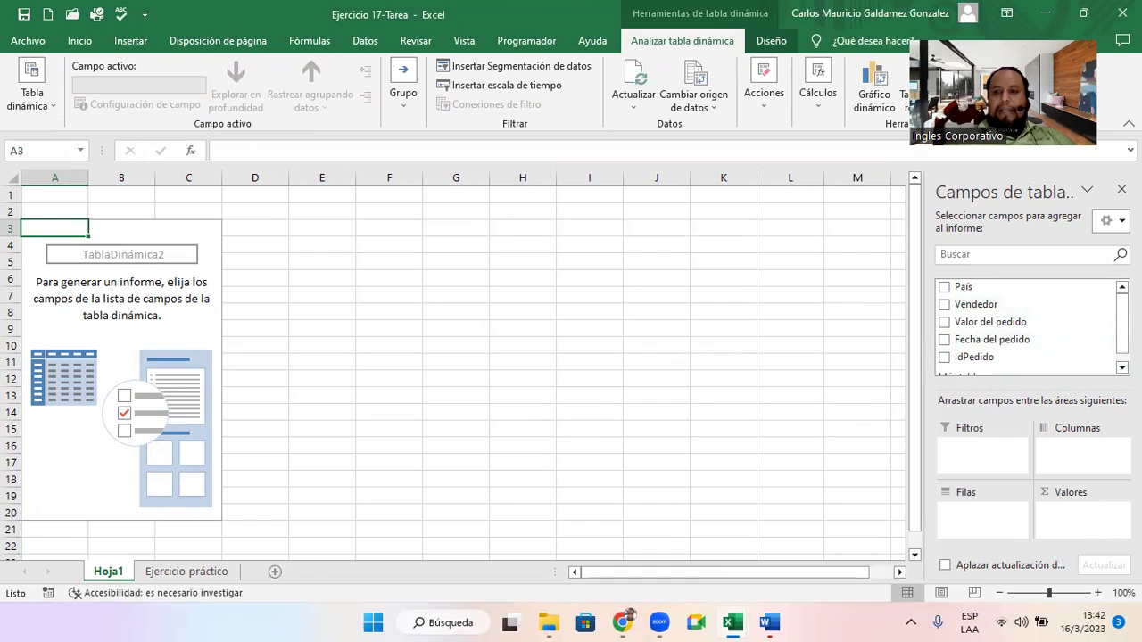
Place País in rows, Valor del pedido in values and Vendedor in columns
click(1122, 367)
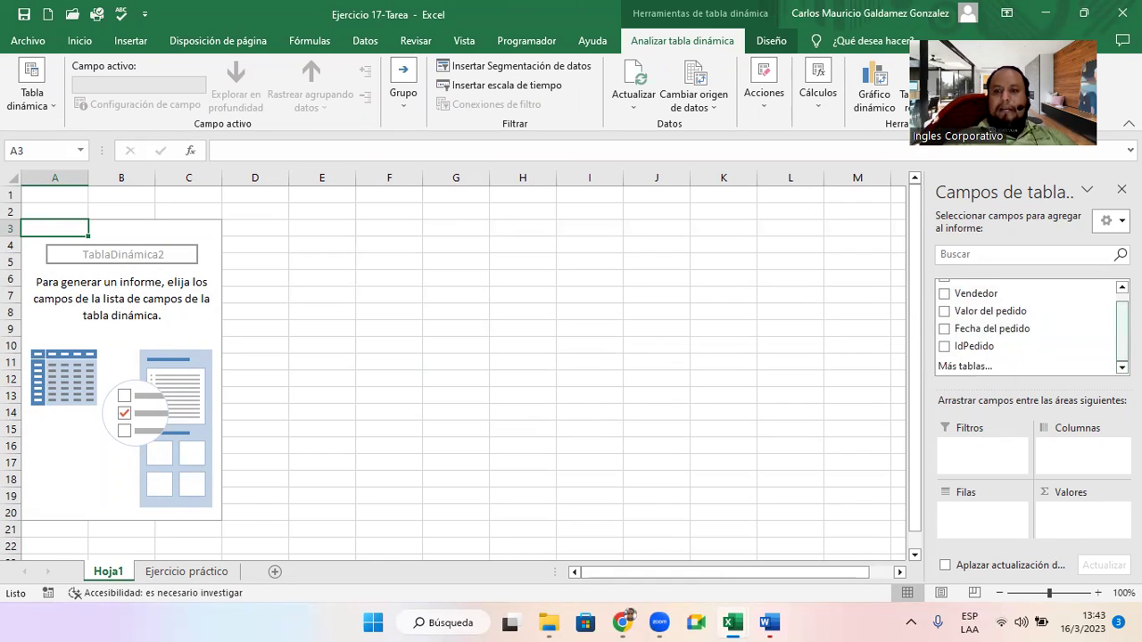
drag(1121, 335, 1122, 320)
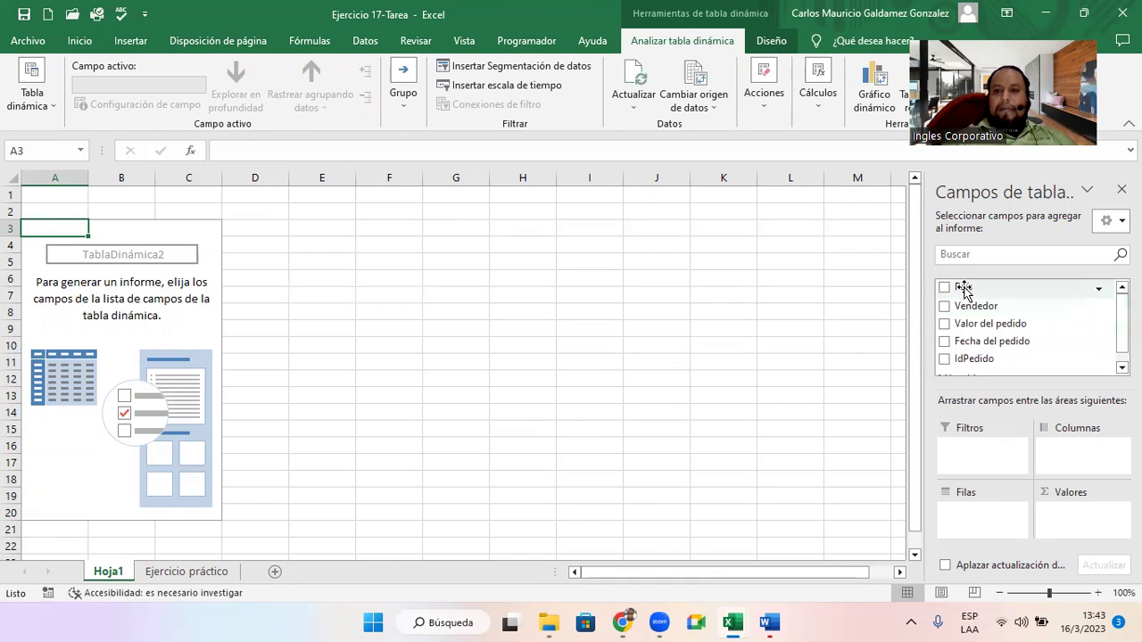
drag(964, 288, 969, 511)
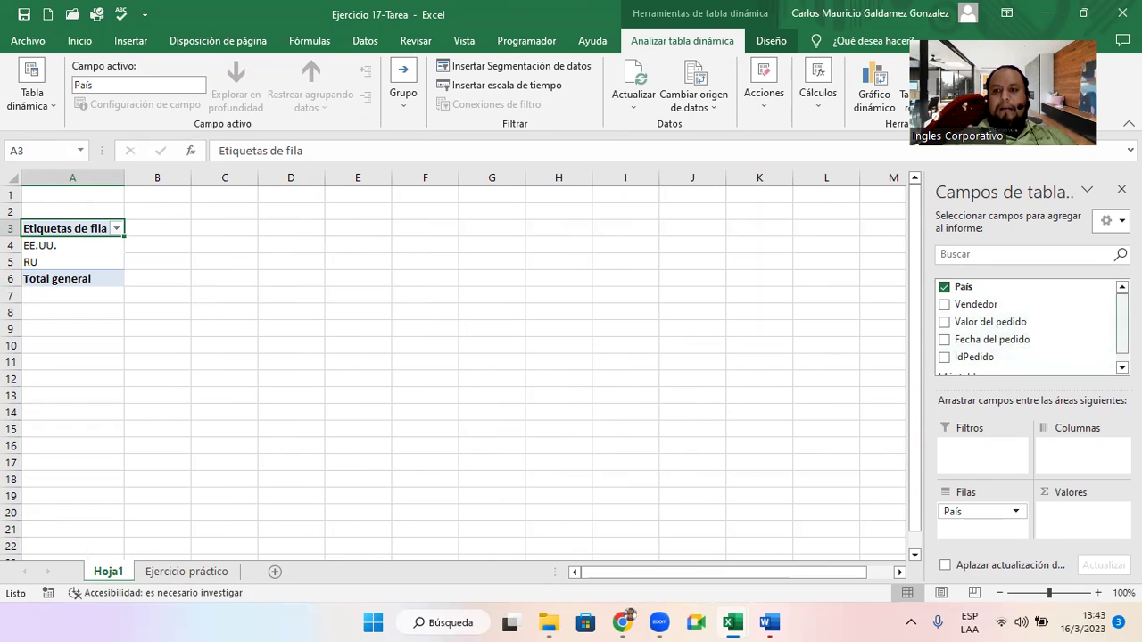
scroll(999, 330, down, 1)
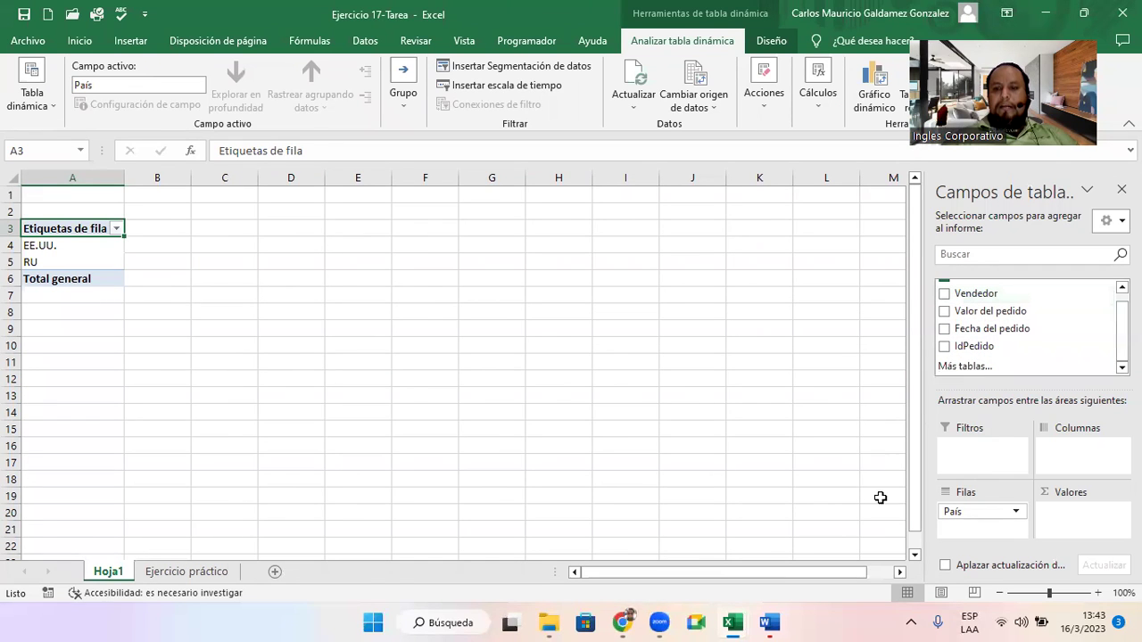
click(181, 576)
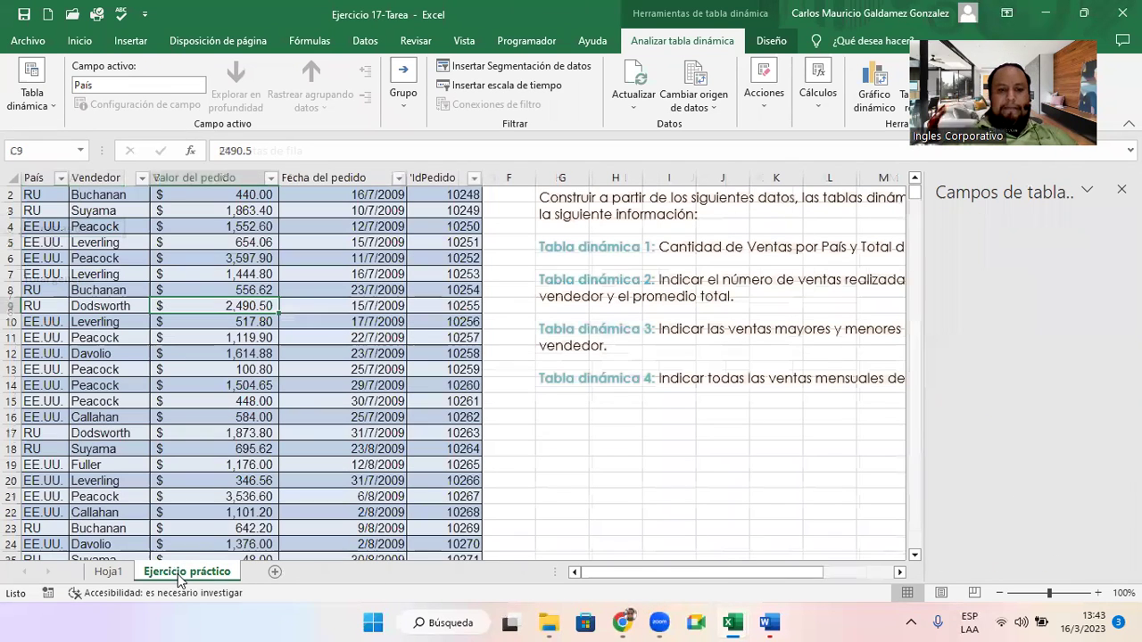
click(116, 573)
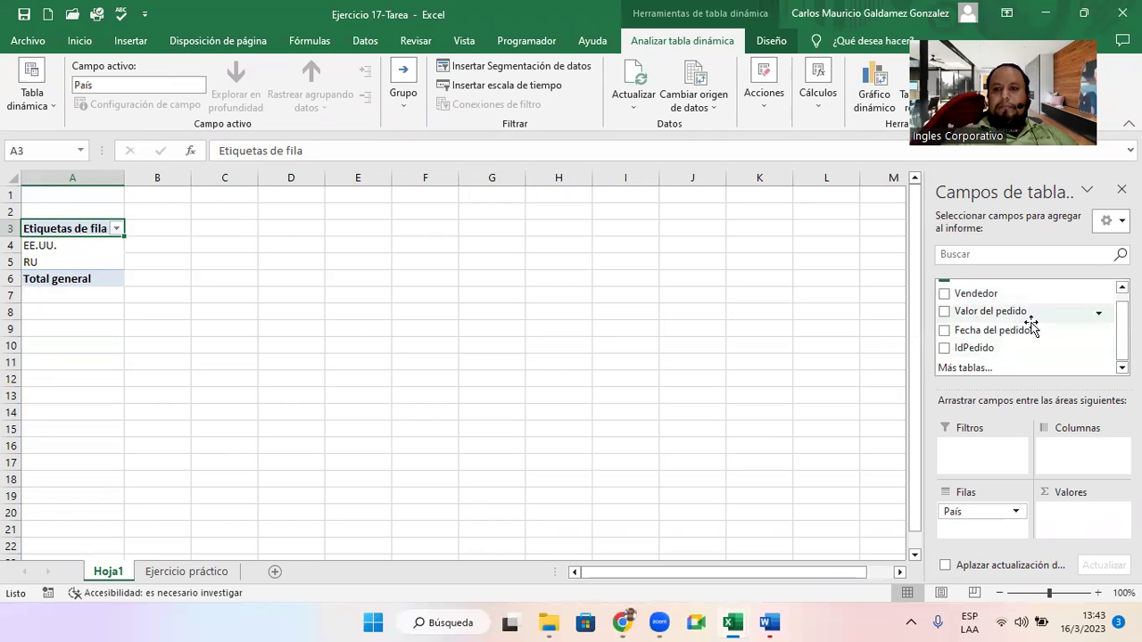
mouse_move(1015, 313)
mouse_down()
mouse_move(1056, 522)
mouse_move(1069, 520)
mouse_up()
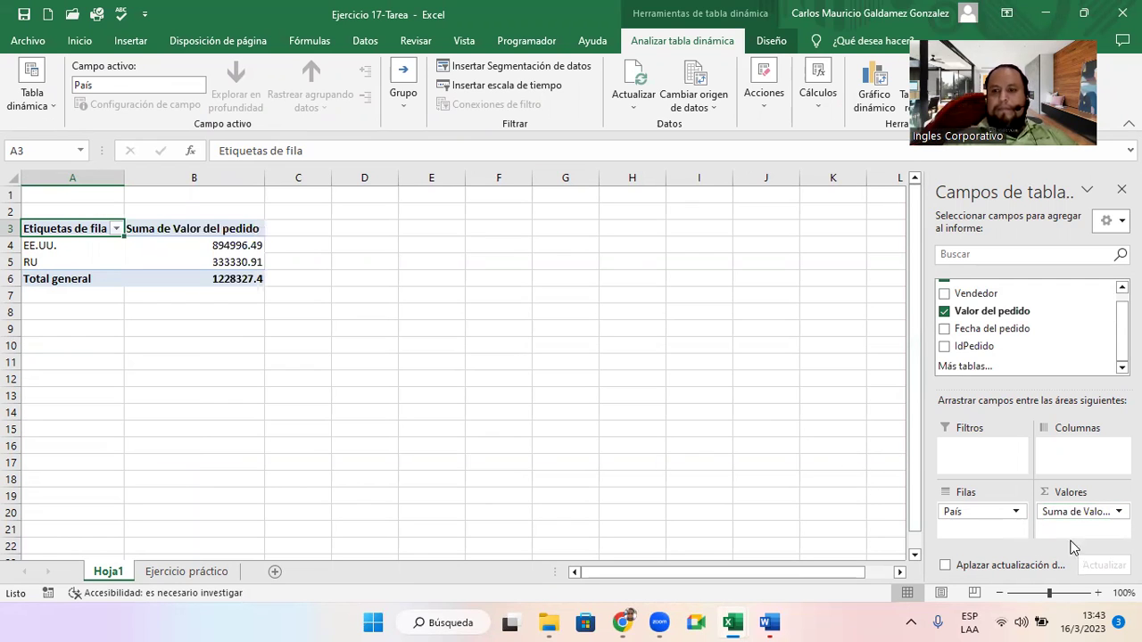
scroll(1026, 330, up, 1)
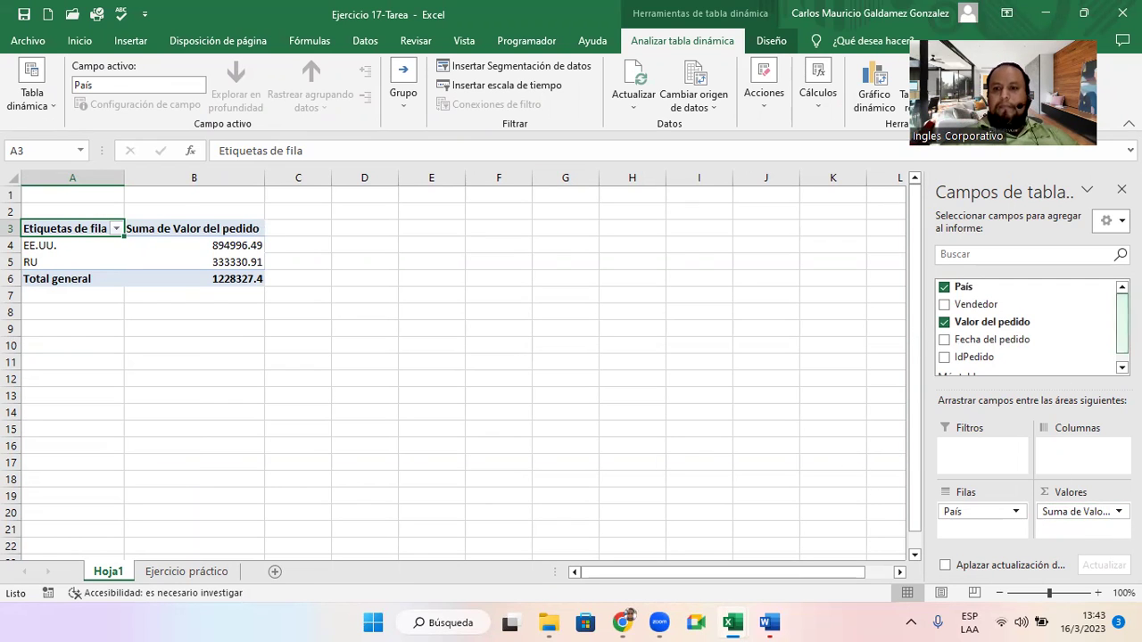
drag(975, 309, 1066, 448)
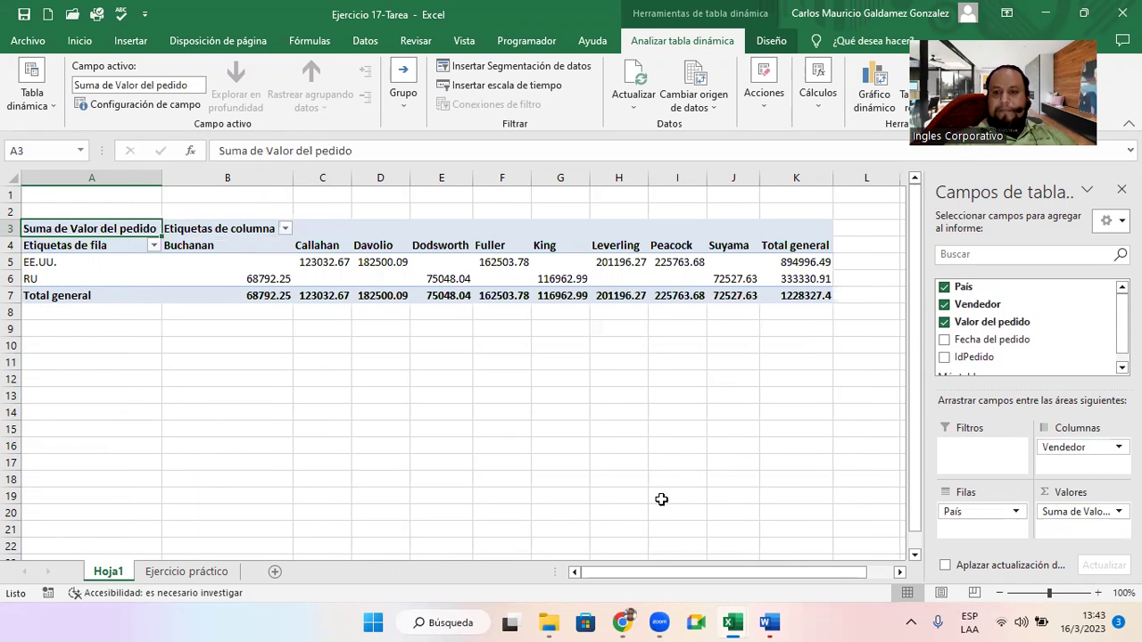
Open File Explorer on the Ejercicios folder from the taskbar
click(550, 623)
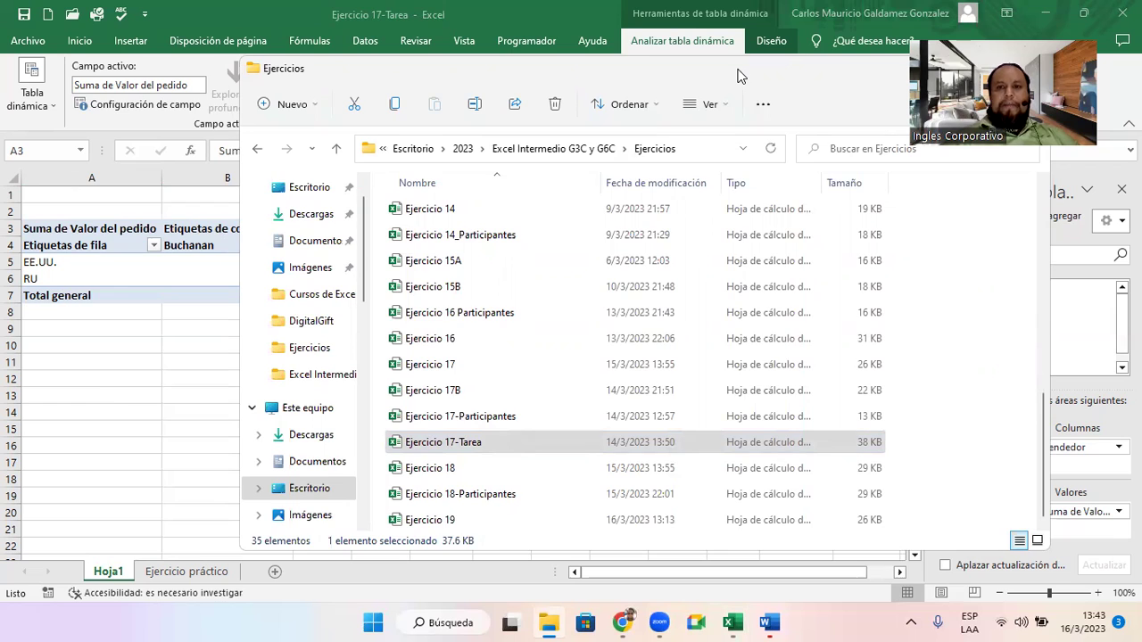
Move the Explorer window left and minimize it to reveal the Hoja1 pivot table
drag(790, 67, 627, 62)
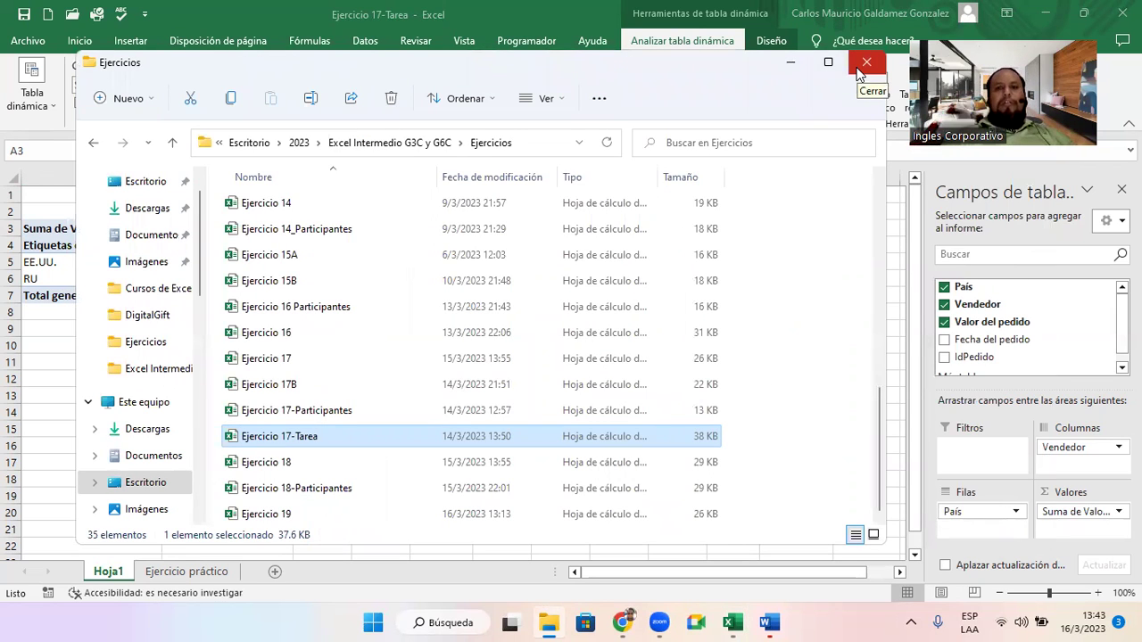
click(789, 67)
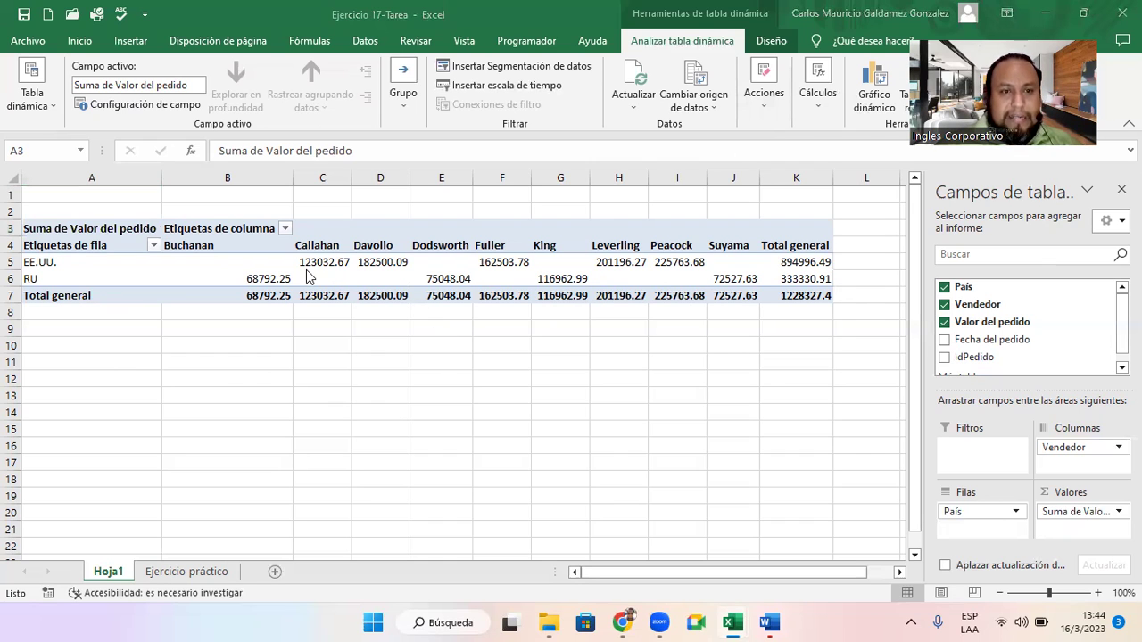
Select the EE.UU. row values and King's RU total in the pivot table, then go to Insertar
drag(130, 263, 571, 276)
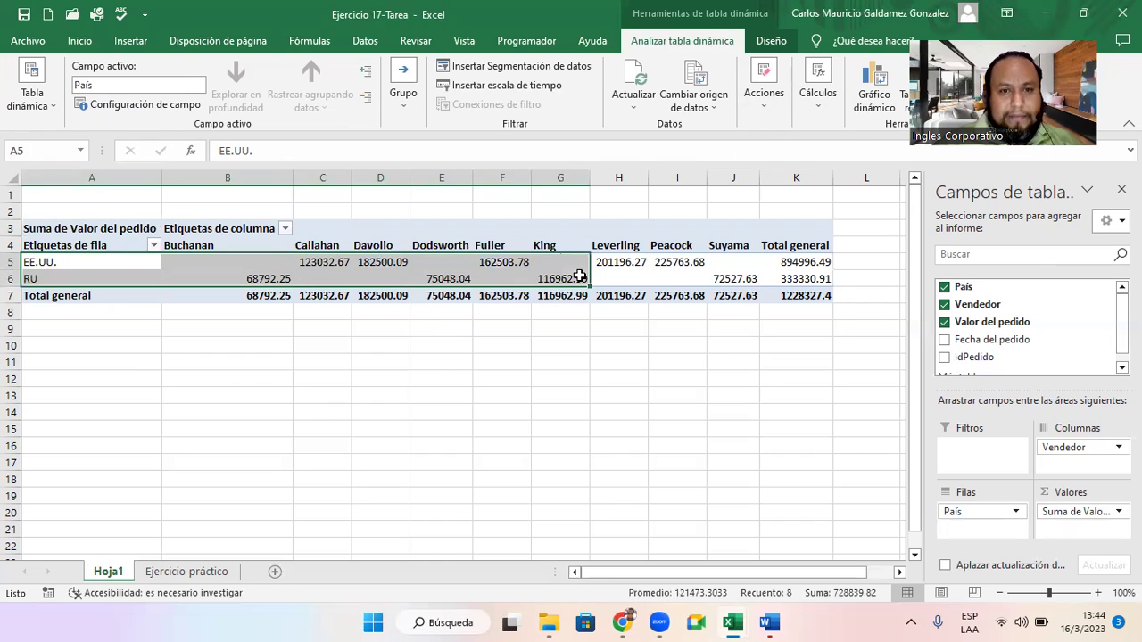
click(571, 276)
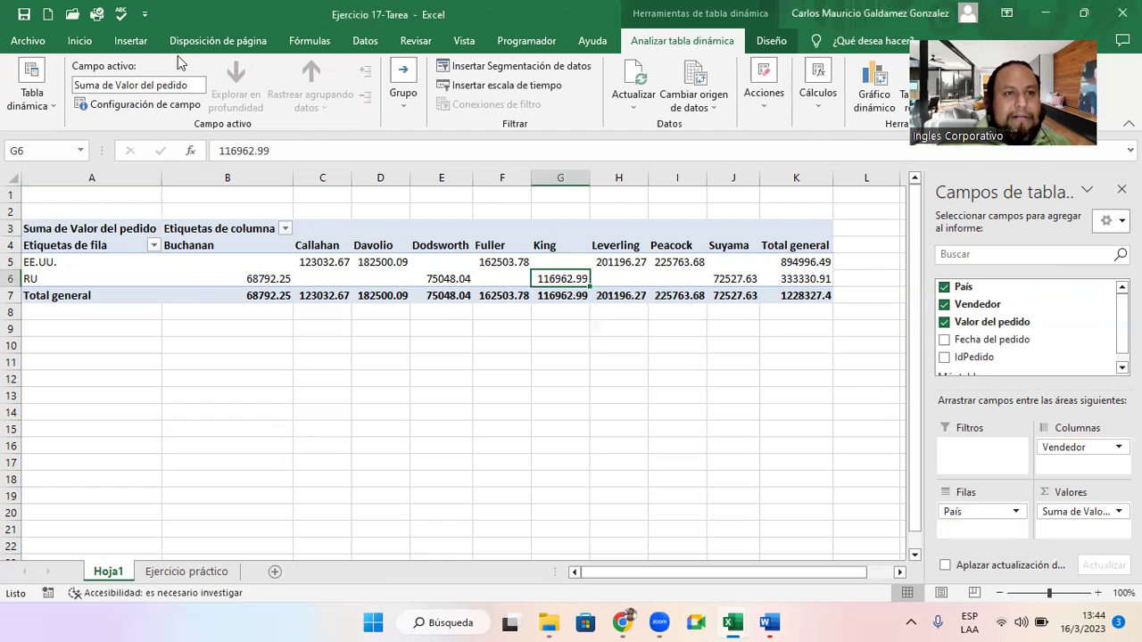
click(127, 42)
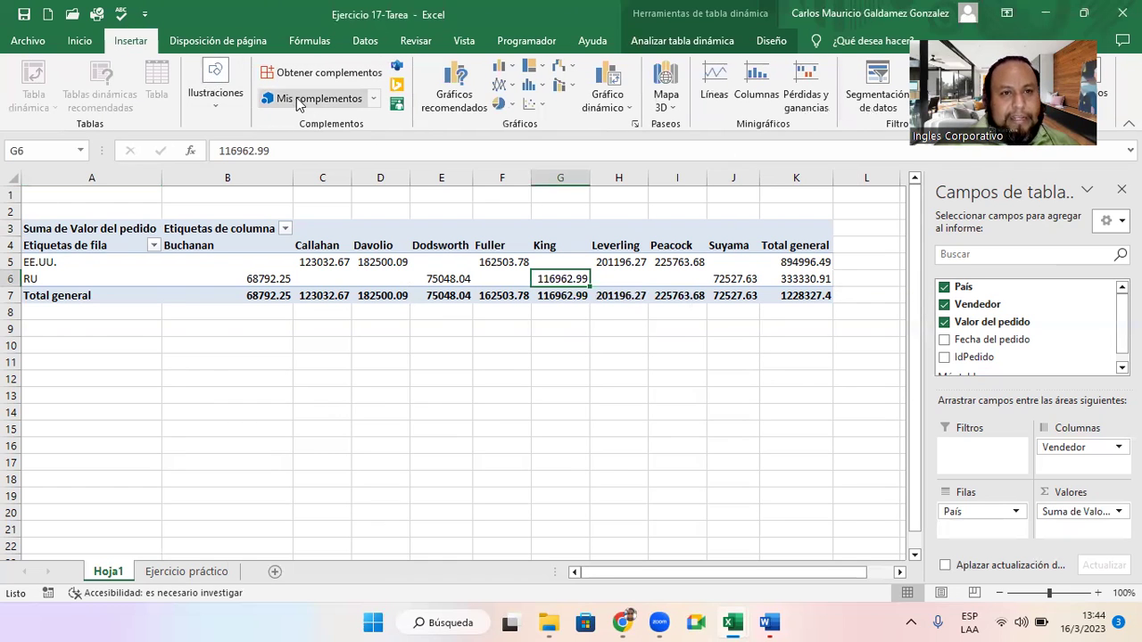
Open the pivot chart dialog and preview the stacked line, 3D pie, pie-of-pie, bar-of-pie and doughnut types
click(438, 105)
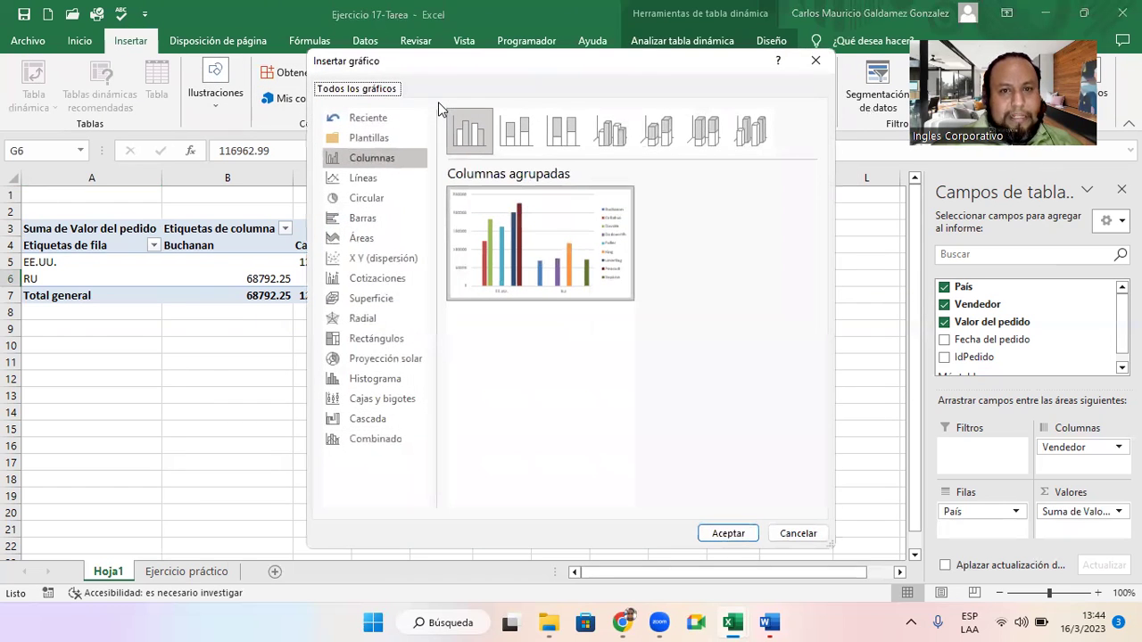
key(Escape)
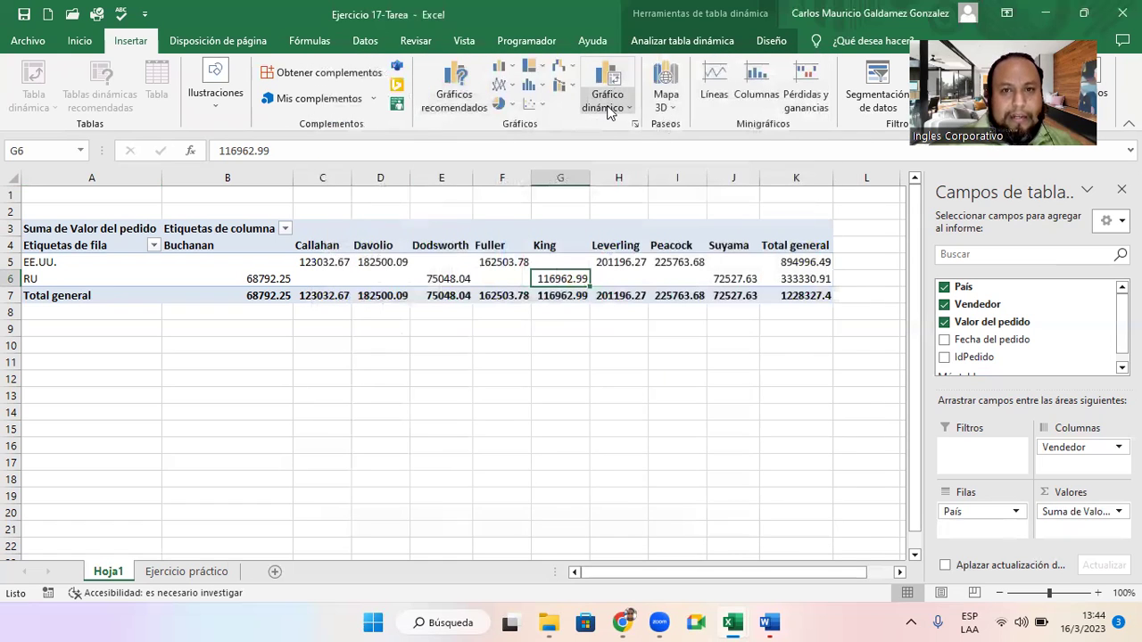
click(610, 108)
click(612, 78)
mouse_move(529, 244)
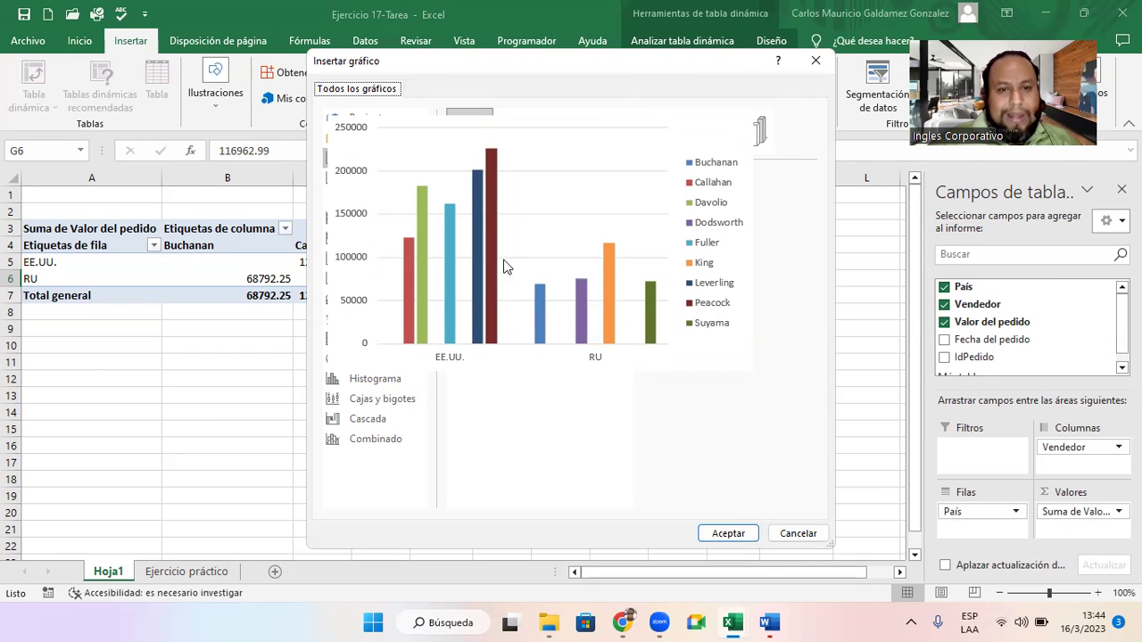
click(374, 180)
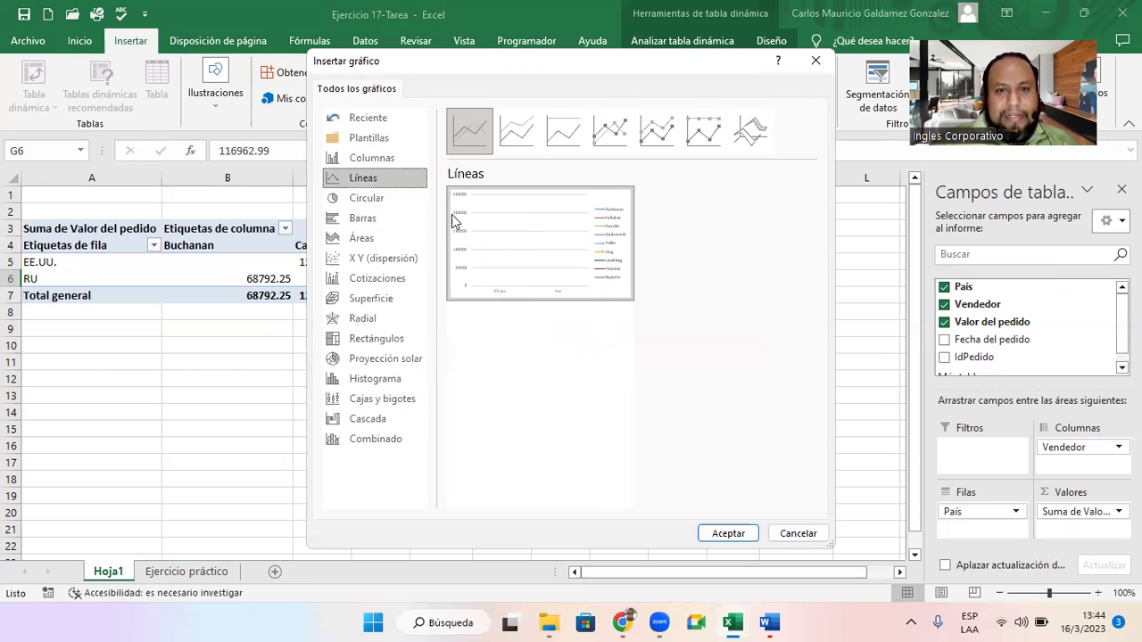
click(519, 136)
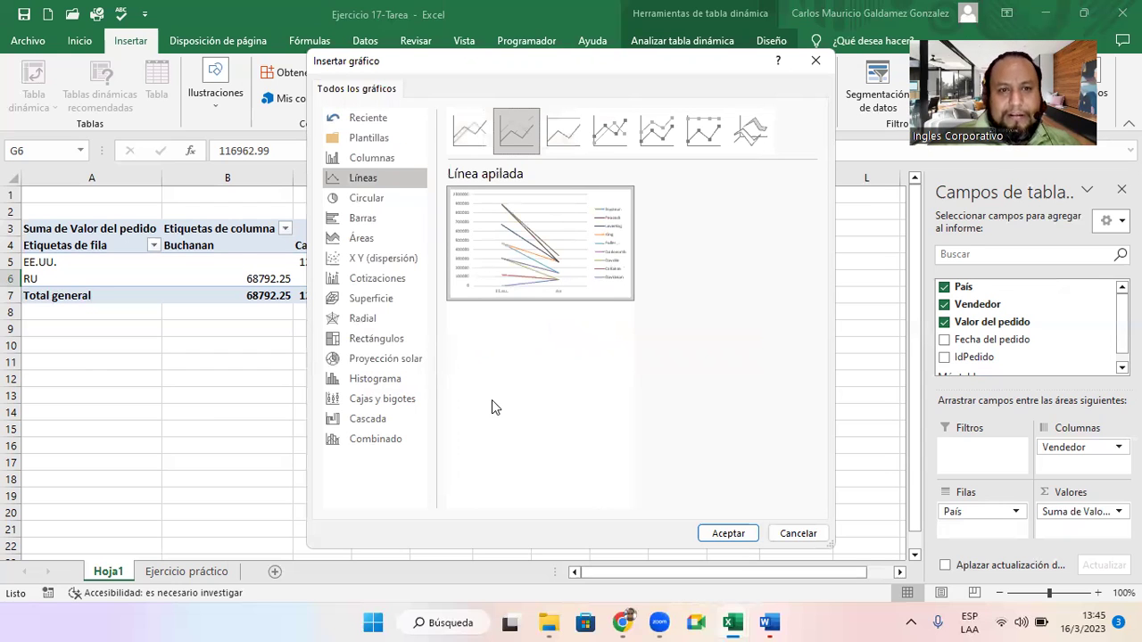
click(396, 201)
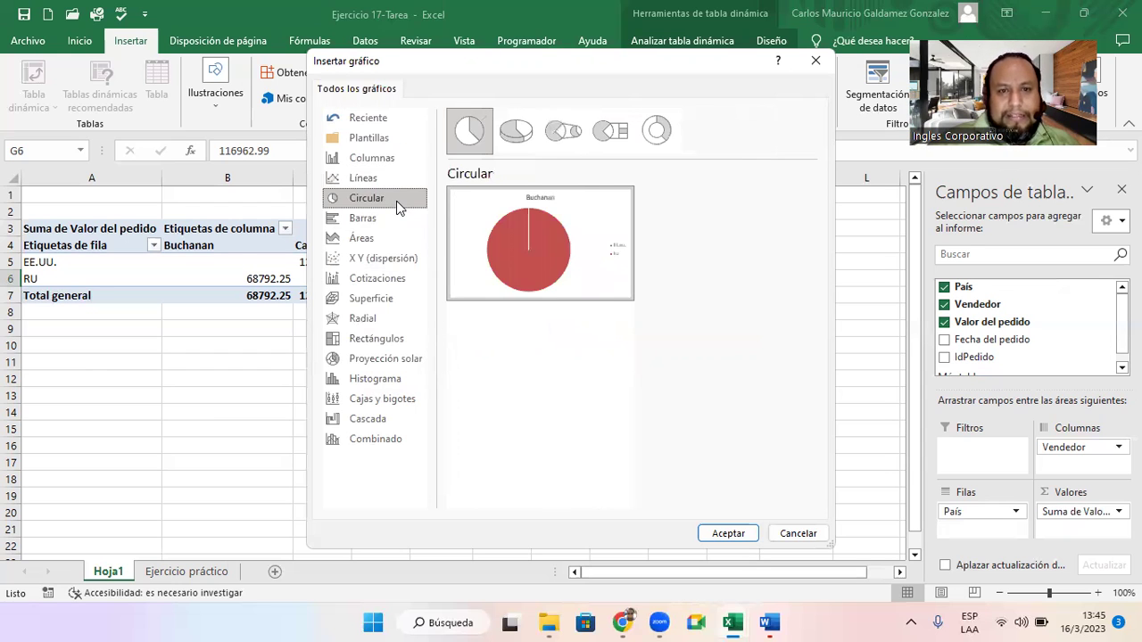
click(518, 134)
click(573, 143)
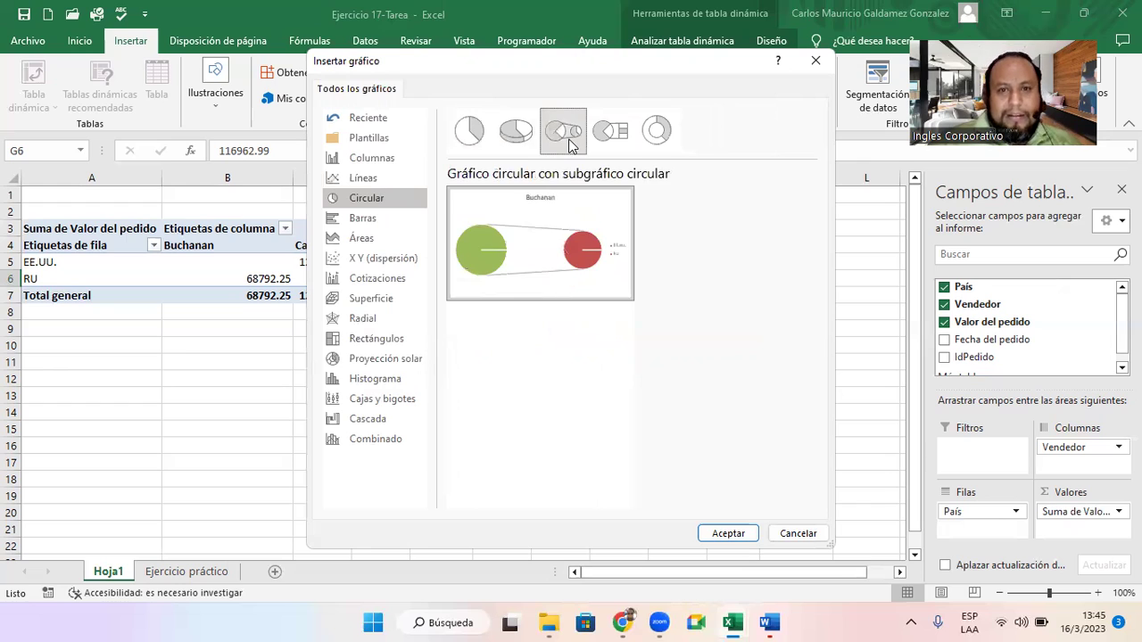
click(606, 145)
click(658, 134)
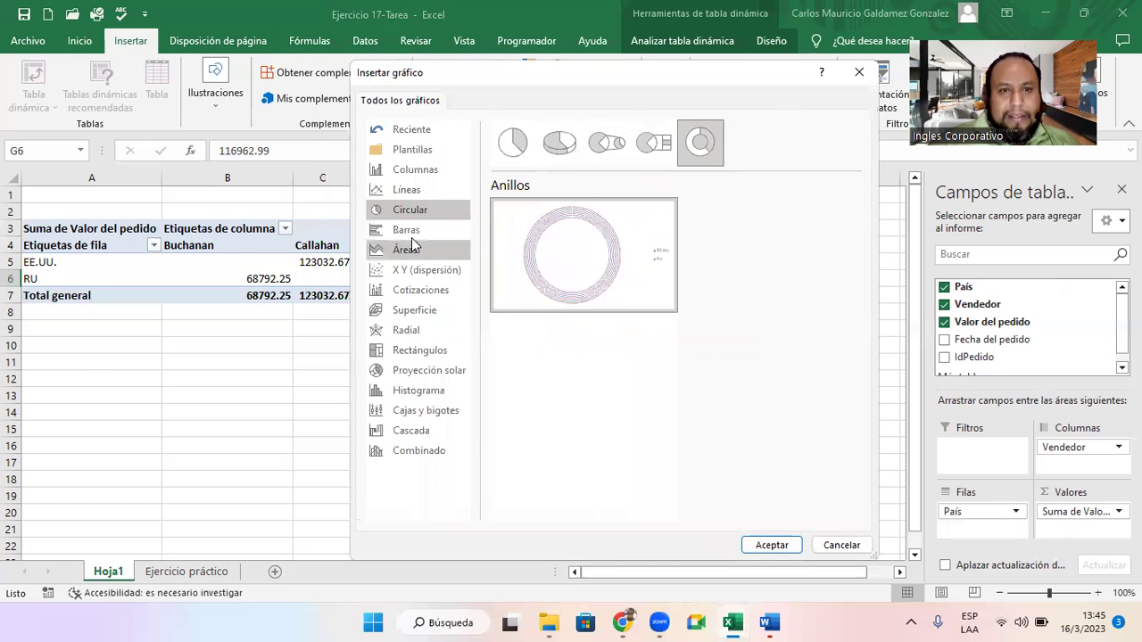
Insert a stacked bar pivot chart and move it below the pivot table, rows 8–22
click(412, 231)
click(559, 142)
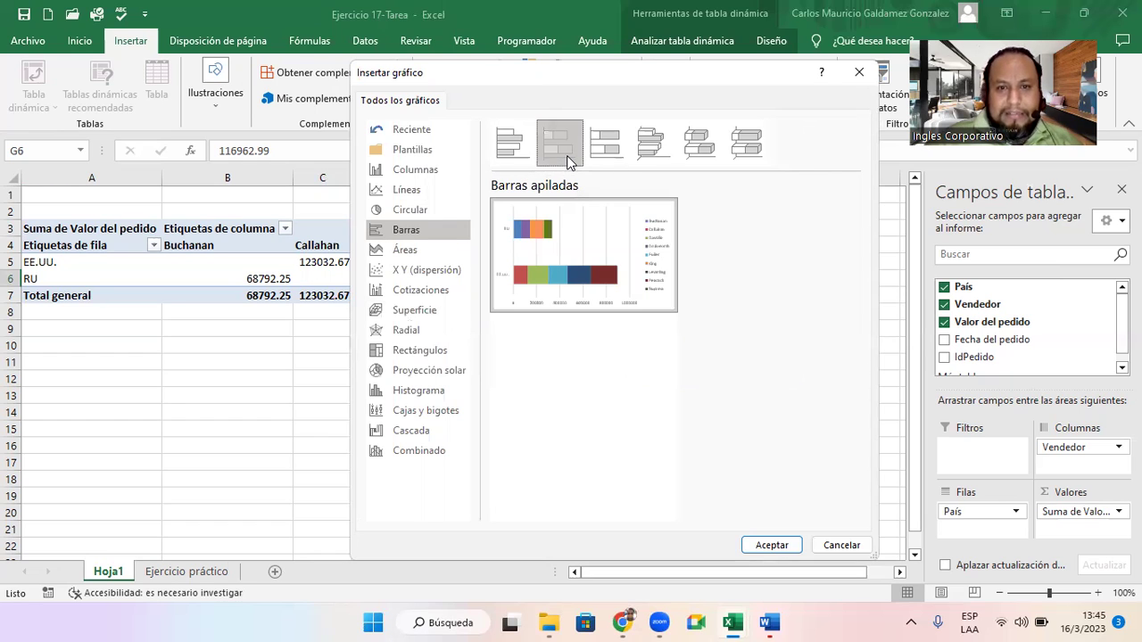
mouse_move(573, 230)
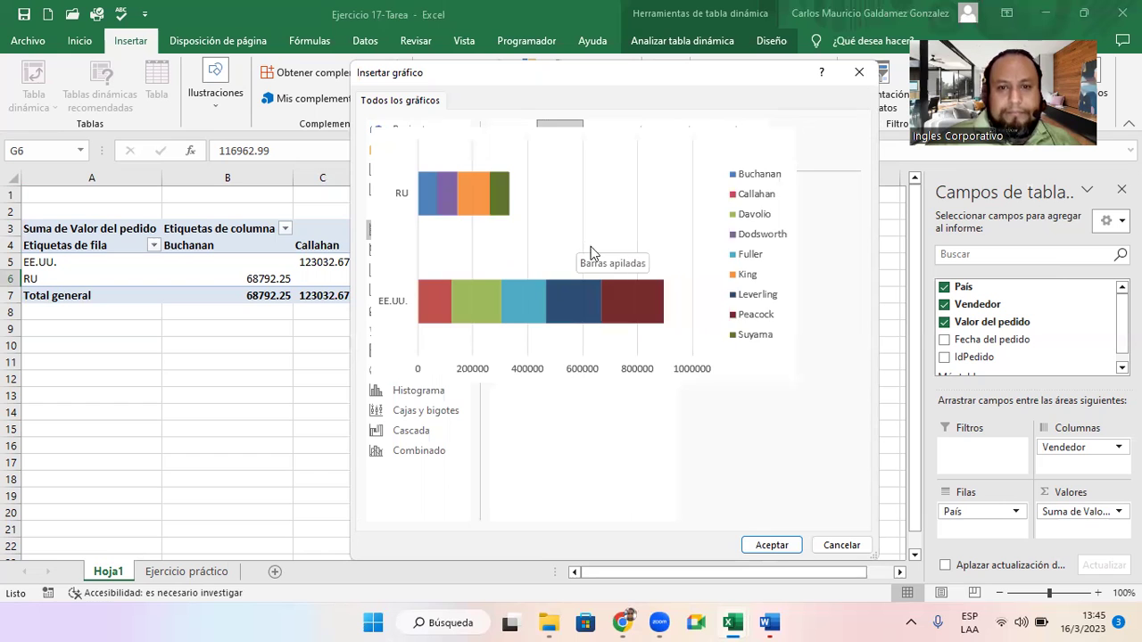
click(771, 546)
drag(574, 278, 364, 343)
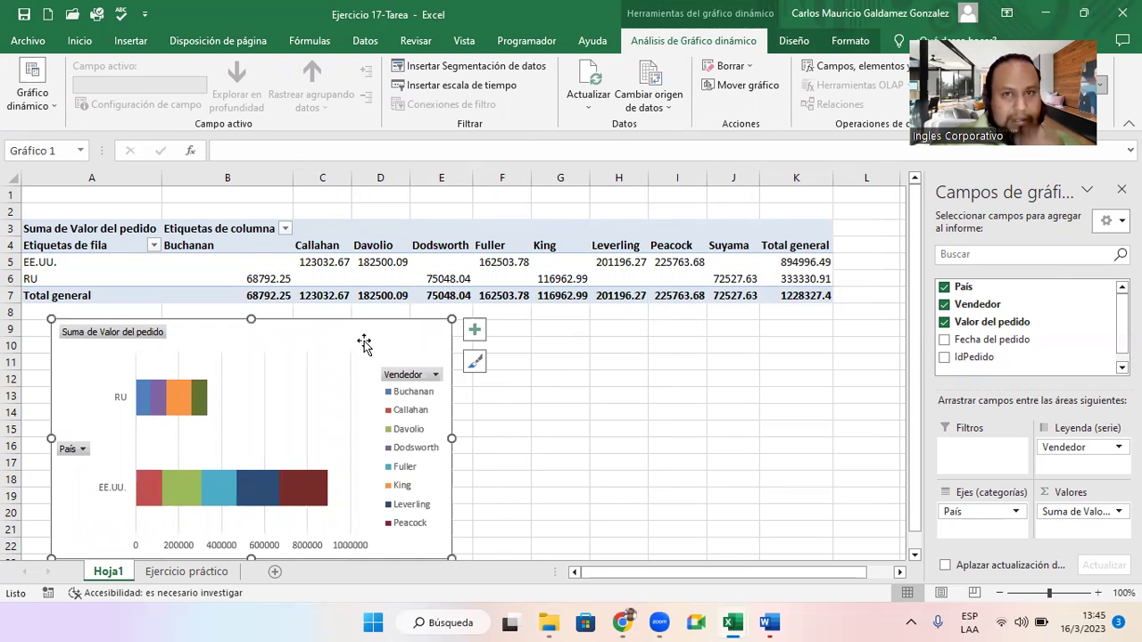
Add a Fecha del pedido timeline right of the chart and pull its end back to sep 2011
click(467, 87)
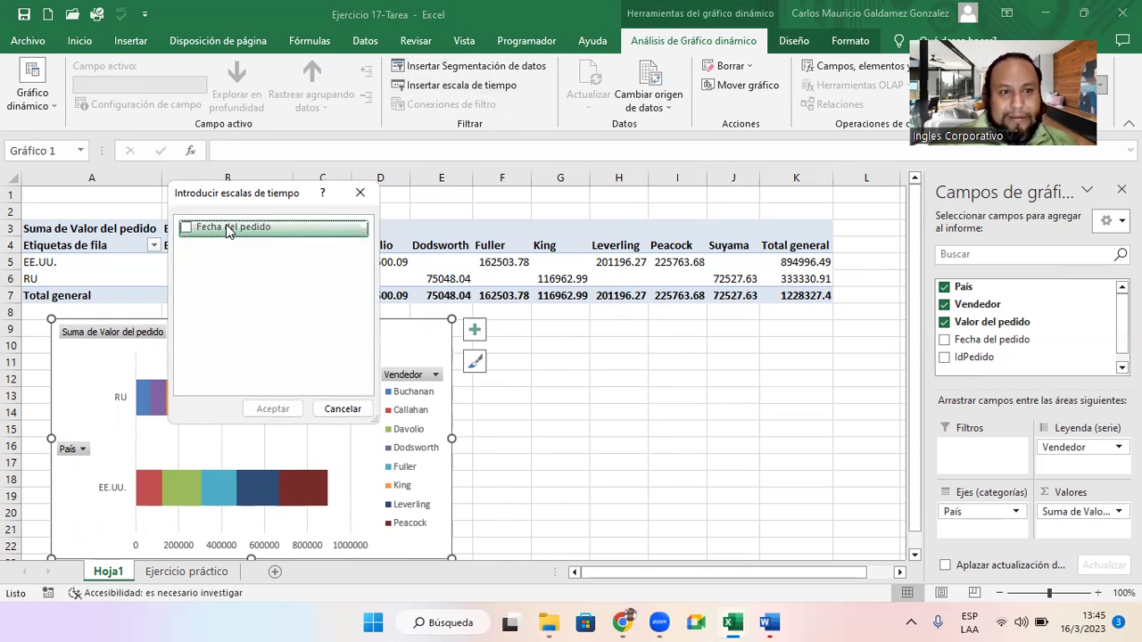
click(187, 227)
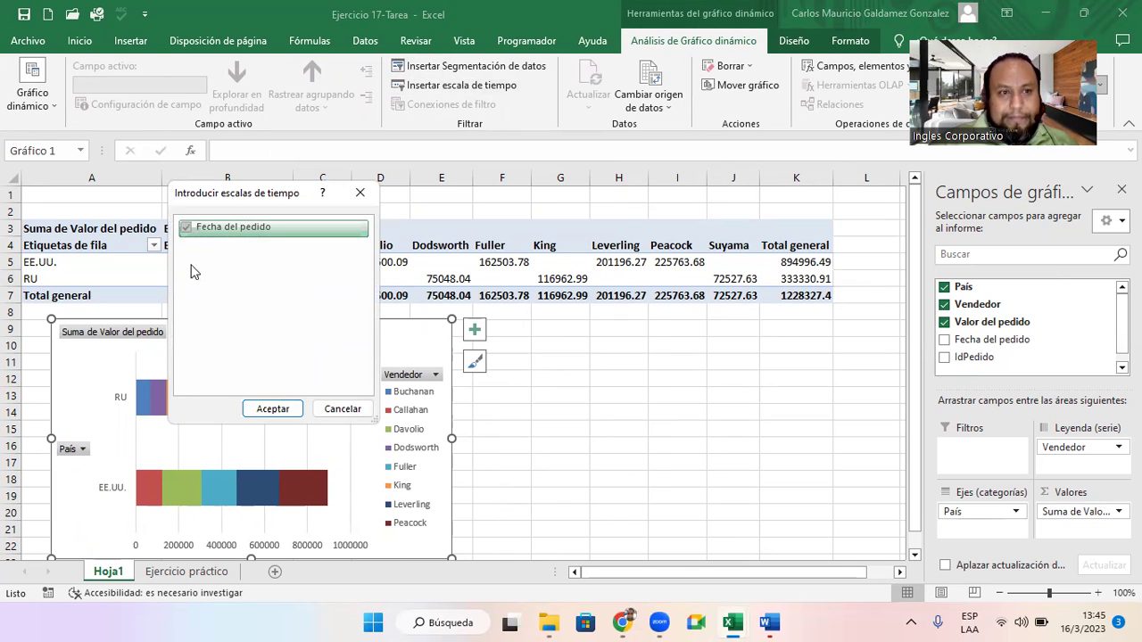
click(272, 409)
drag(609, 344, 742, 334)
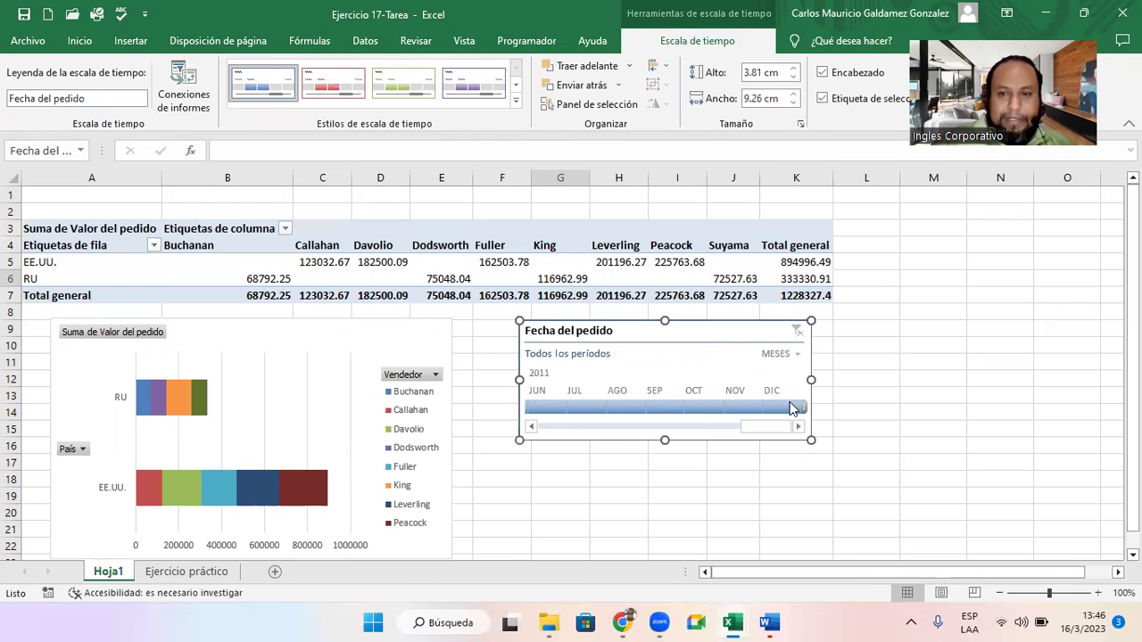
drag(804, 408, 611, 408)
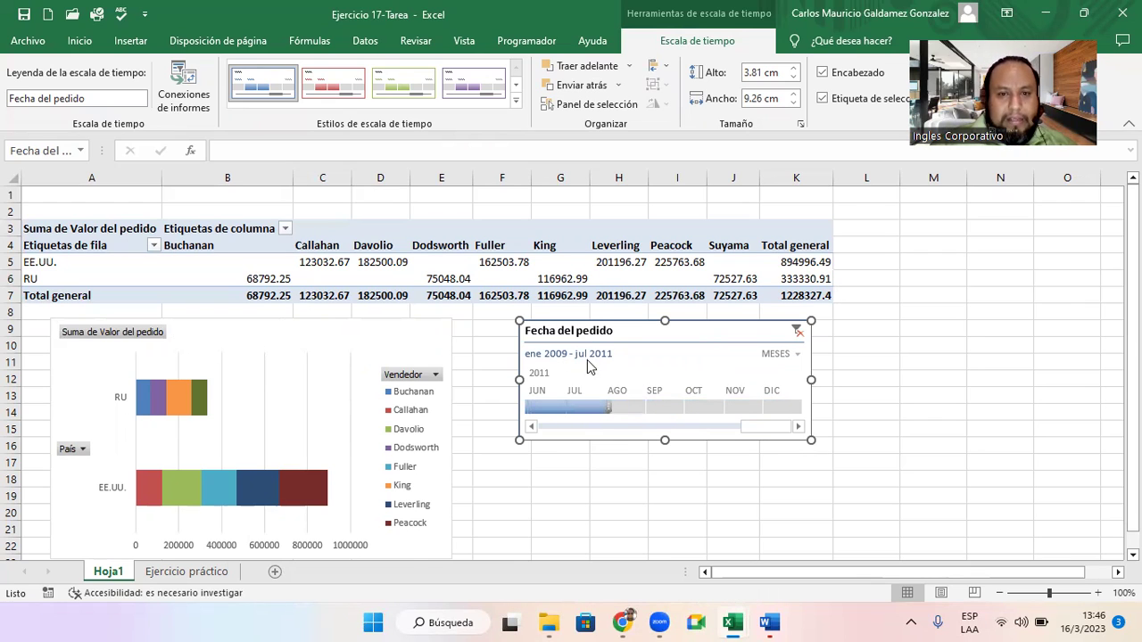
Narrow the timeline to end jul 2011, then filter single months jun–nov 2010
drag(611, 407, 532, 408)
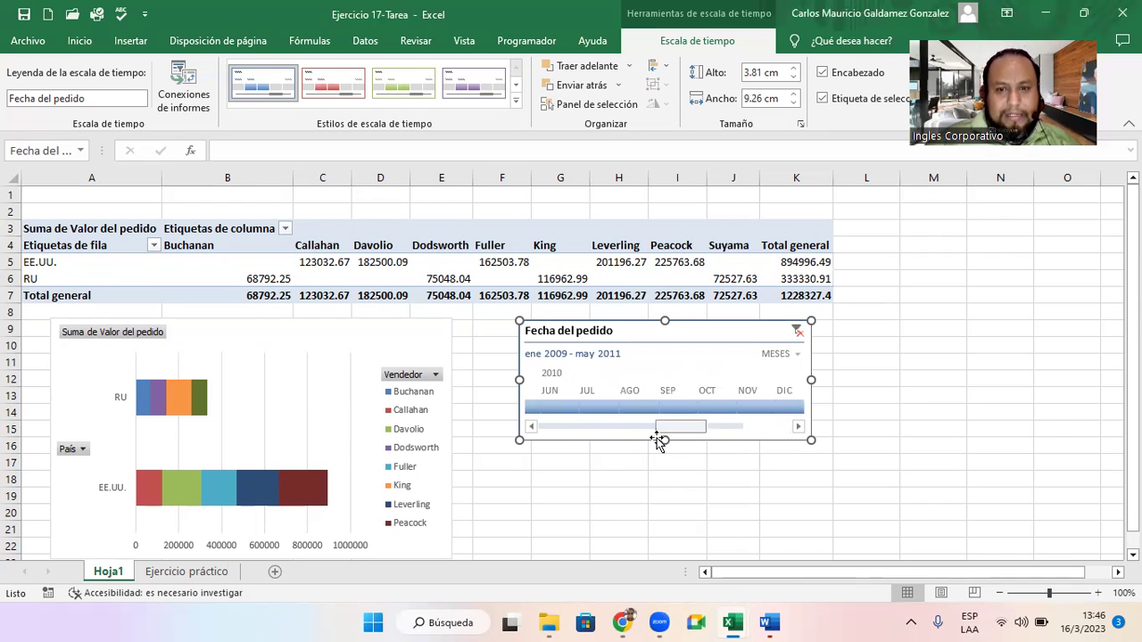
click(629, 408)
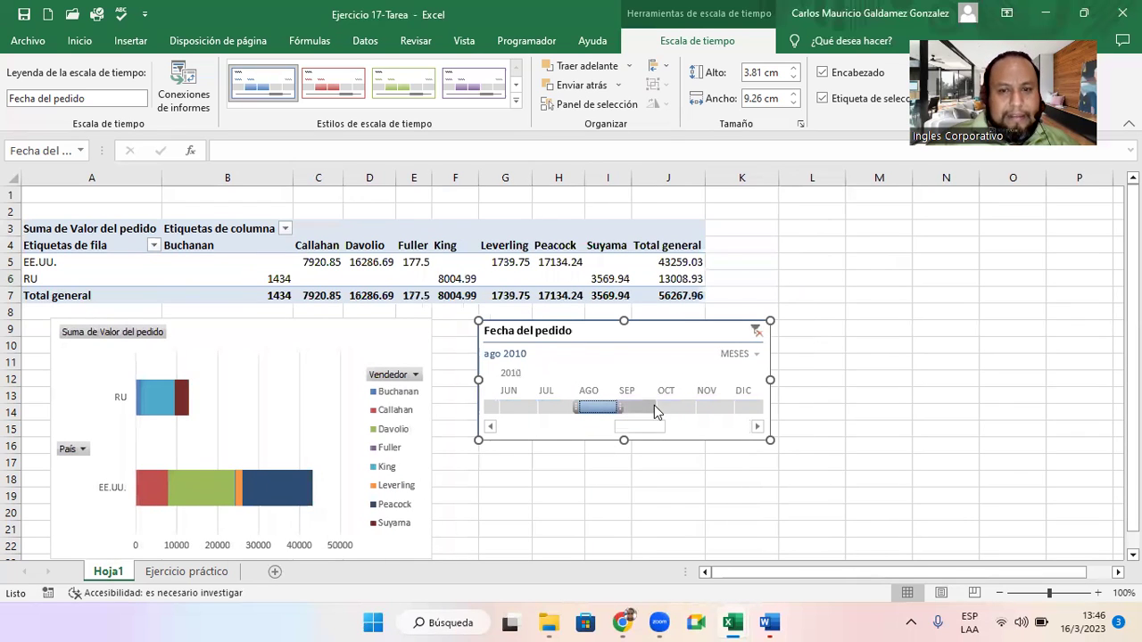
click(638, 409)
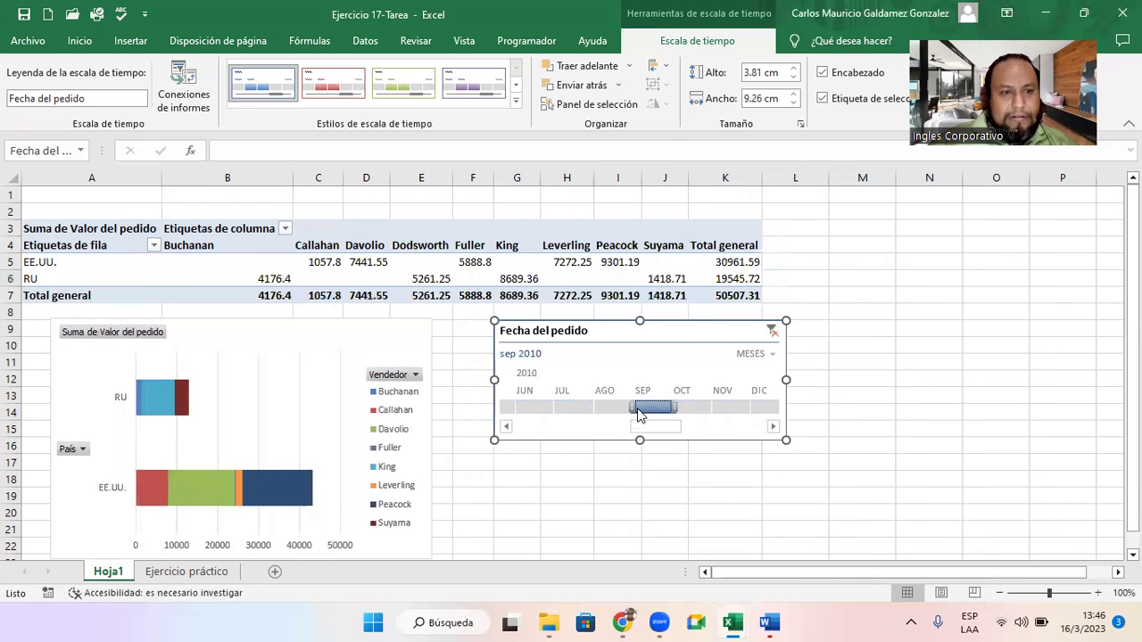
click(687, 408)
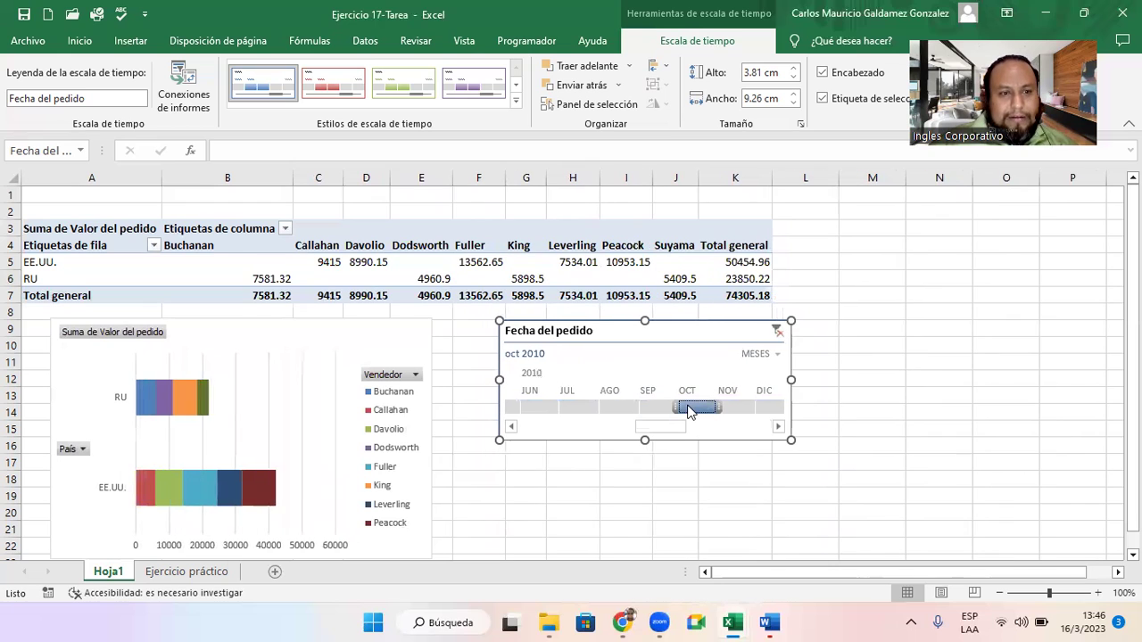
click(727, 409)
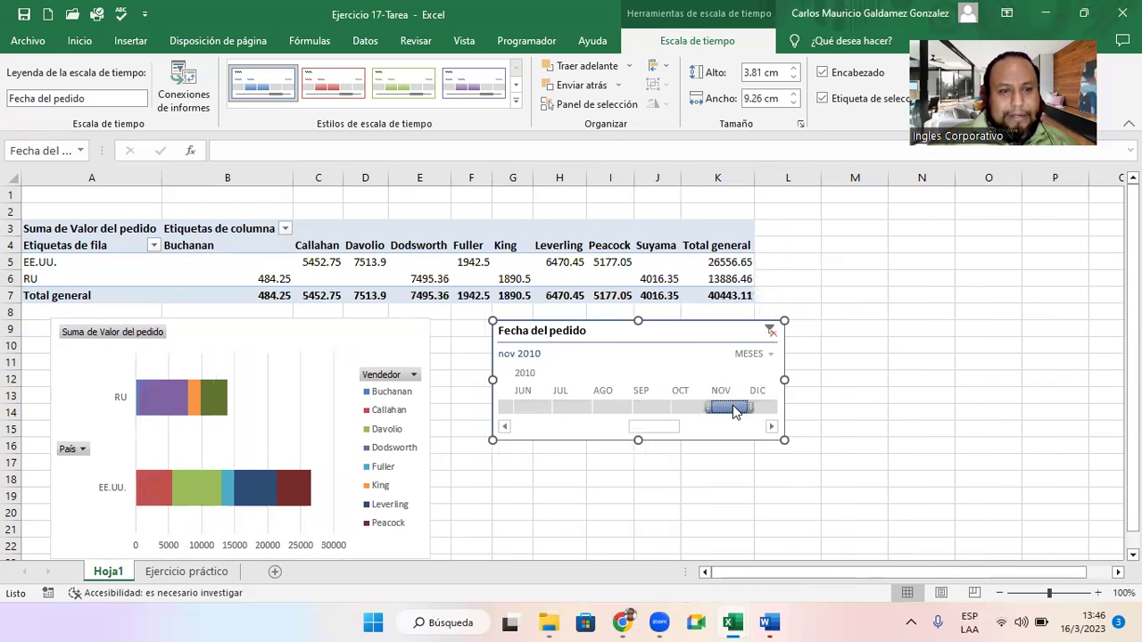
click(575, 409)
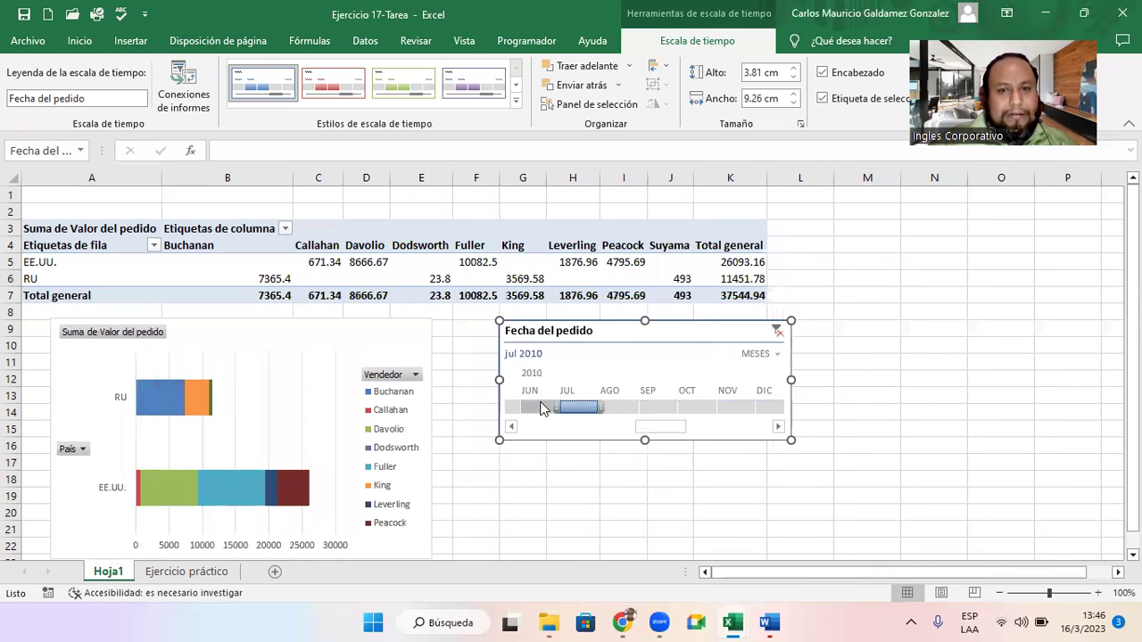
click(539, 408)
Scroll the timeline back and filter ene, feb, then abr 2009
drag(652, 429, 529, 430)
click(508, 408)
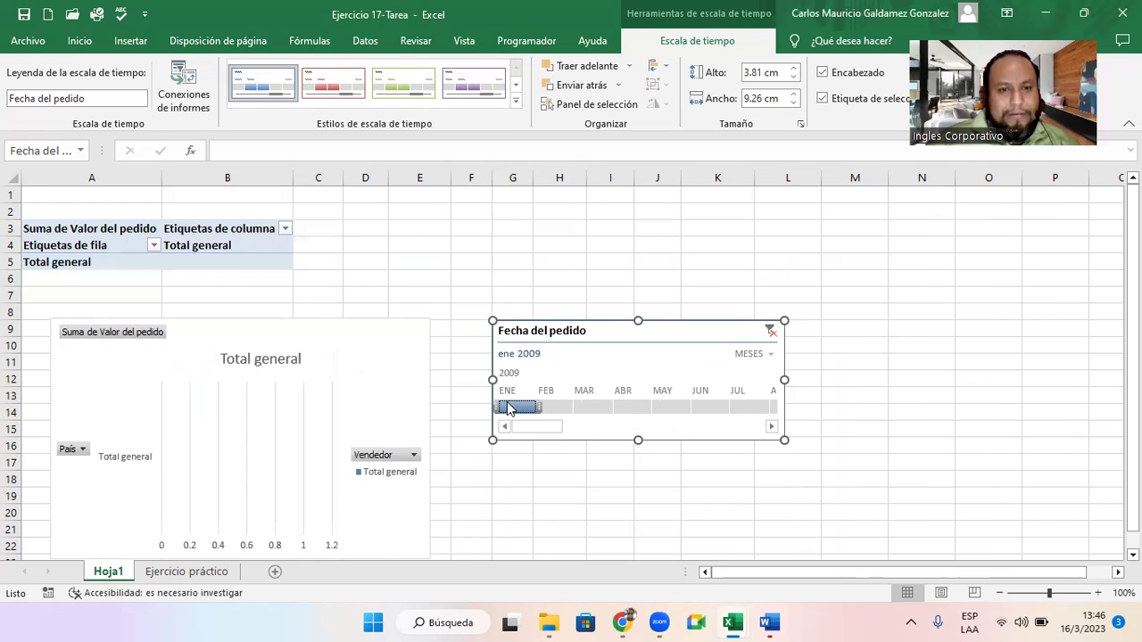
click(551, 409)
click(592, 408)
click(625, 409)
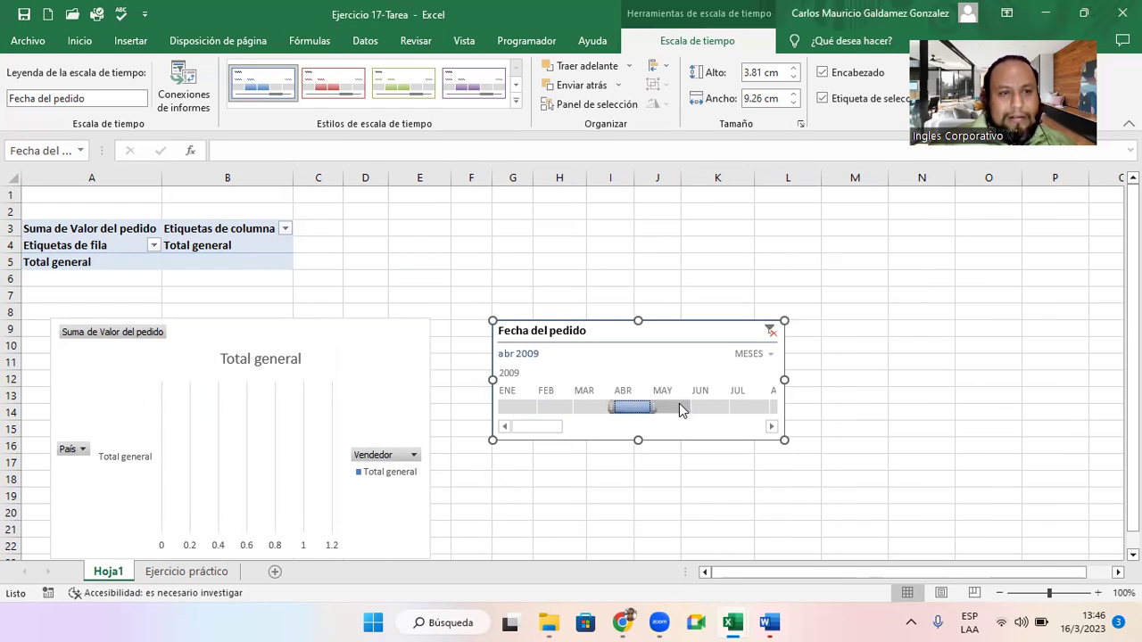
Clear the timeline filter, then filter the pivot to June and July 2009
click(771, 332)
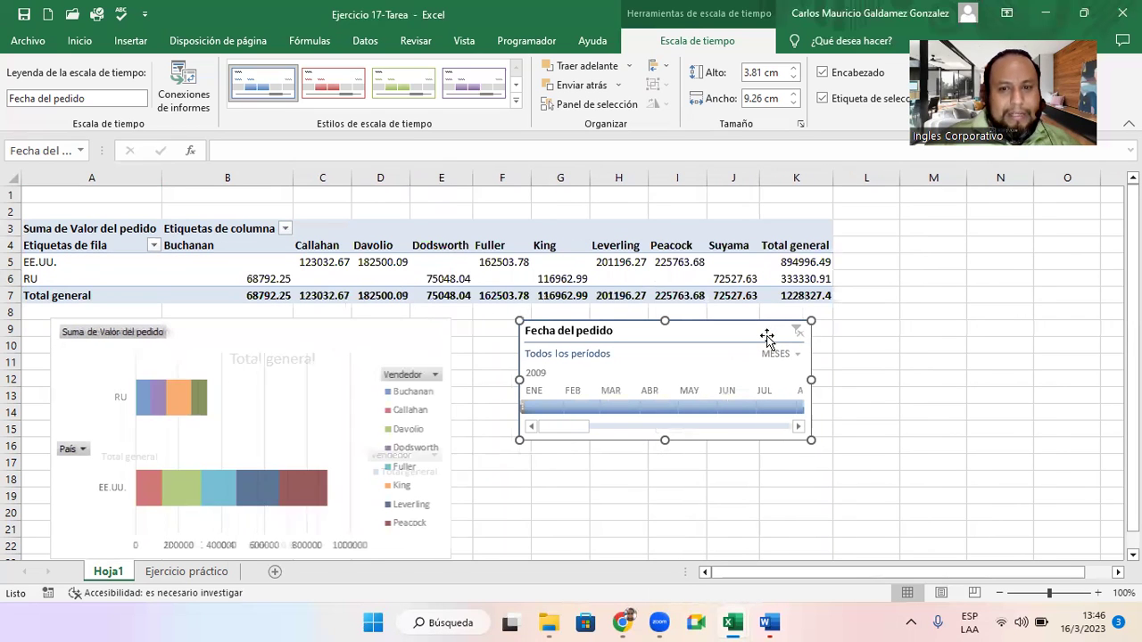
click(764, 409)
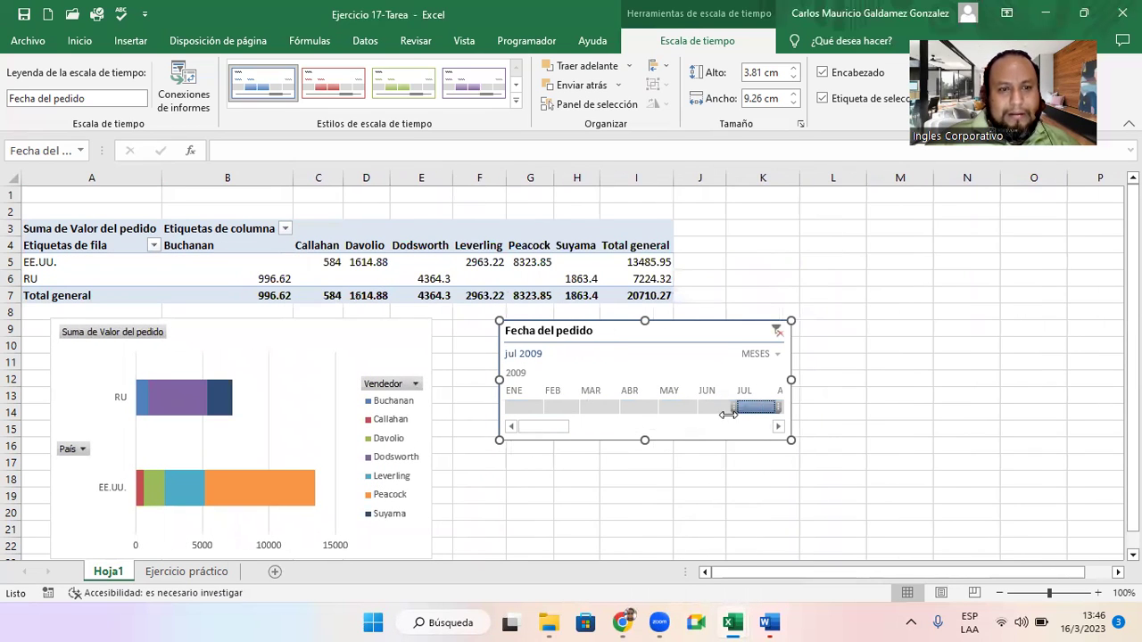
click(719, 407)
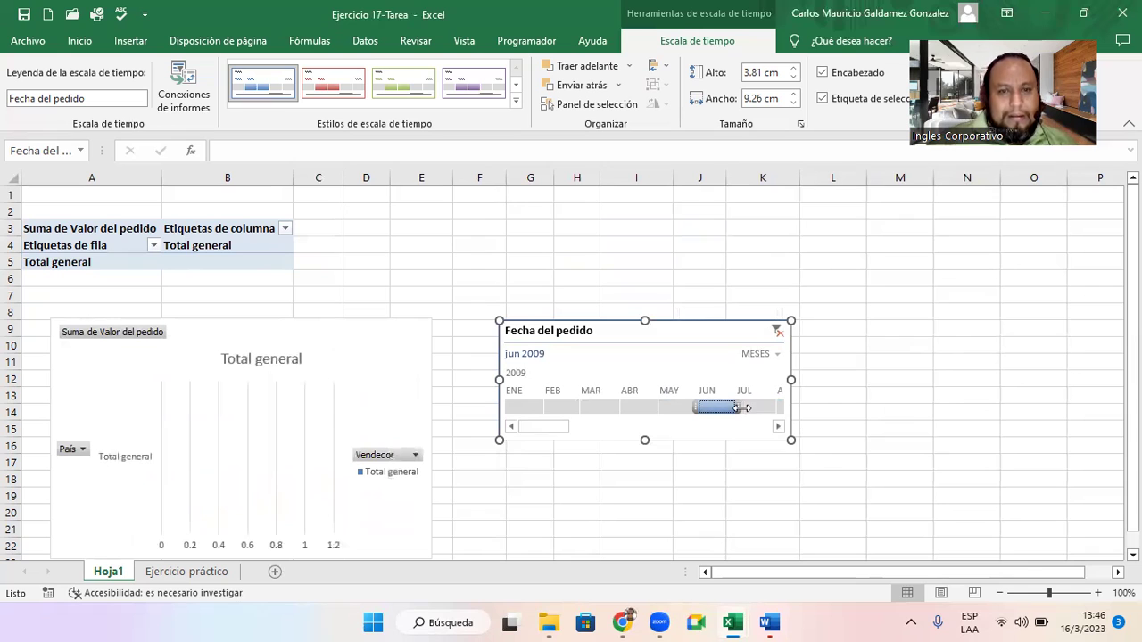
drag(739, 408, 763, 408)
scroll(572, 438, down, 3)
Filter the pivot month by month from August 2009 through May 2010
click(555, 407)
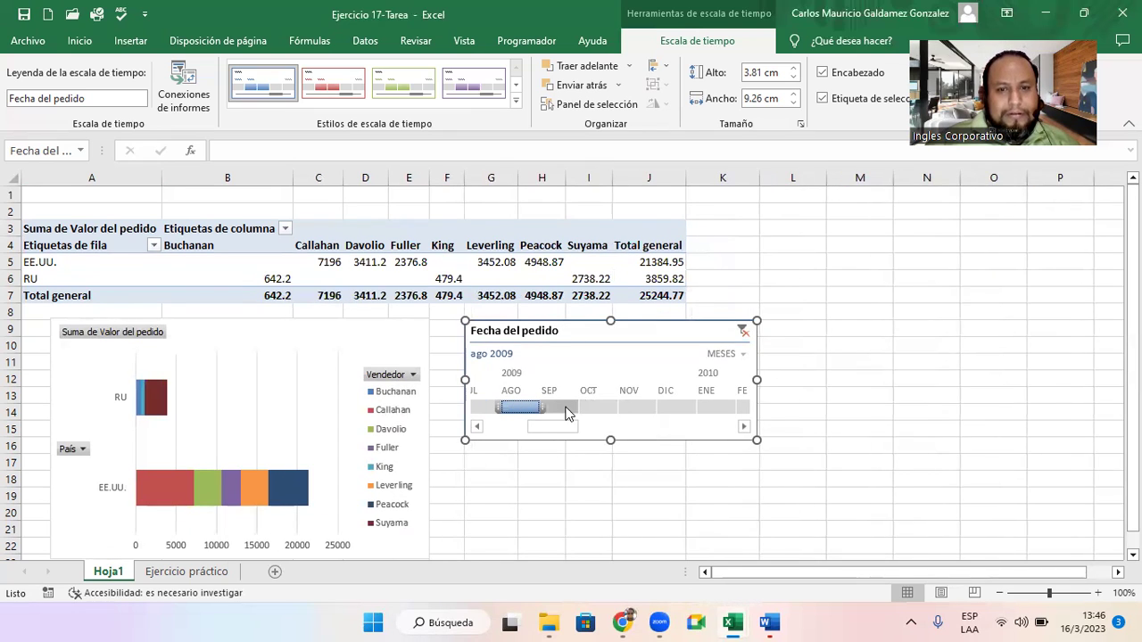
click(567, 407)
click(599, 406)
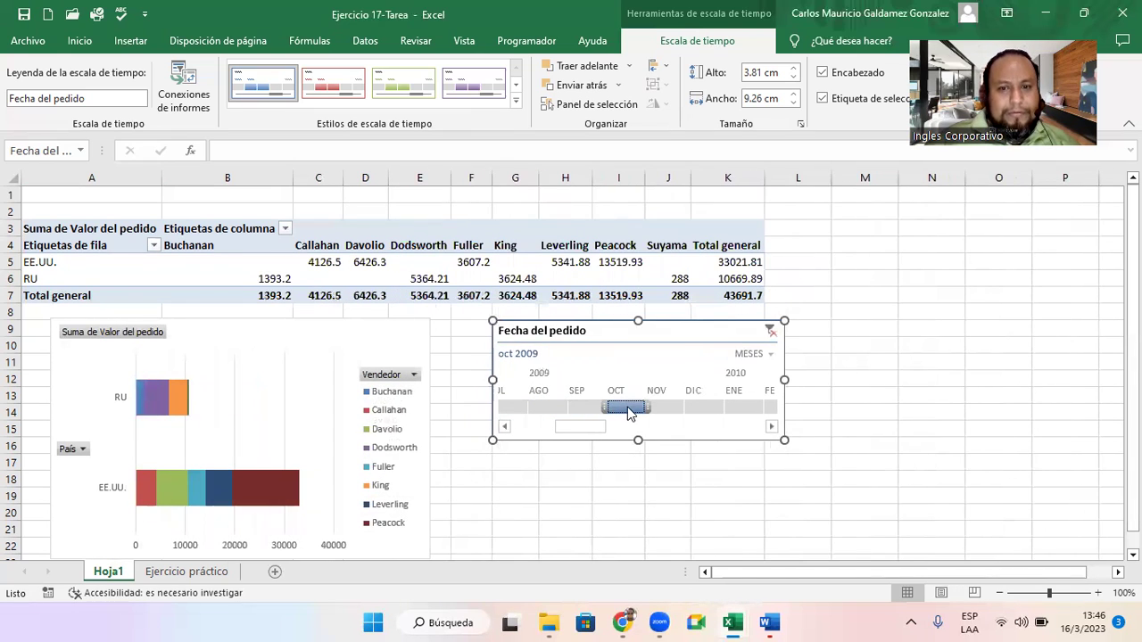
click(659, 406)
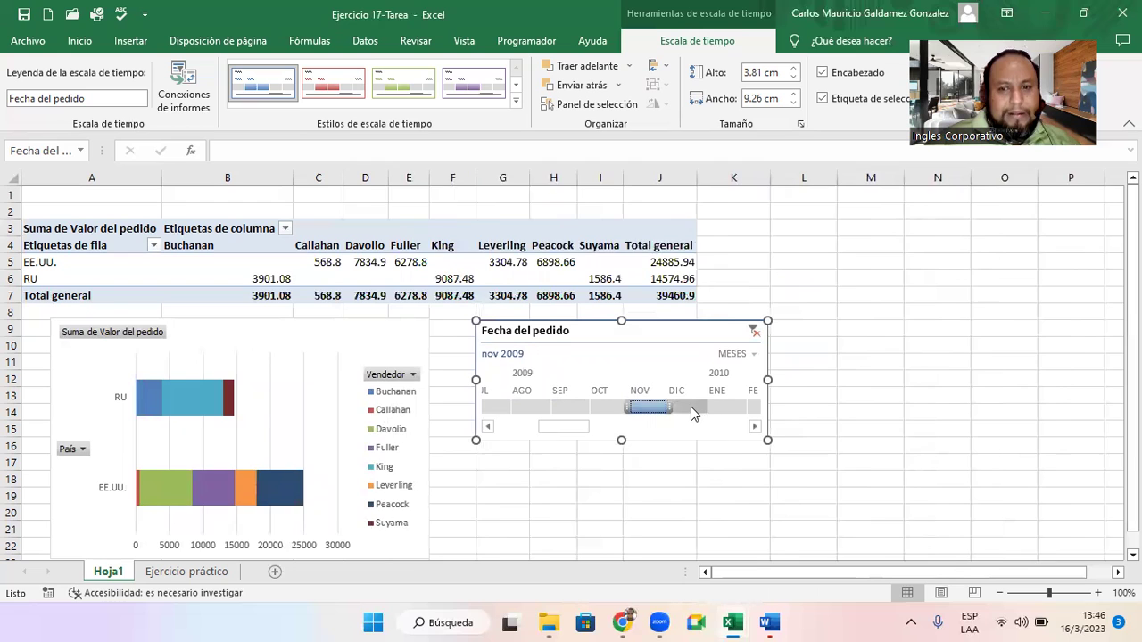
click(694, 407)
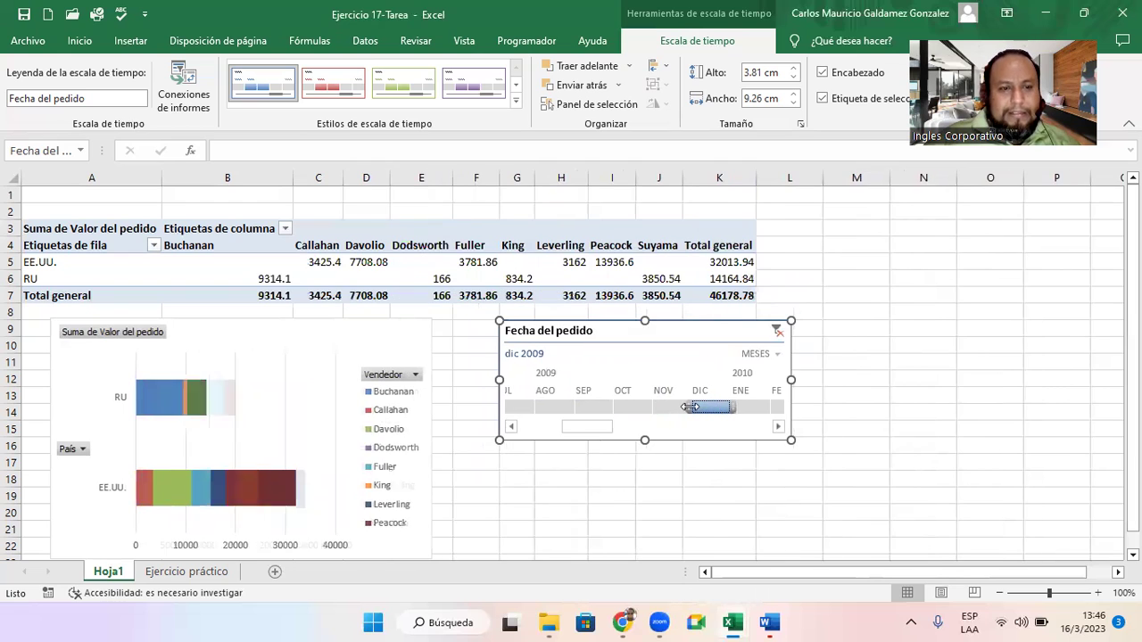
click(746, 407)
click(784, 429)
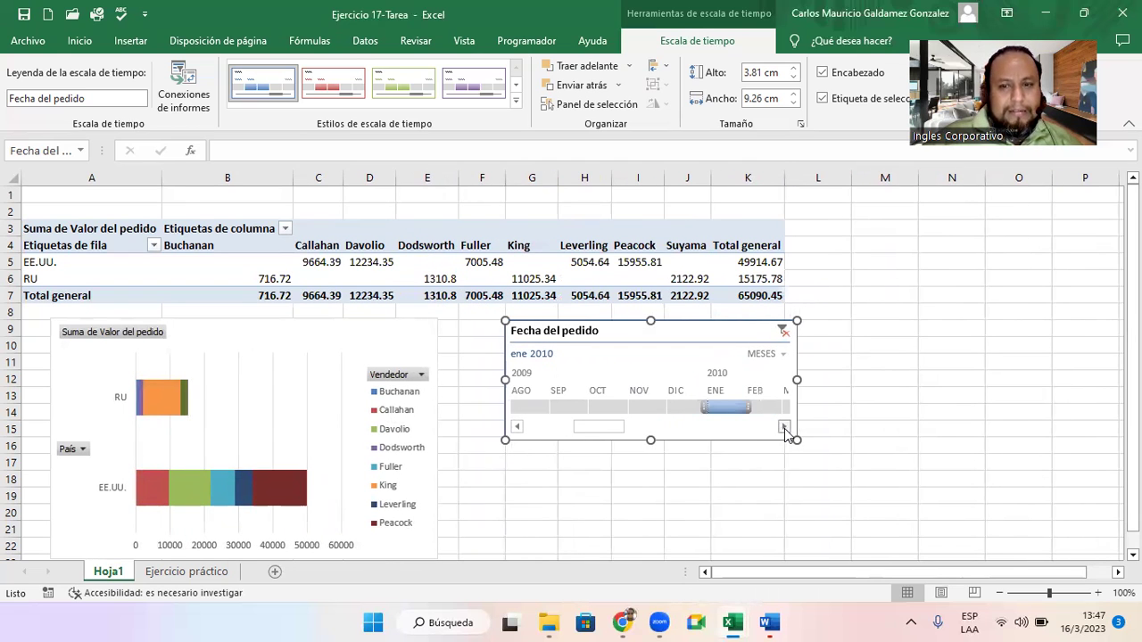
click(784, 429)
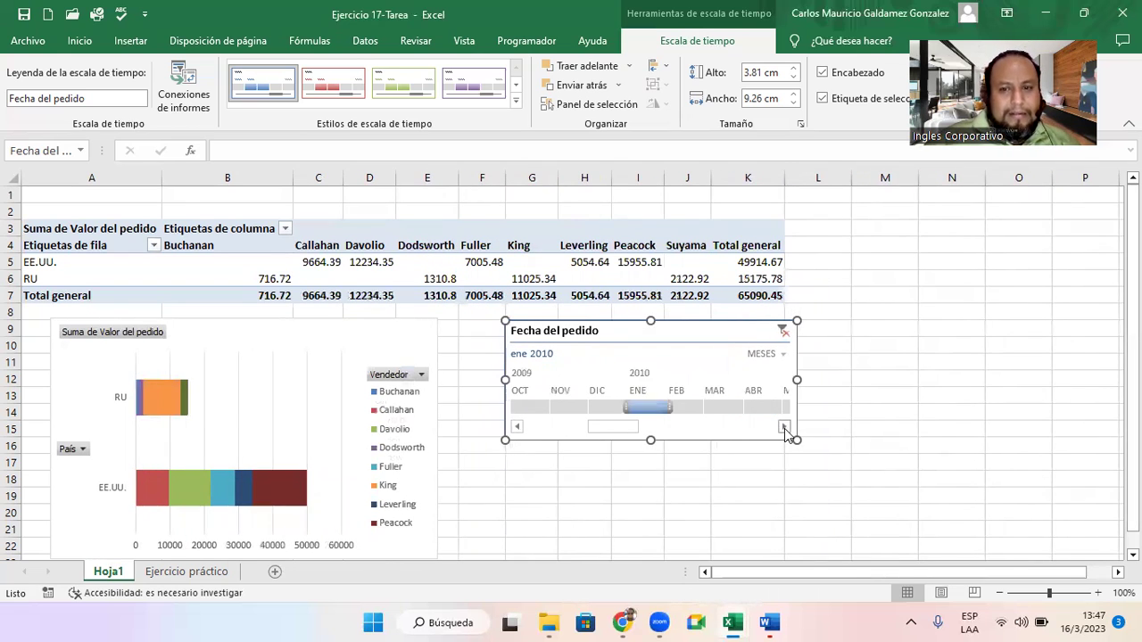
click(644, 408)
click(644, 407)
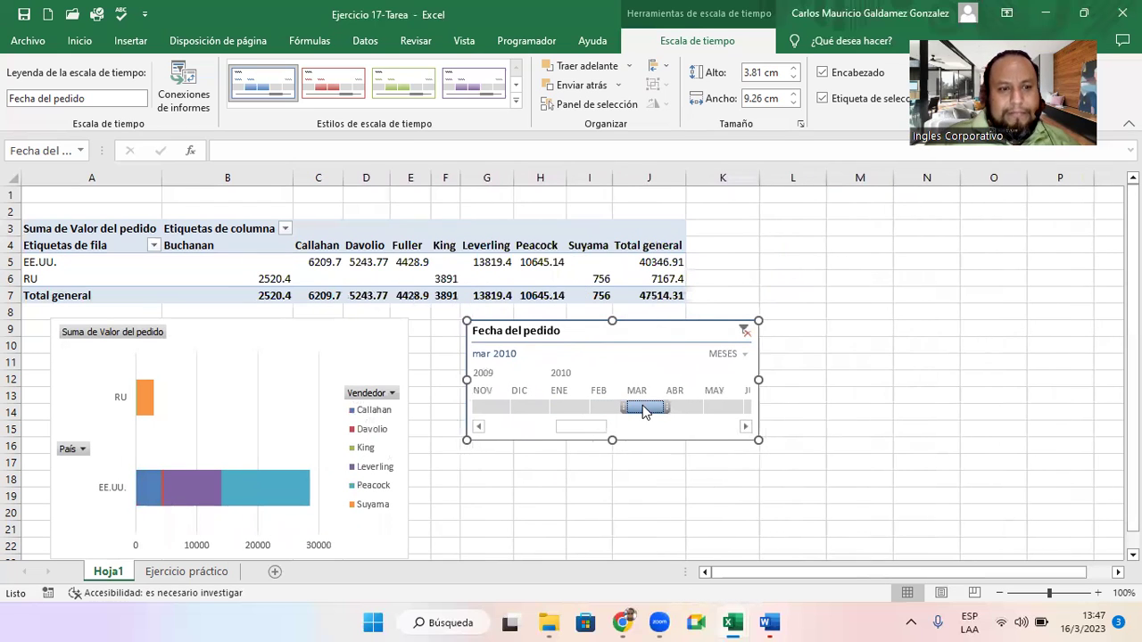
click(678, 408)
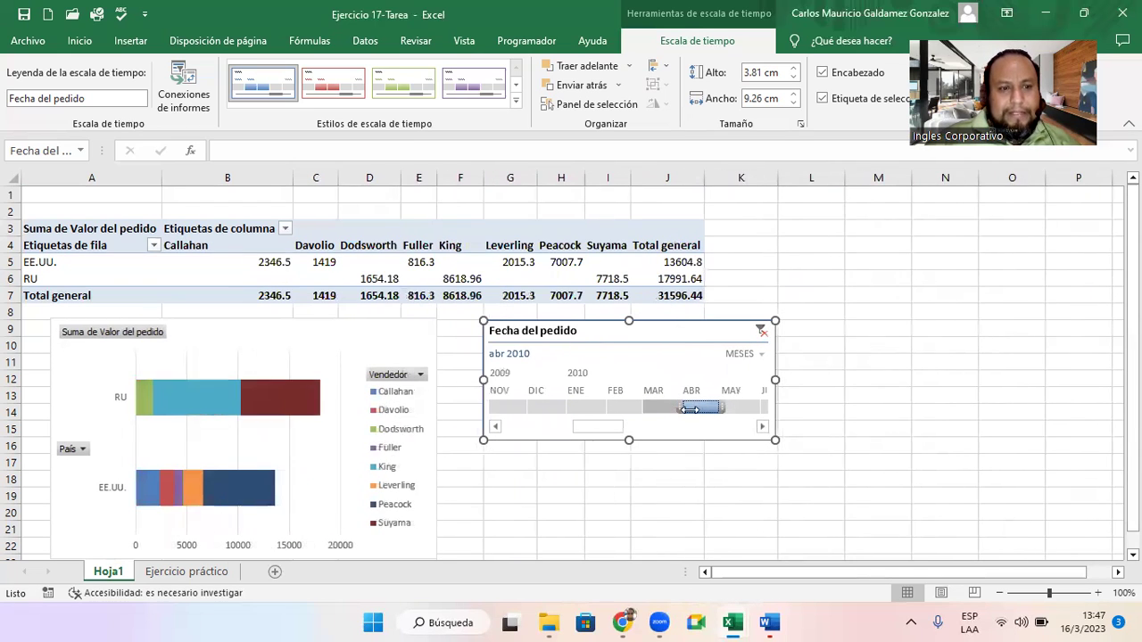
click(733, 407)
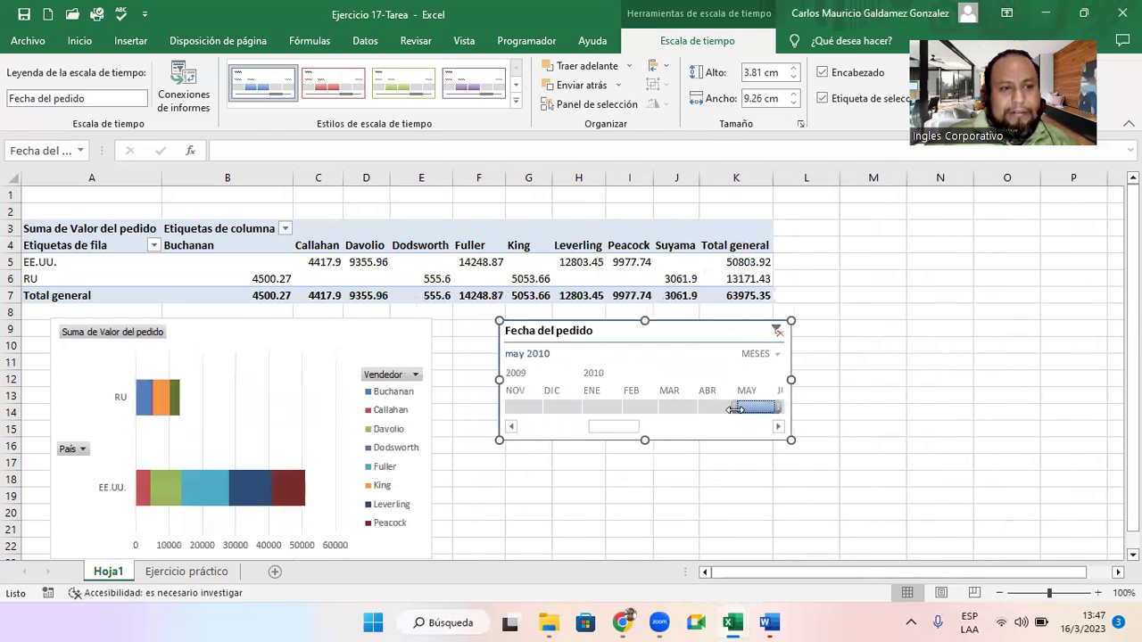
Clear the date filter to Todos los períodos and shift the timeline slightly left
click(777, 335)
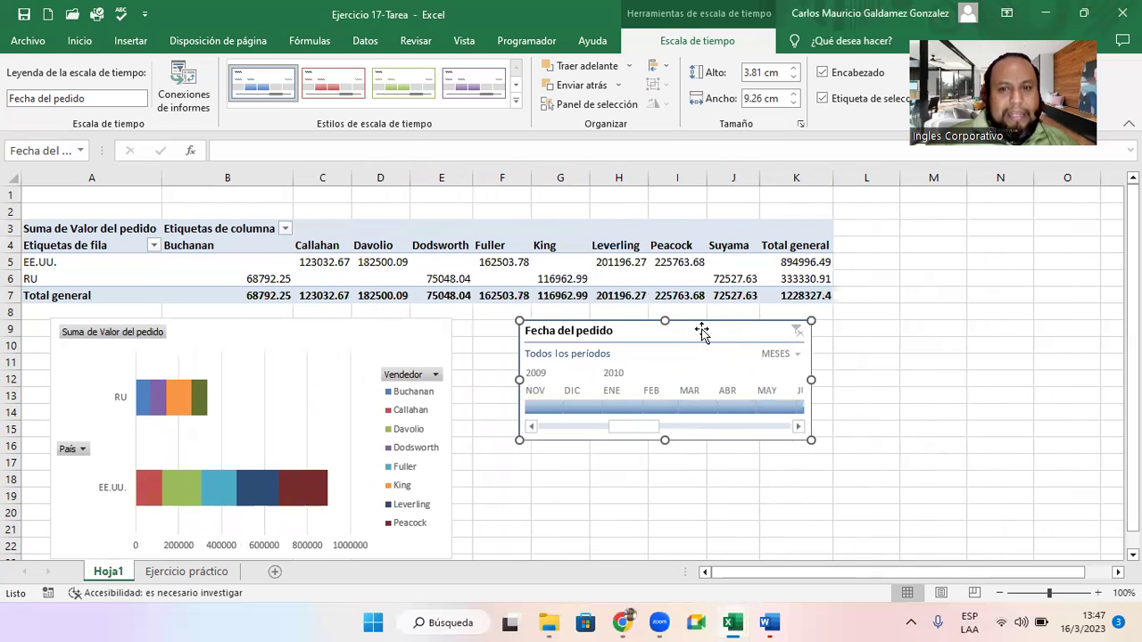
drag(703, 332, 668, 332)
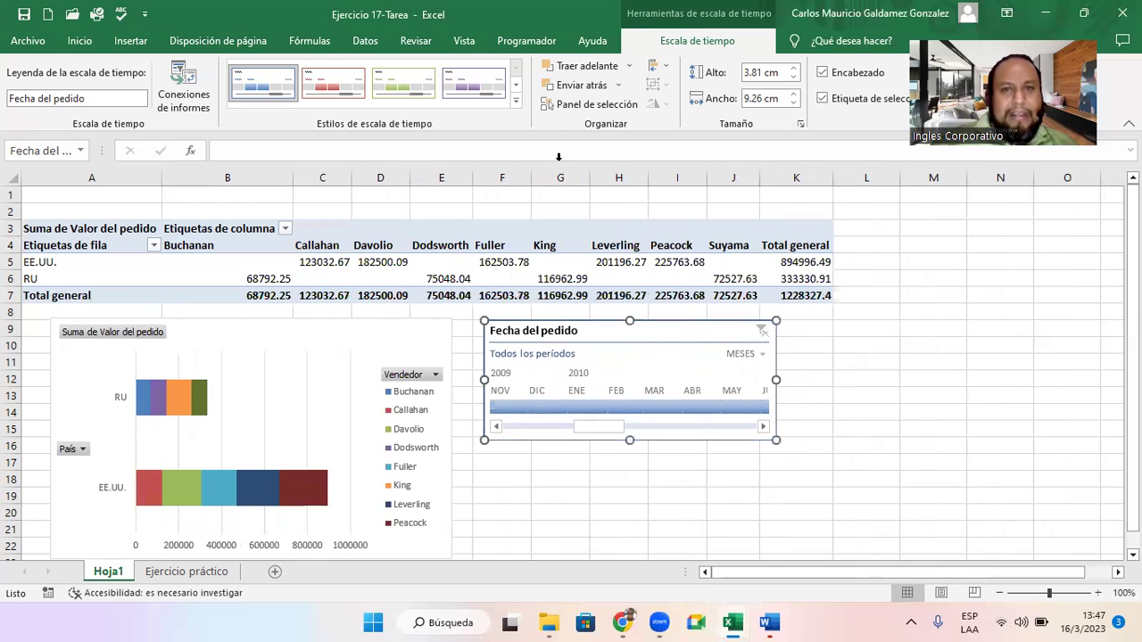
click(364, 337)
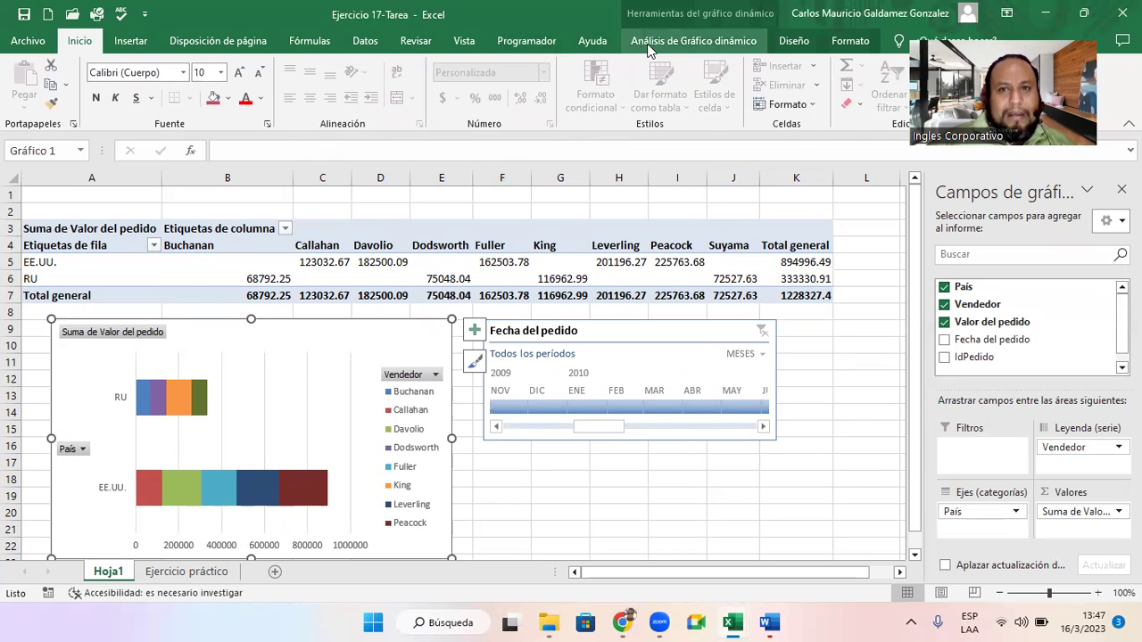
Insert a Vendedor slicer from the pivot chart's Analizar tab
click(687, 42)
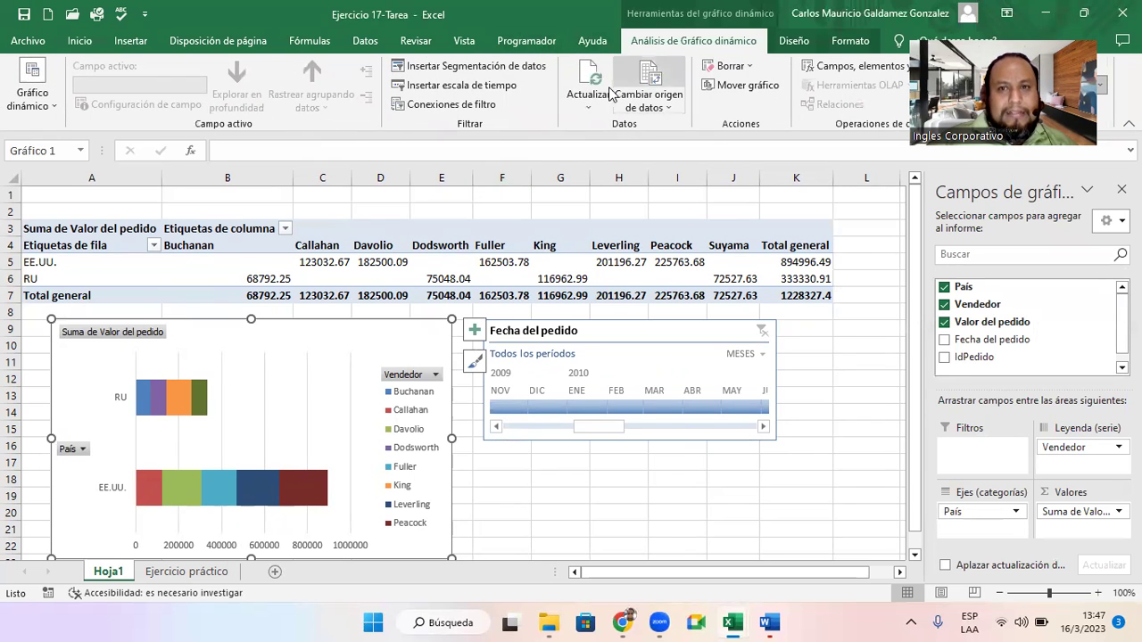
click(496, 72)
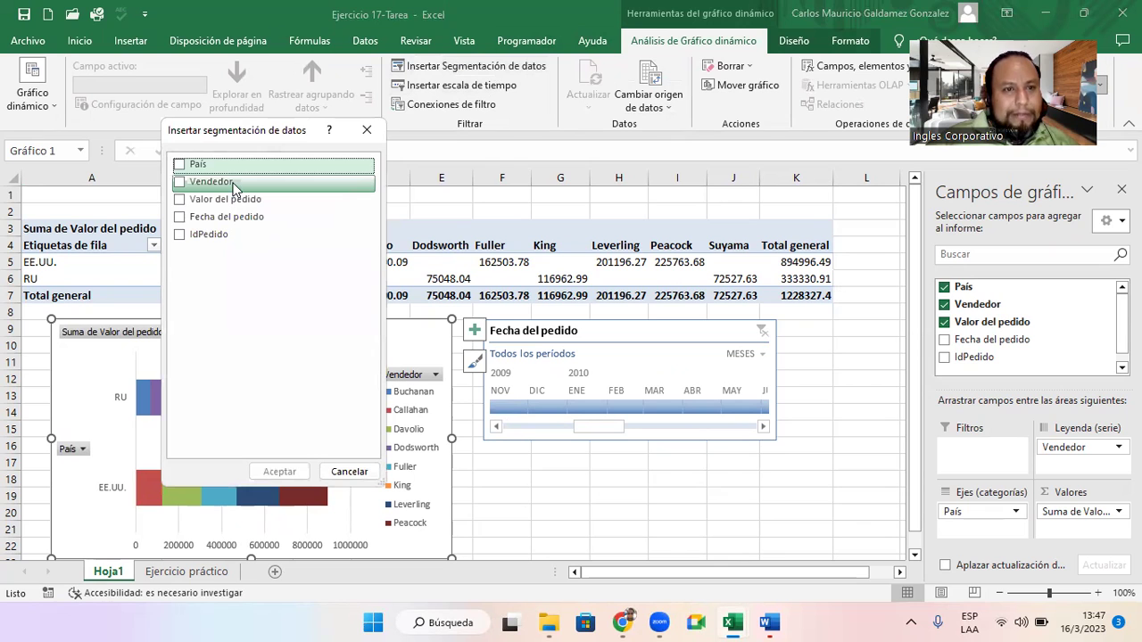
click(179, 182)
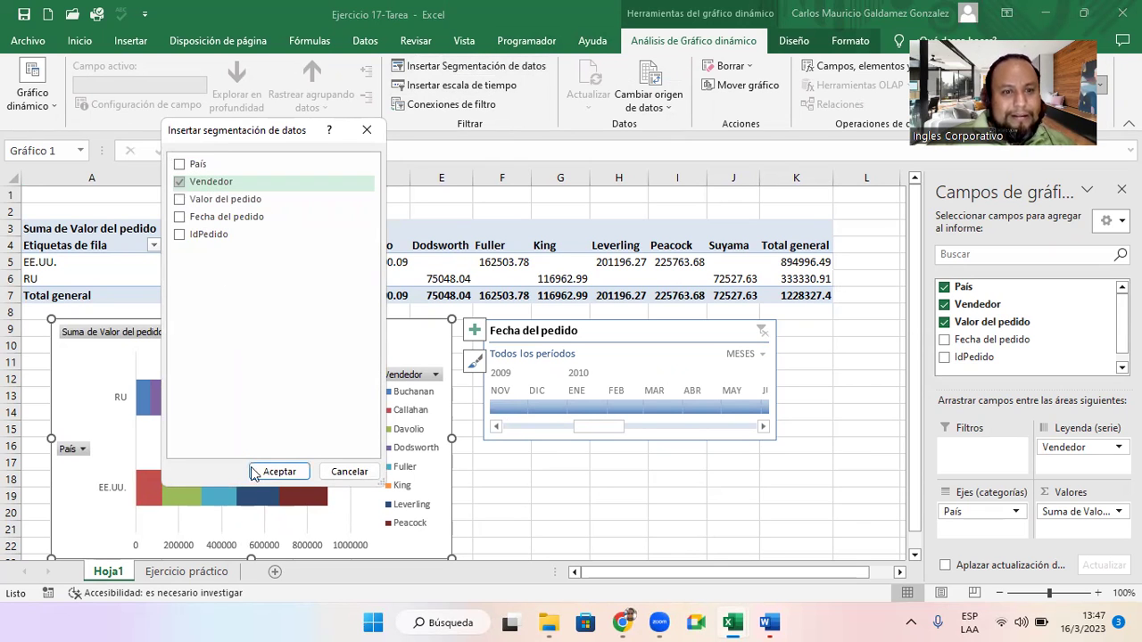
click(277, 471)
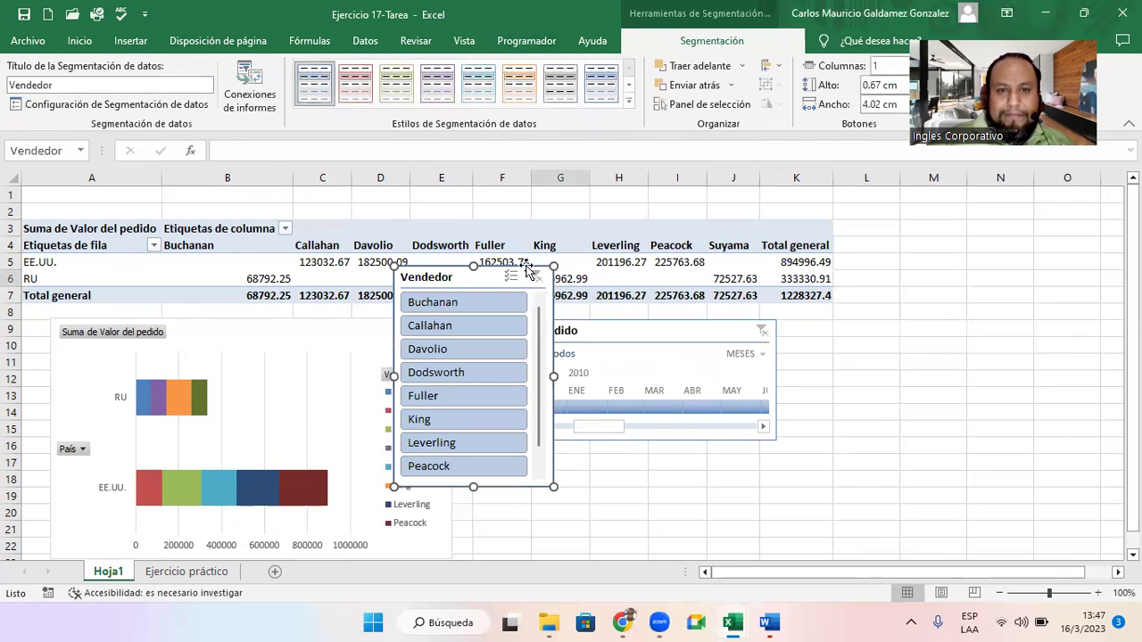
Move the Vendedor slicer right of the timeline and filter to Buchanan only
mouse_move(485, 276)
mouse_down()
mouse_move(812, 340)
mouse_move(881, 341)
mouse_up()
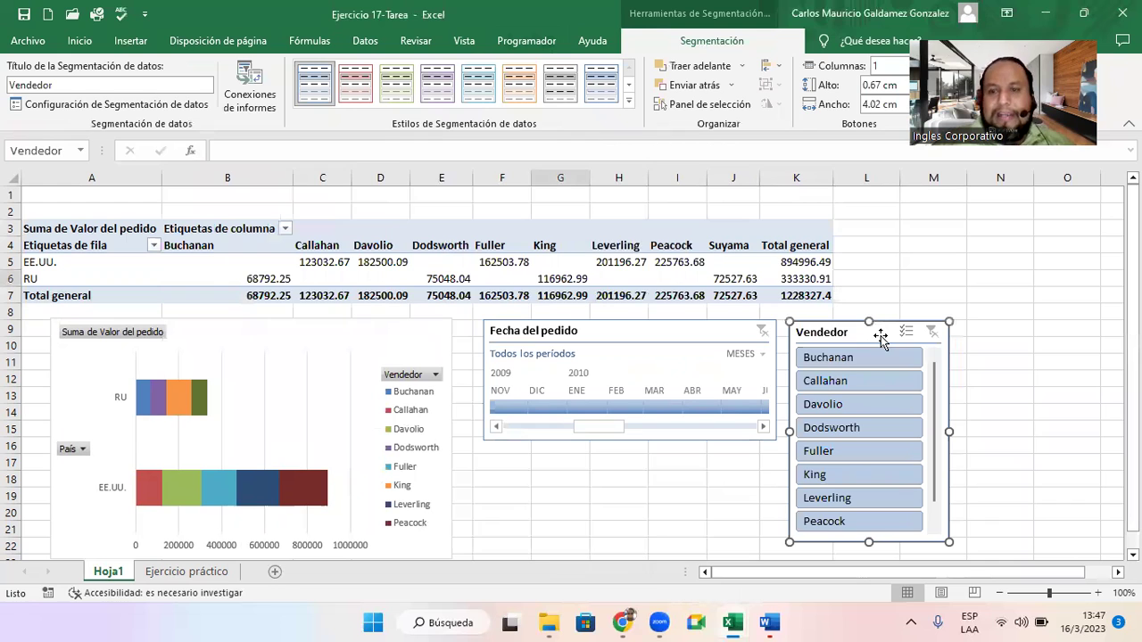
click(828, 360)
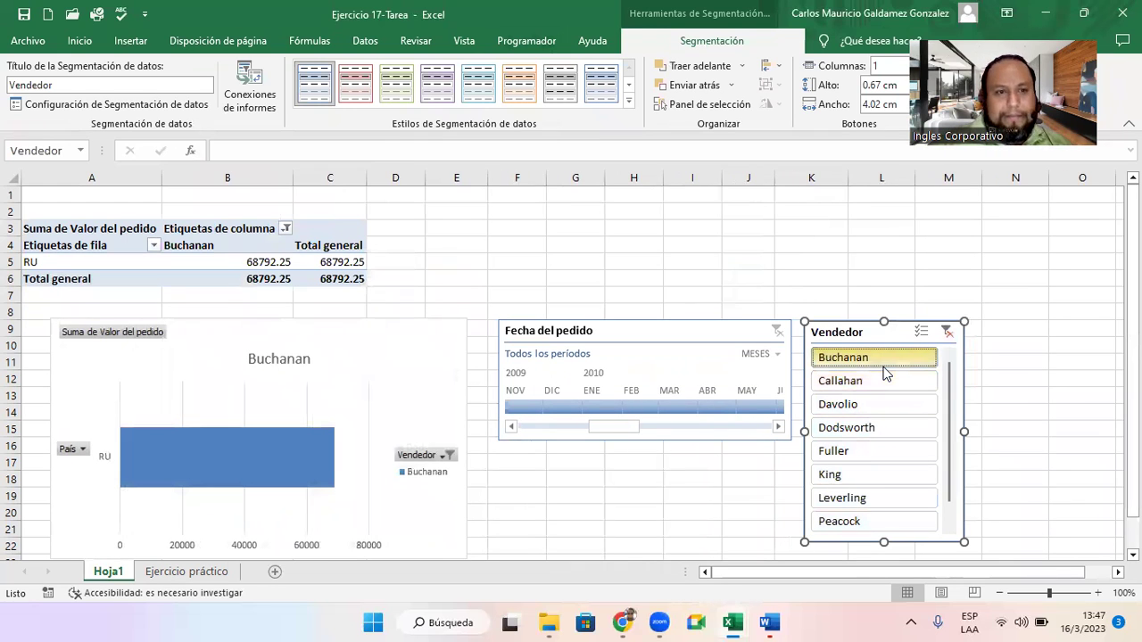
Extend the Vendedor slicer selection to Buchanan through Fuller, totalling 611876.83
click(866, 384)
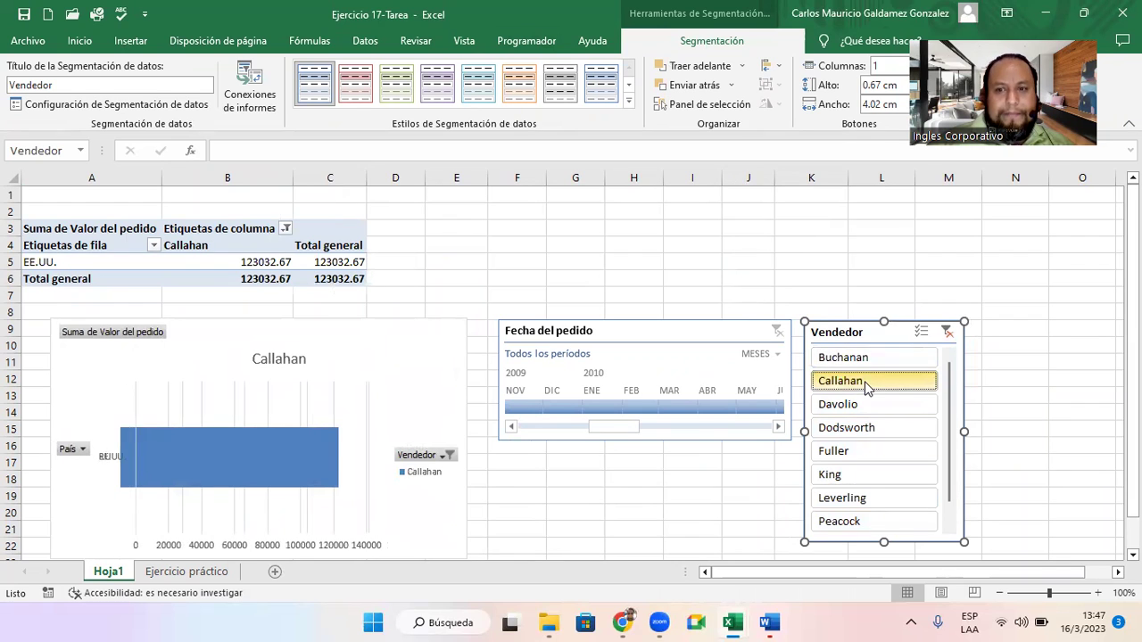
click(862, 411)
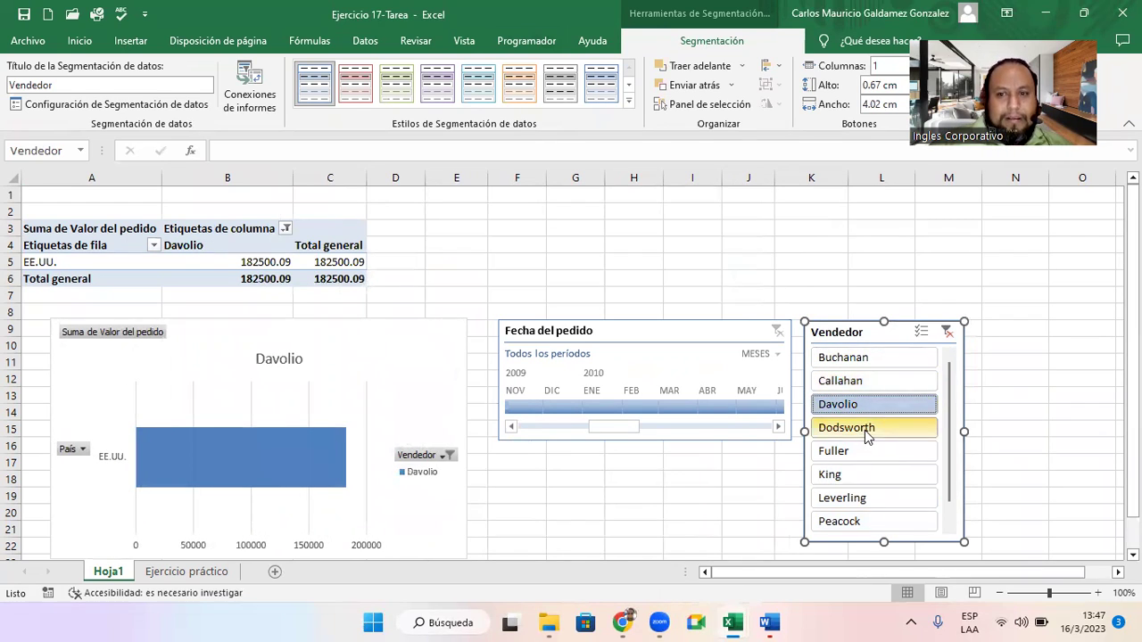
click(864, 432)
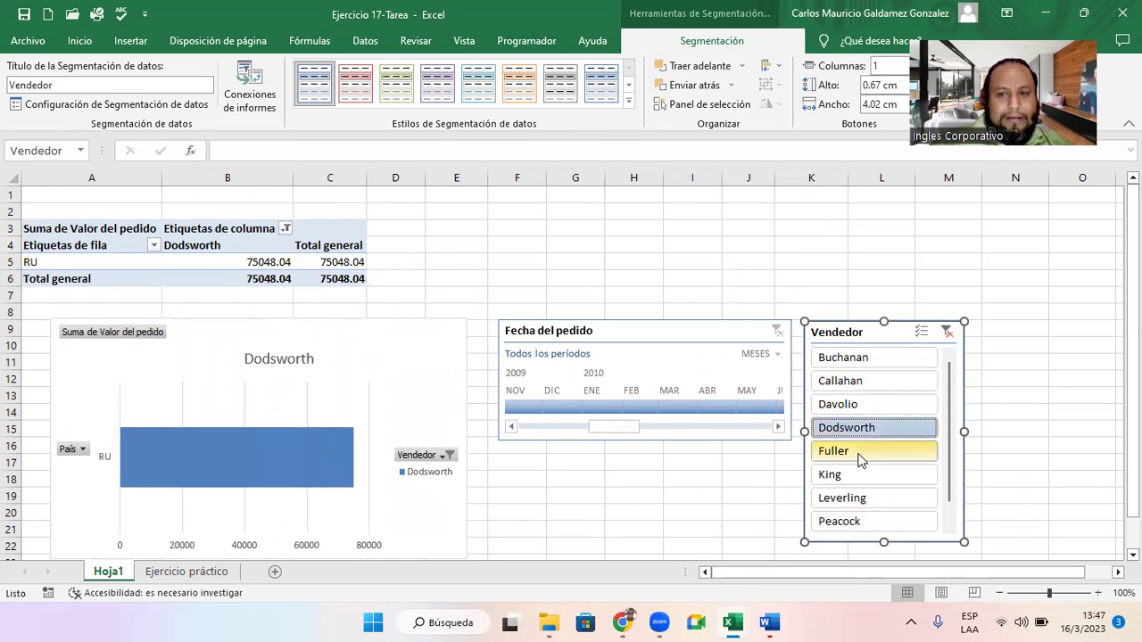
click(859, 453)
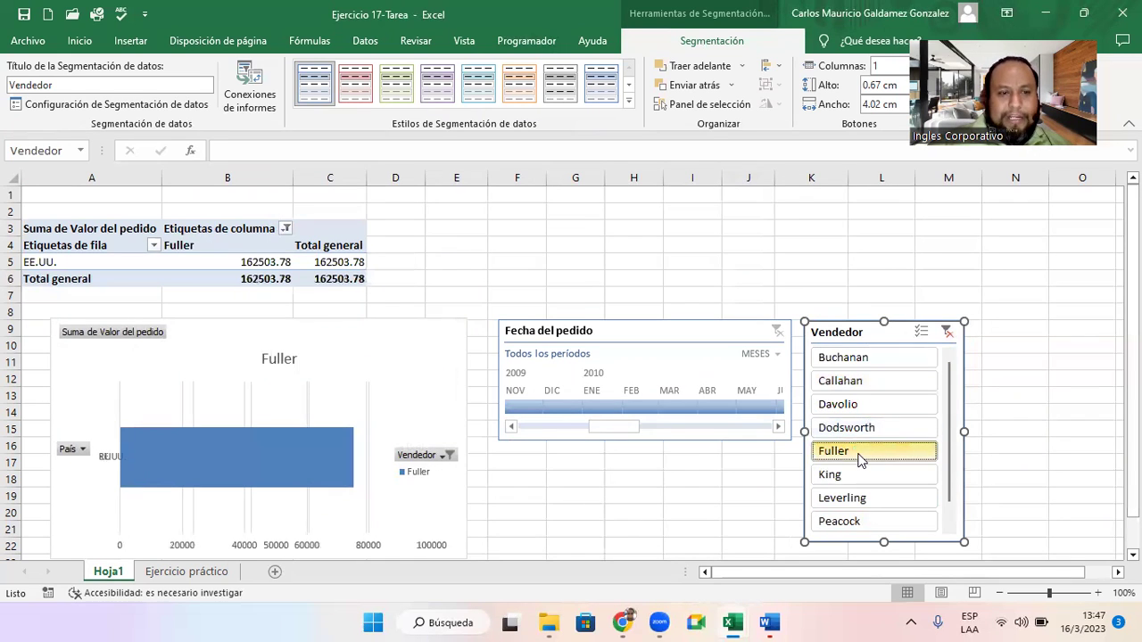
shift+click(855, 361)
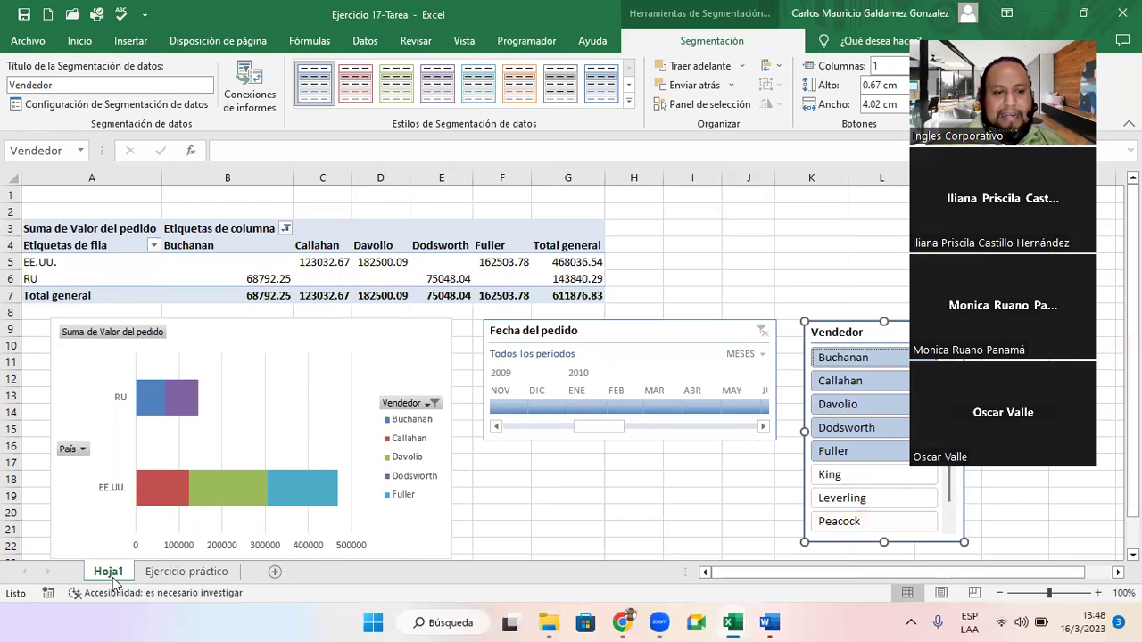
Rename the Hoja1 pivot sheet to TD1GD1
click(166, 571)
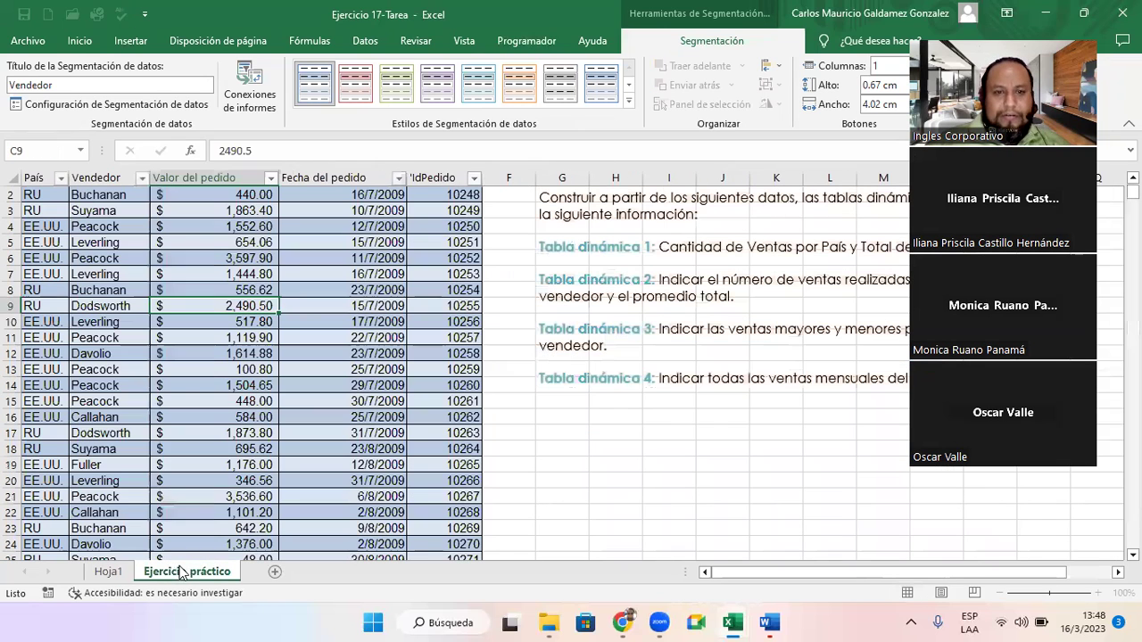
click(107, 572)
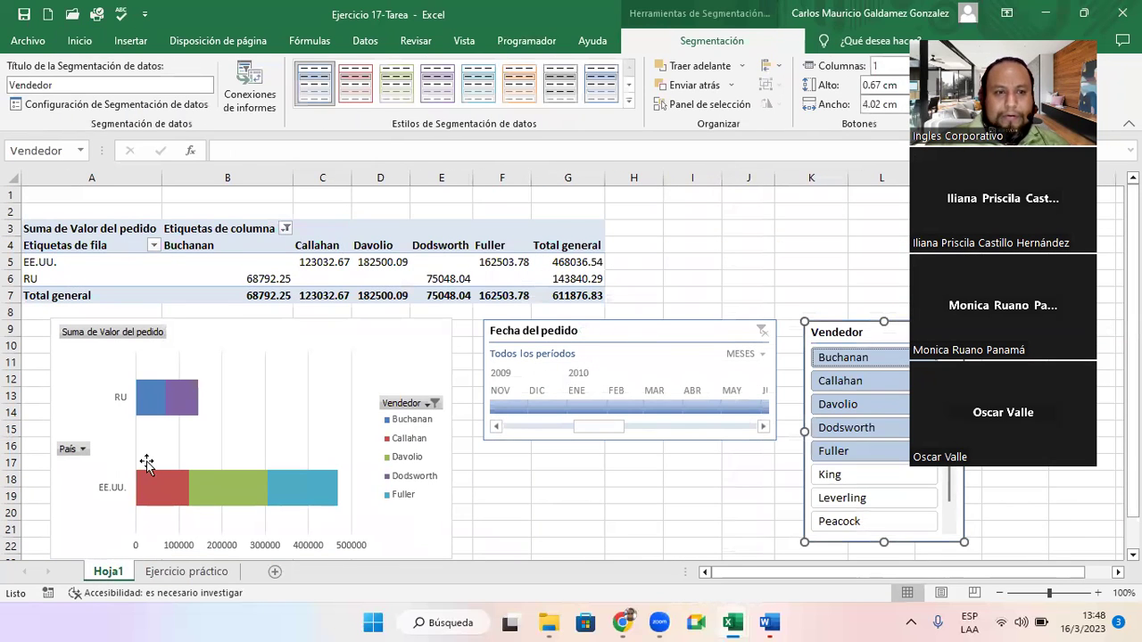
double_click(108, 572)
text(TD1GD1)
key(Return)
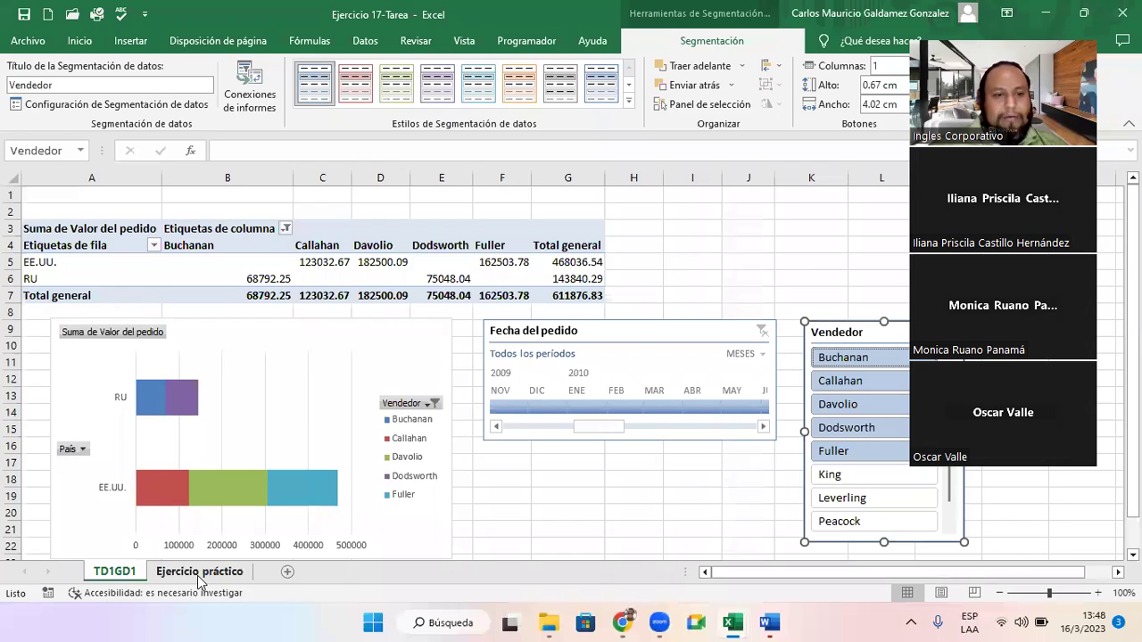
Review the Ejercicio práctico instructions, then return to the TD1GD1 sheet
click(198, 574)
click(581, 278)
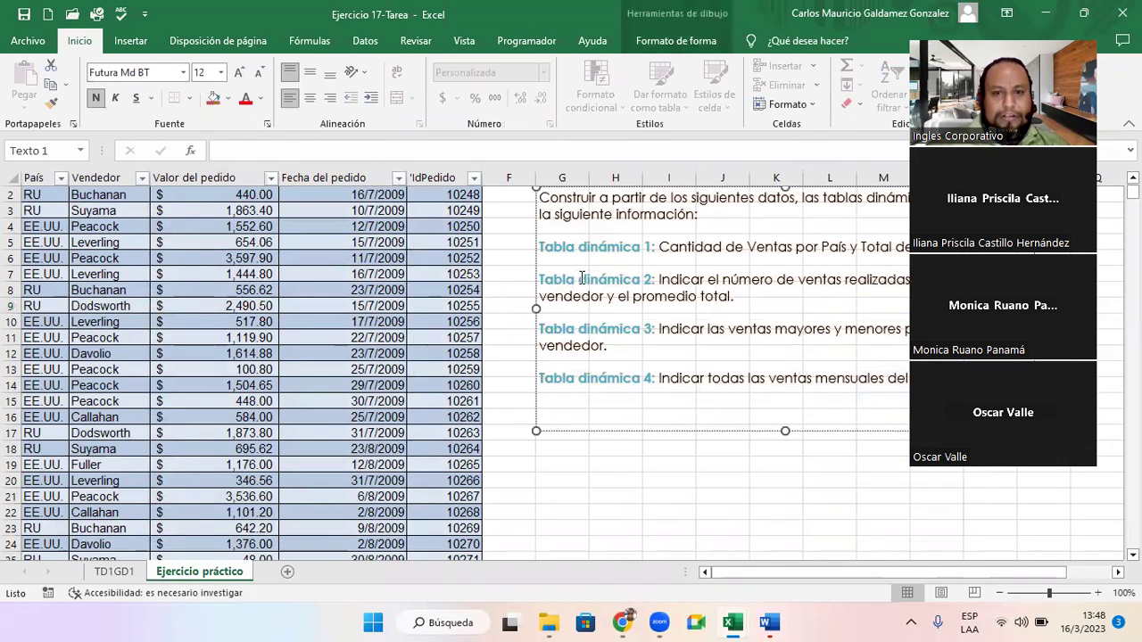
click(132, 570)
click(200, 574)
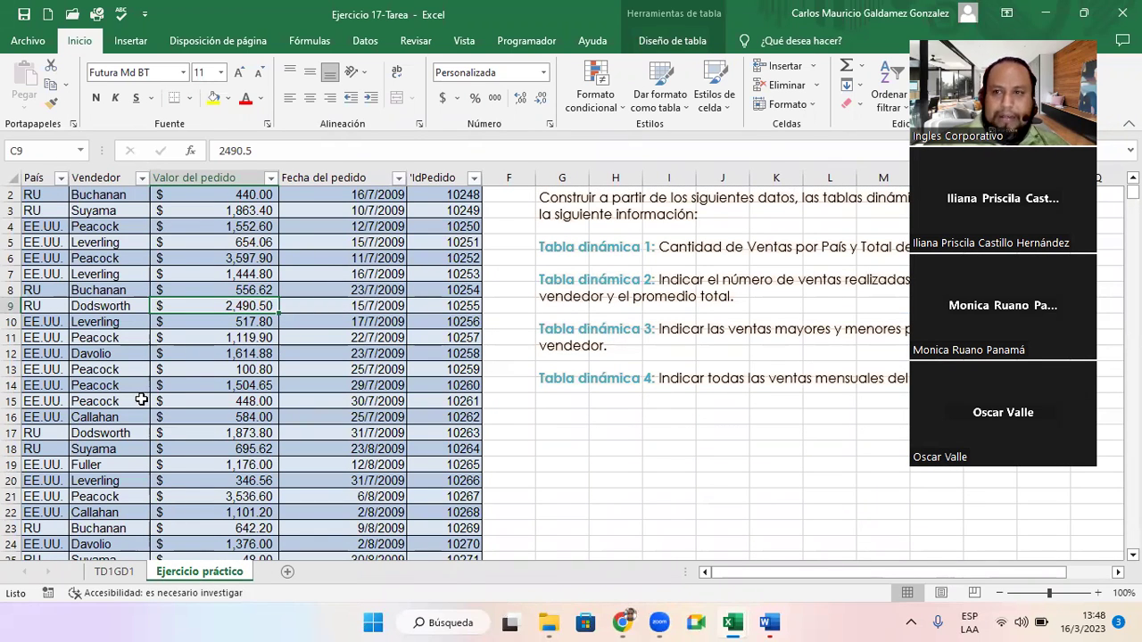
scroll(141, 399, up, 1)
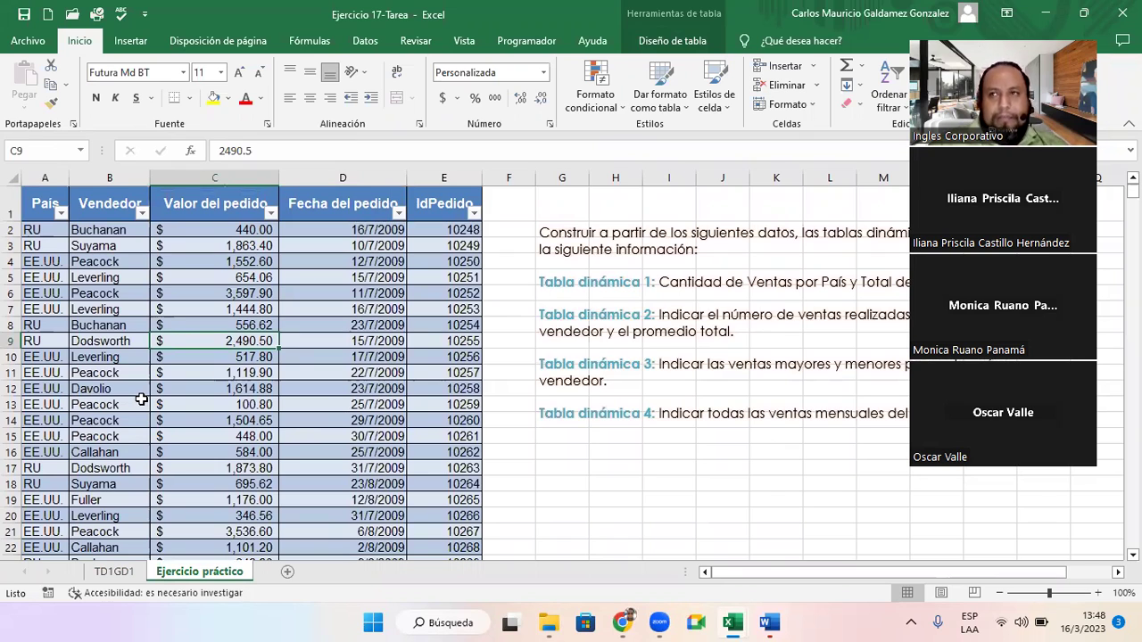
click(113, 571)
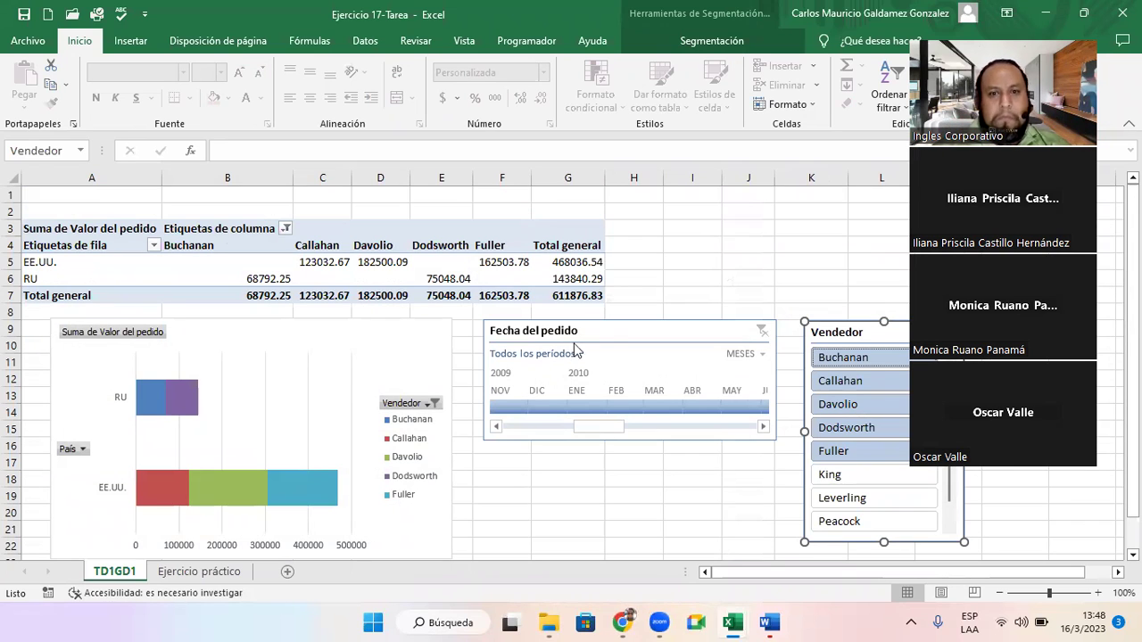
Move the timeline up-right and resize the Vendedor slicer beside the chart to show all nine sellers
drag(605, 331, 795, 231)
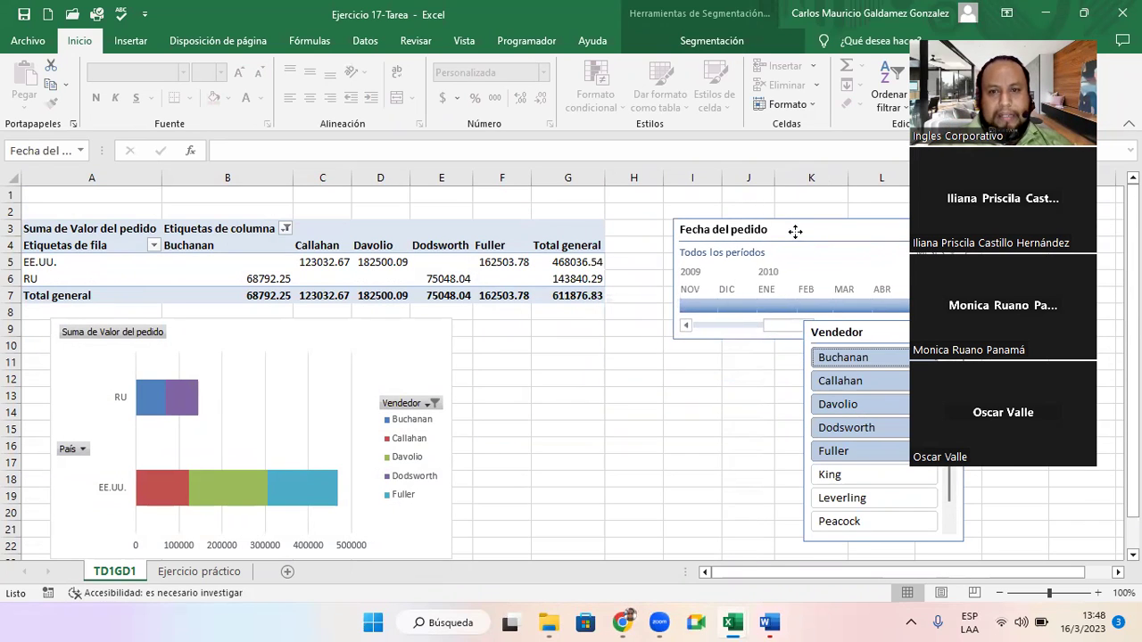
drag(835, 330, 527, 324)
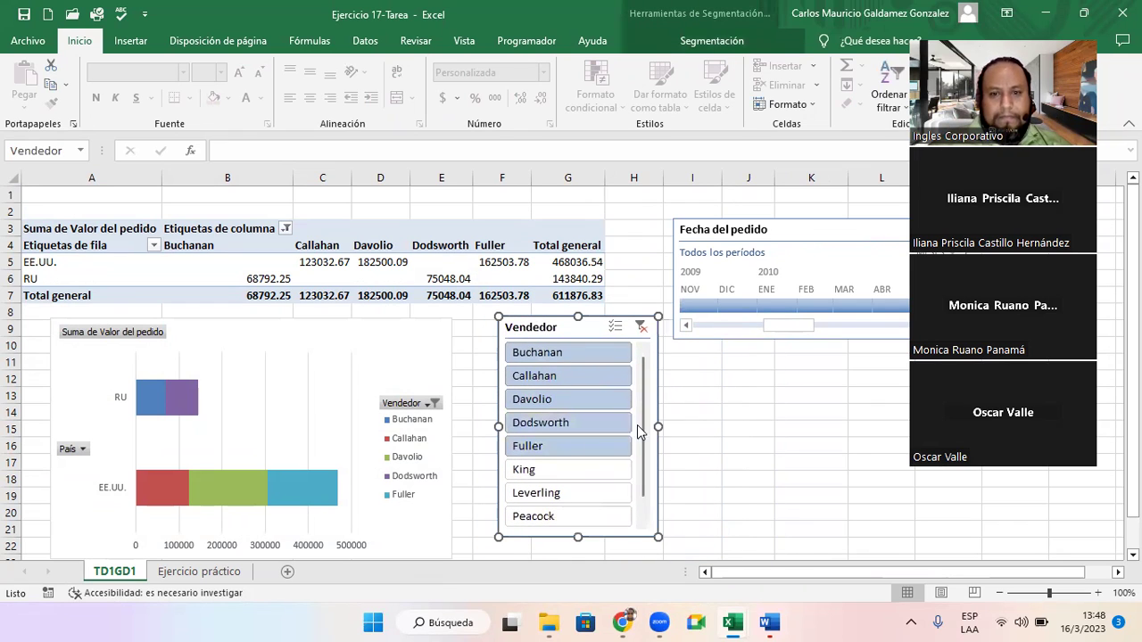
drag(654, 427, 649, 438)
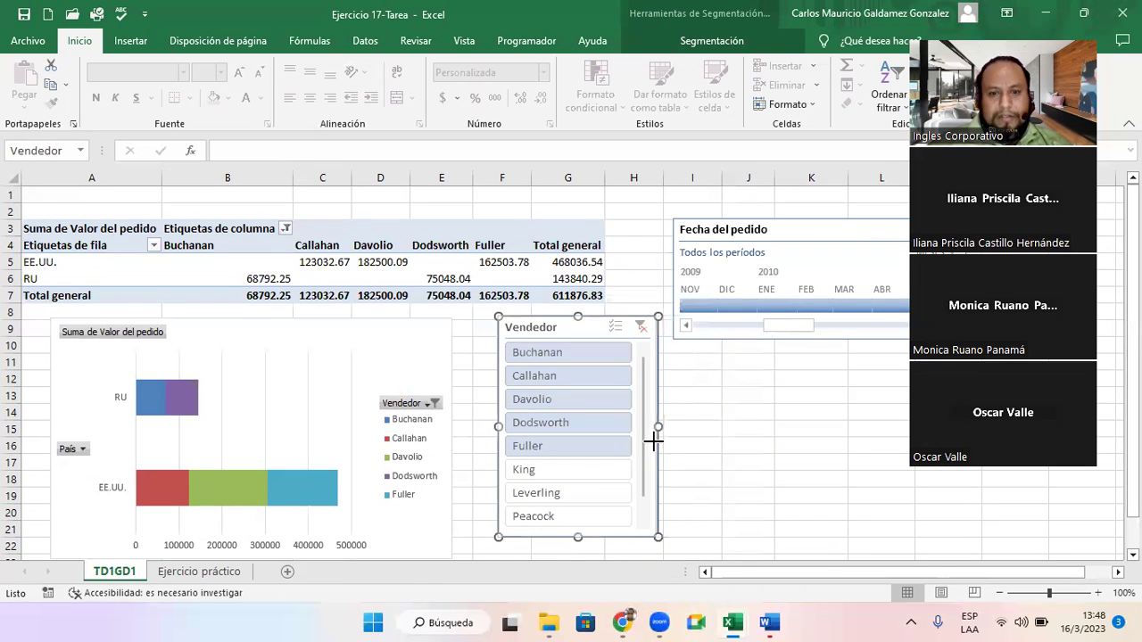
mouse_move(574, 537)
mouse_down()
mouse_move(575, 558)
mouse_move(584, 479)
mouse_up()
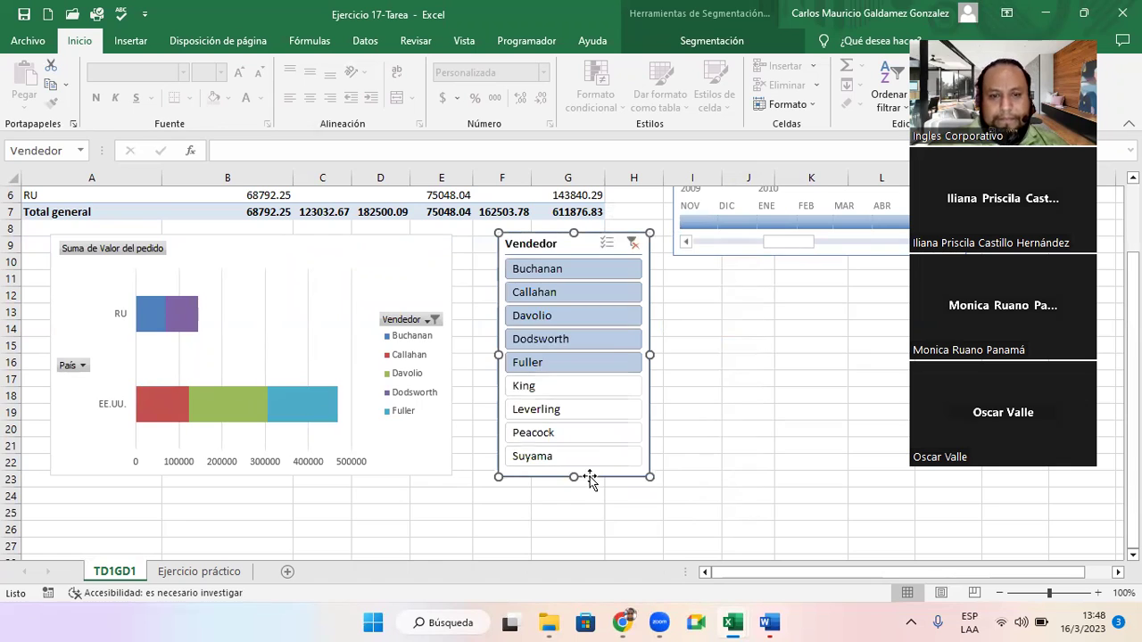
drag(649, 328, 653, 317)
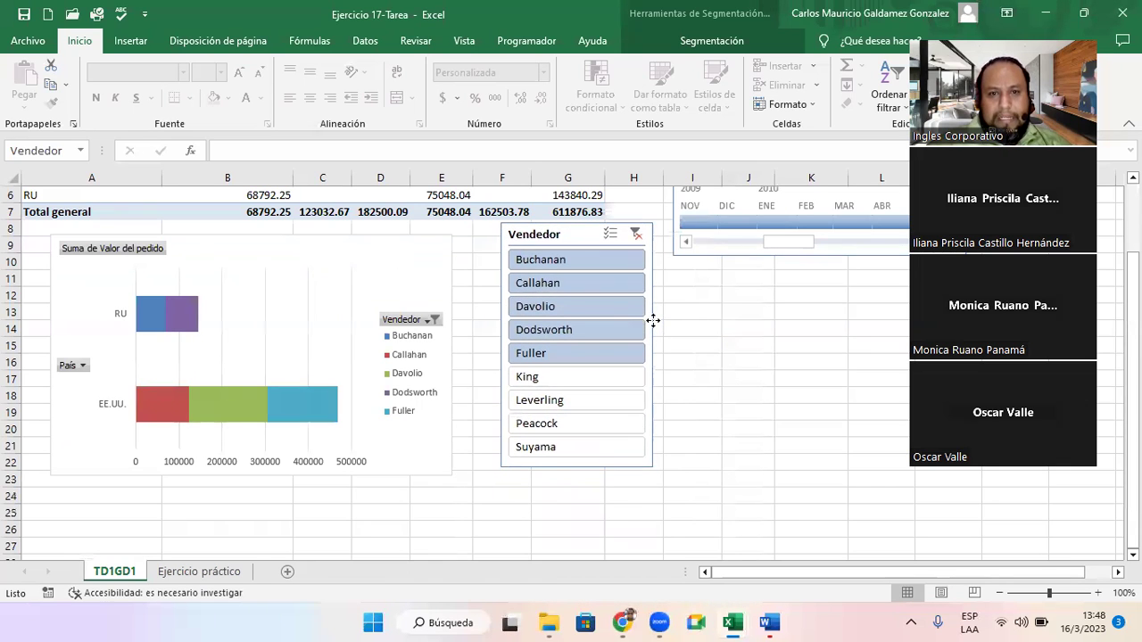
click(815, 402)
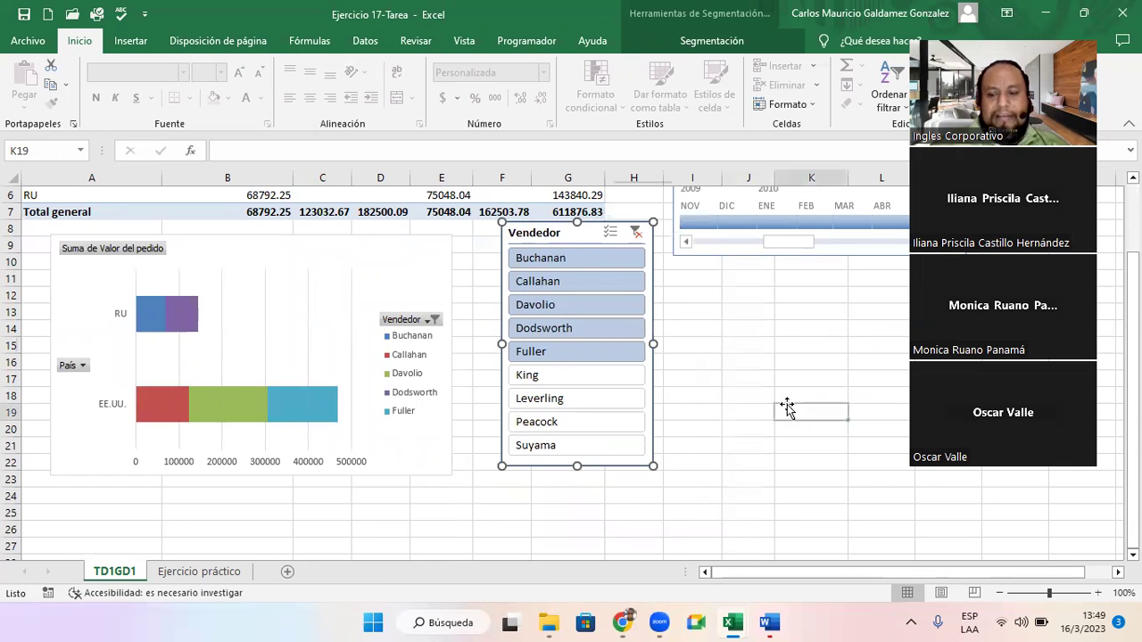
scroll(787, 404, up, 2)
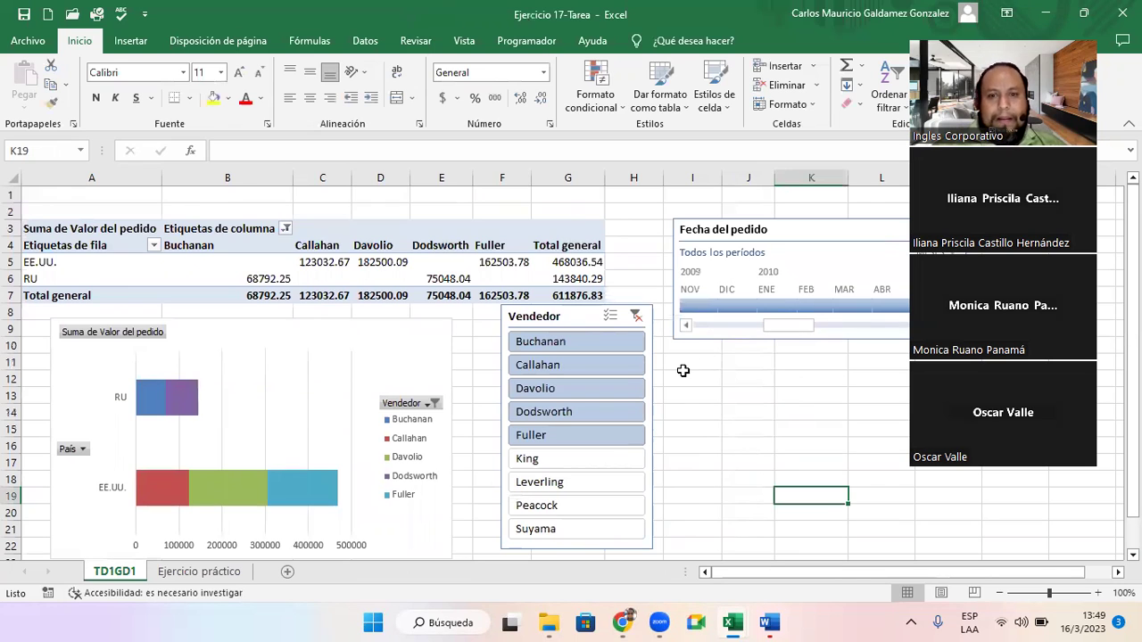
Select Fuller, King, Leverling, Peacock and Suyama in the Vendedor slicer, bringing the total to 778954.35
shift+click(555, 461)
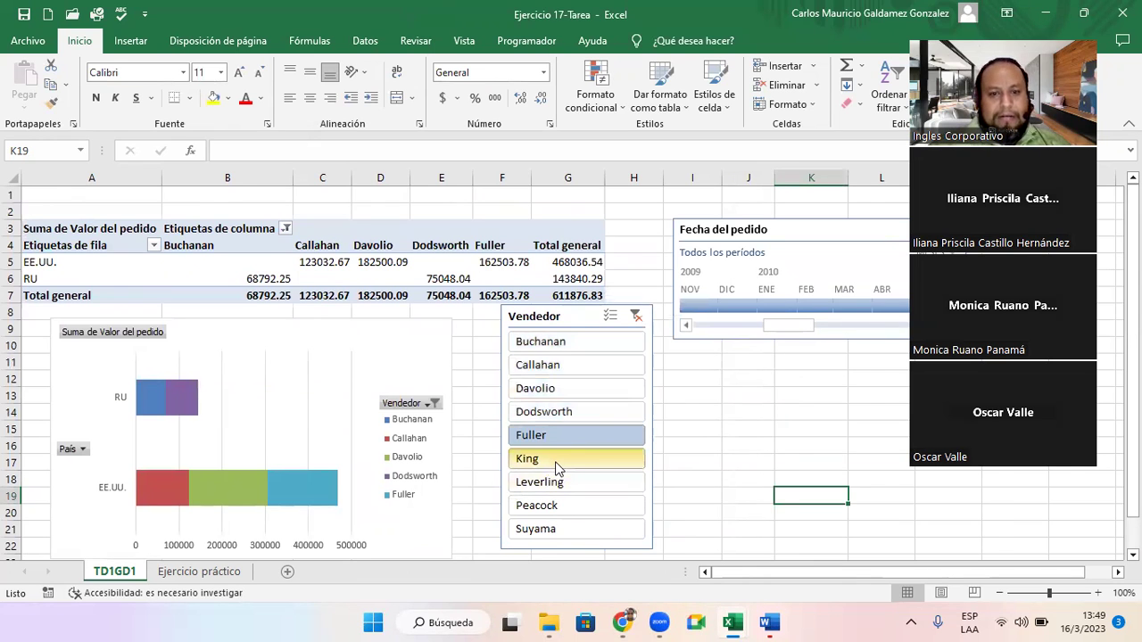
shift+click(564, 484)
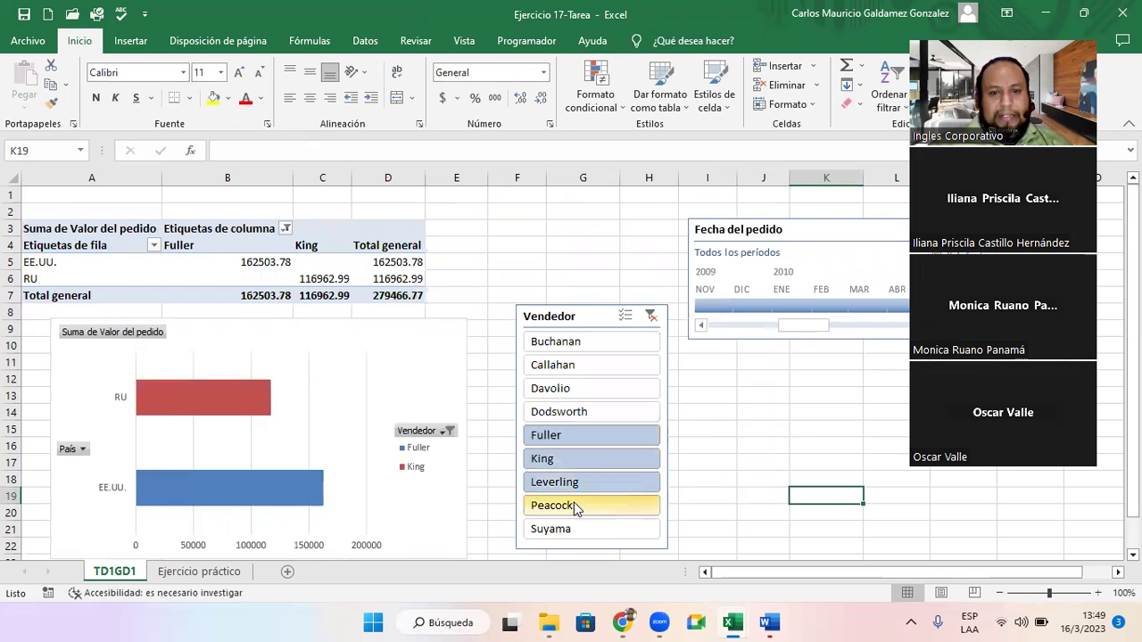
shift+click(575, 527)
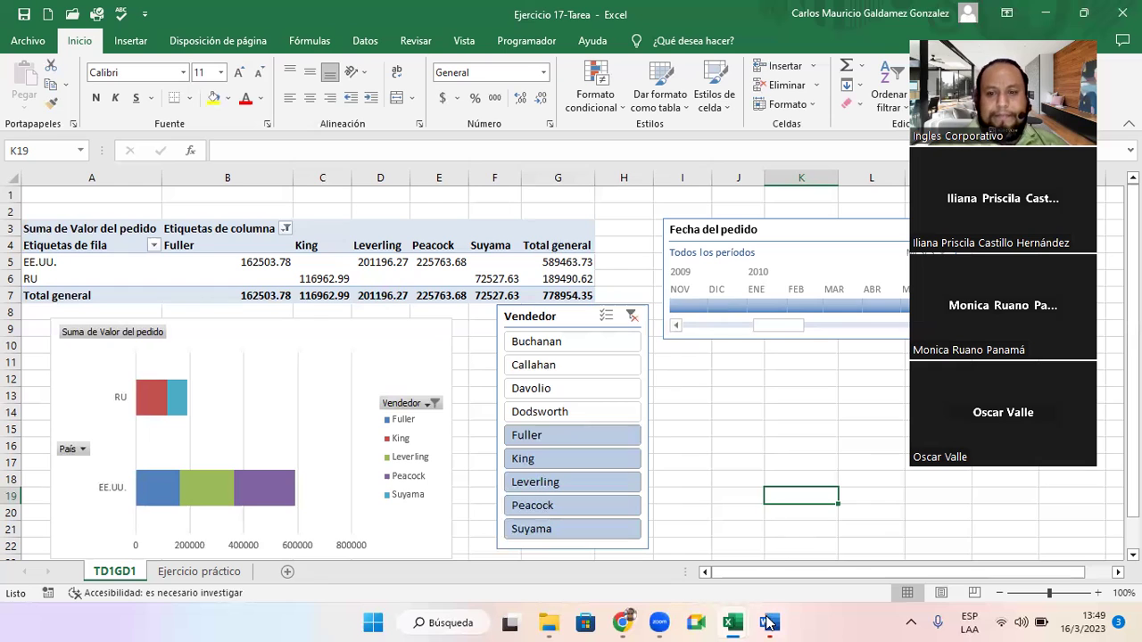
mouse_move(766, 618)
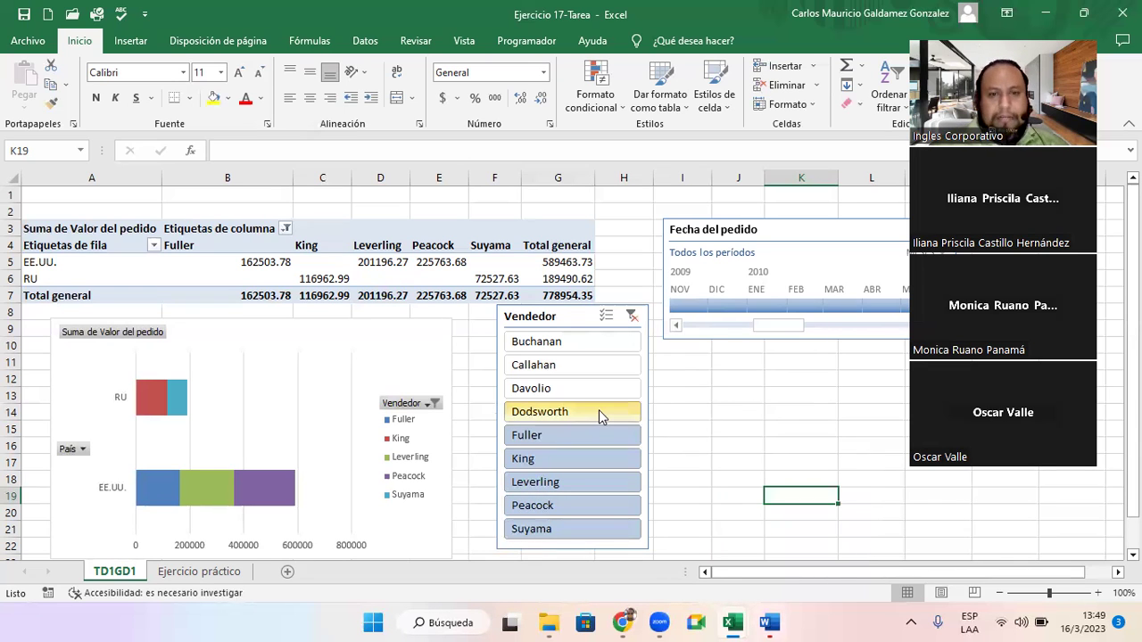
click(379, 366)
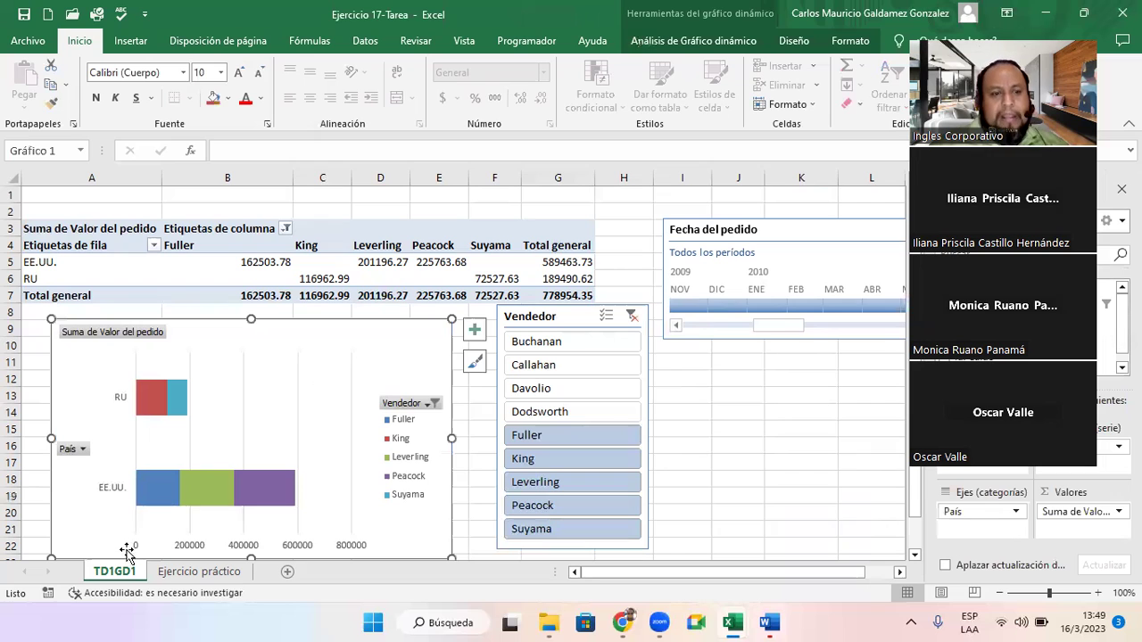
Read the Tabla dinámica 2 instruction on Ejercicio práctico, jump to its top-left, then return to TD1GD1
click(199, 572)
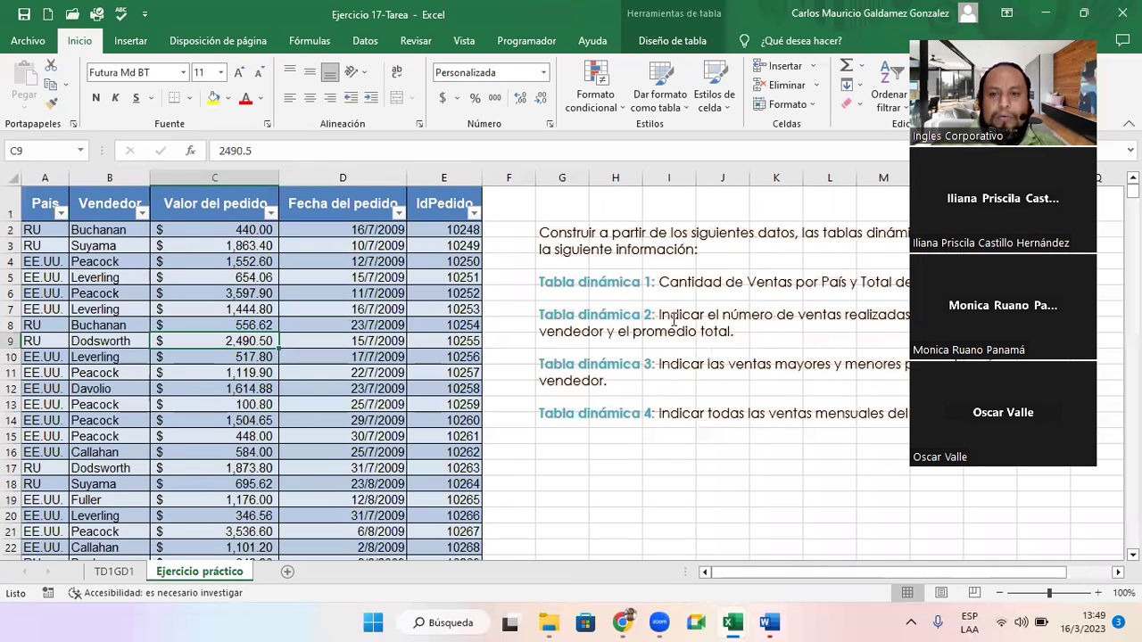
click(1118, 572)
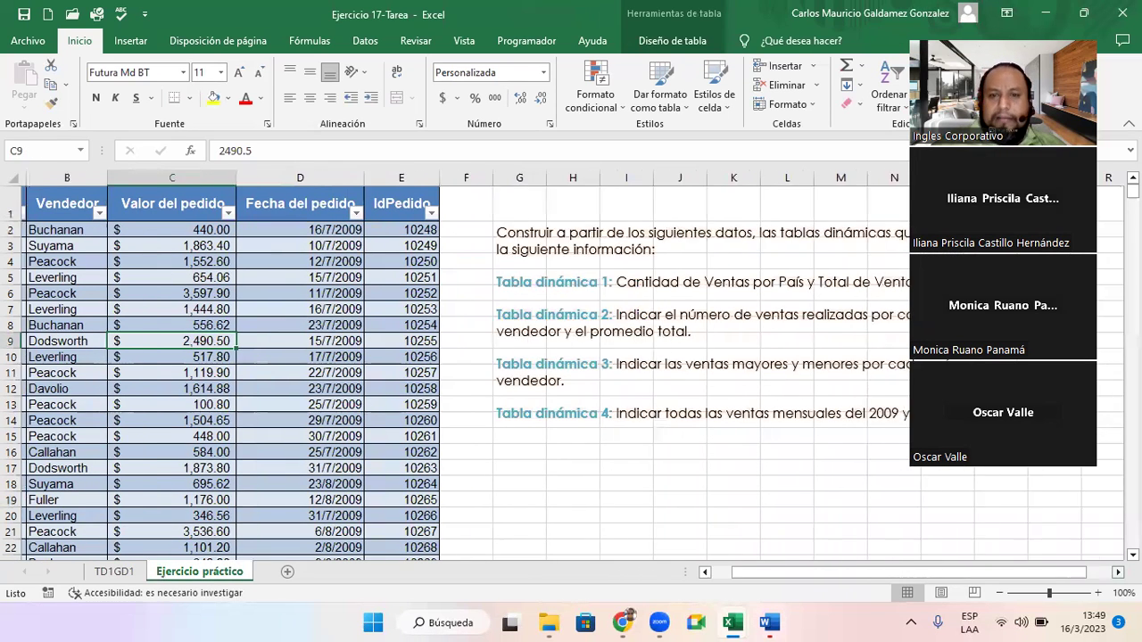
click(1118, 571)
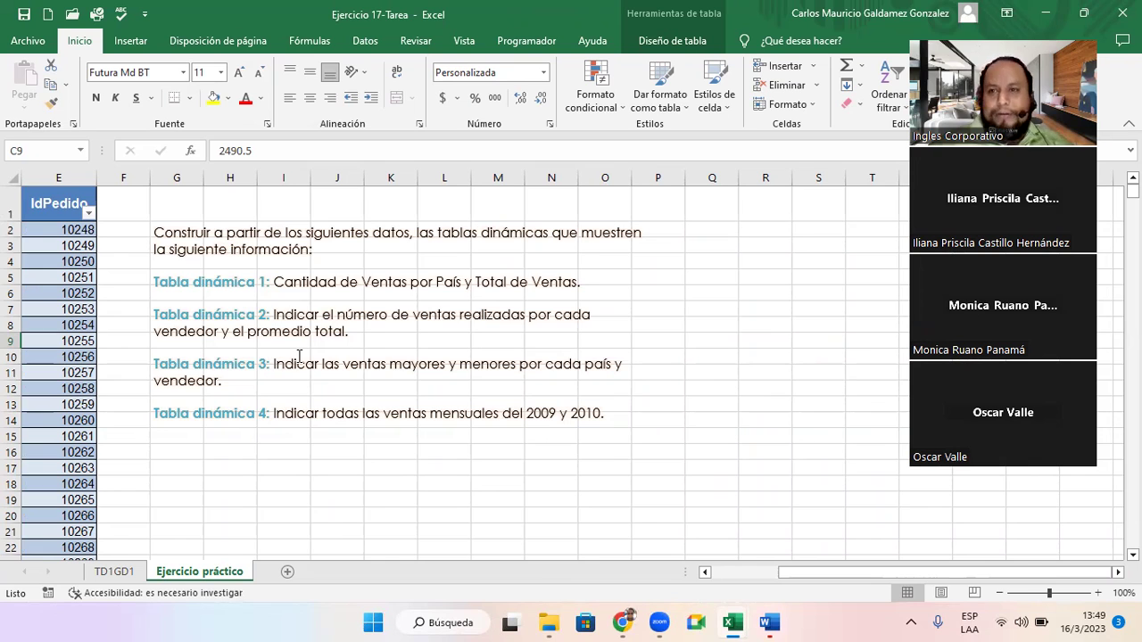
click(278, 316)
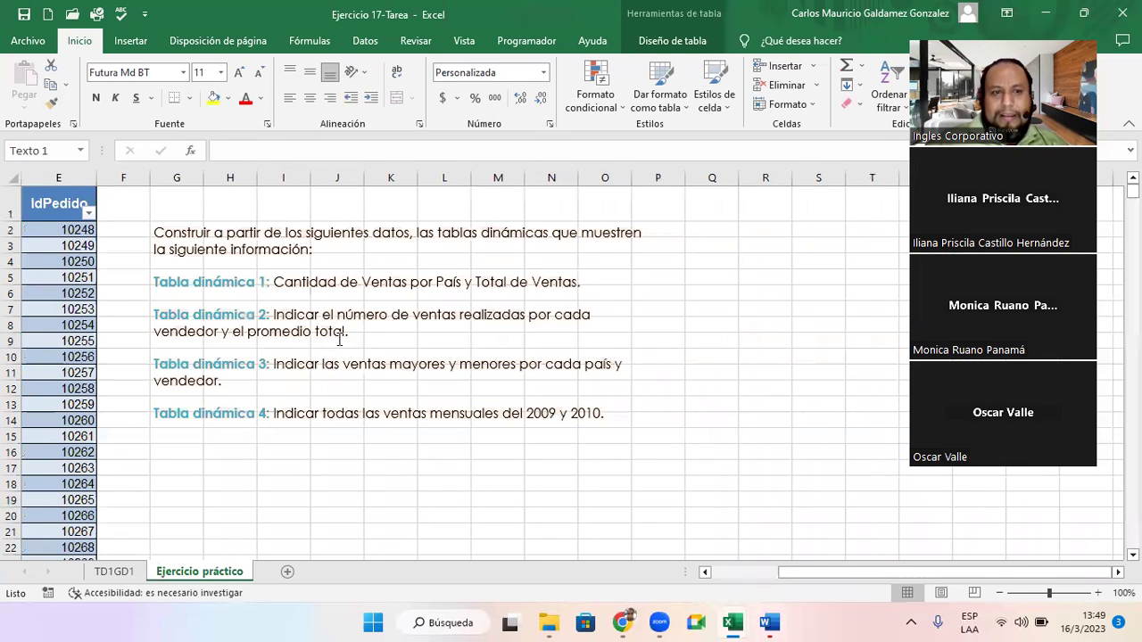
drag(339, 340, 349, 333)
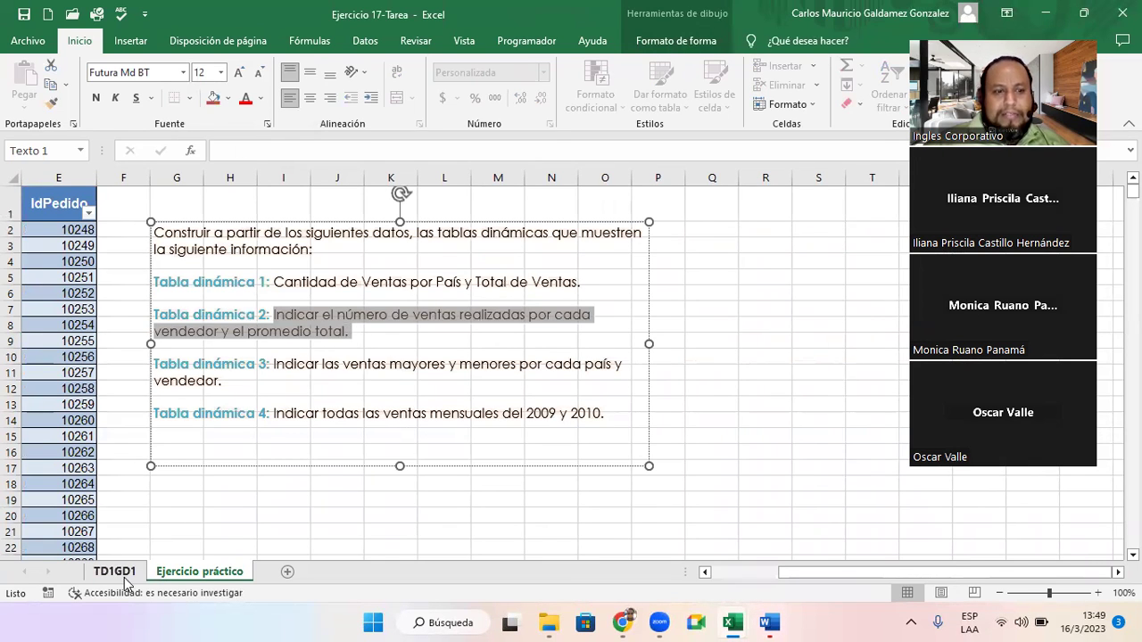
click(116, 572)
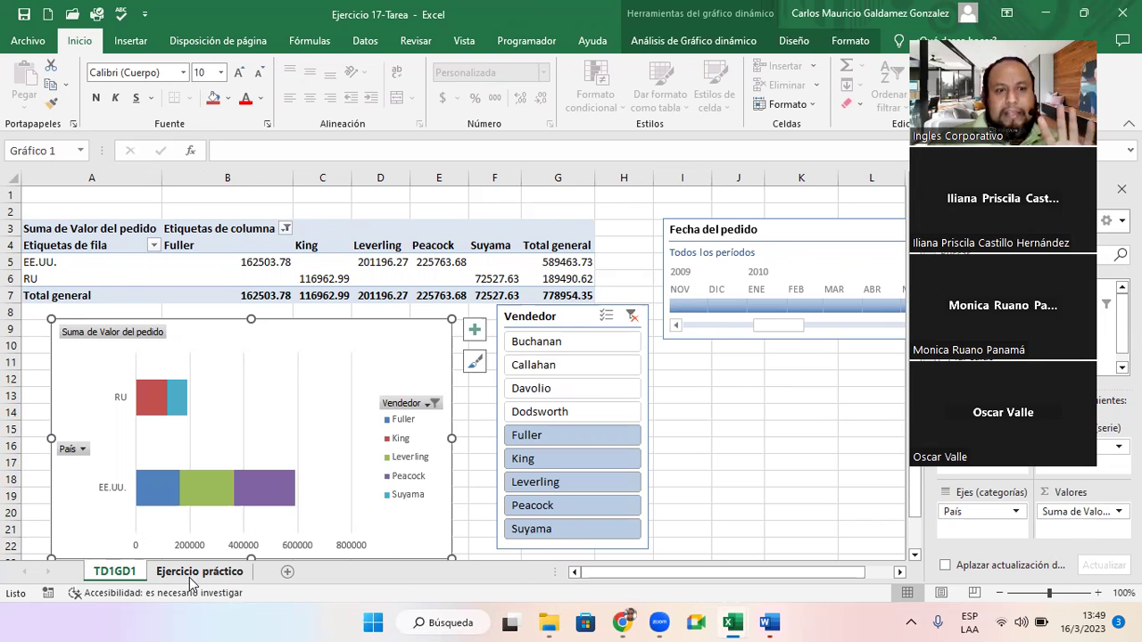
click(189, 575)
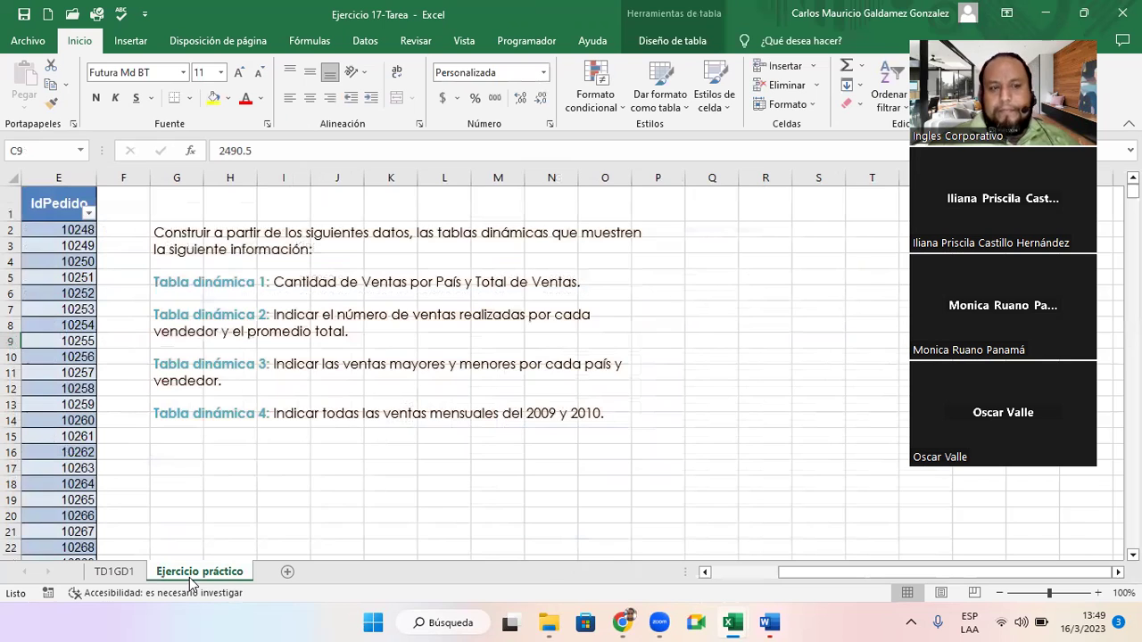
key(ctrl+Home)
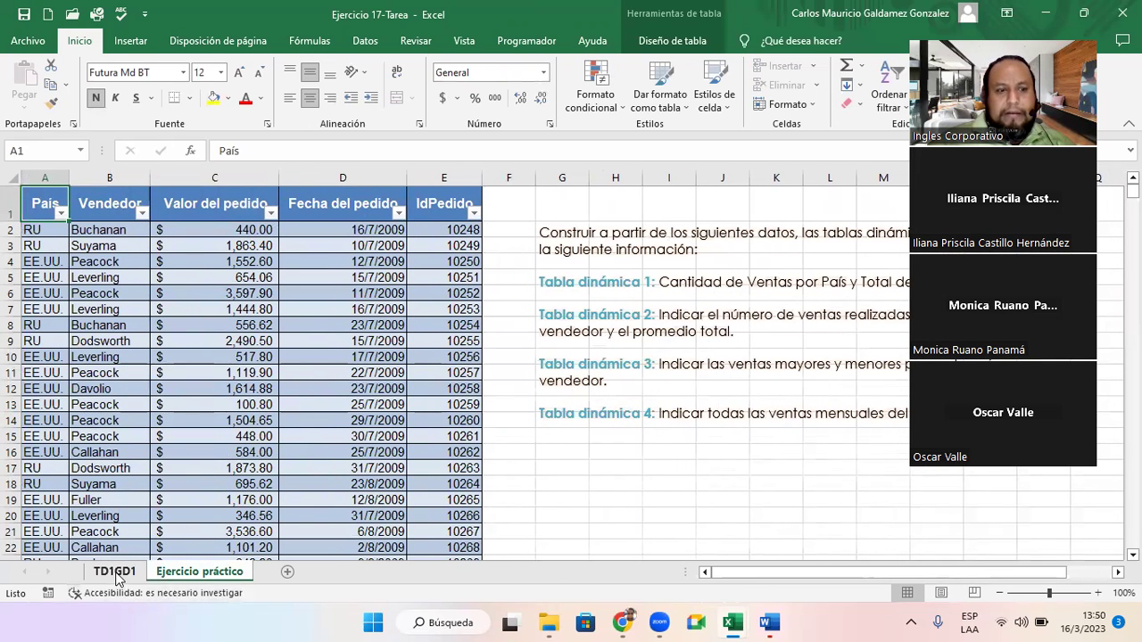
click(114, 572)
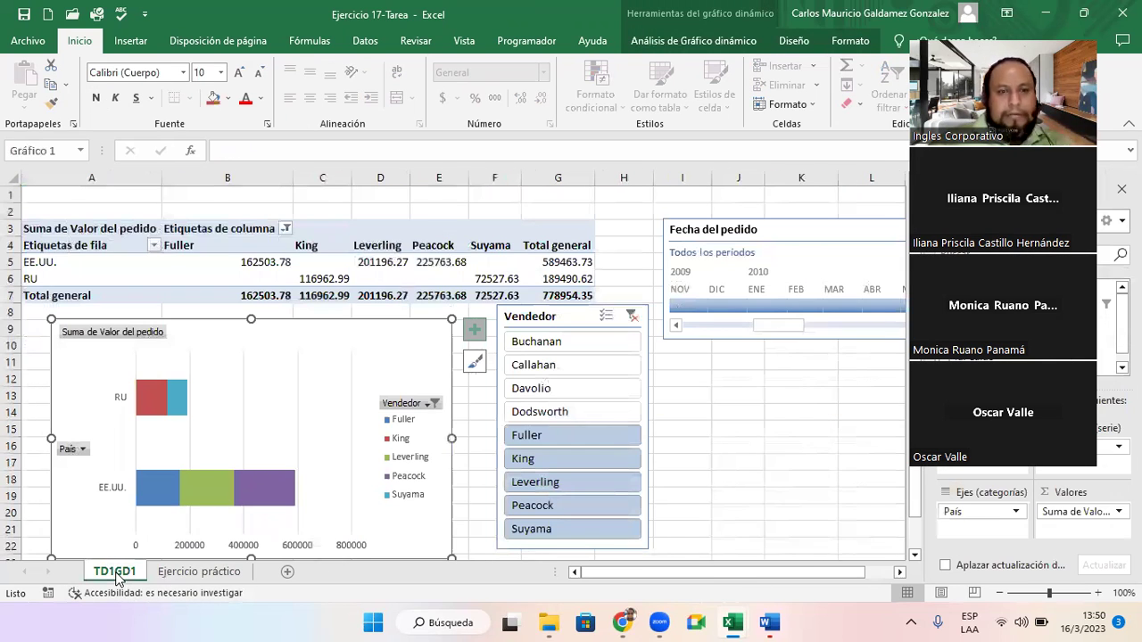
Add a new sheet and rename it TD2GD2
click(287, 572)
click(288, 575)
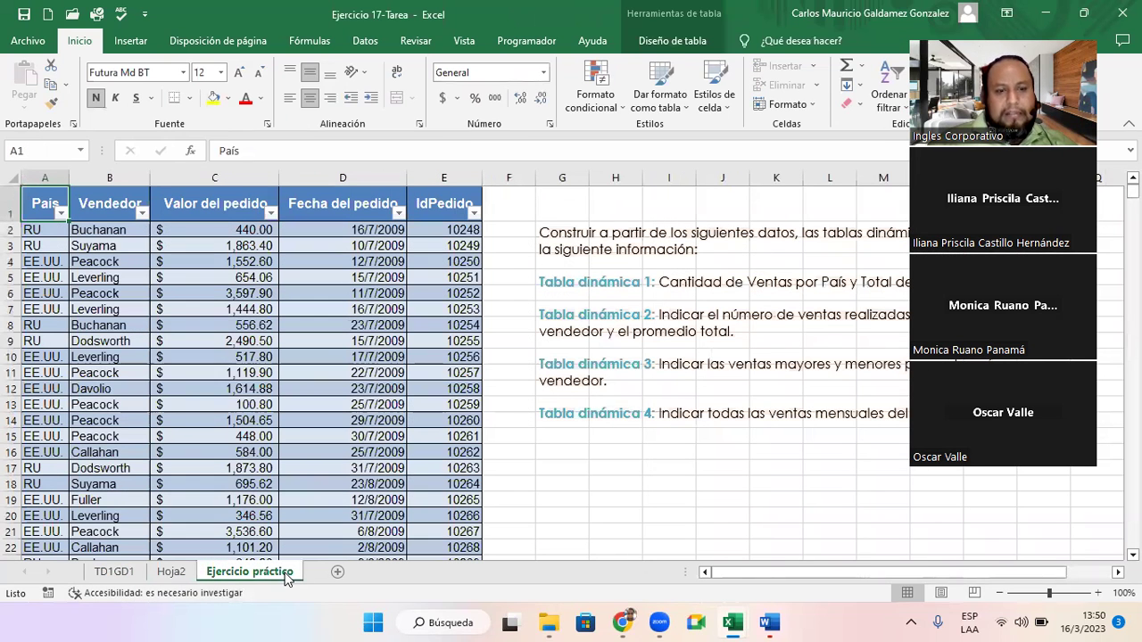
click(171, 572)
double_click(171, 572)
text(TD2G)
text(G)
text(D)
text(2)
key(Return)
Move the Ejercicio práctico sheet to the front of the workbook, then go back to TD1GD1
click(223, 572)
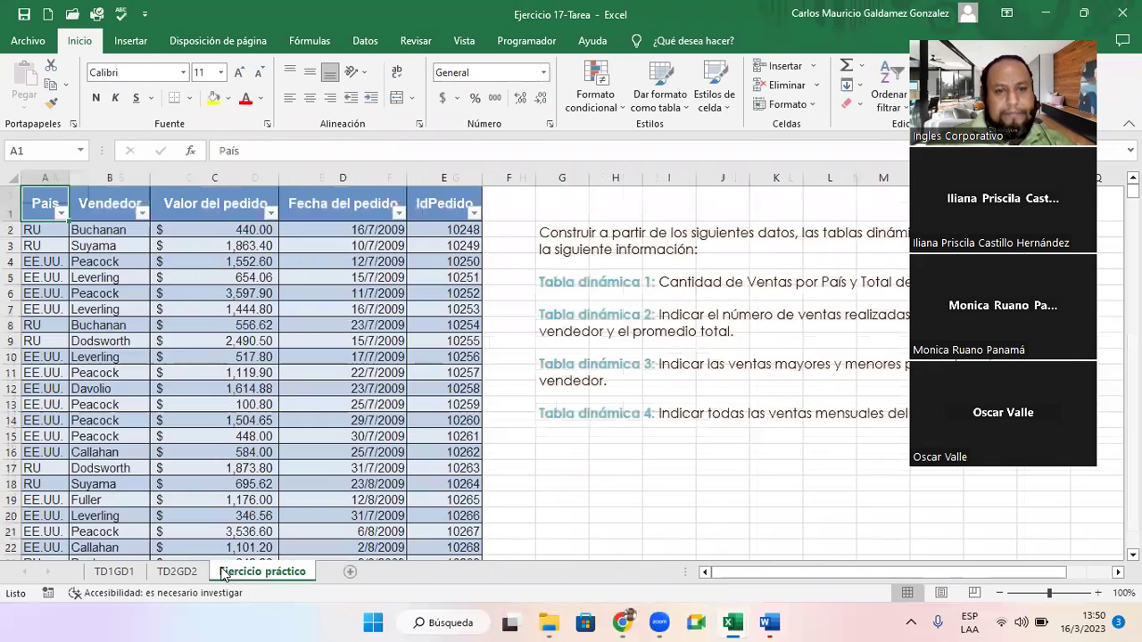
click(597, 321)
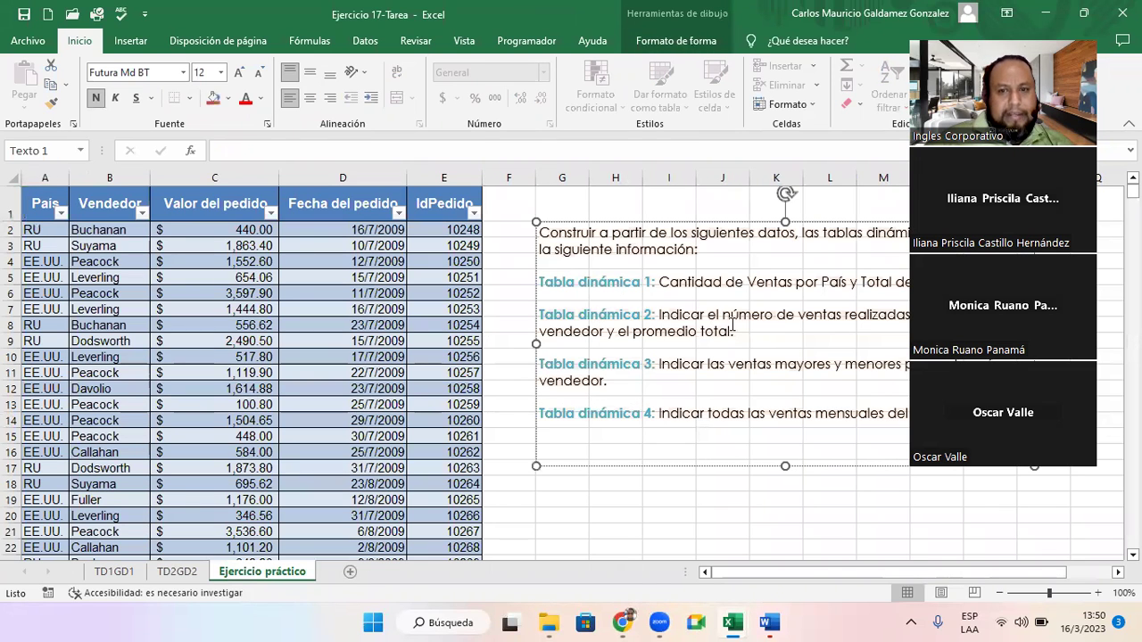
drag(734, 331, 550, 319)
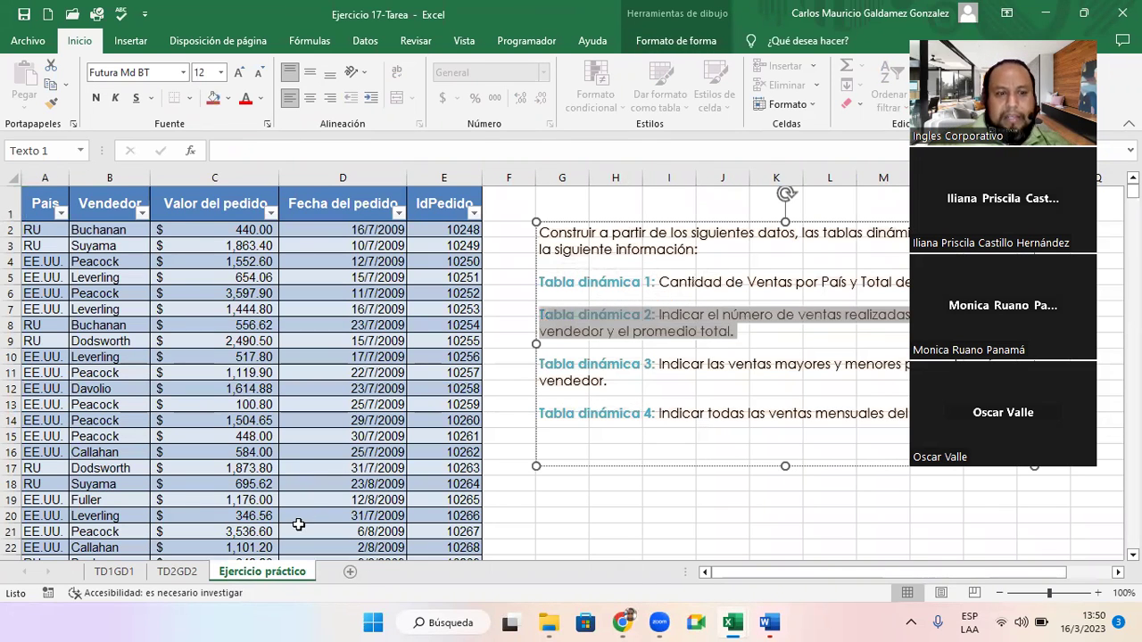
click(178, 572)
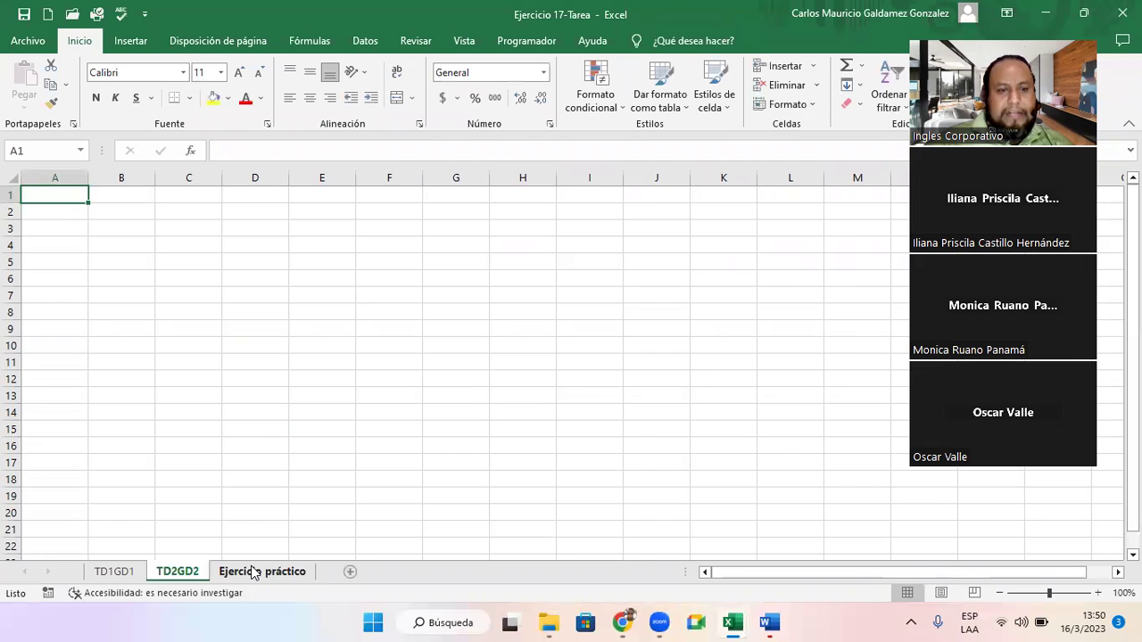
drag(224, 572, 94, 571)
key(Escape)
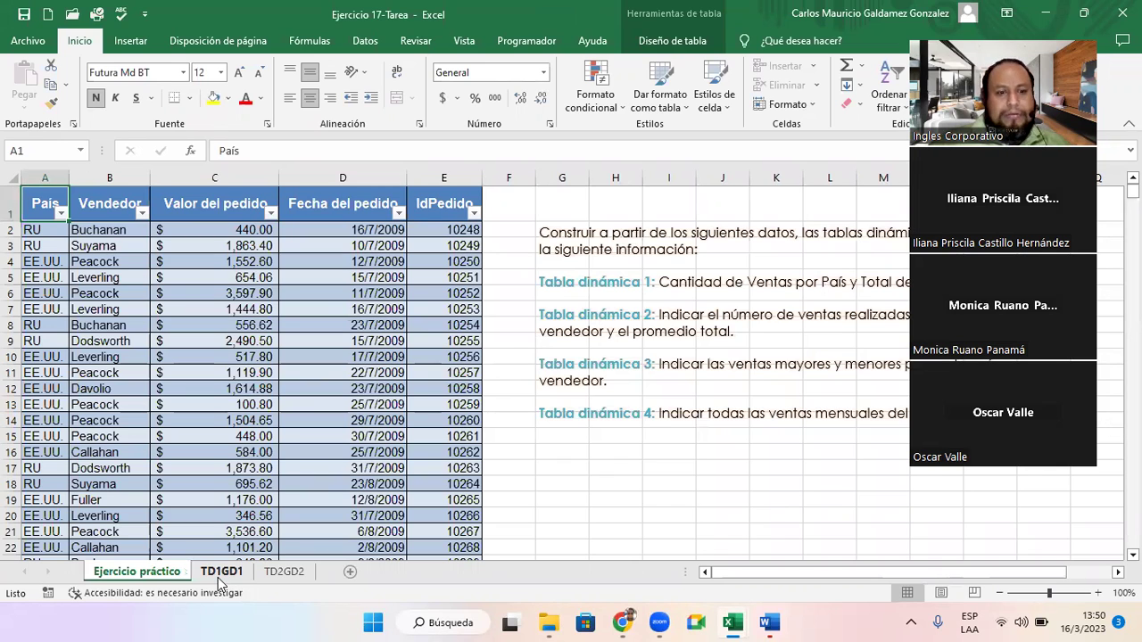
click(217, 577)
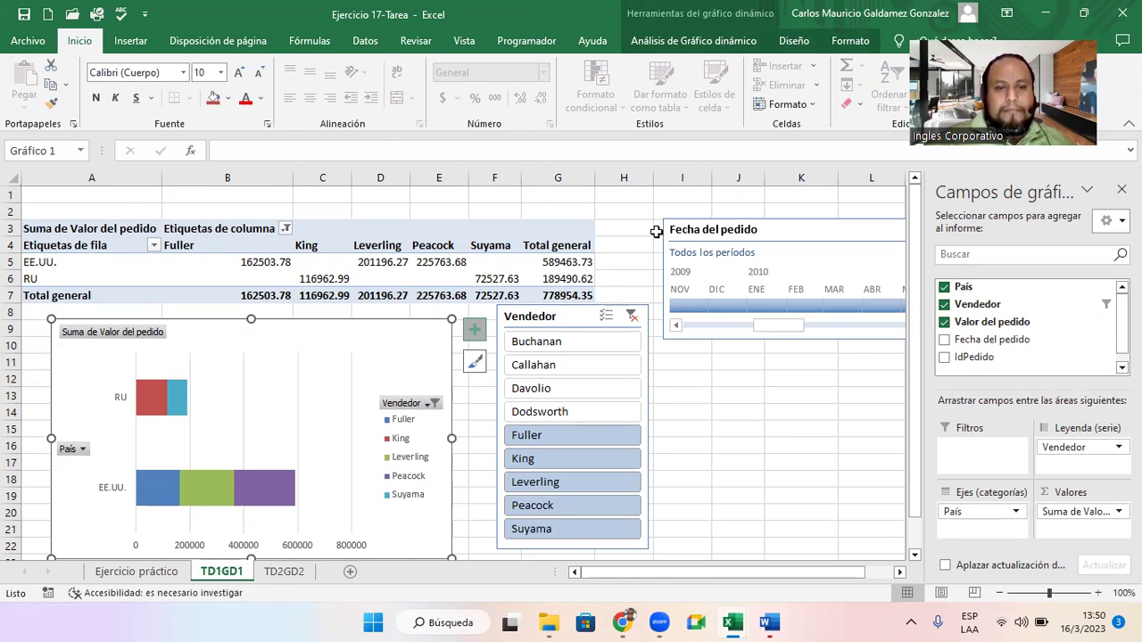
Open Value Field Settings for the summed value field and cancel without changes
click(160, 574)
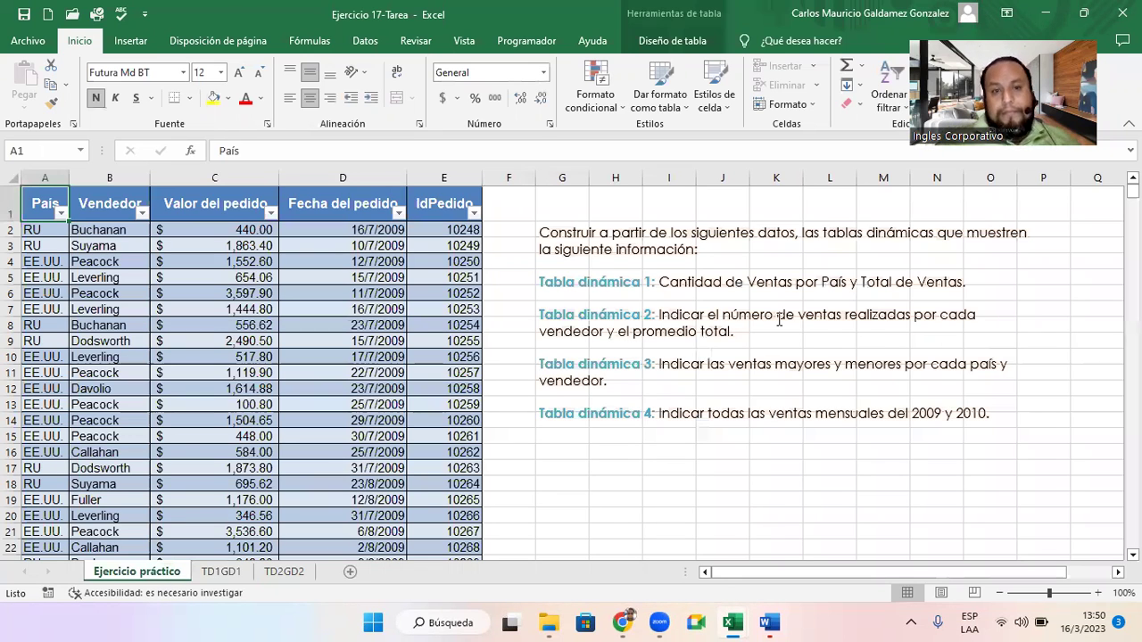
click(221, 572)
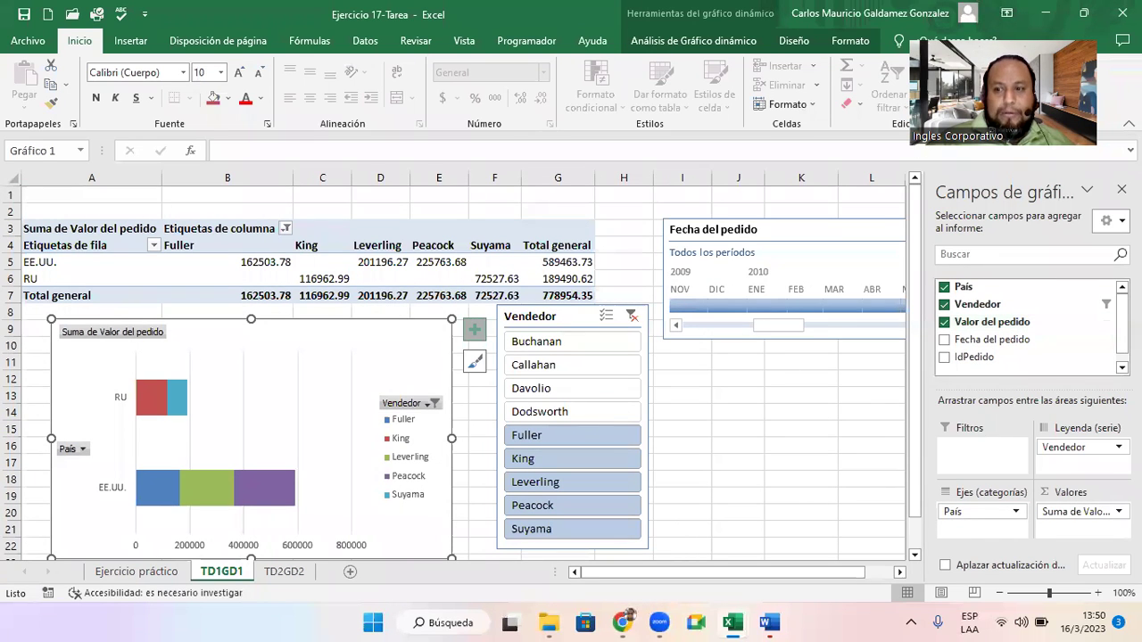
click(1079, 511)
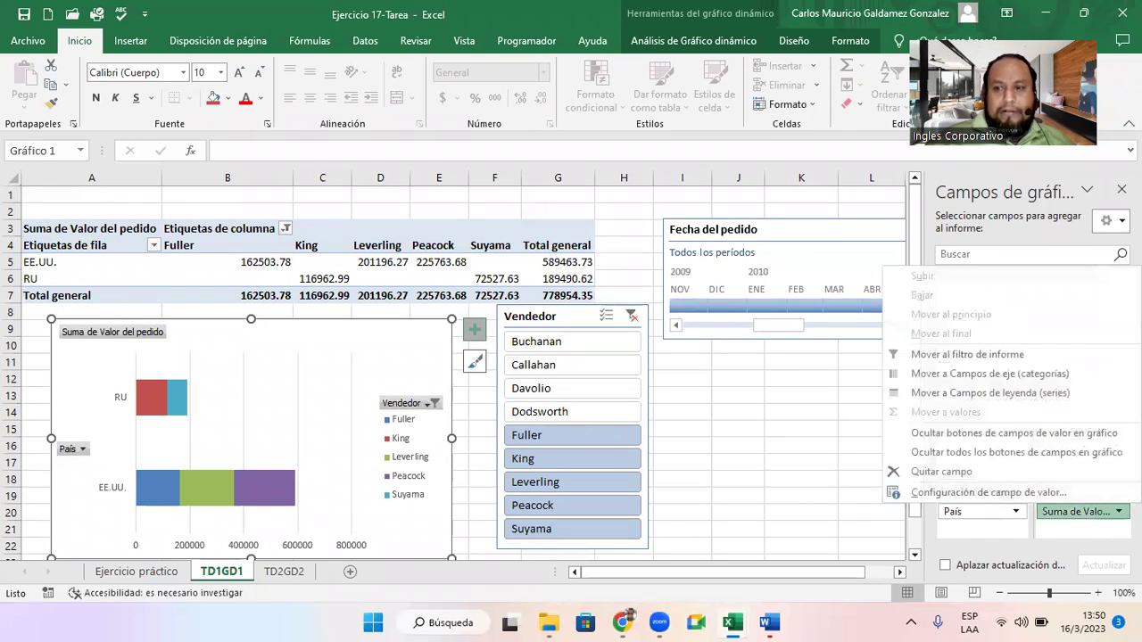
click(1044, 492)
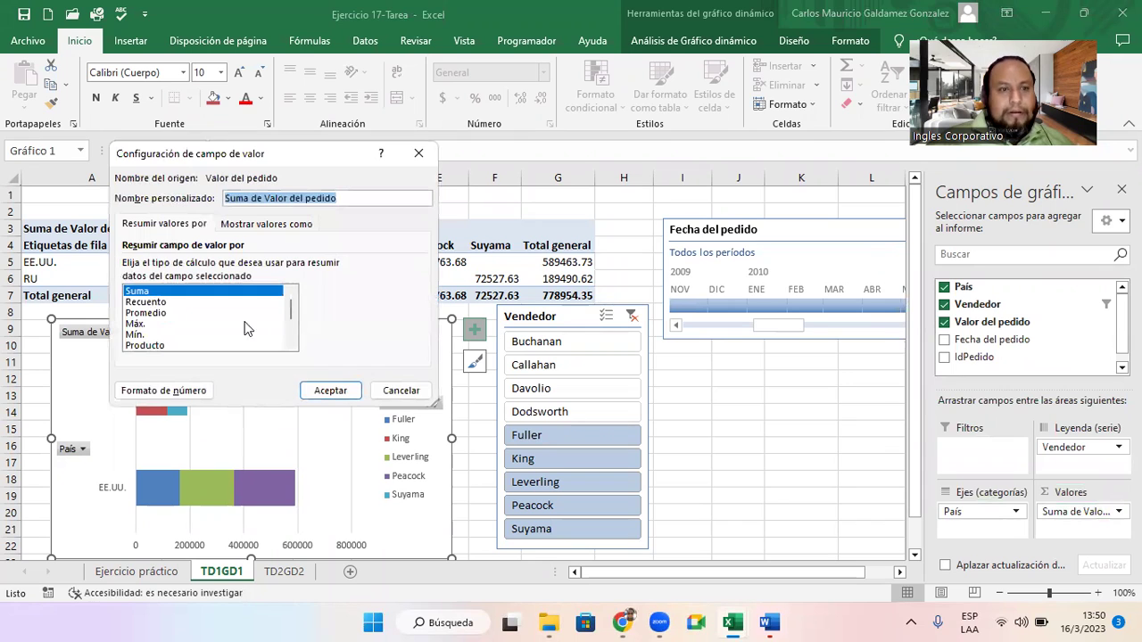
click(399, 390)
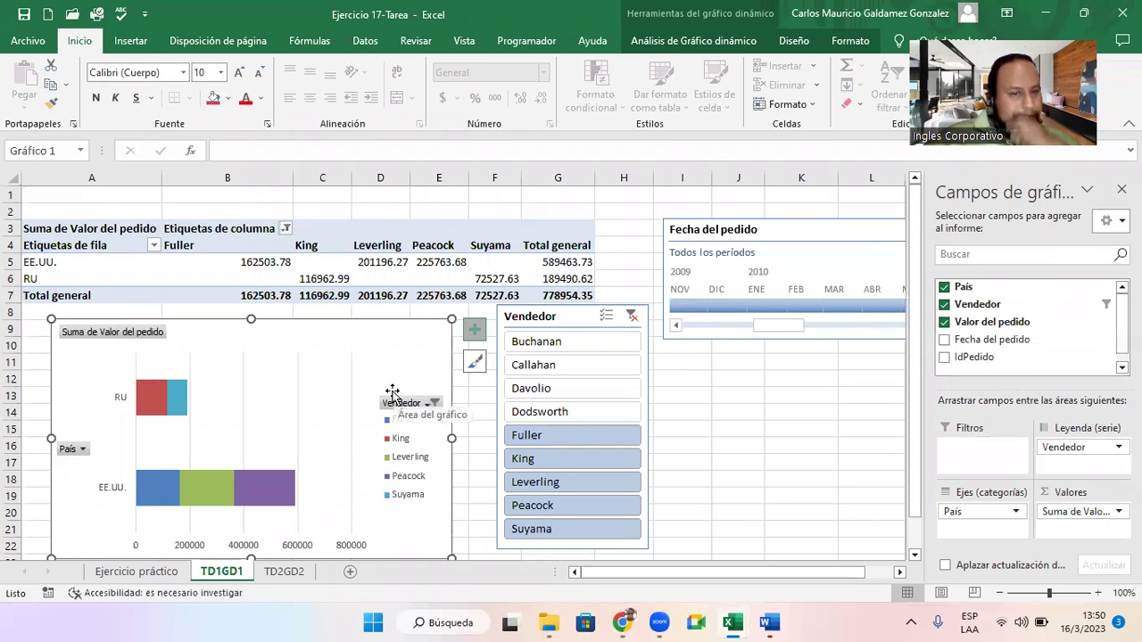
Cycle through TD2GD2 and Ejercicio práctico, ending on TD1GD1 with the accessibility results shown
click(277, 573)
click(176, 572)
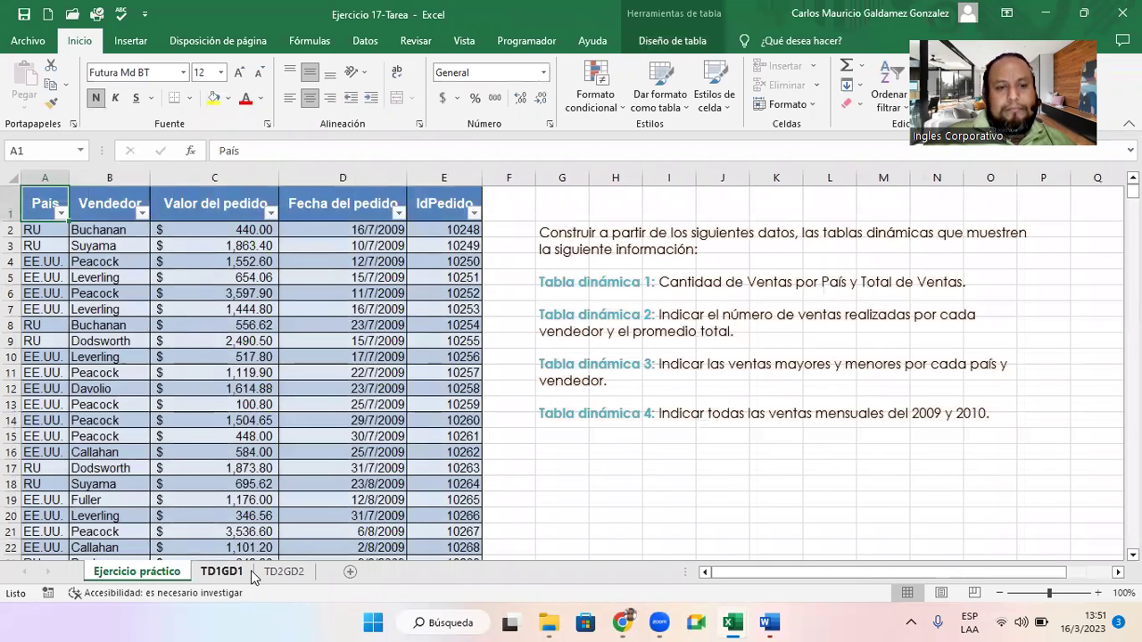
click(241, 574)
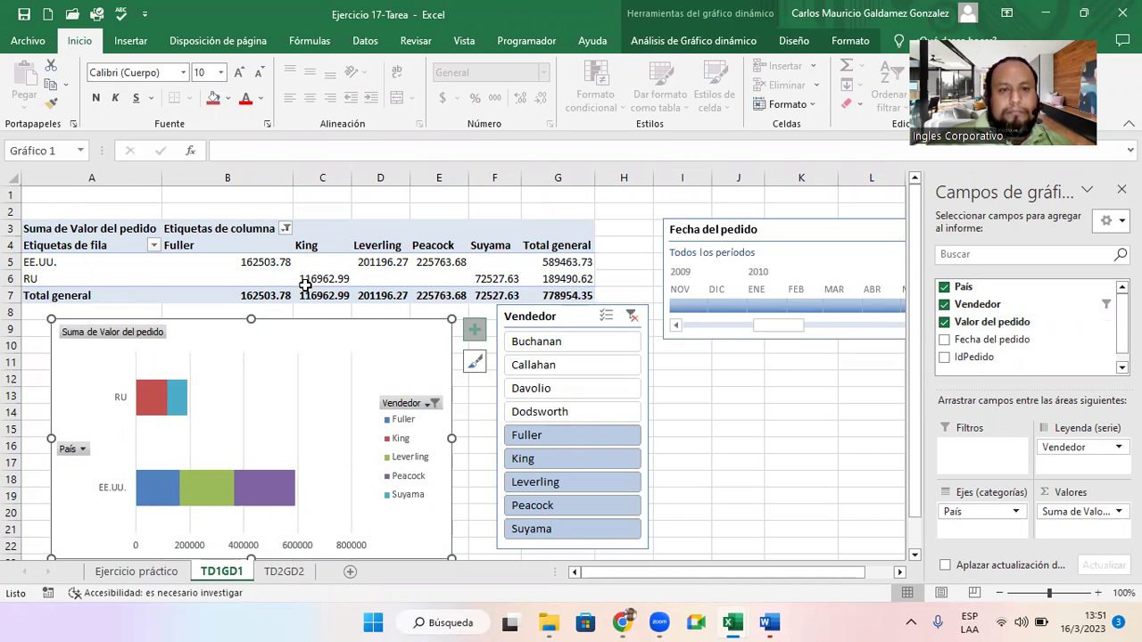
mouse_move(305, 284)
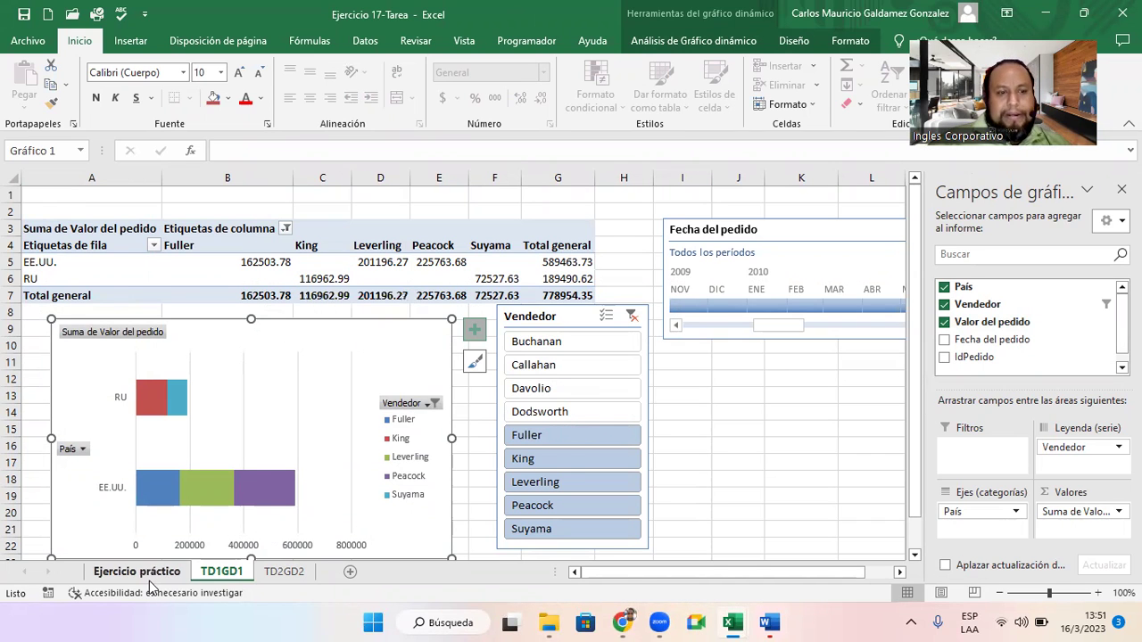
click(147, 576)
click(220, 572)
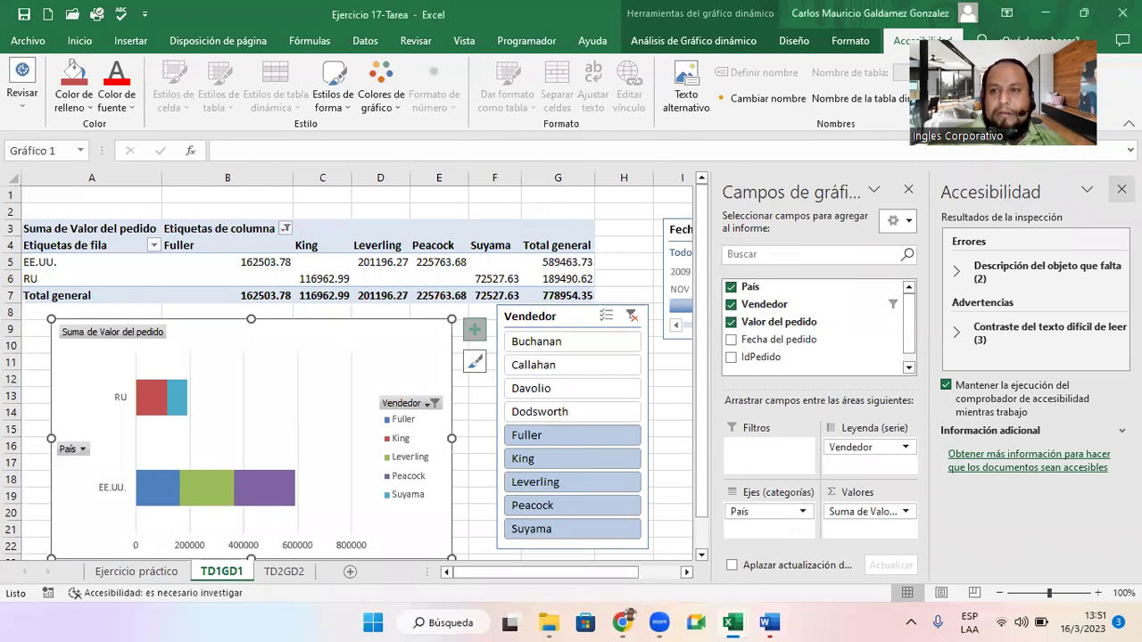
Close the Accesibilidad pane
click(1121, 190)
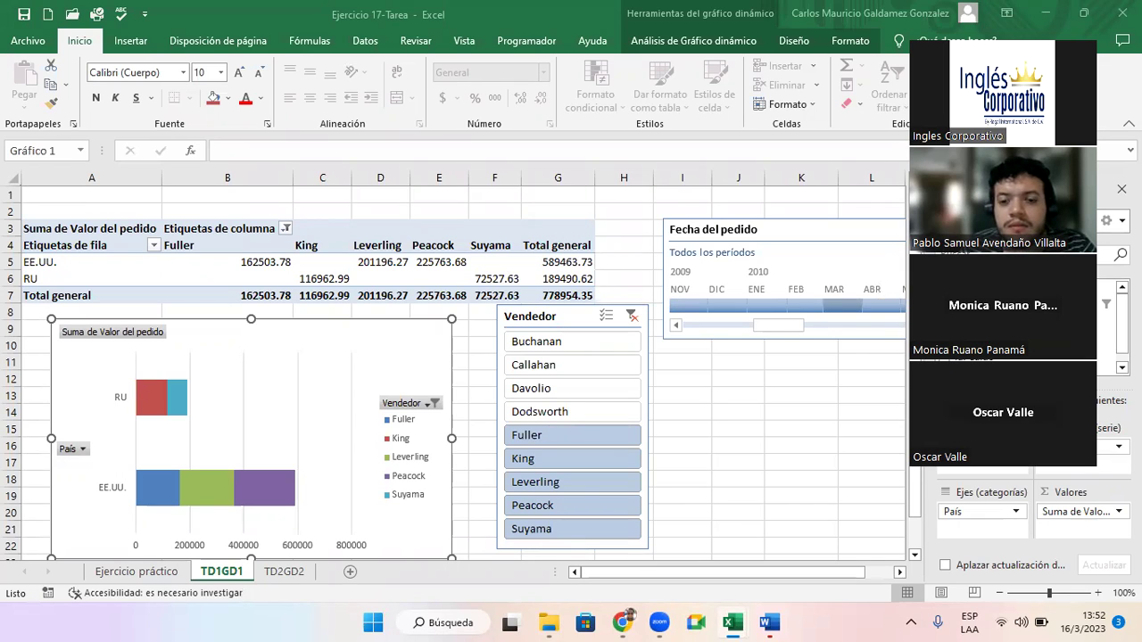
Try IdPedido as a category ahead of País, remove it, and place the chart below the pivot table
drag(1017, 31, 803, 85)
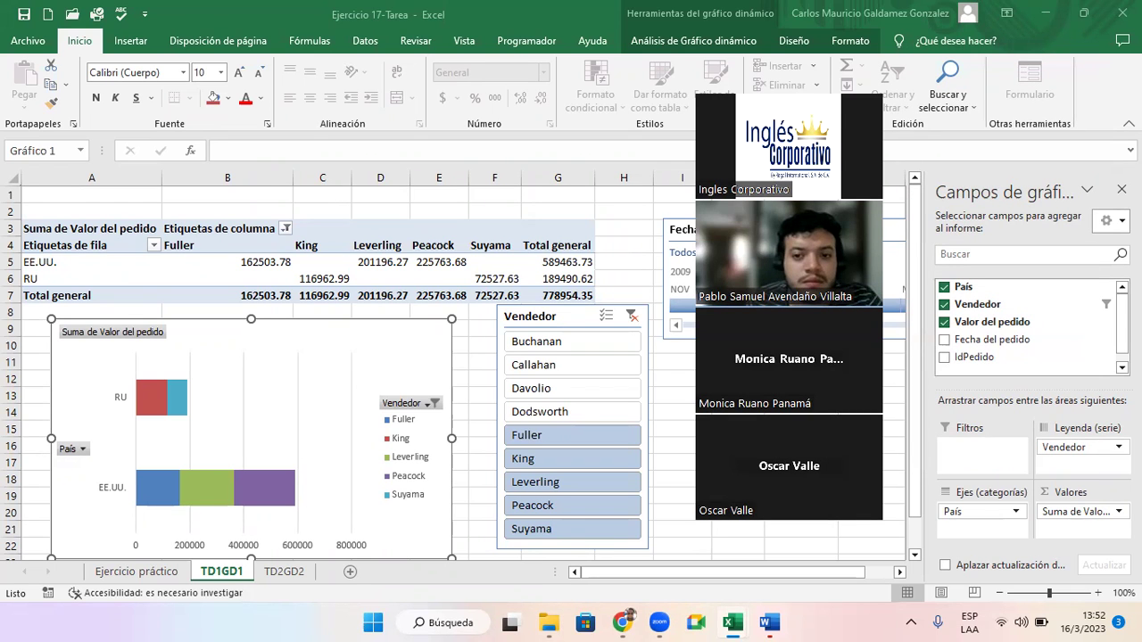
click(1120, 326)
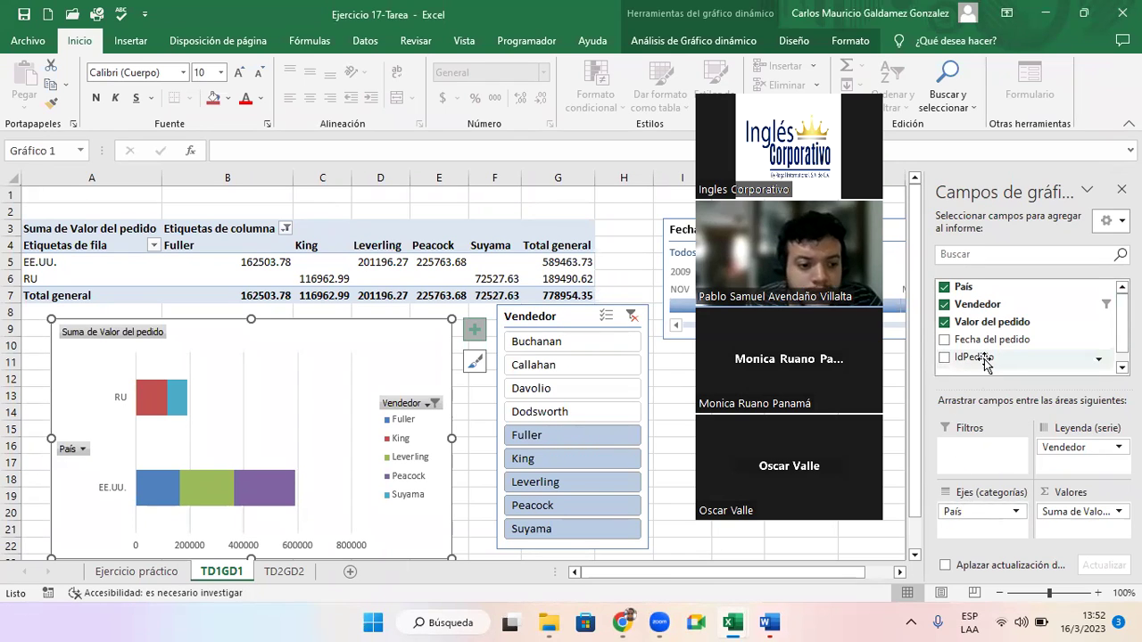
drag(985, 364, 969, 529)
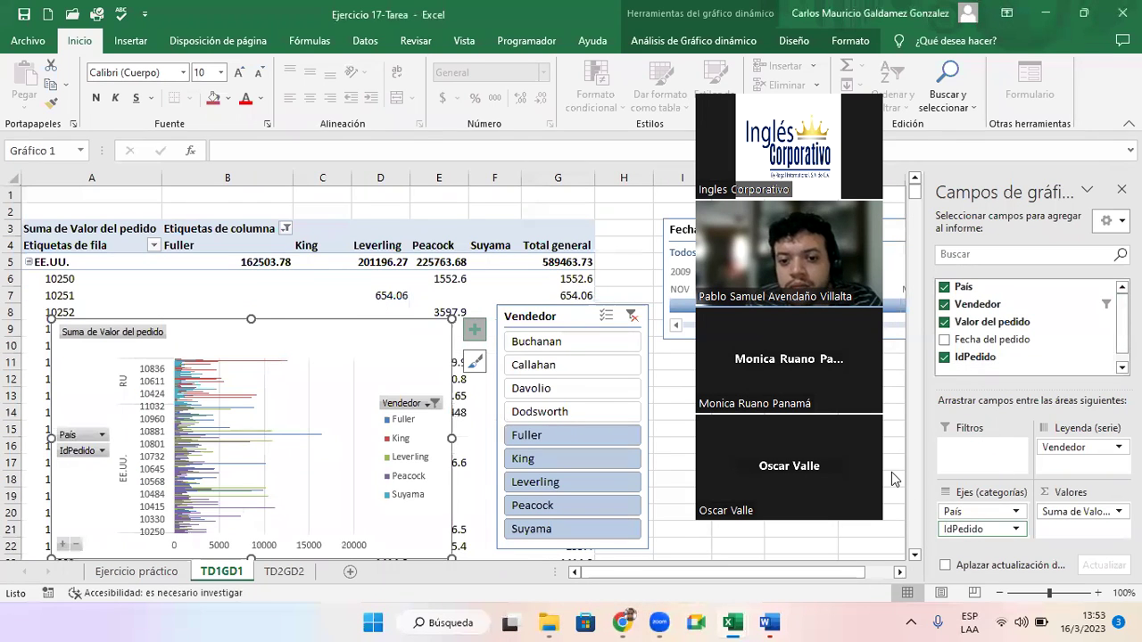
mouse_move(334, 345)
mouse_down()
mouse_move(370, 402)
mouse_move(361, 262)
mouse_move(387, 237)
mouse_up()
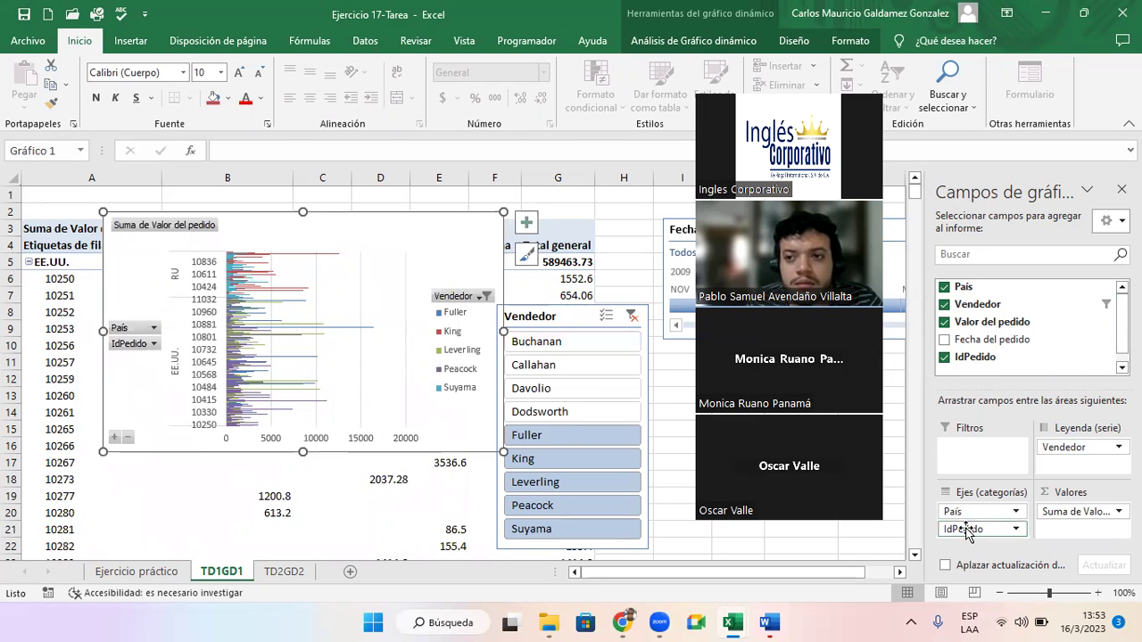
drag(974, 514, 975, 536)
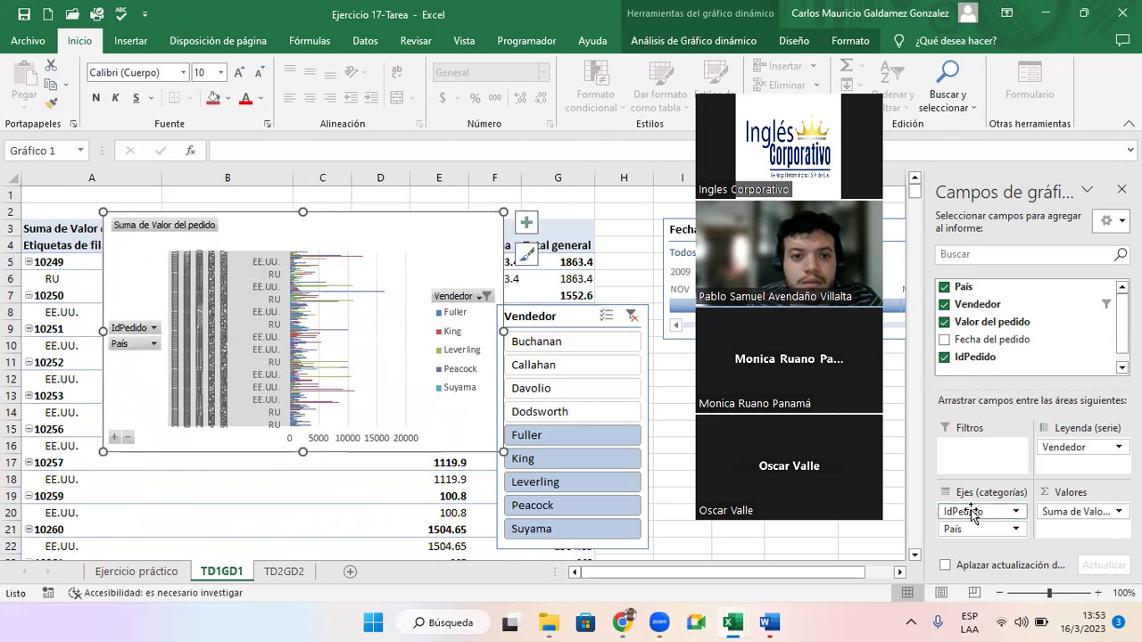
drag(970, 507, 1001, 379)
scroll(1113, 321, up, 1)
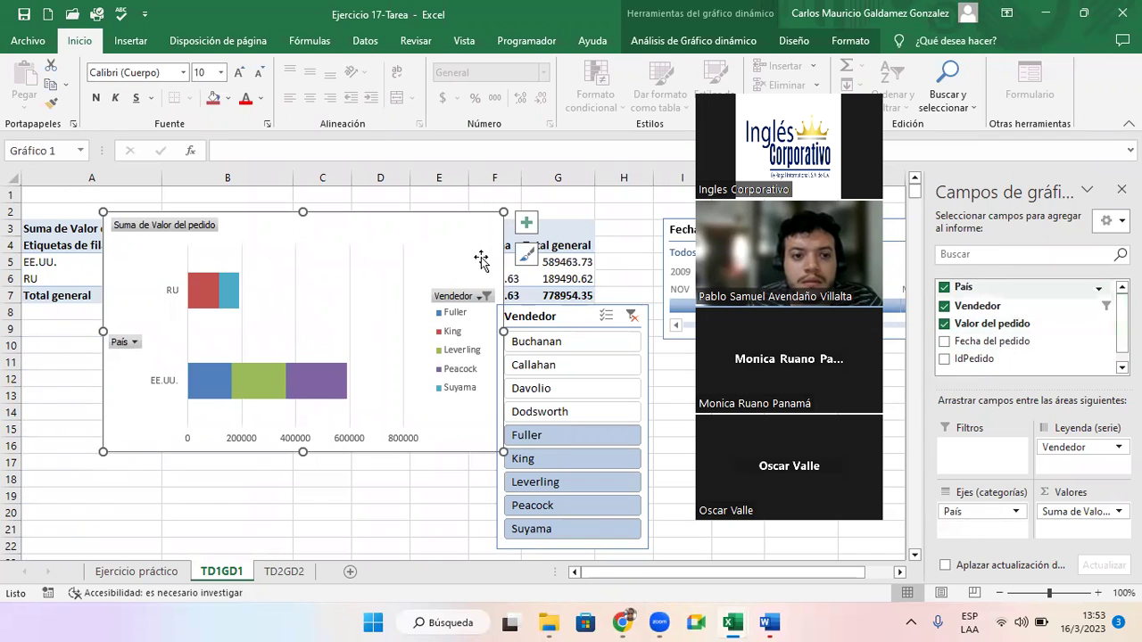
drag(481, 259, 393, 337)
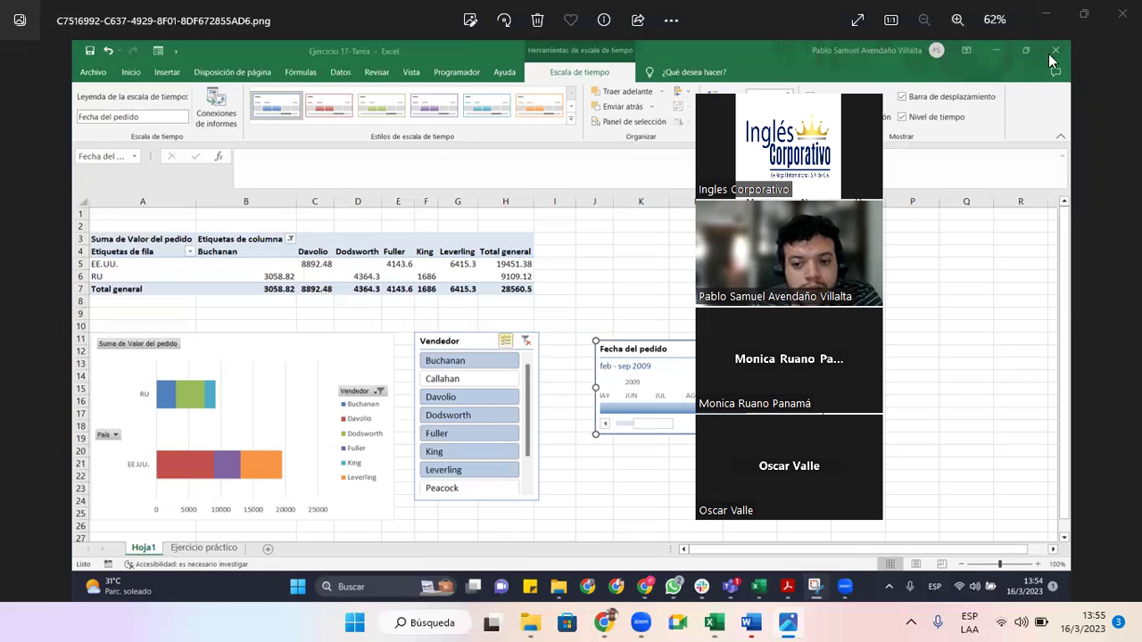
Close the Photos window to return to the Excel workbook
click(1123, 14)
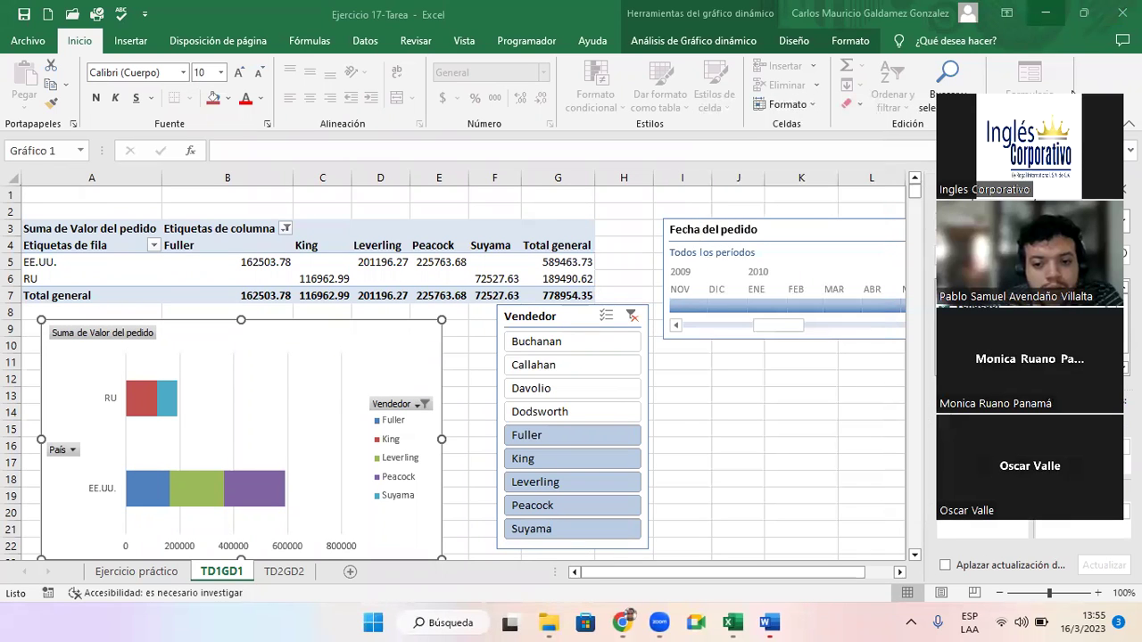
Apply the orange Oscuro style to the Fecha del pedido timeline
click(810, 230)
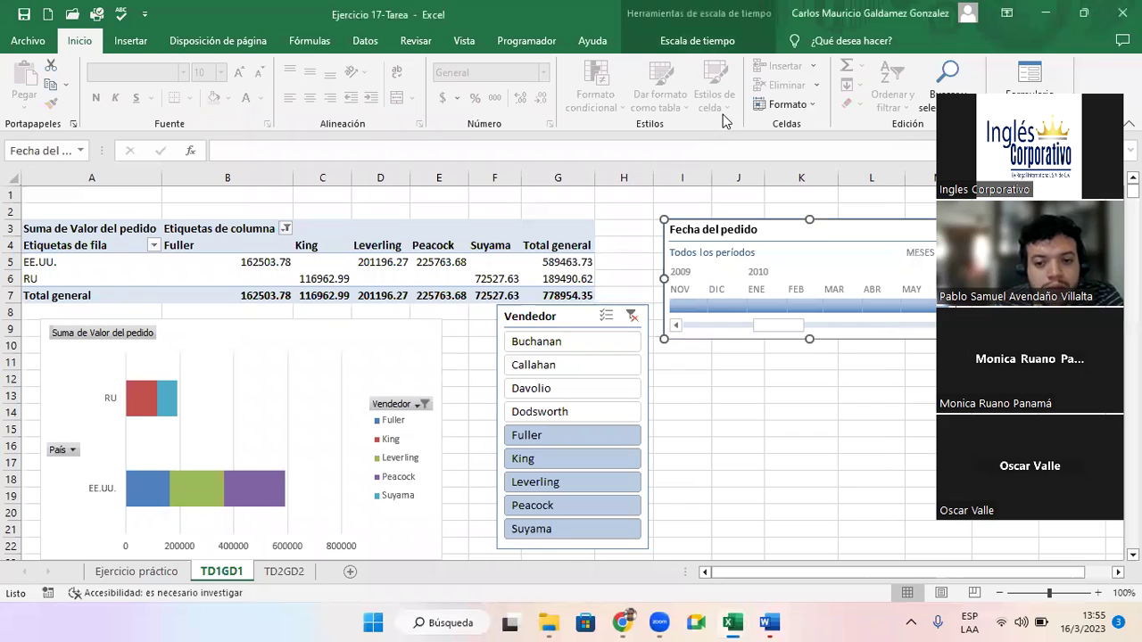
click(694, 41)
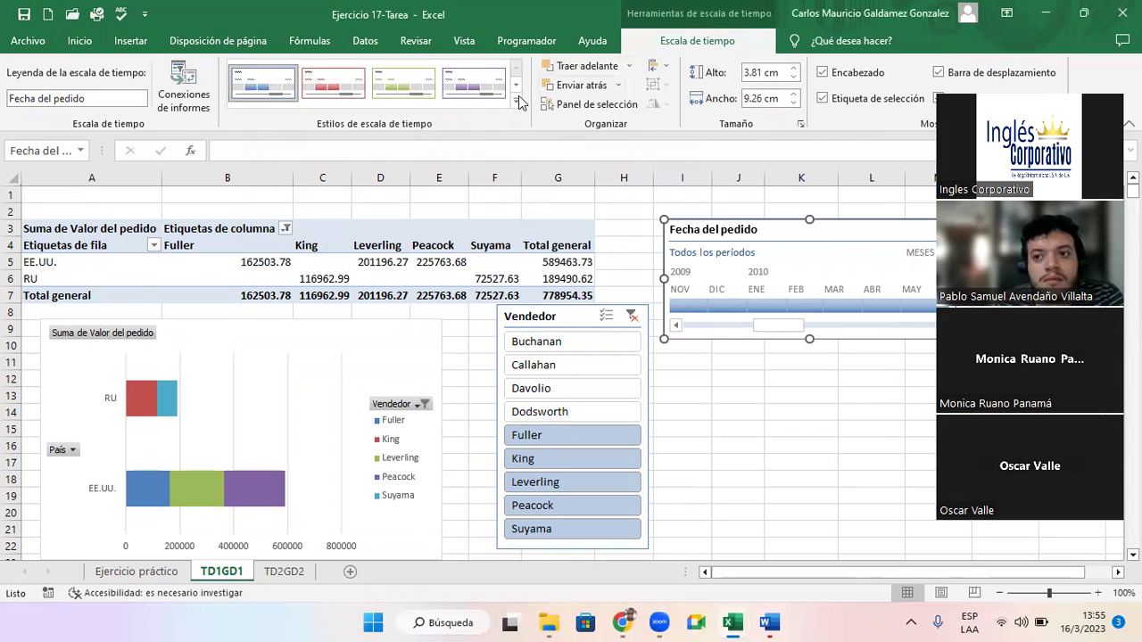
click(516, 101)
click(418, 190)
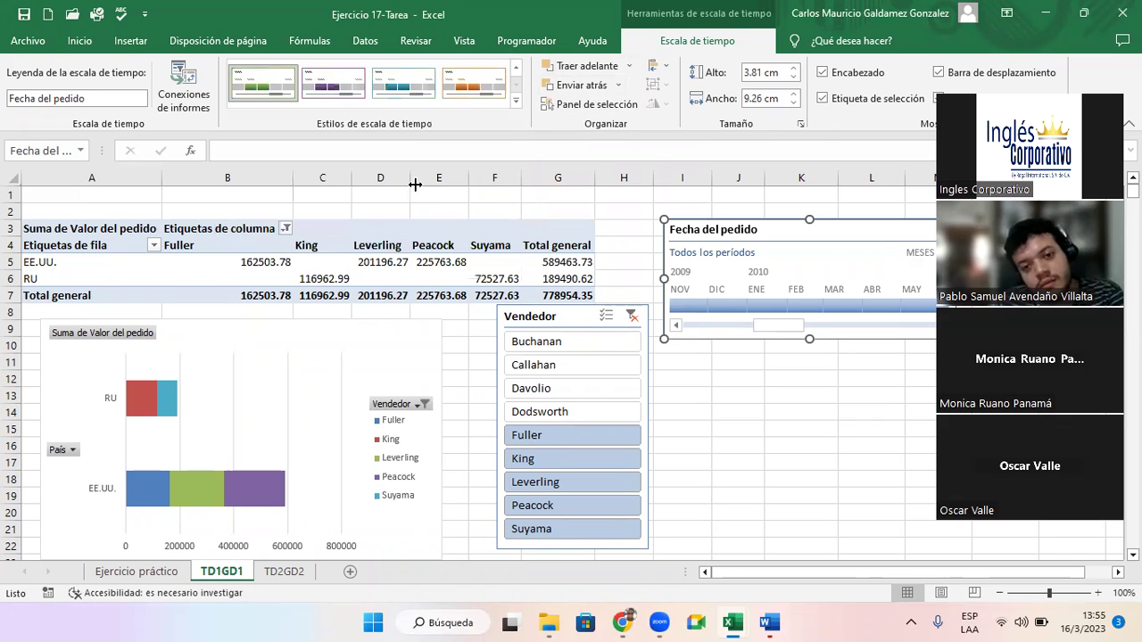
click(473, 97)
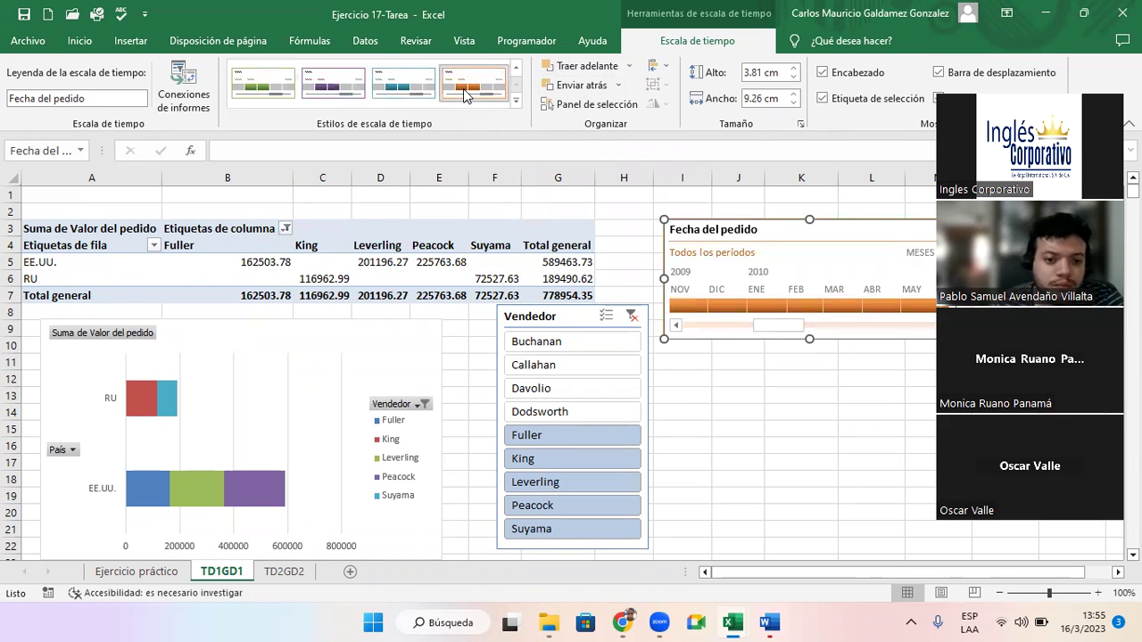
Apply the matching orange Oscuro style to the Vendedor slicer
click(550, 320)
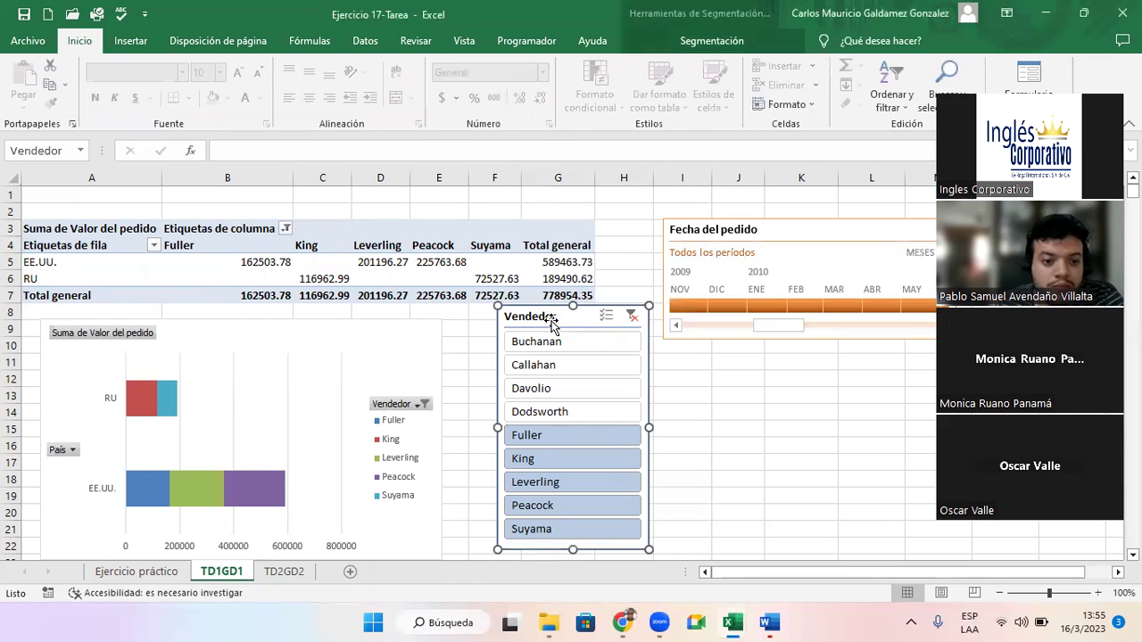
click(627, 37)
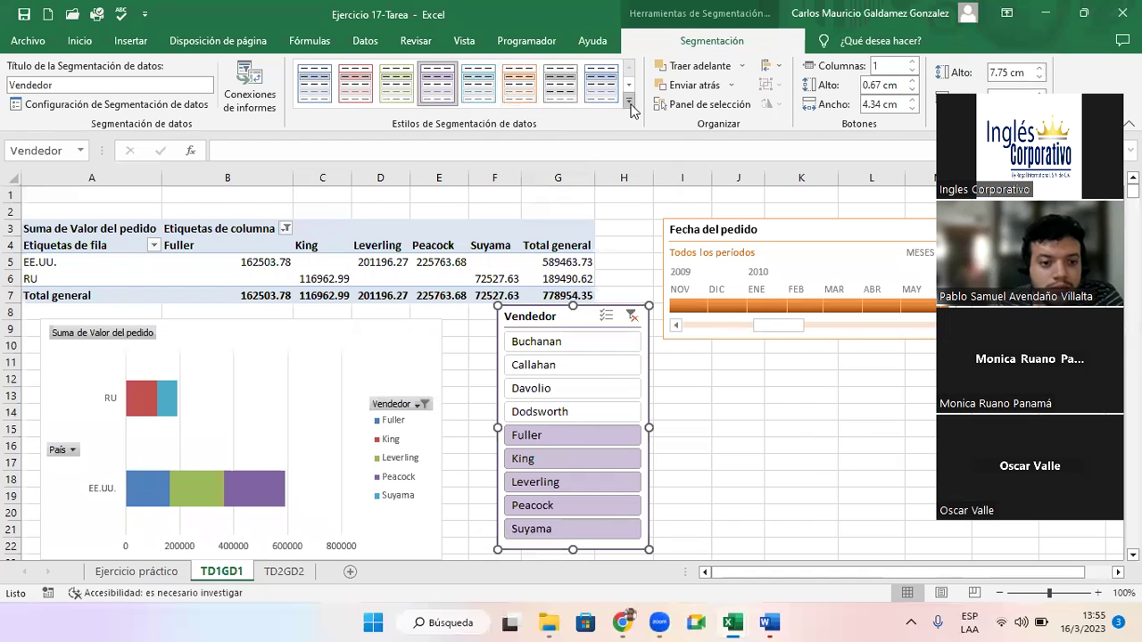
click(629, 100)
click(521, 169)
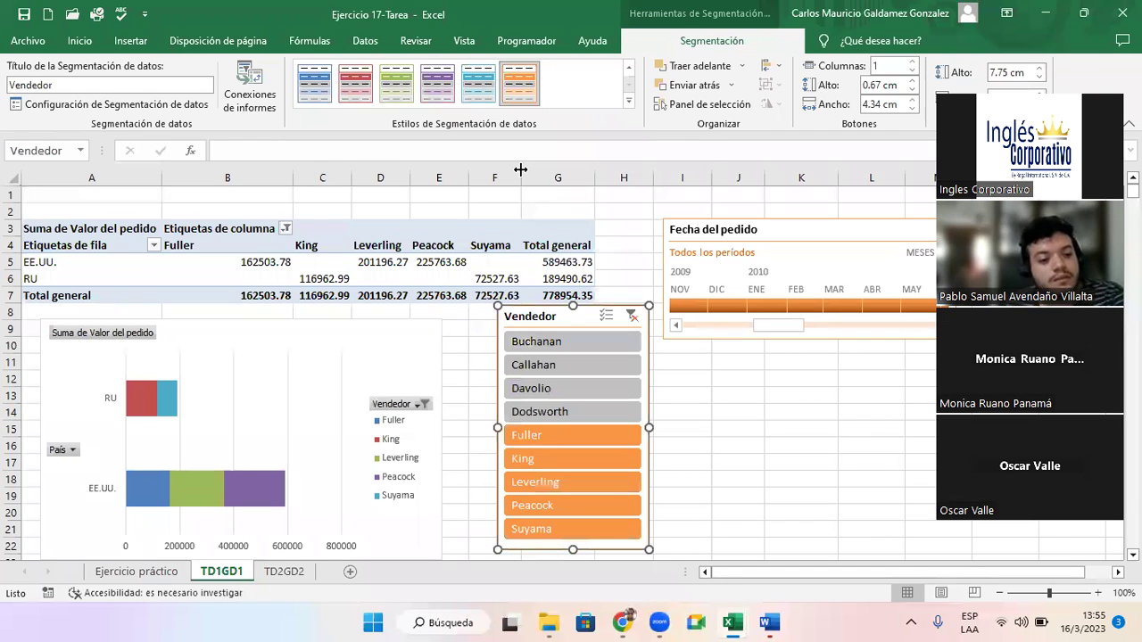
click(403, 339)
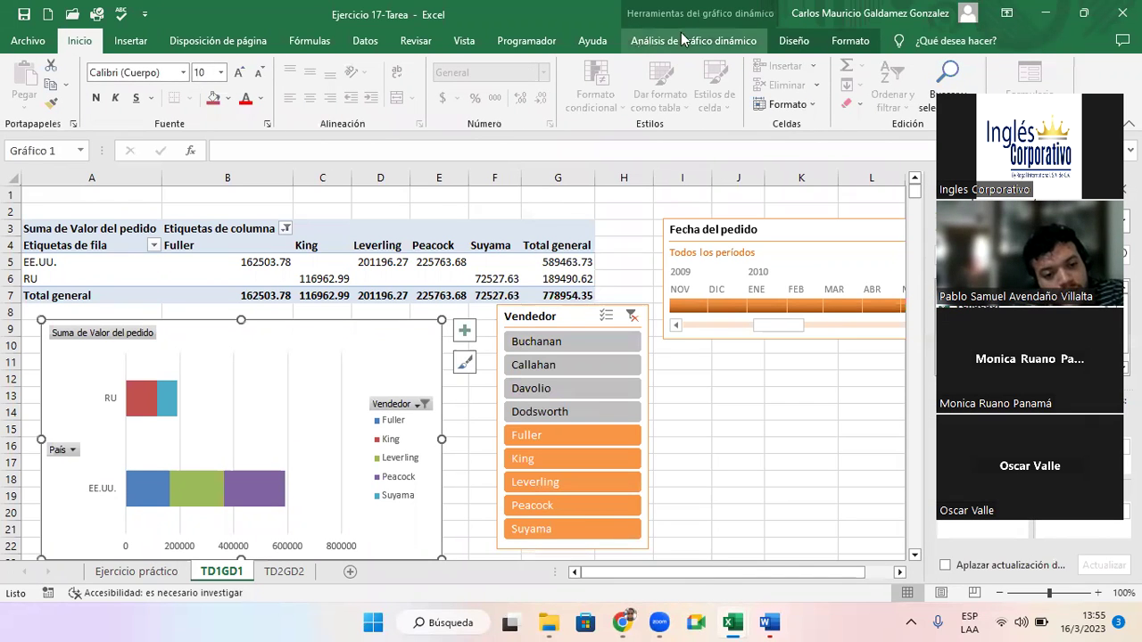
Give the pivot chart dark style 8 with data labels and a quick layout that adds a title
click(712, 41)
click(793, 40)
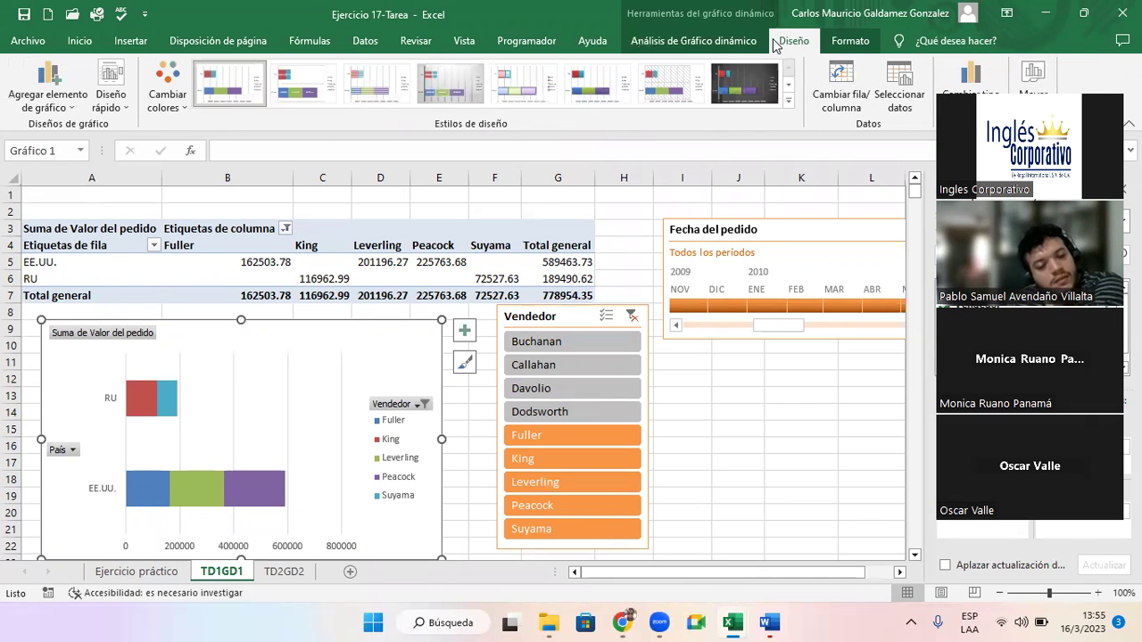
click(455, 86)
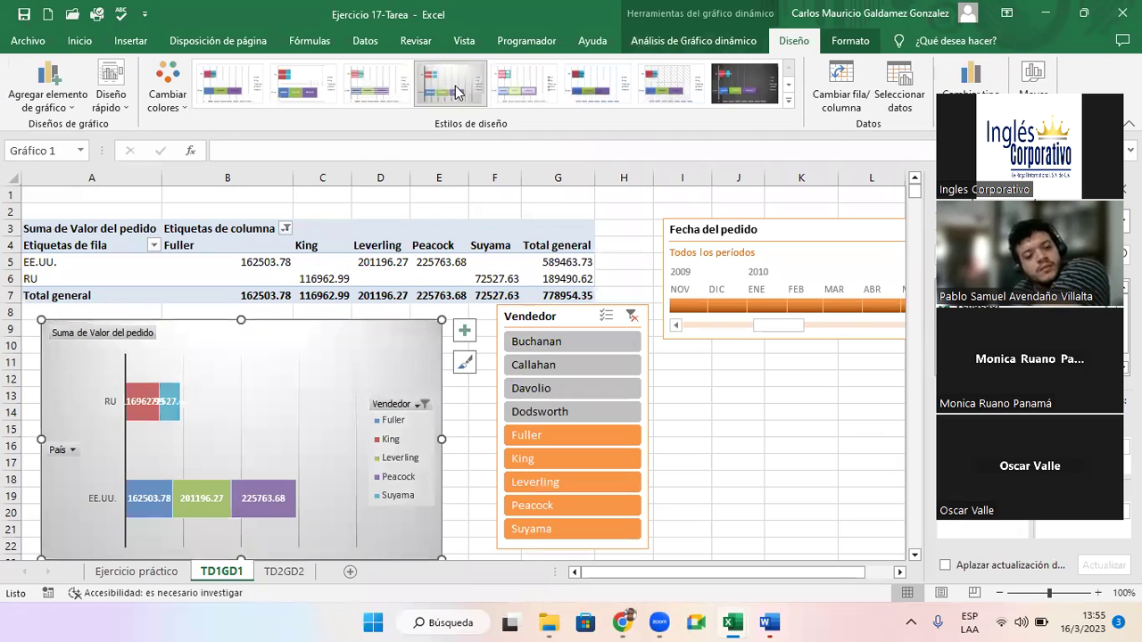
click(519, 85)
click(730, 80)
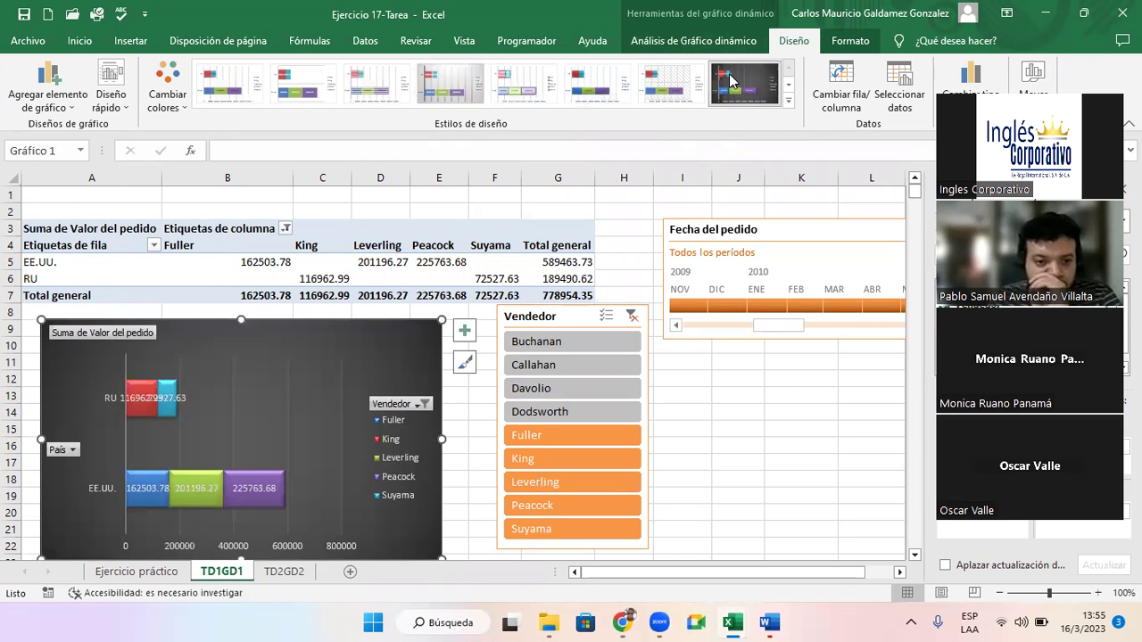
click(123, 111)
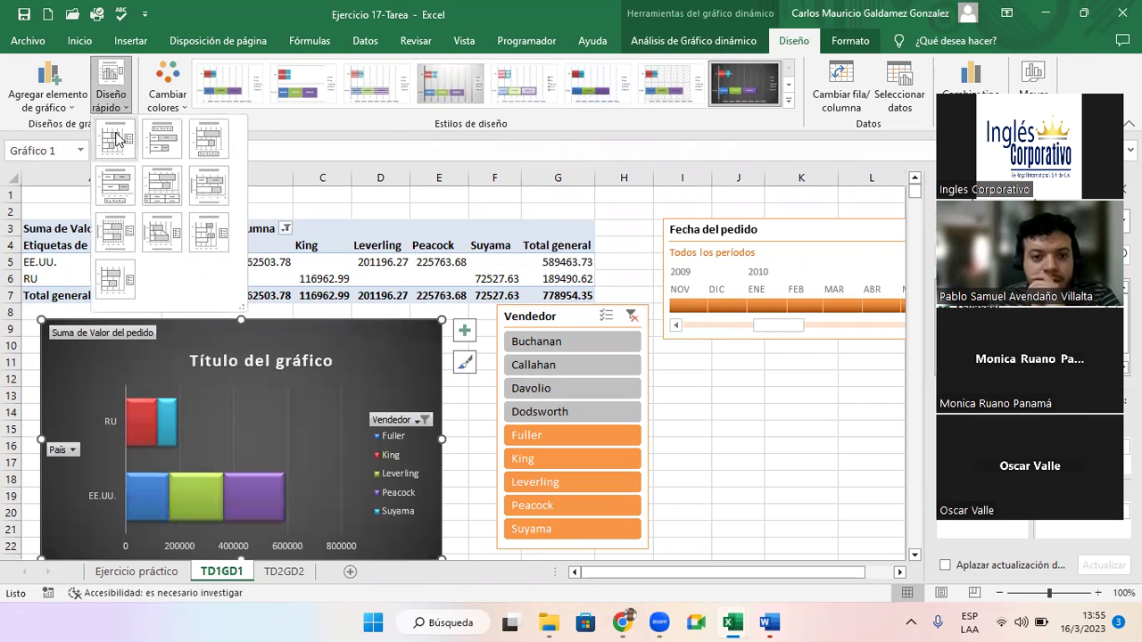
click(116, 138)
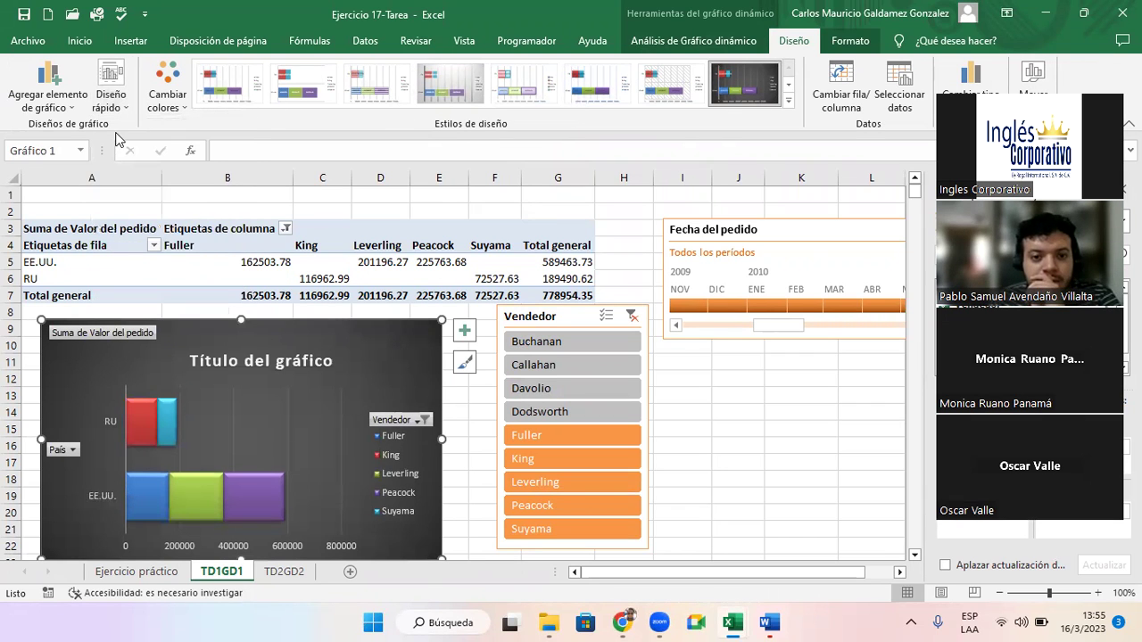
Apply a dark blue Oscuro style to the pivot table and move the timeline up beside it
click(449, 273)
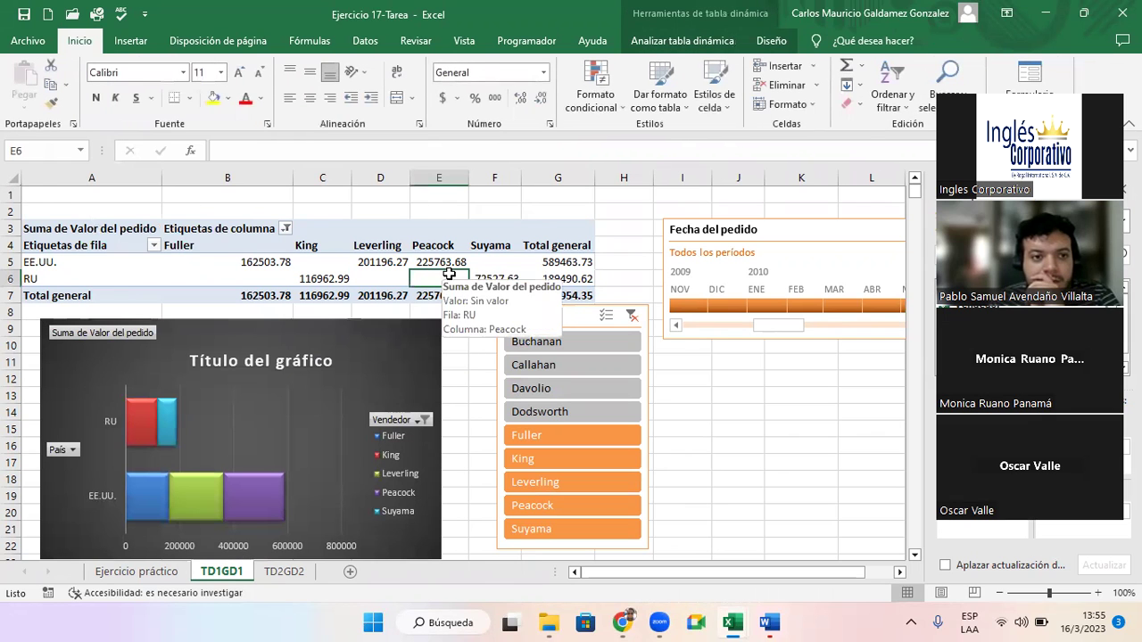
click(779, 46)
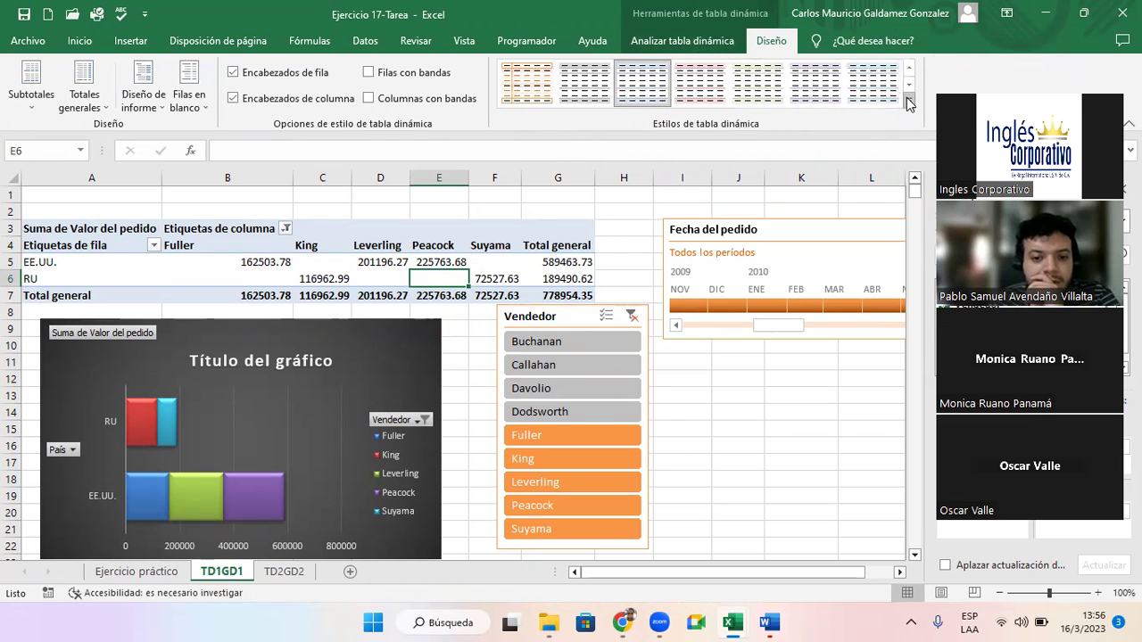
click(904, 100)
drag(910, 303, 916, 458)
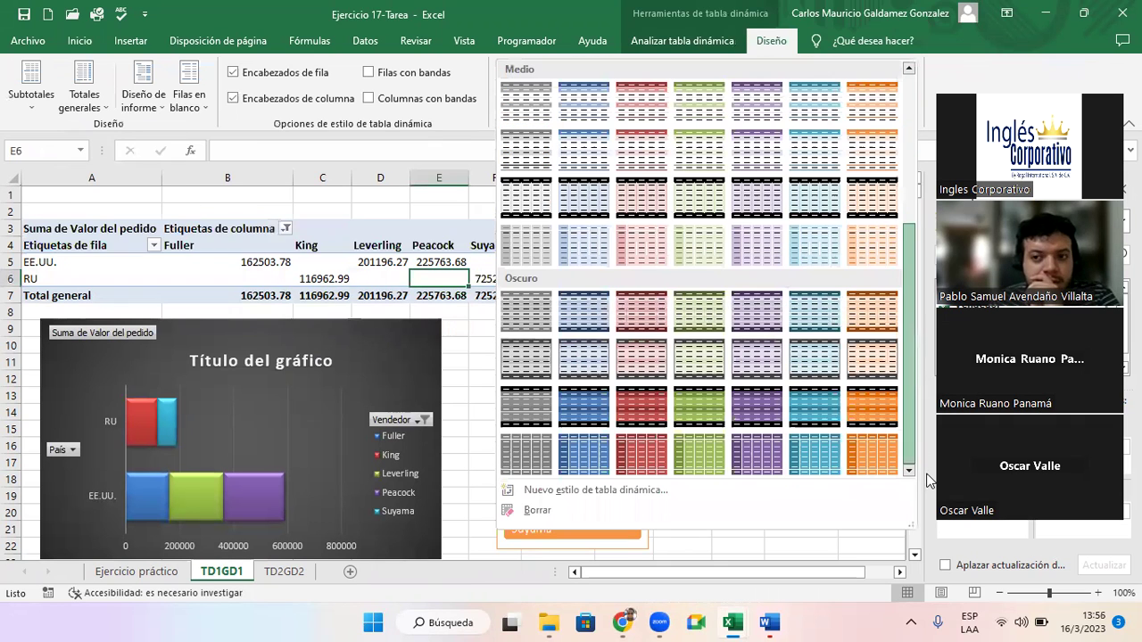
click(575, 413)
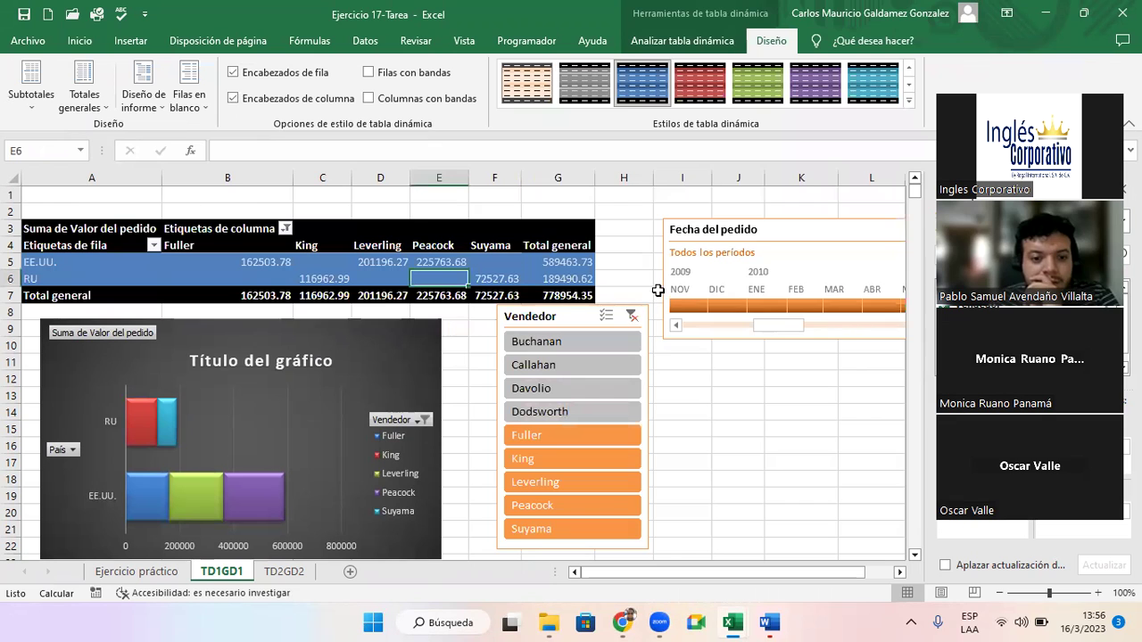
click(672, 229)
mouse_move(672, 229)
mouse_down()
mouse_move(672, 203)
mouse_move(654, 202)
mouse_up()
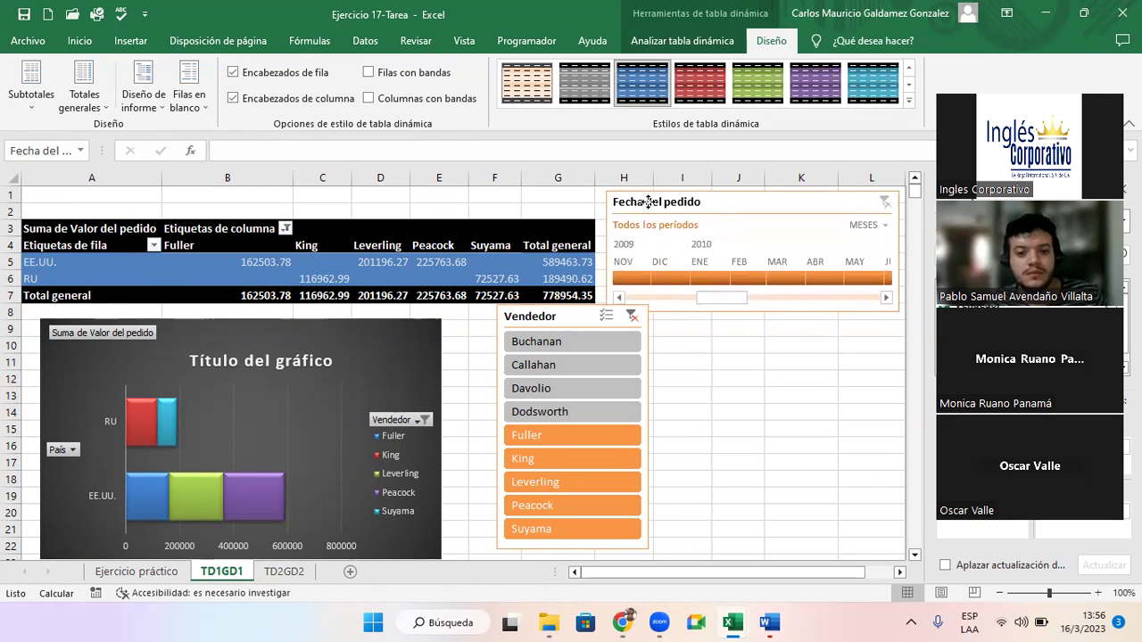
Shift the Vendedor slicer left and slightly up so it sits right beside the pivot chart
drag(561, 311, 532, 328)
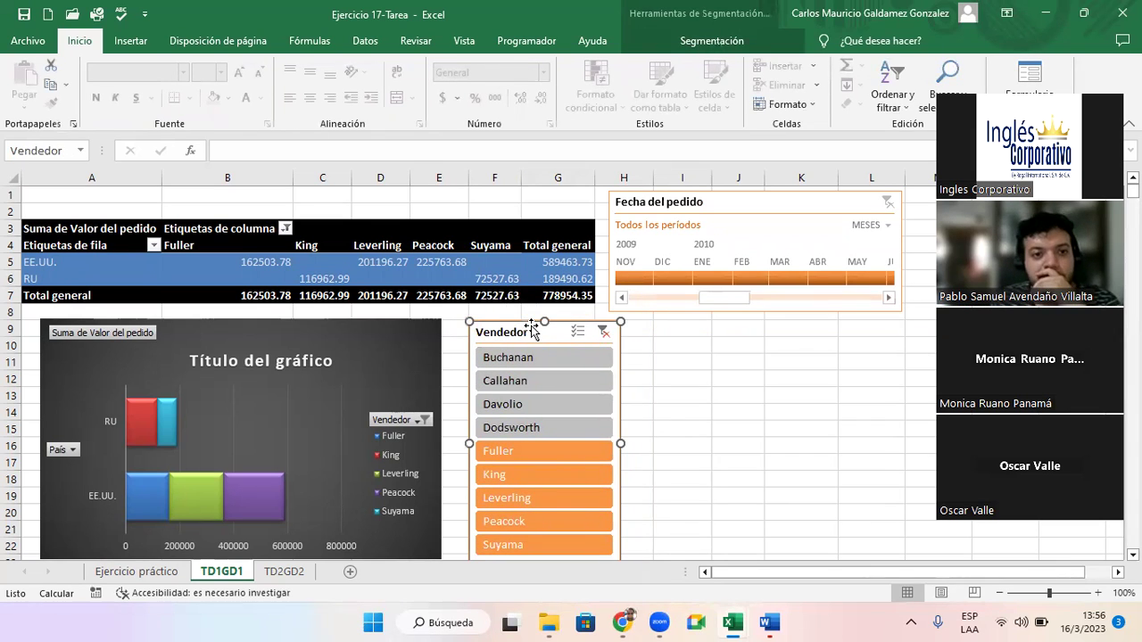
drag(531, 325, 531, 317)
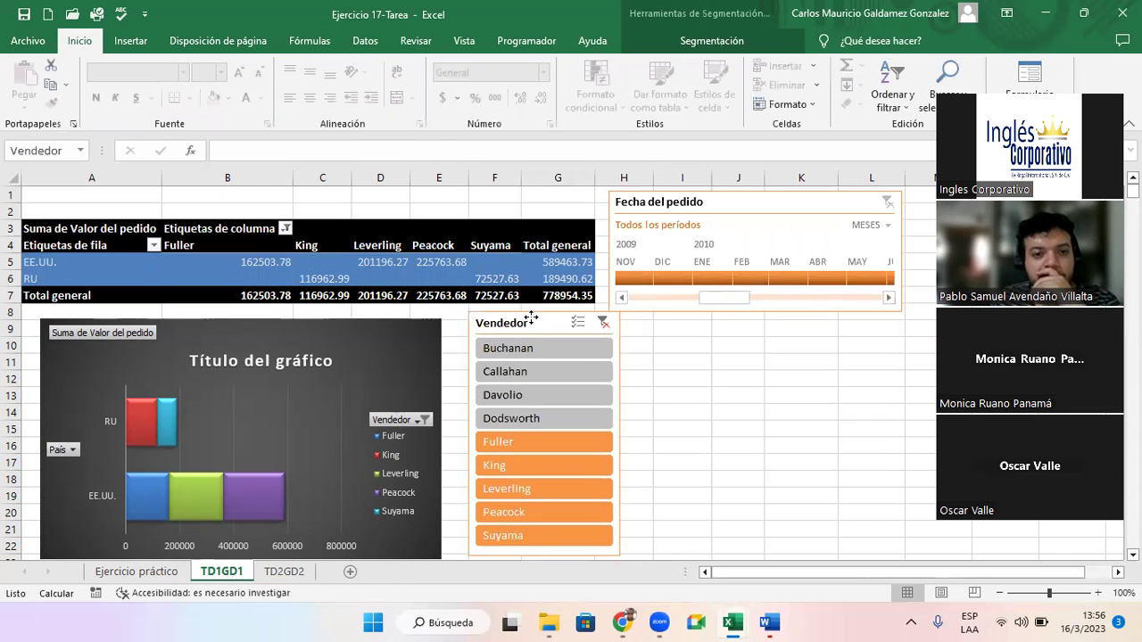
click(716, 381)
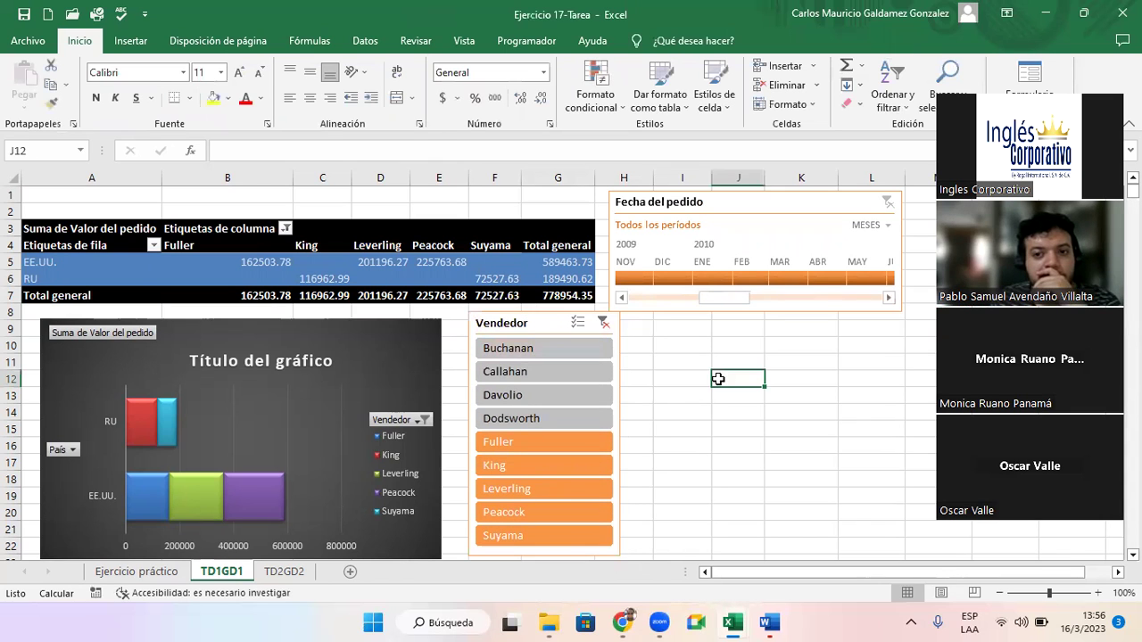
Retitle the pivot chart 'Pais por Vendedor'
click(272, 363)
triple_click(277, 359)
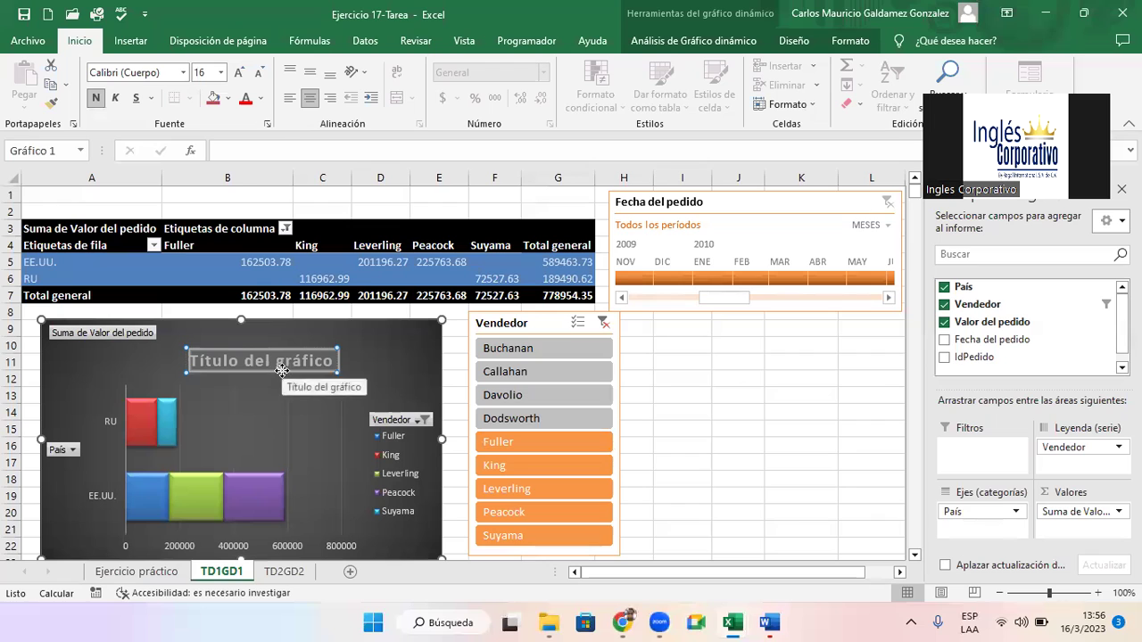
text(Pais por Vendedor)
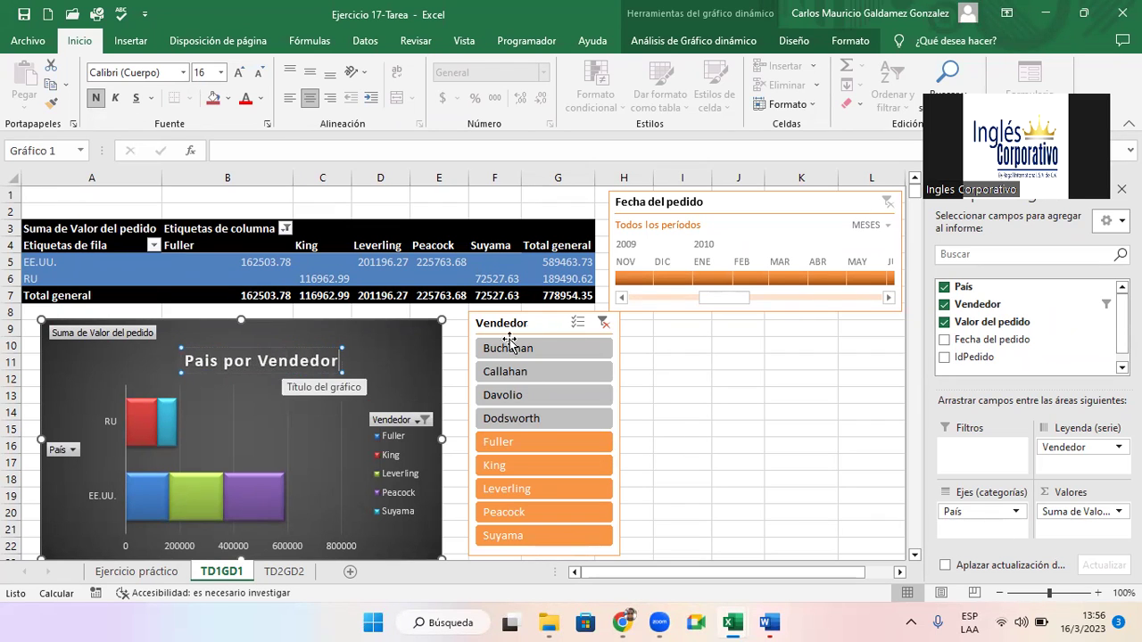
click(297, 337)
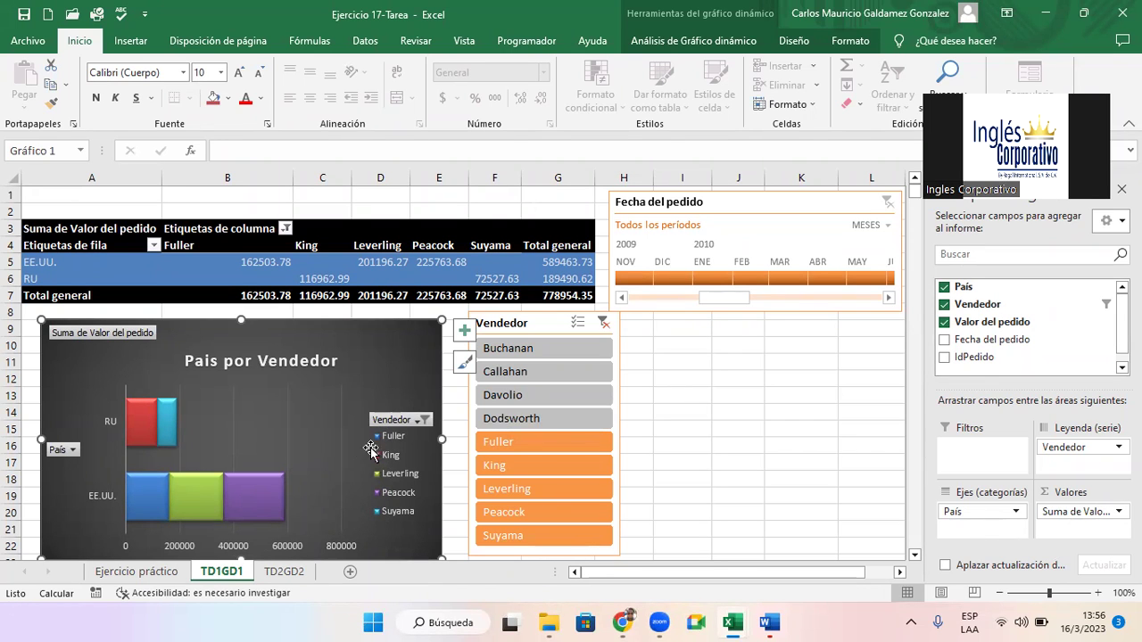
Select the Vendedor slicer together with the Fecha del pedido timeline
click(655, 377)
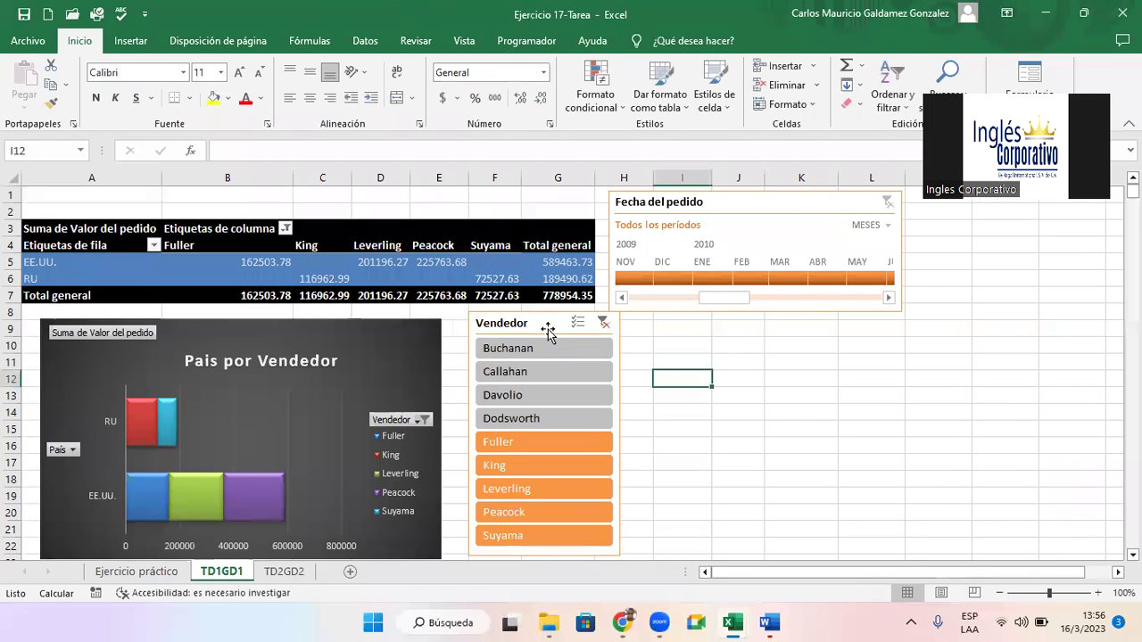
click(549, 324)
ctrl+click(647, 201)
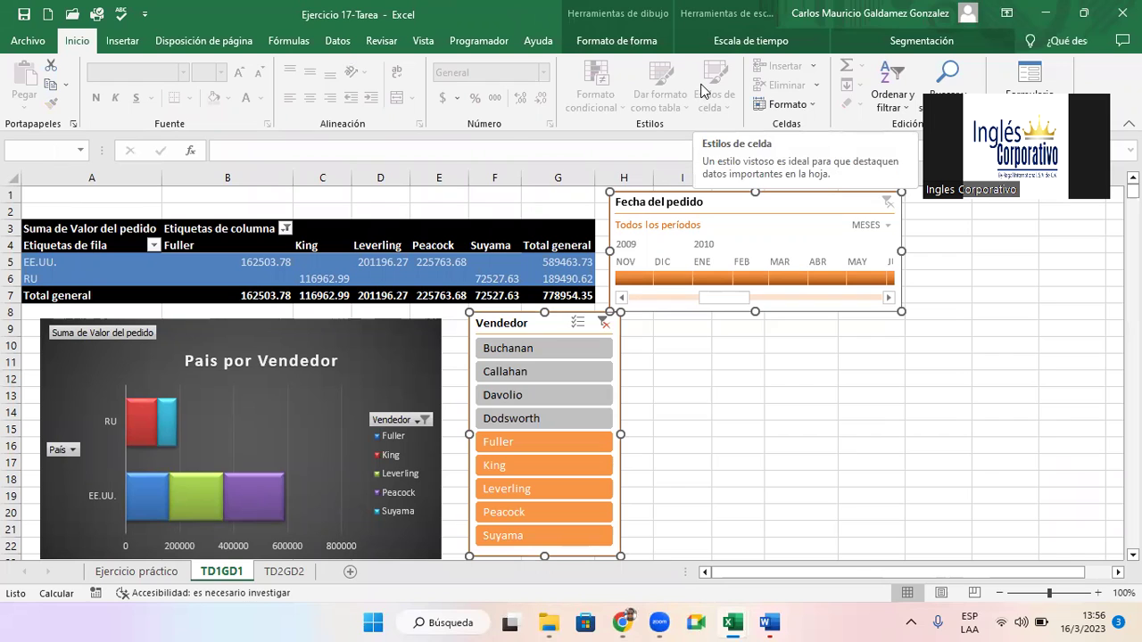
Give the Vendedor slicer alone a light blue slicer style
click(647, 42)
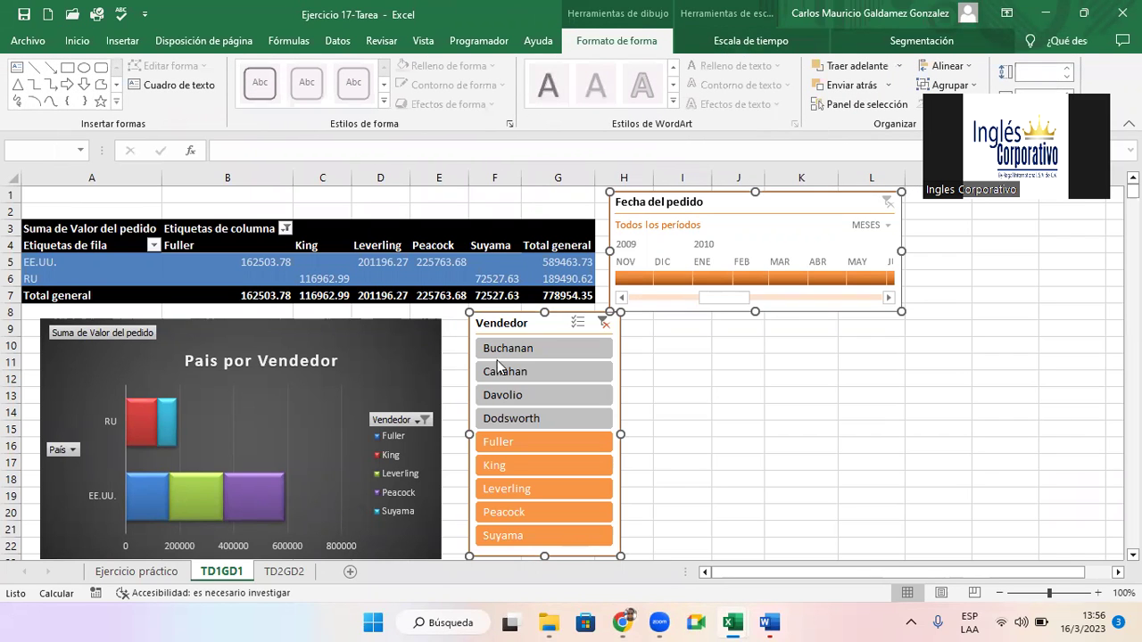
click(716, 351)
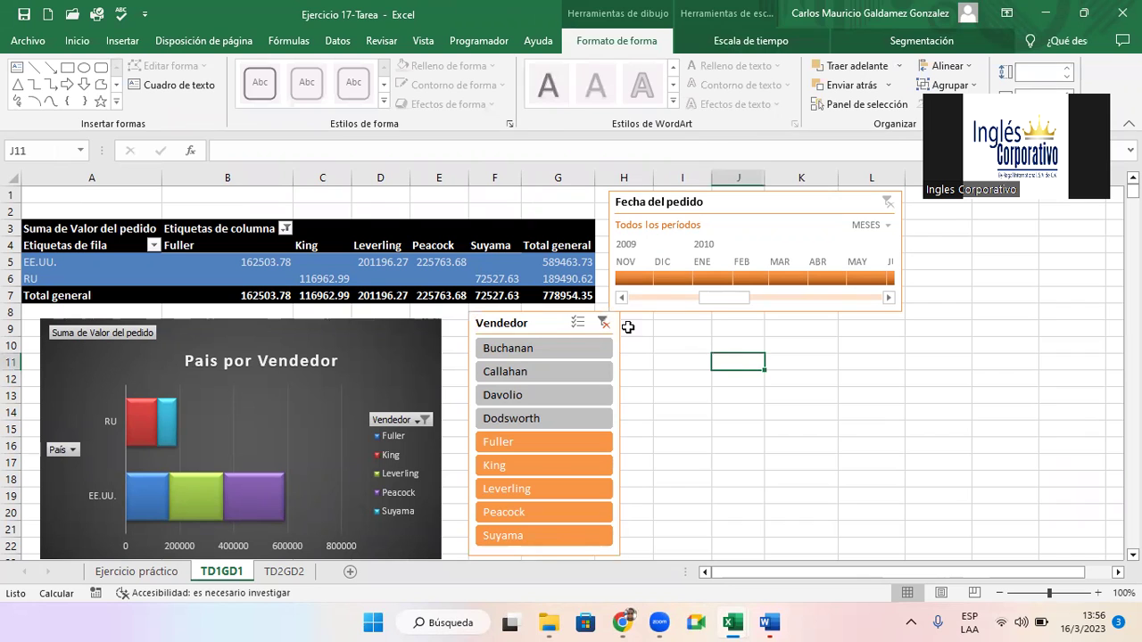
click(534, 323)
click(689, 42)
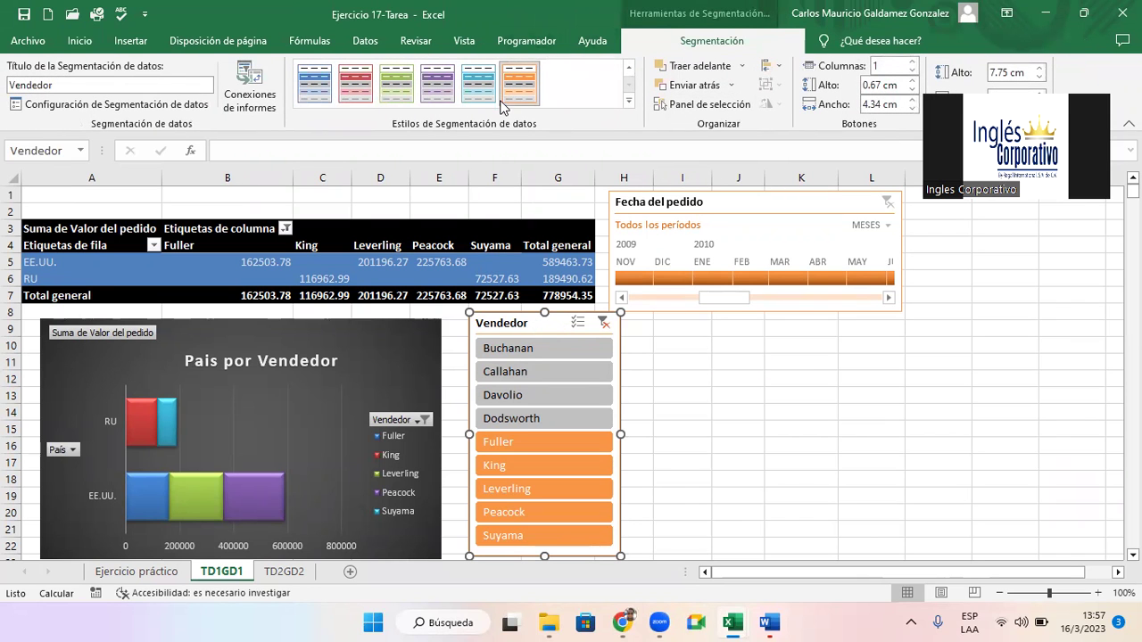
click(477, 96)
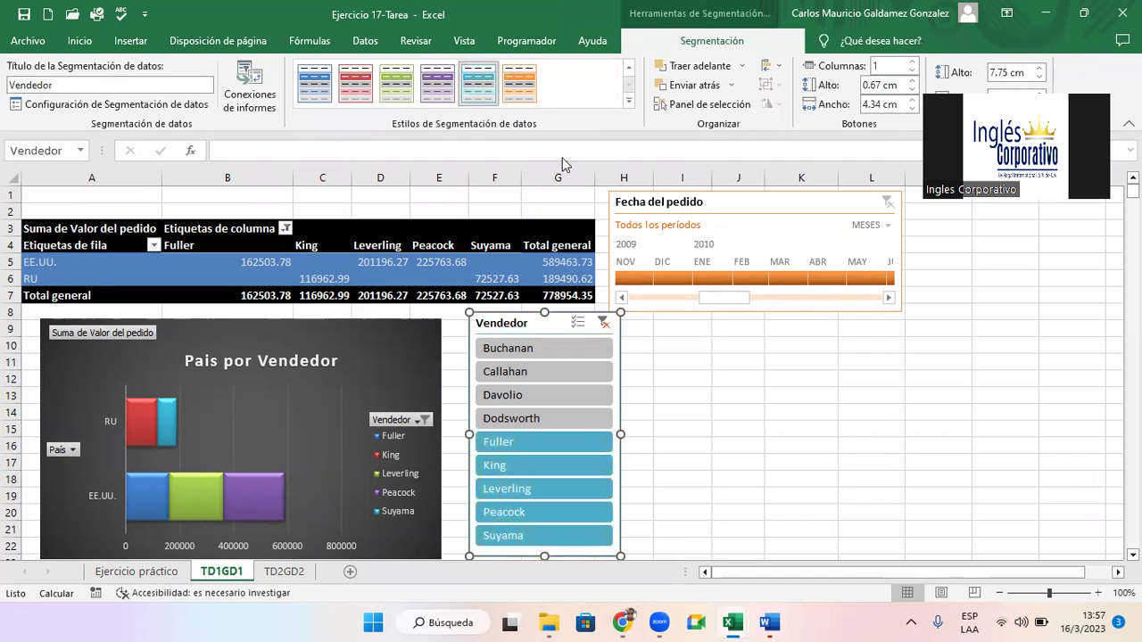
Apply the first dark blue Oscuro style to the Fecha del pedido timeline
click(735, 210)
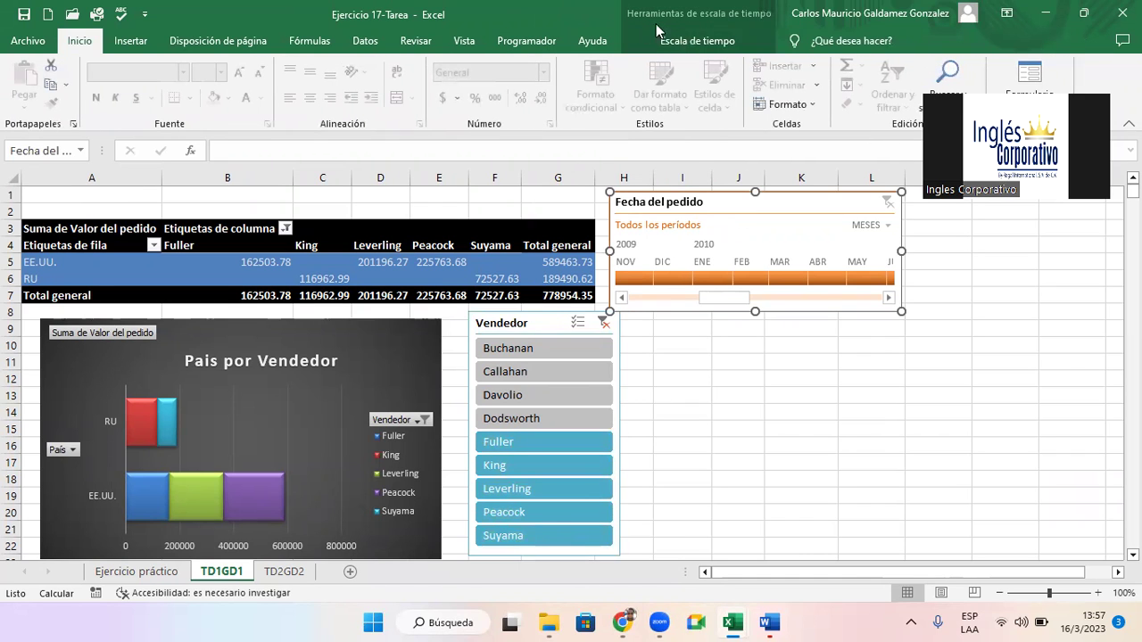
click(681, 35)
click(404, 83)
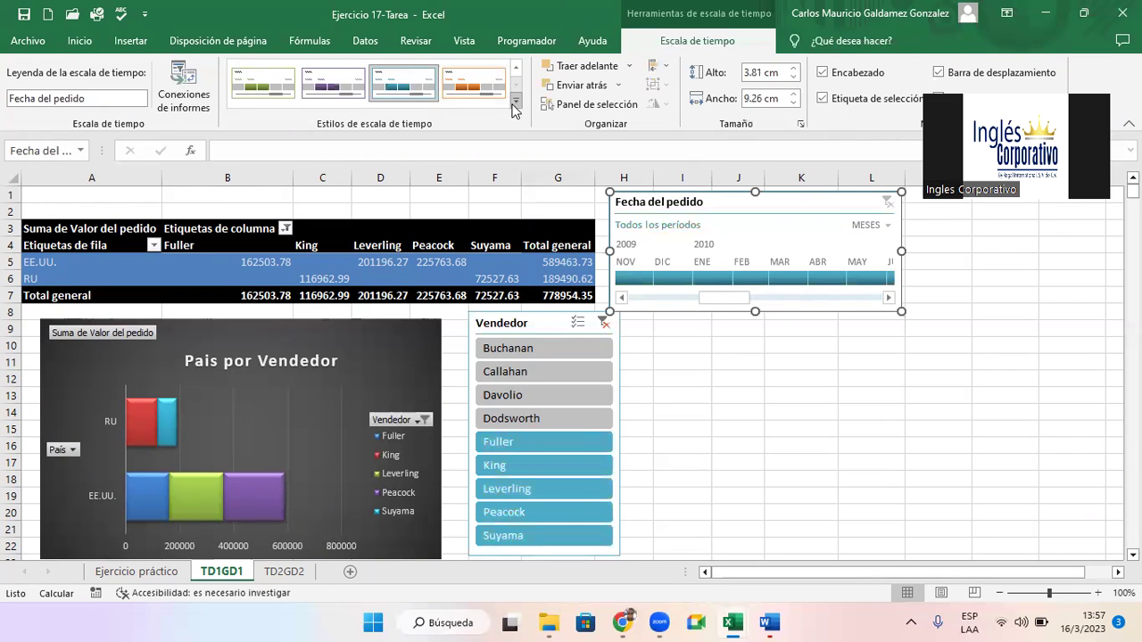
click(516, 100)
click(275, 191)
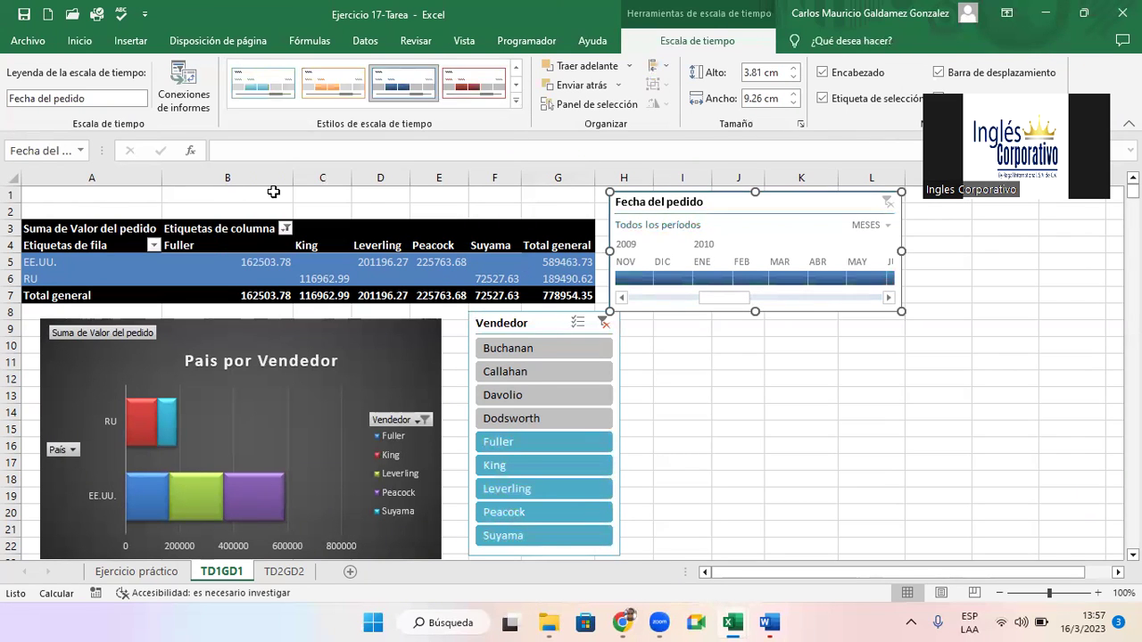
Switch the Vendedor slicer to a matching dark blue style
click(494, 336)
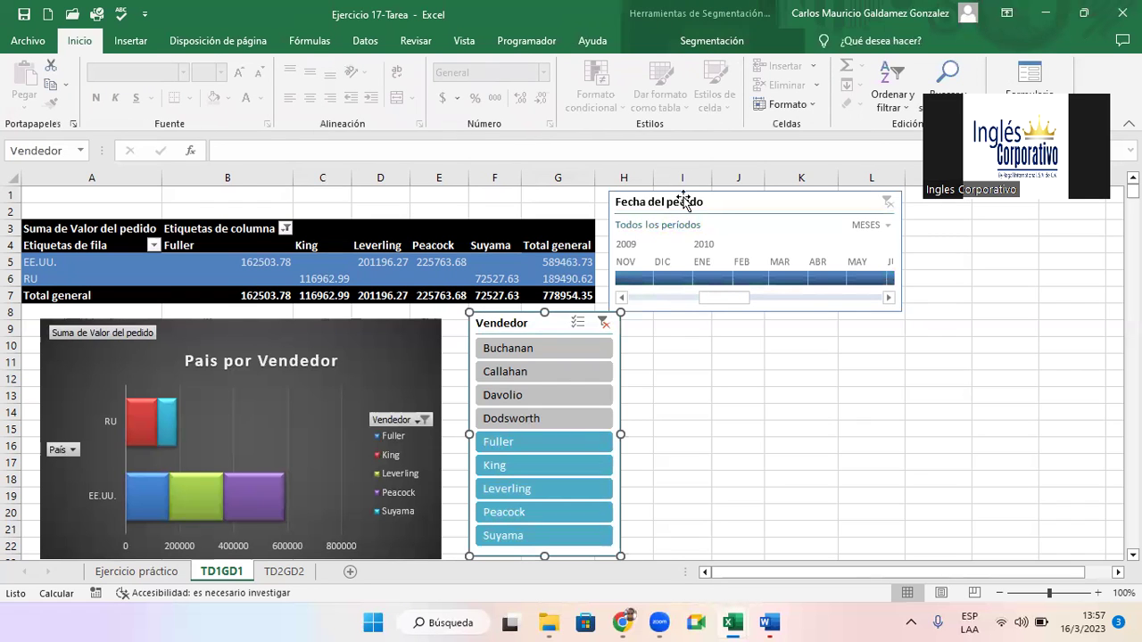
click(712, 41)
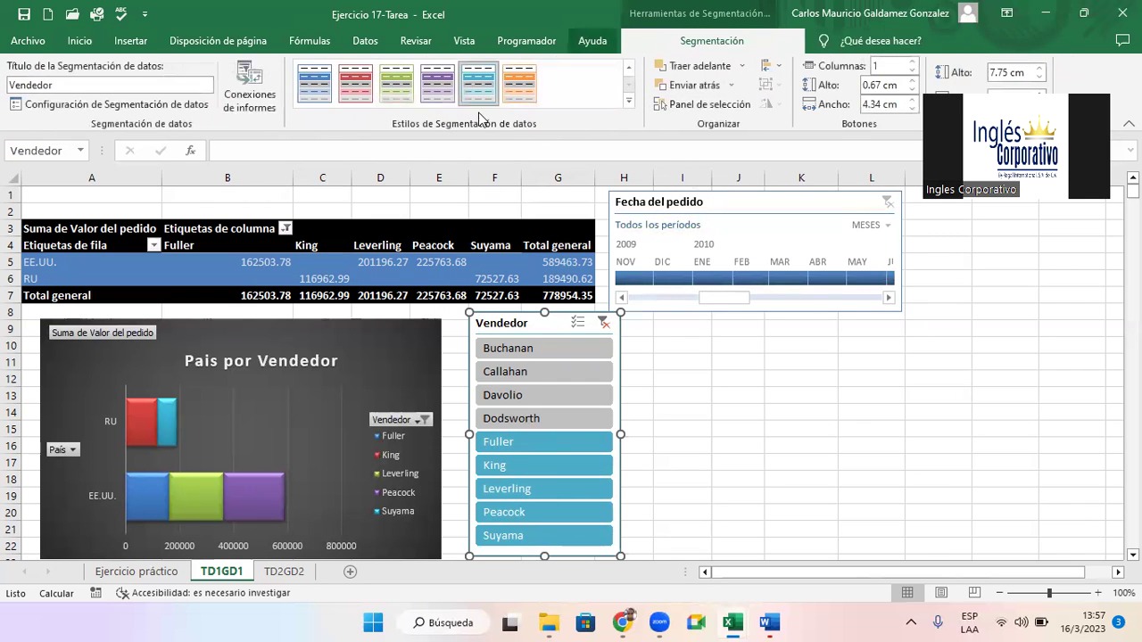
click(315, 83)
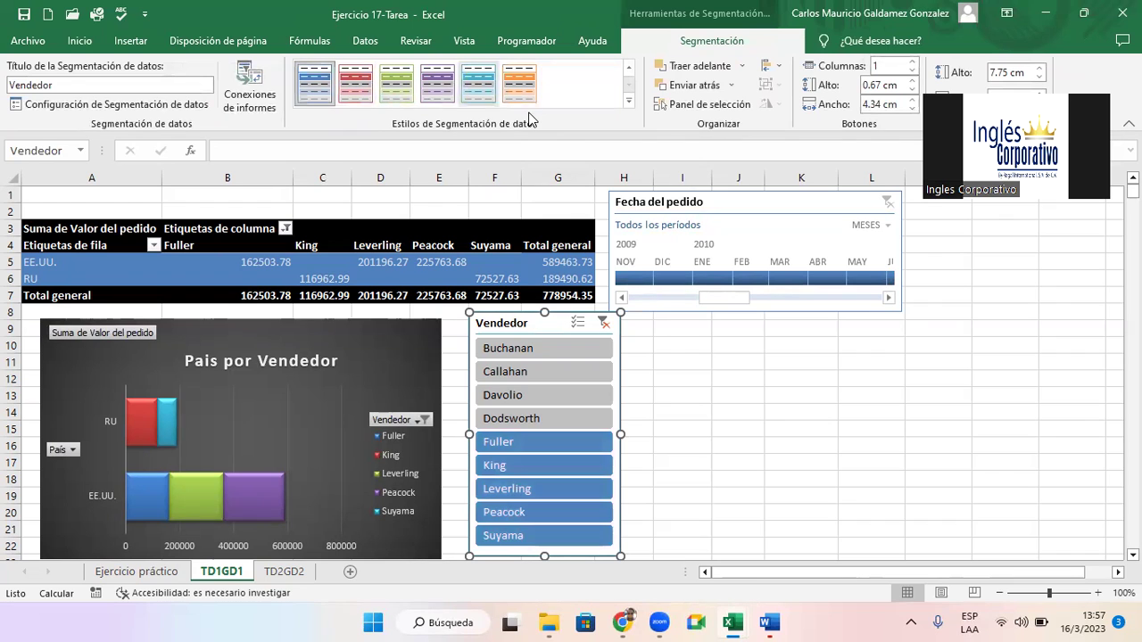
click(727, 411)
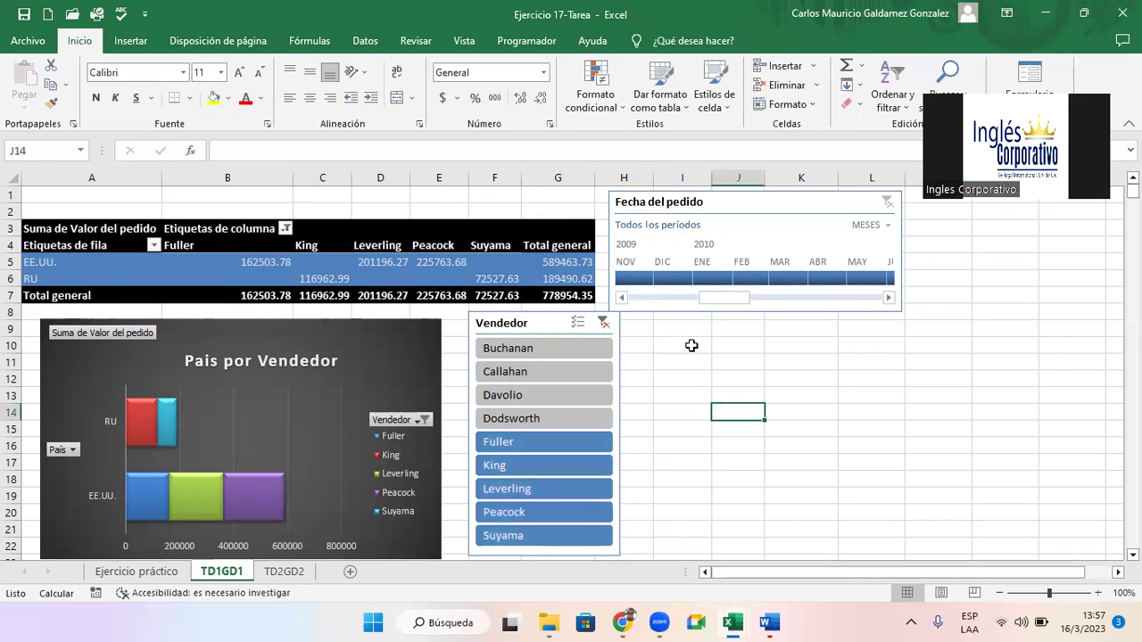
Clear the seller filter and place the timeline beside the Vendedor slicer
click(605, 326)
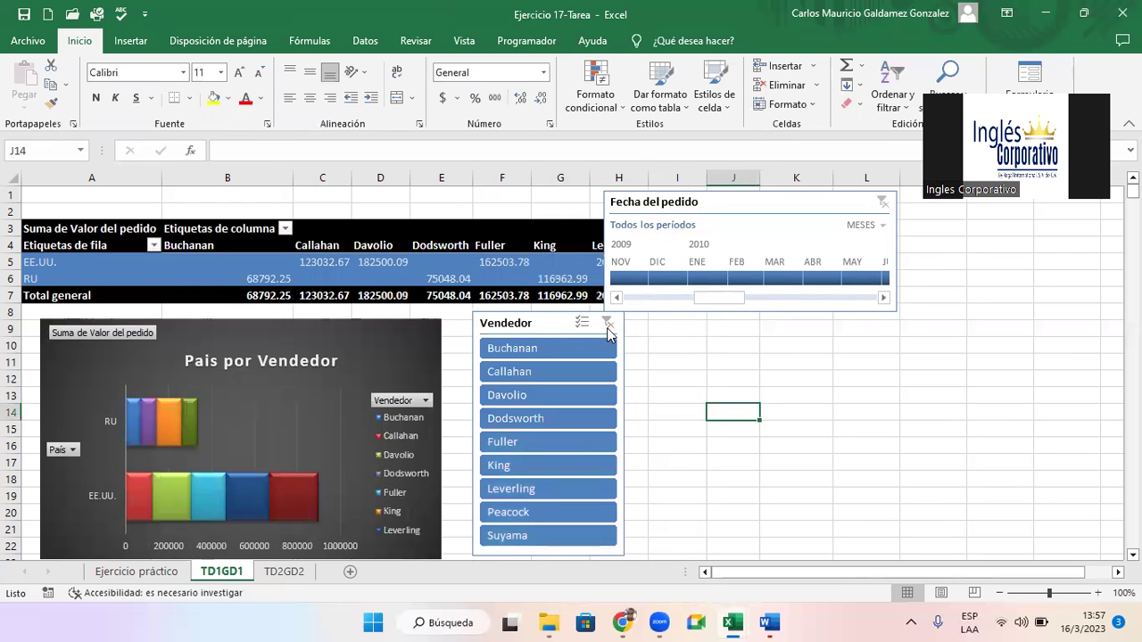
mouse_move(718, 196)
mouse_down()
mouse_move(779, 201)
mouse_move(748, 331)
mouse_move(757, 318)
mouse_up()
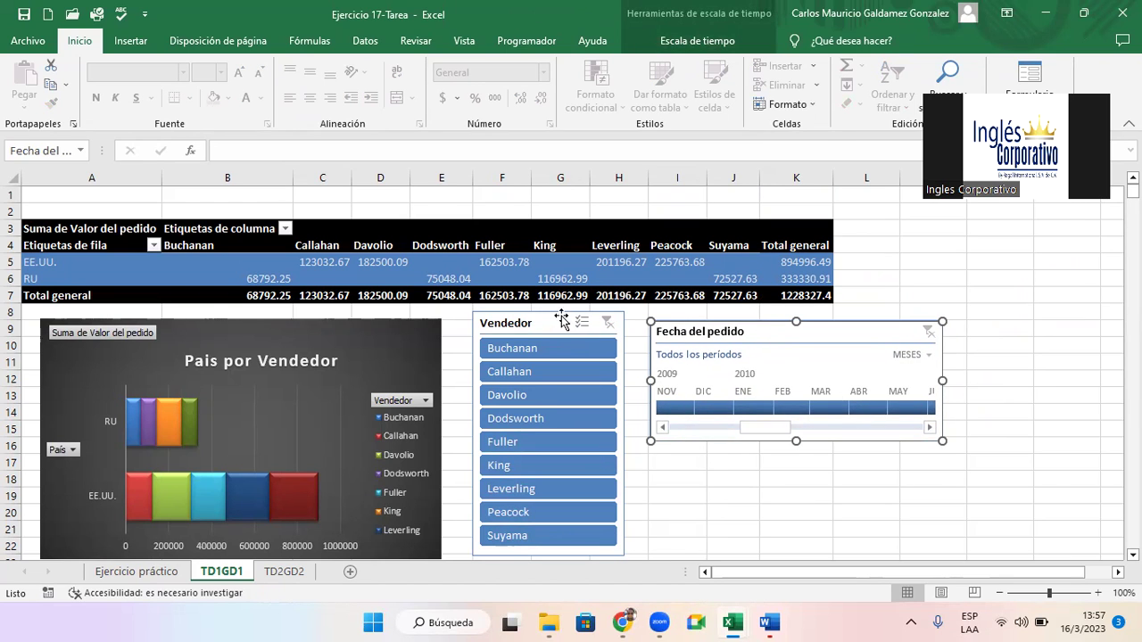
click(563, 322)
drag(561, 322, 563, 321)
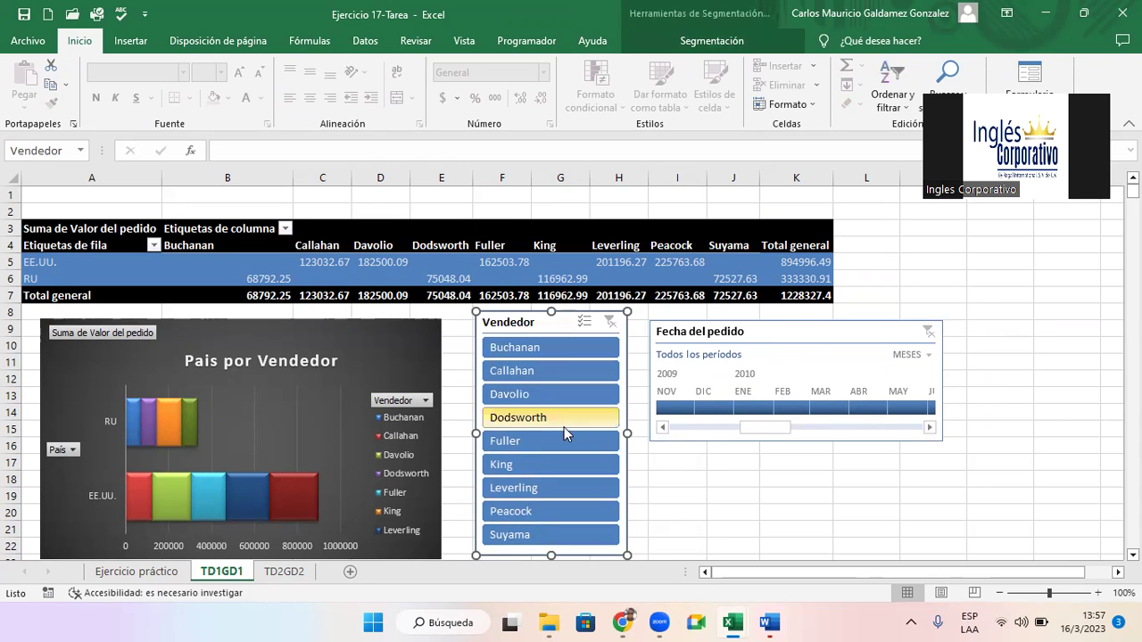
Test the slicer by filtering to Dodsworth, then show all sellers again
click(564, 423)
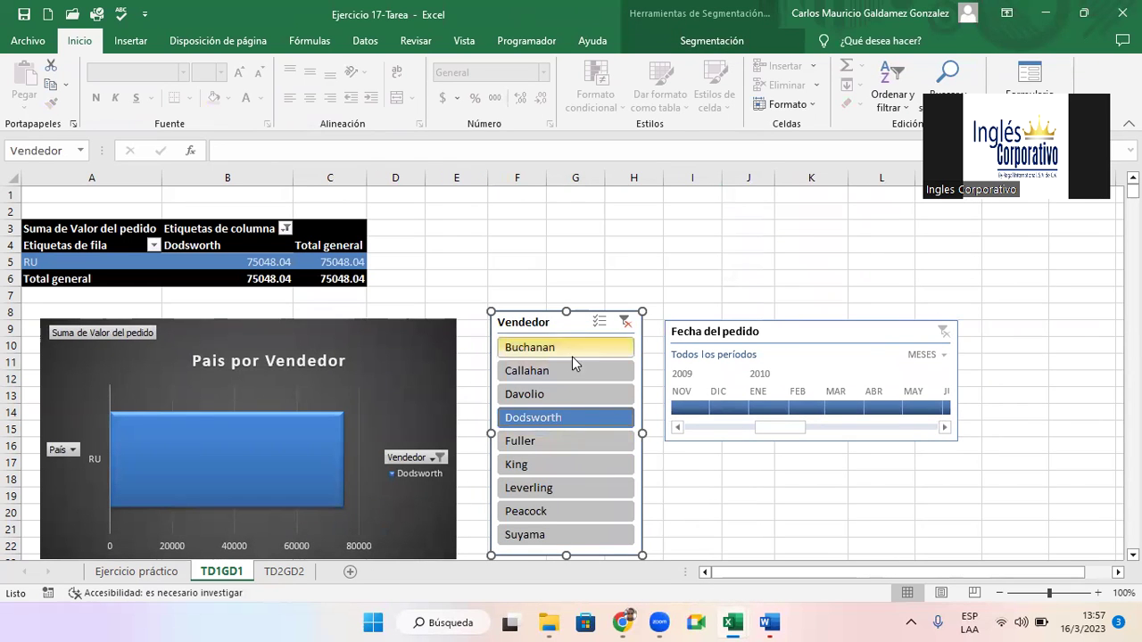
click(624, 321)
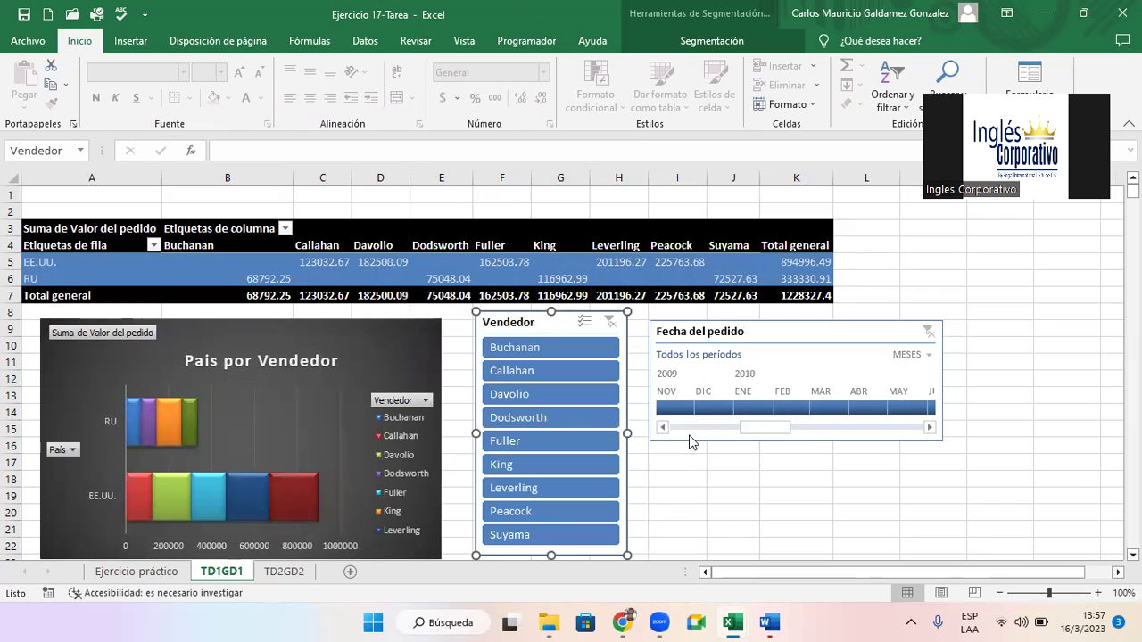
click(680, 507)
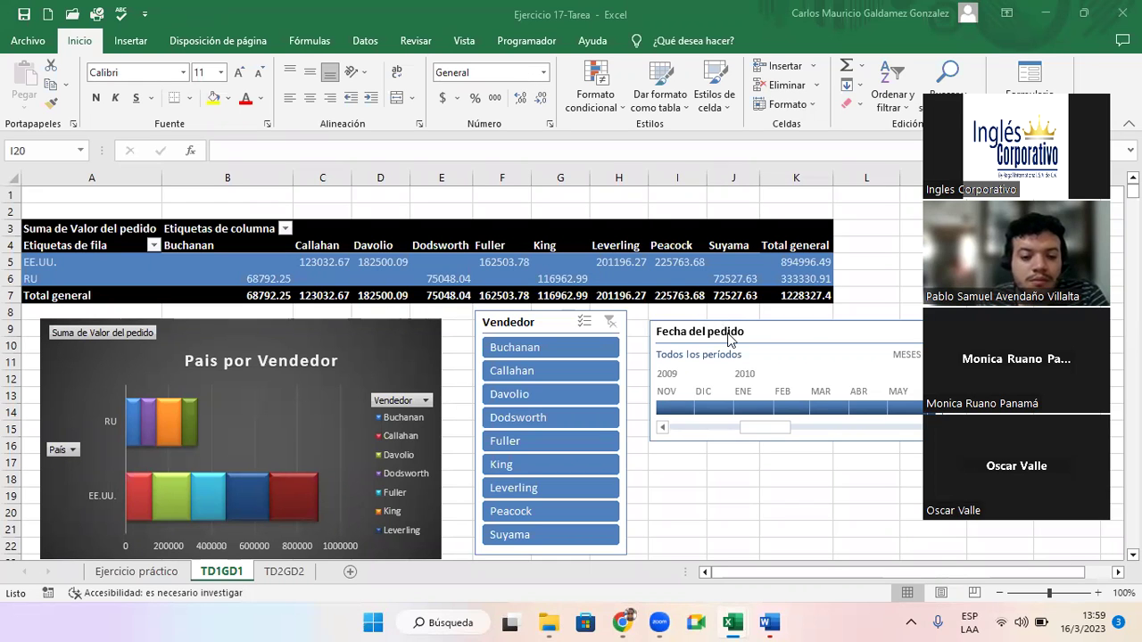
Display the sample supermarket sales dashboard on the new Hoja3 sheet
click(729, 339)
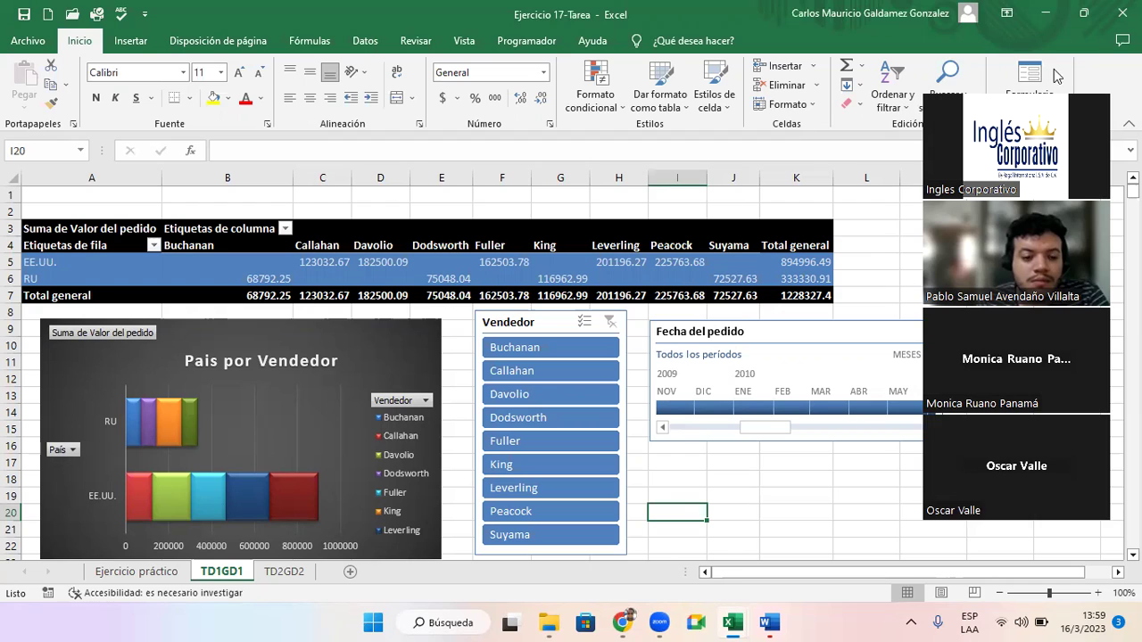
drag(1056, 76, 1068, 49)
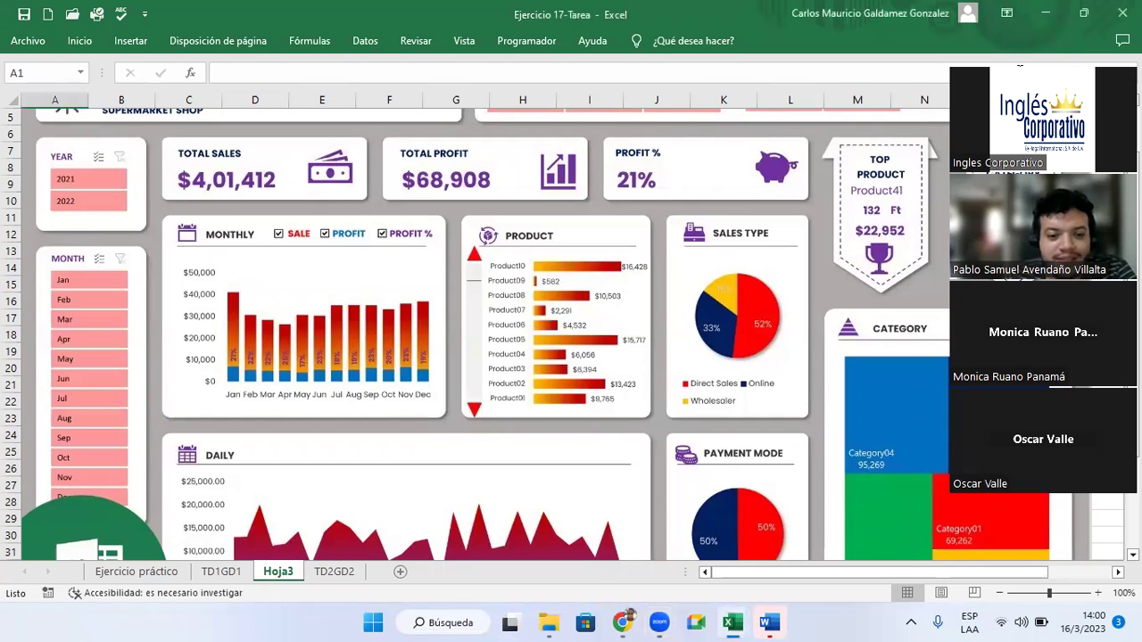
click(1019, 65)
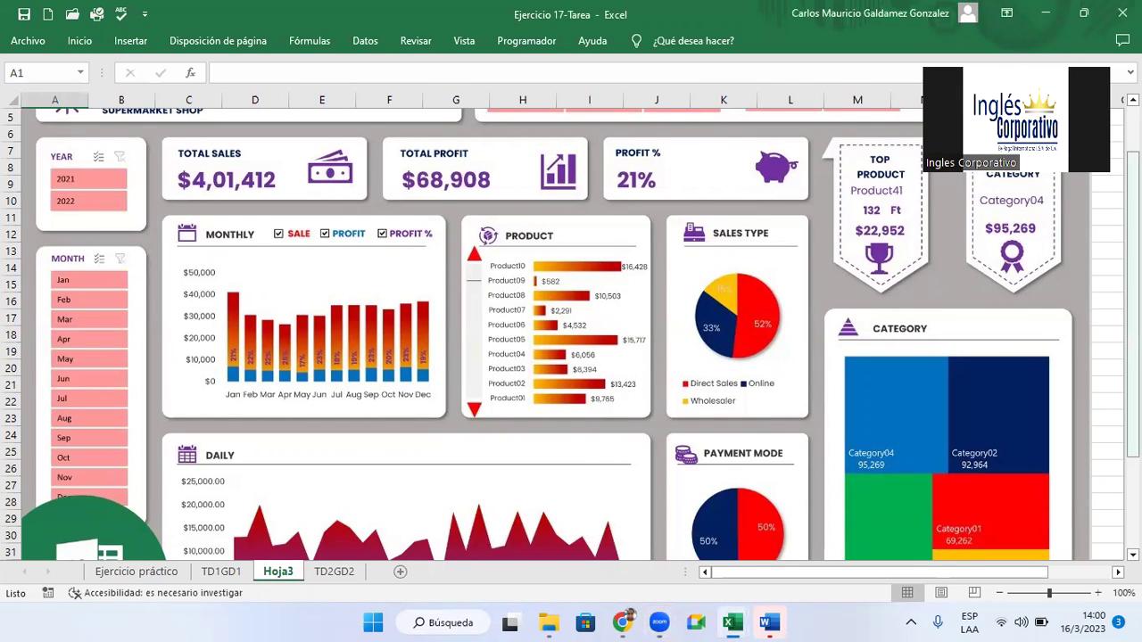
scroll(1133, 267, up, 2)
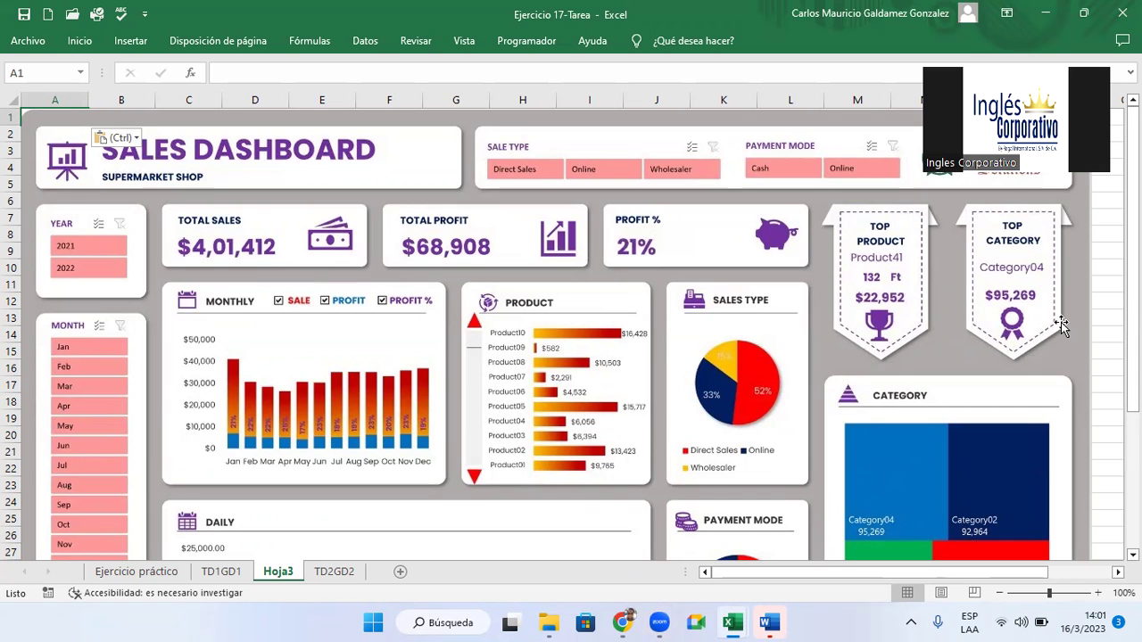
scroll(1133, 259, down, 3)
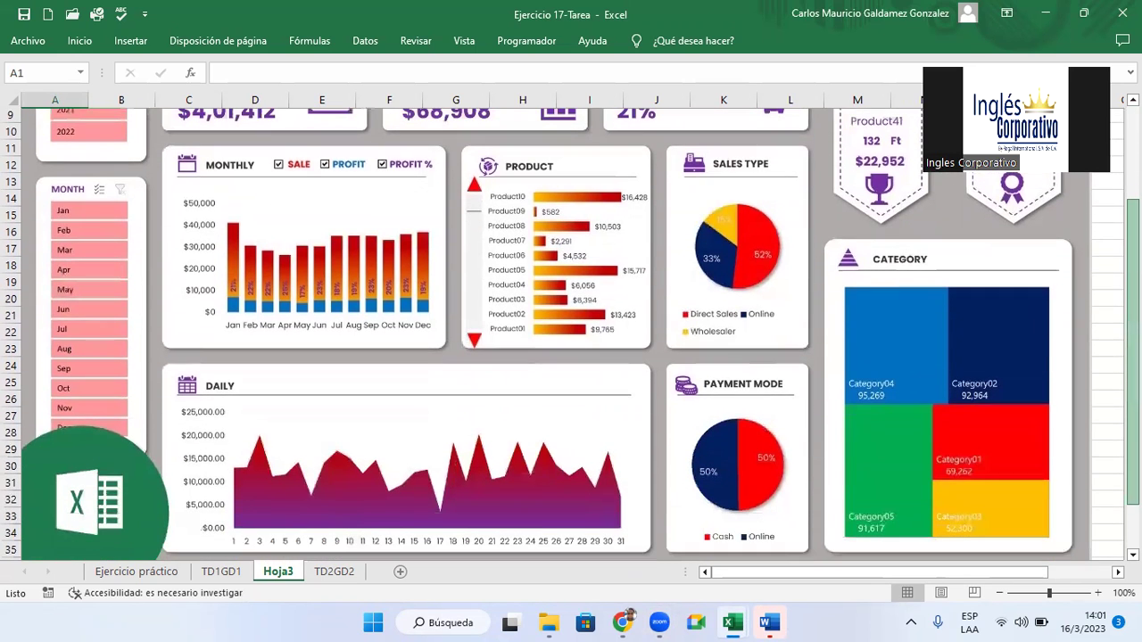
scroll(571, 335, down, 1)
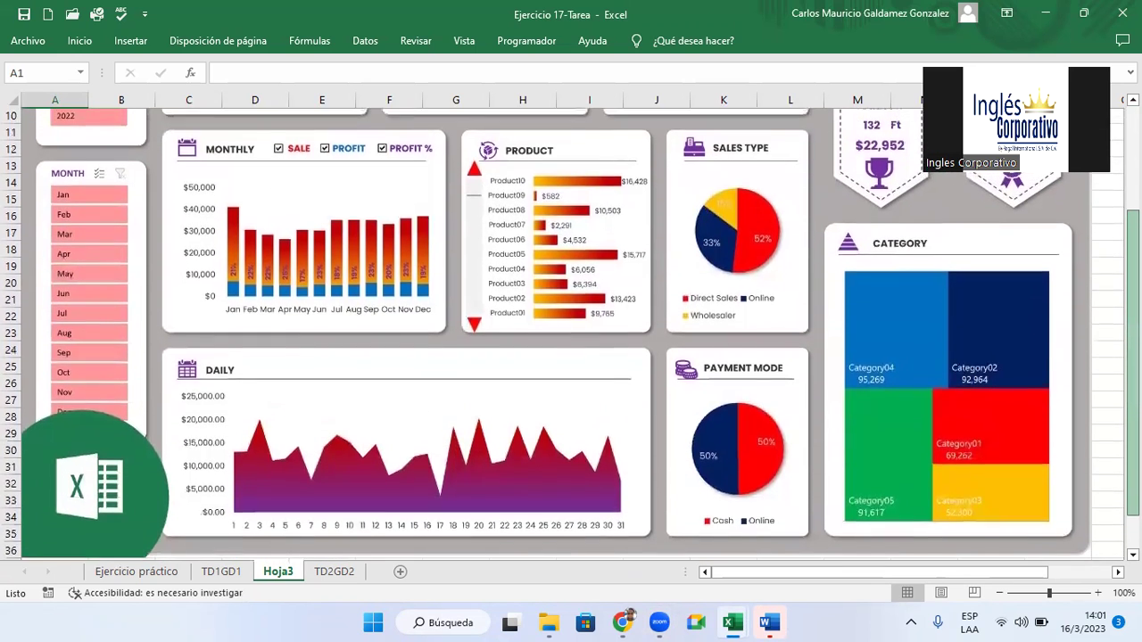
scroll(489, 235, up, 3)
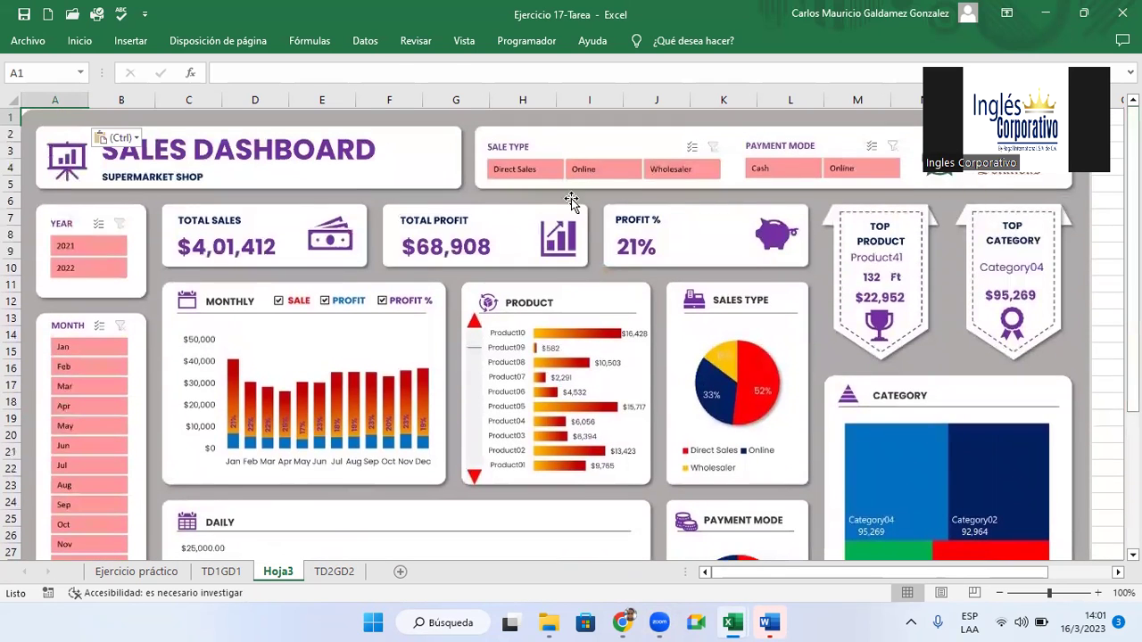